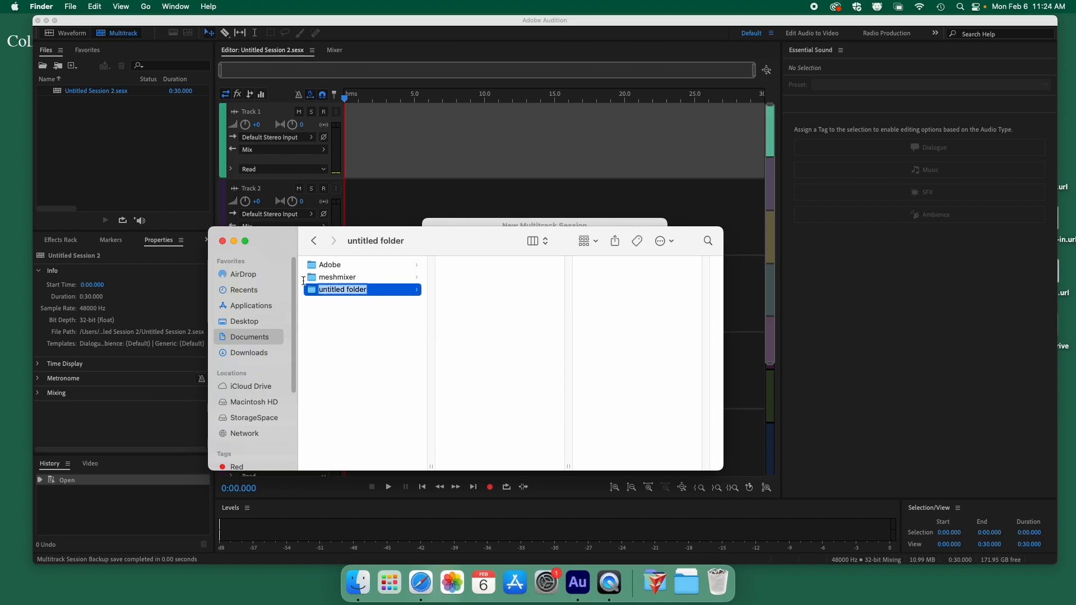
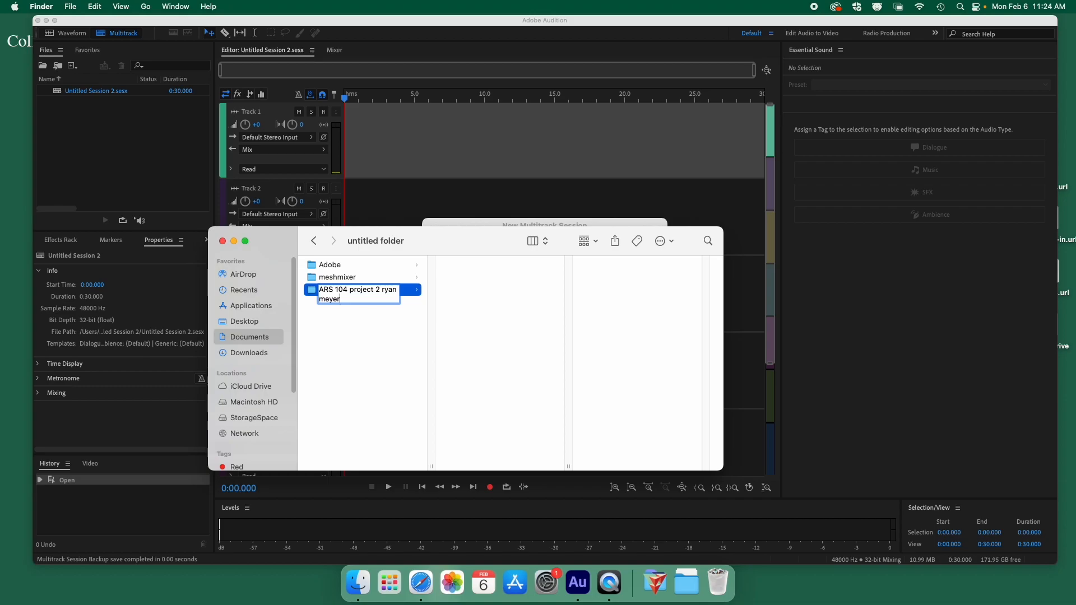
Name the new Documents folder 'ARS 104 project 2' plus the student's name, keeping column view.
{"action": "key", "text": "Return"}
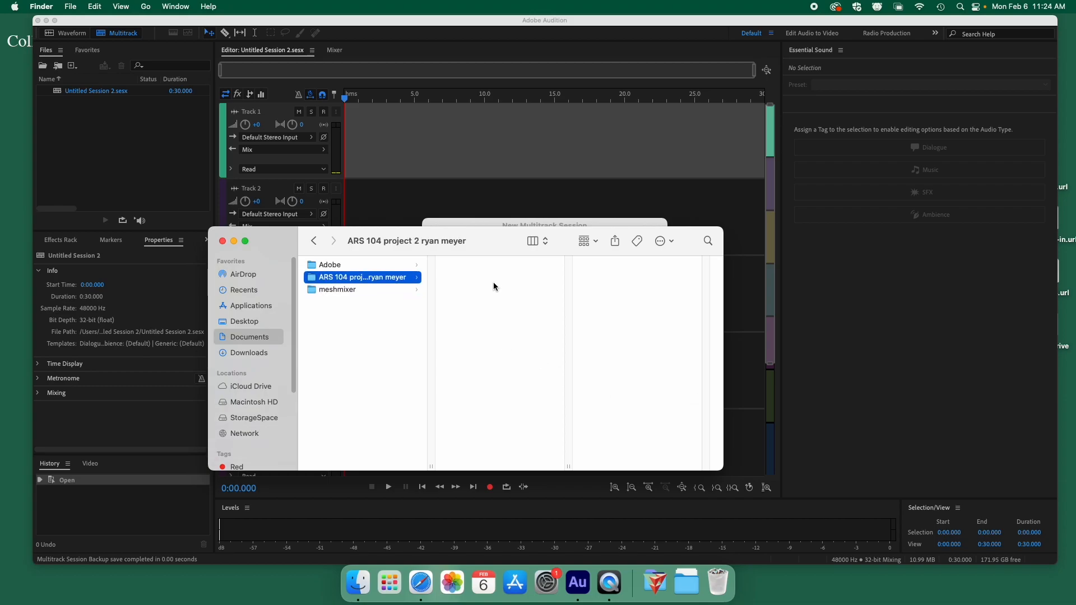
{"action": "left_click", "coordinate": [532, 241]}
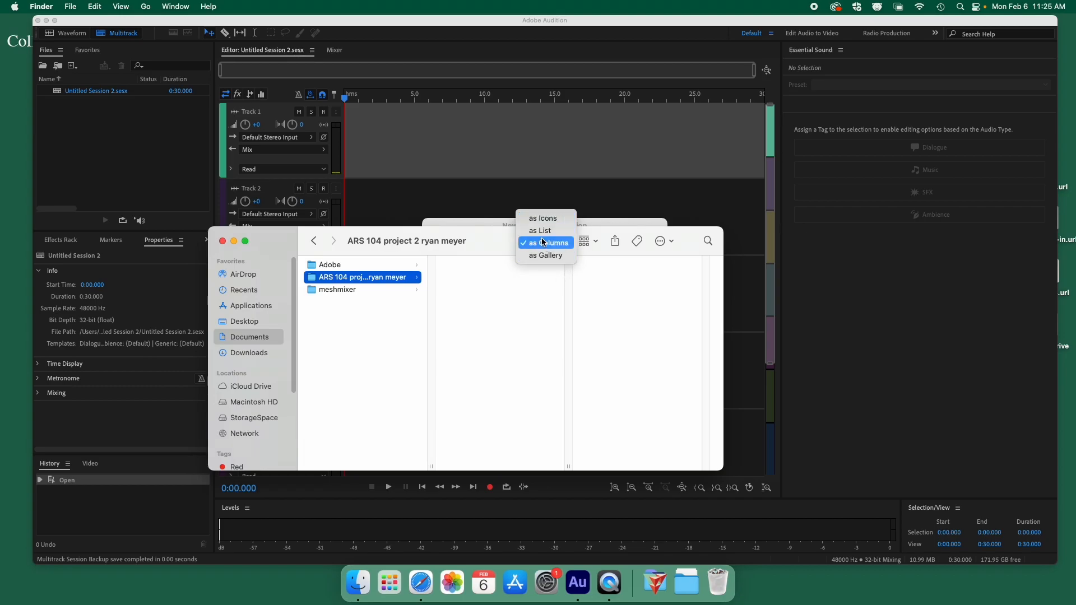
{"action": "left_click", "coordinate": [483, 243]}
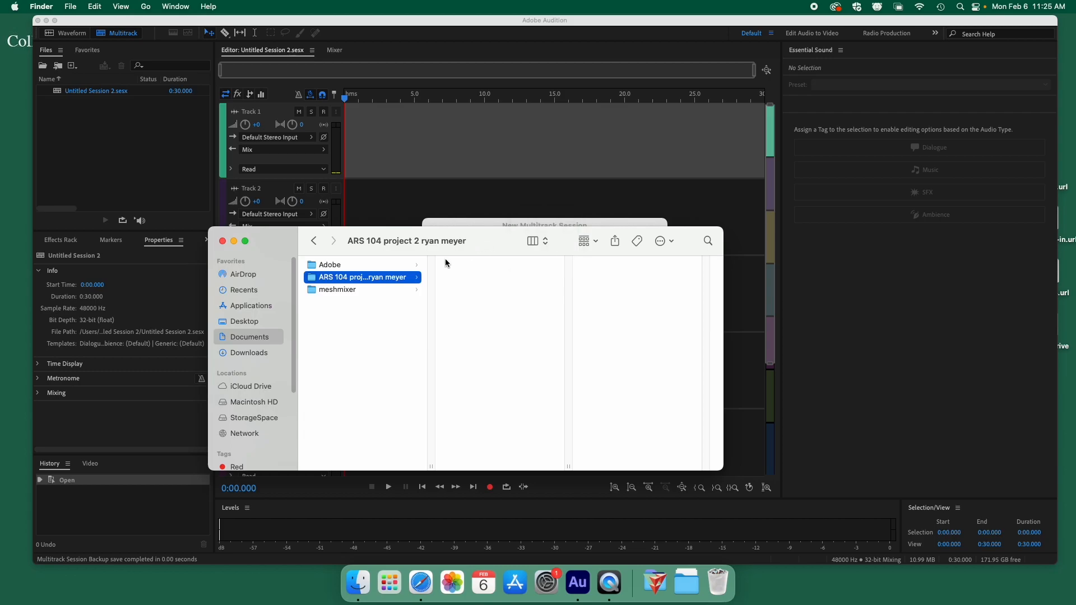
Create the subfolders 'assets', 'project files' and 'exports' inside the project folder.
{"action": "right_click", "coordinate": [480, 278]}
{"action": "left_click", "coordinate": [516, 283]}
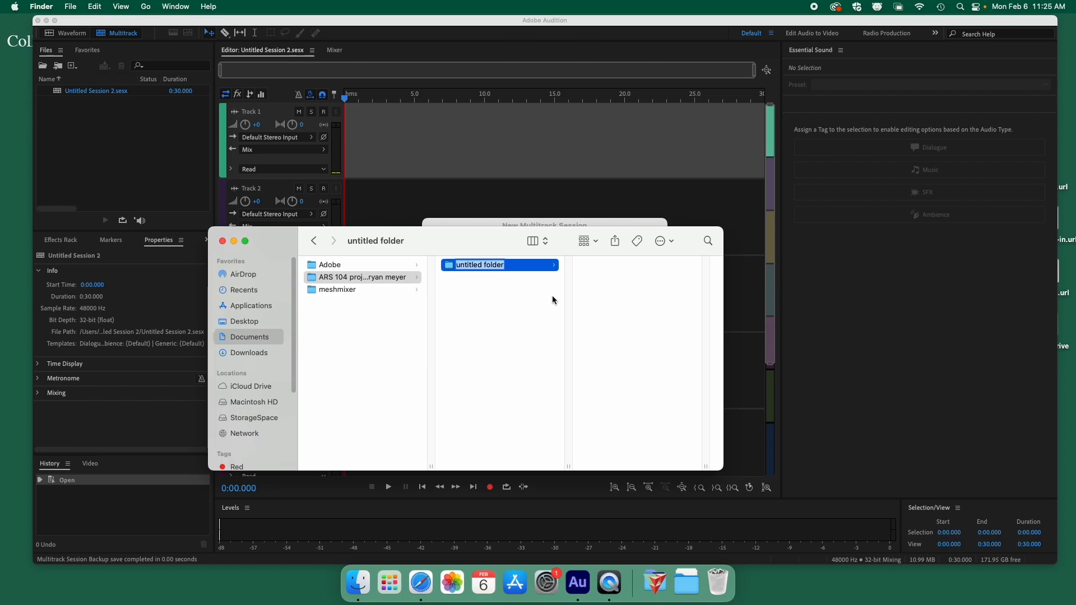
{"action": "type", "text": "assets"}
{"action": "key", "text": "Return"}
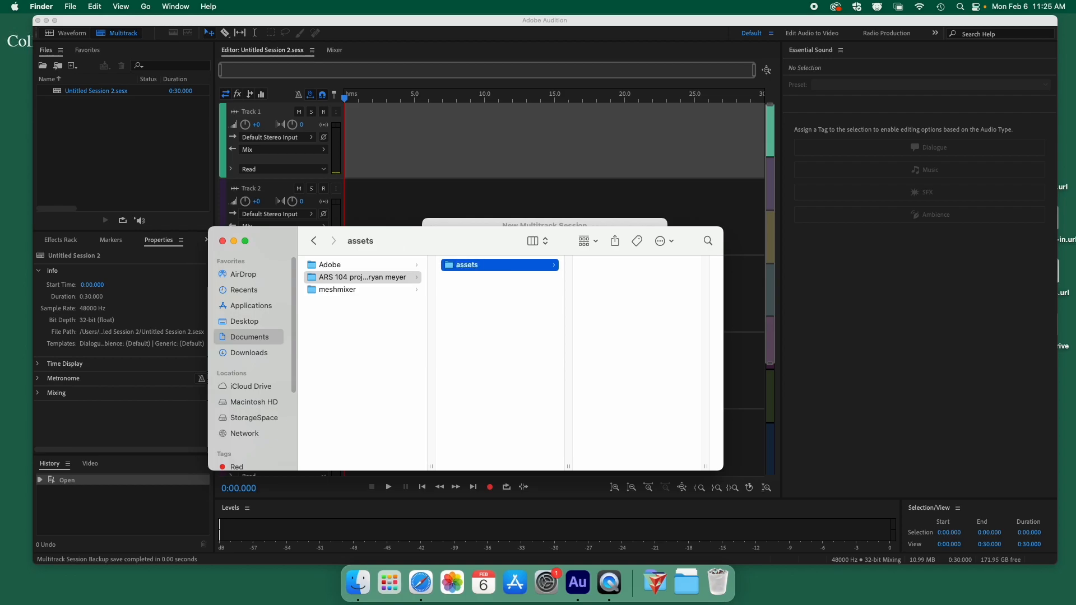
{"action": "left_click", "coordinate": [489, 315]}
{"action": "right_click", "coordinate": [489, 316]}
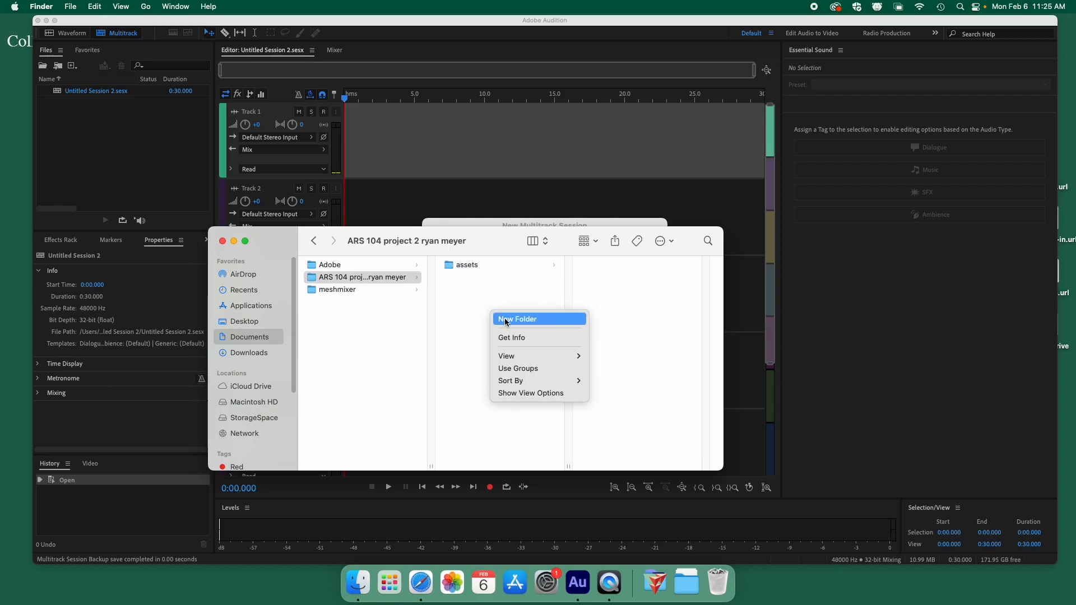
{"action": "left_click", "coordinate": [507, 315]}
{"action": "type", "text": "p"}
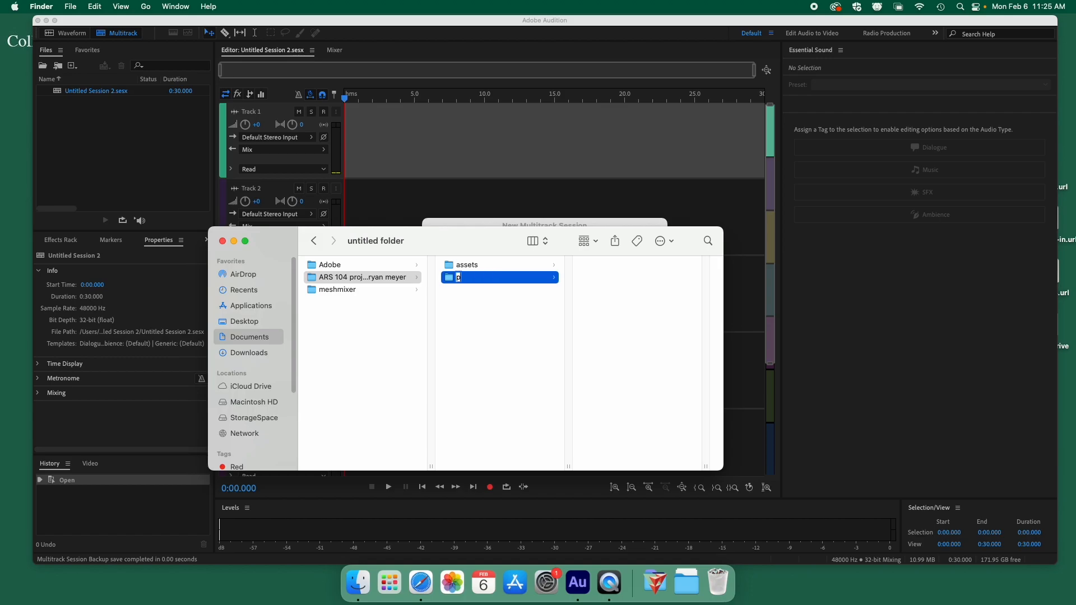
{"action": "type", "text": "roject files"}
{"action": "key", "text": "Return"}
{"action": "right_click", "coordinate": [489, 332]}
{"action": "left_click", "coordinate": [506, 338]}
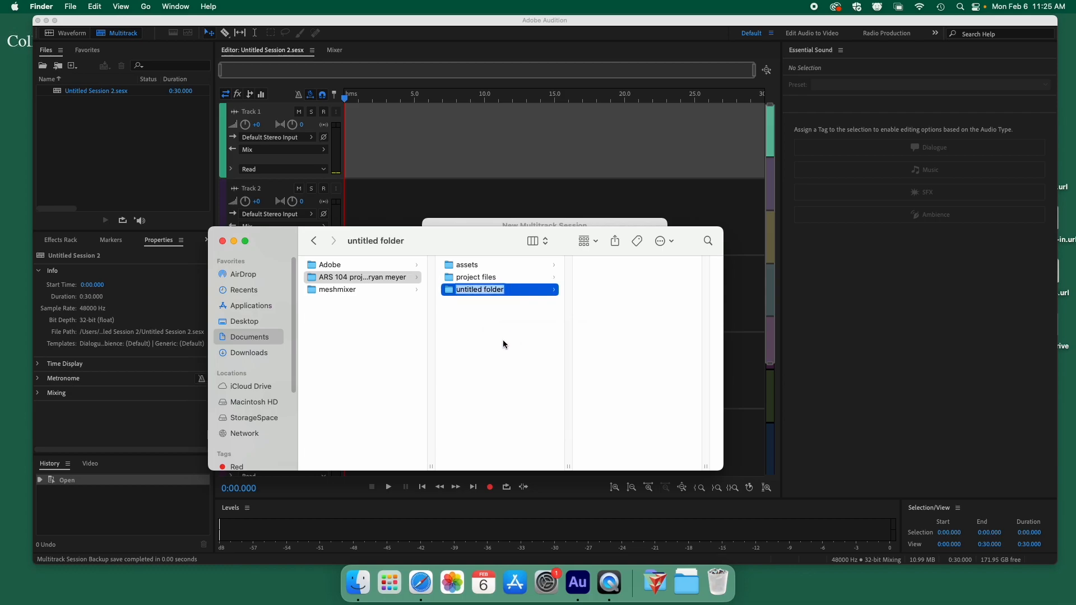
{"action": "type", "text": "exports"}
{"action": "key", "text": "Return"}
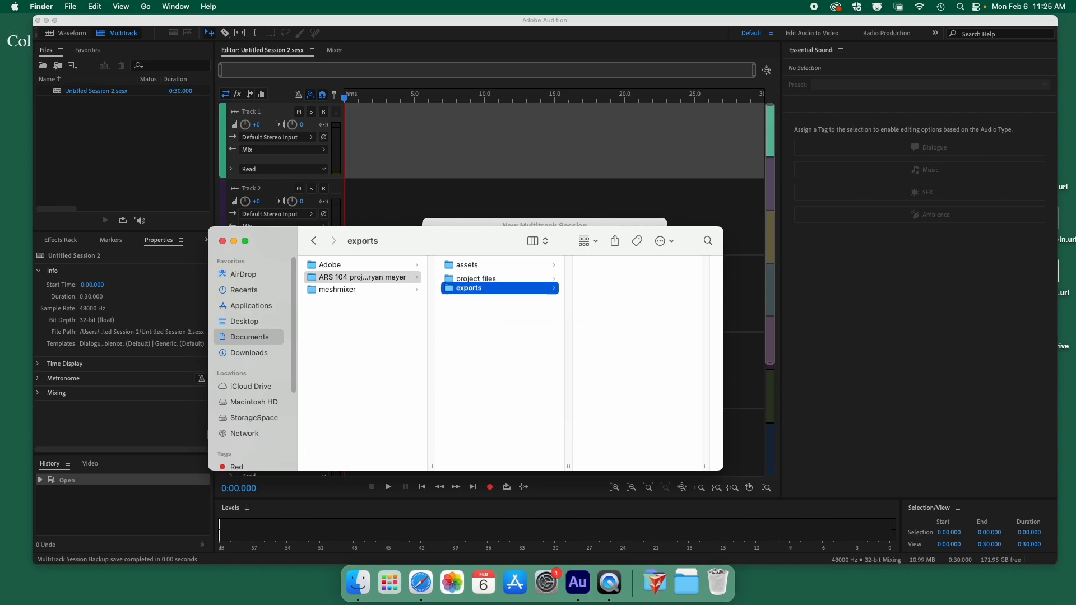
{"action": "left_click", "coordinate": [492, 332]}
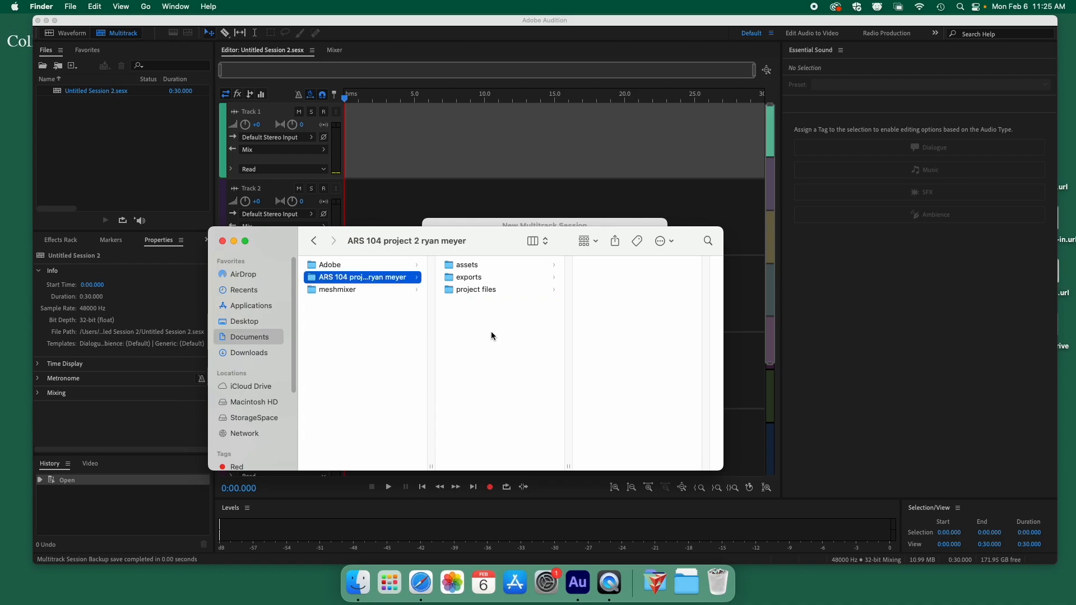
Inside assets, create two new folders named '1' and '2'.
{"action": "left_click", "coordinate": [480, 264]}
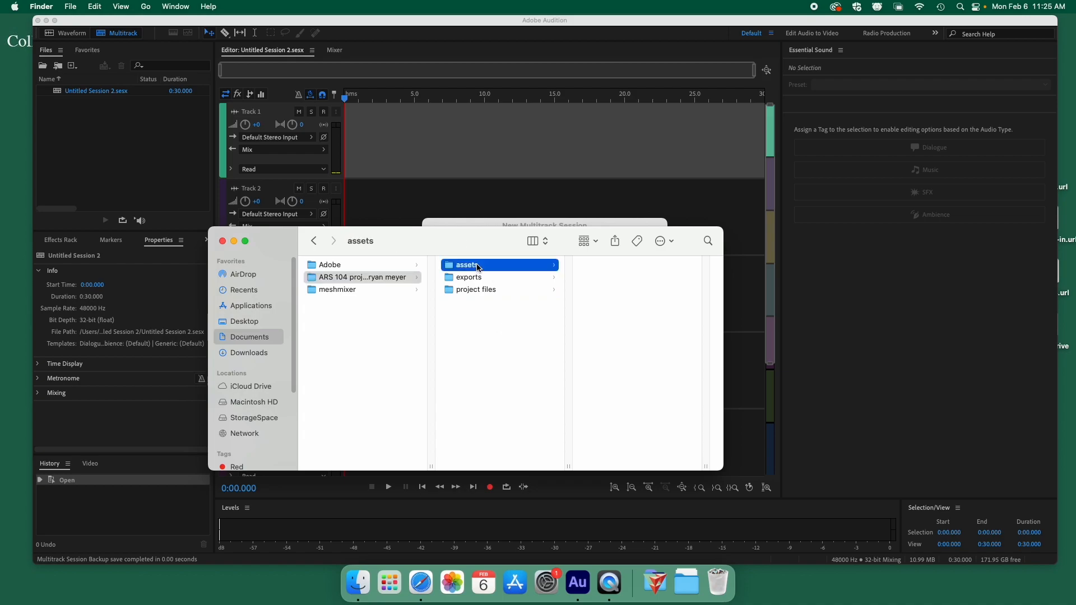
{"action": "right_click", "coordinate": [614, 293]}
{"action": "left_click", "coordinate": [636, 298]}
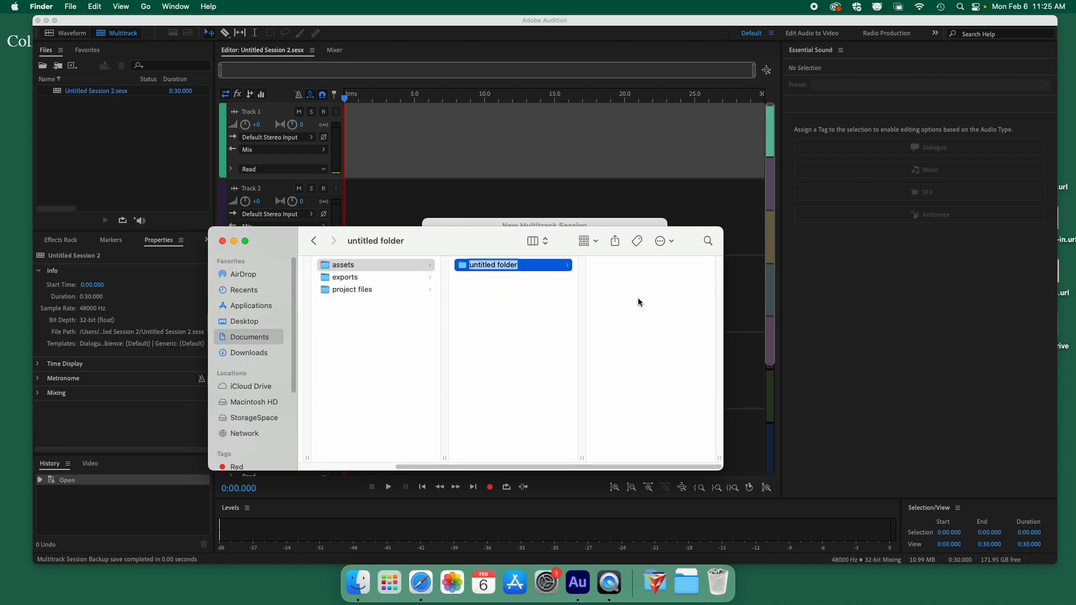
{"action": "key", "text": "BackSpace"}
{"action": "left_click", "coordinate": [509, 317]}
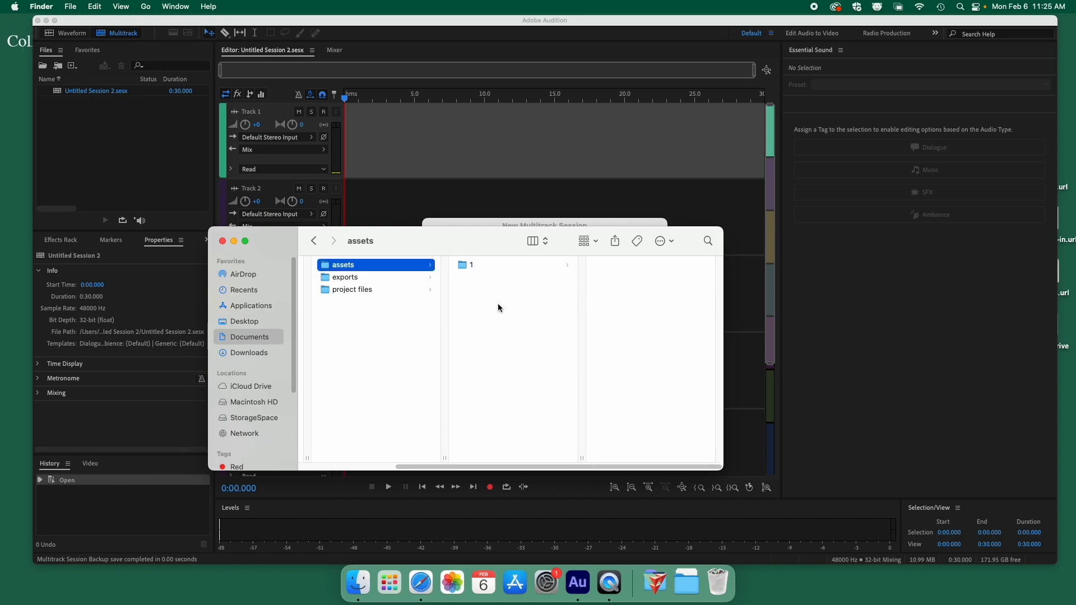
{"action": "right_click", "coordinate": [498, 304]}
{"action": "left_click", "coordinate": [519, 309]}
{"action": "type", "text": "2"}
{"action": "key", "text": "Return"}
{"action": "left_click", "coordinate": [519, 314]}
{"action": "scroll", "coordinate": [376, 340], "scroll_direction": "left", "scroll_amount": 3}
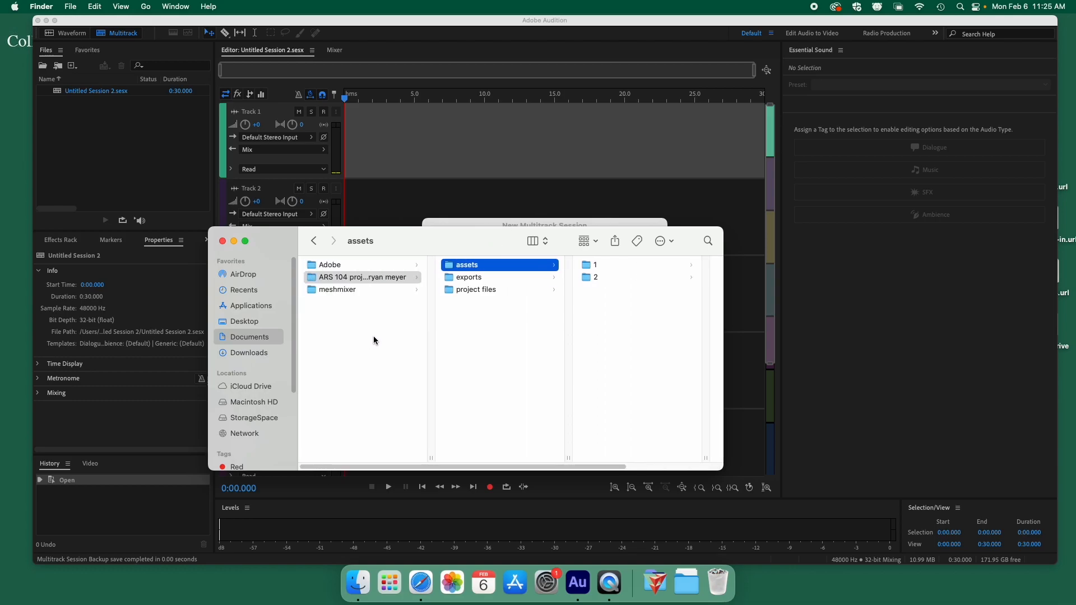
Move the eight mp3 files and the ird059 folder from Downloads into assets folder 1.
{"action": "left_click", "coordinate": [242, 358]}
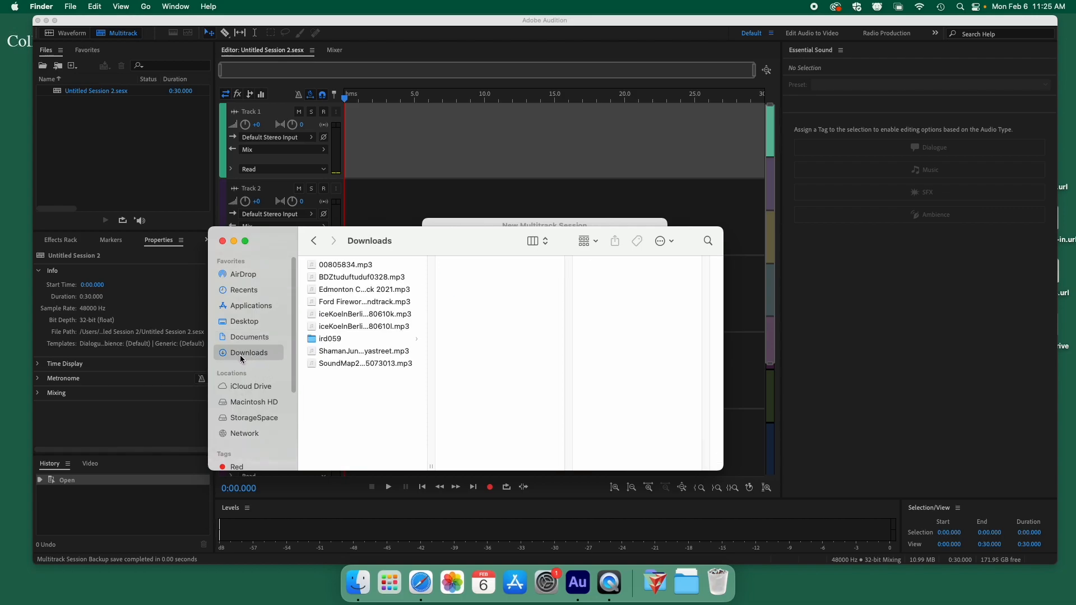
{"action": "left_click", "coordinate": [329, 340]}
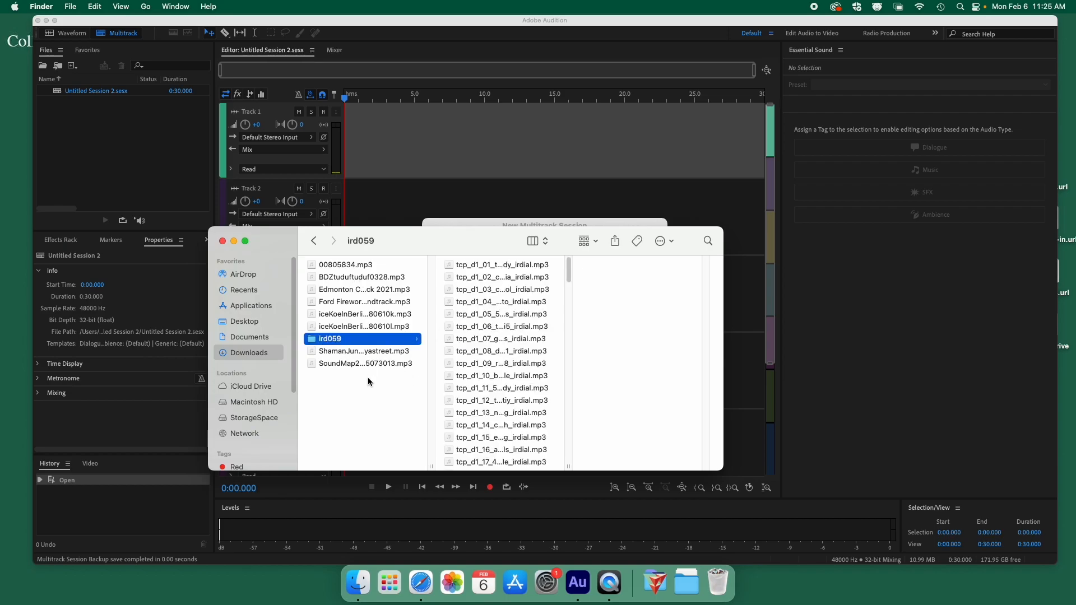
{"action": "left_click_drag", "start_coordinate": [396, 408], "coordinate": [339, 258]}
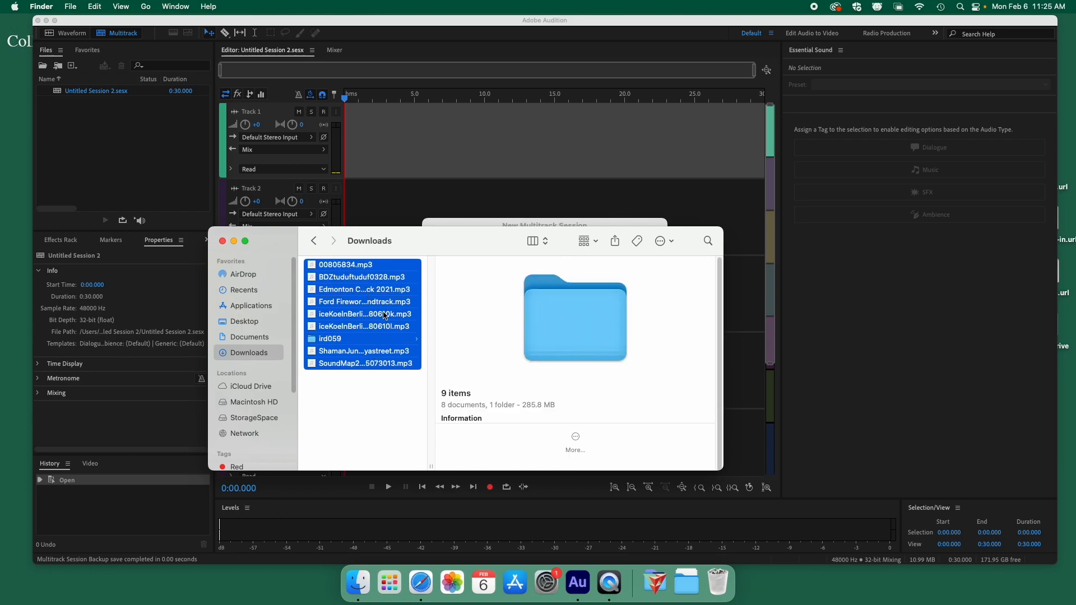
{"action": "left_click_drag", "start_coordinate": [381, 291], "coordinate": [634, 294]}
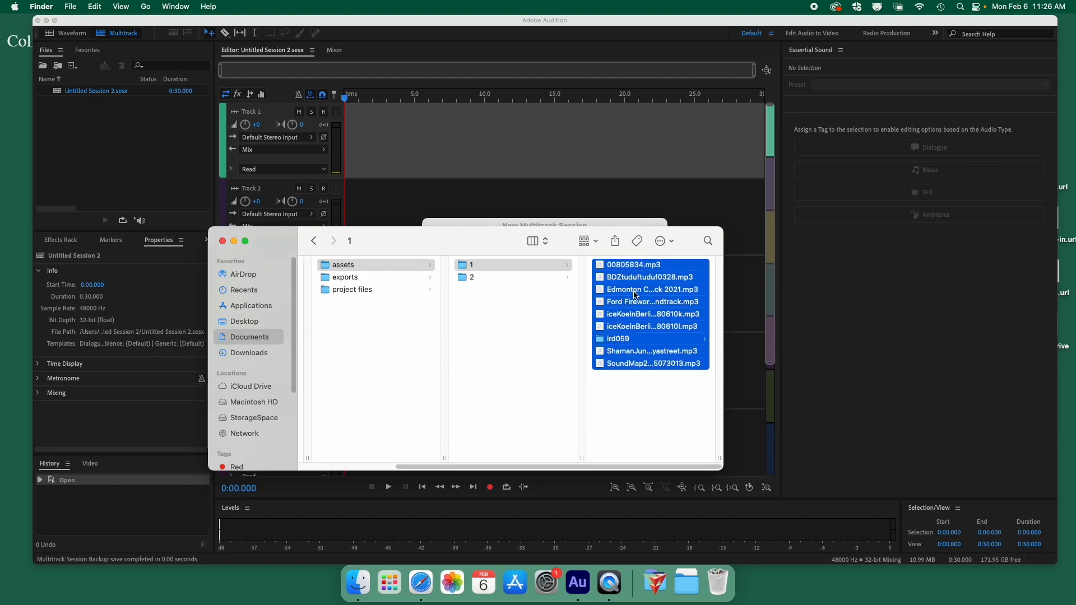
{"action": "left_click", "coordinate": [643, 416]}
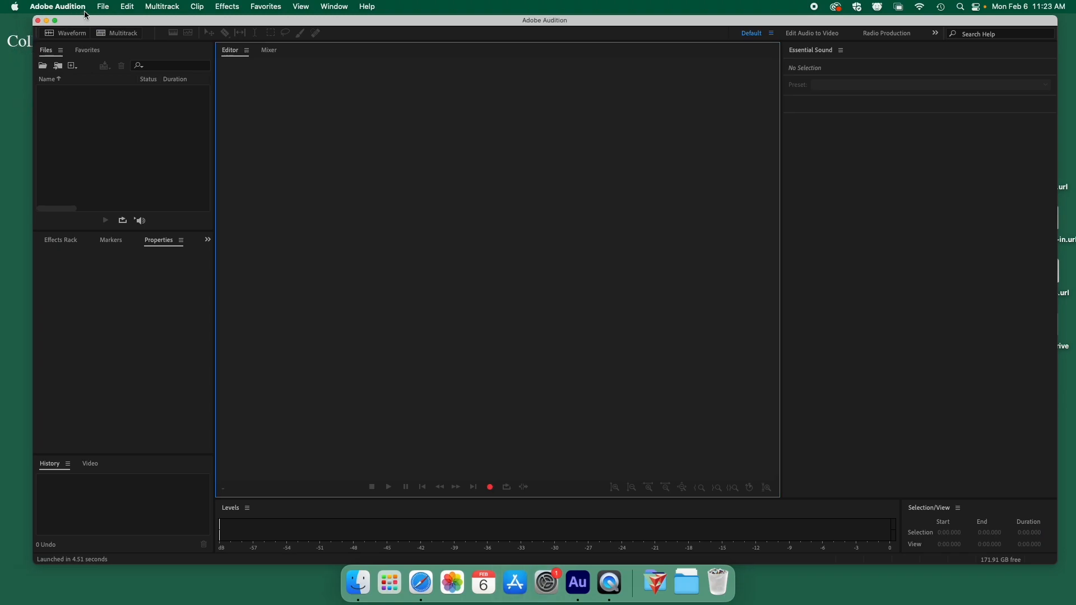
Choose File > New > Multitrack Session to bring up the new-session dialog.
{"action": "left_click", "coordinate": [104, 8]}
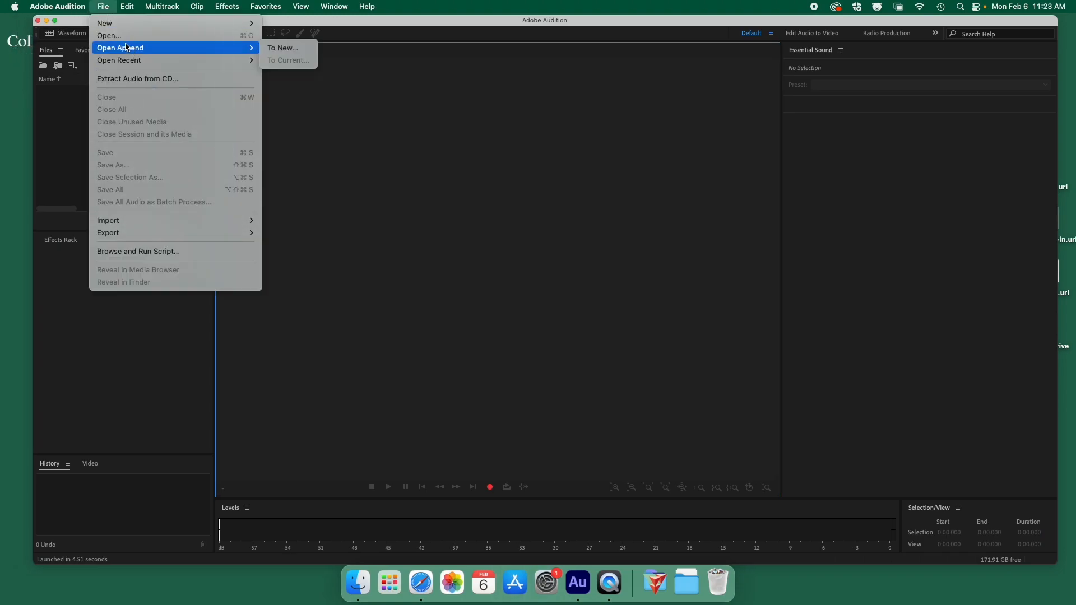
{"action": "mouse_move", "coordinate": [129, 25]}
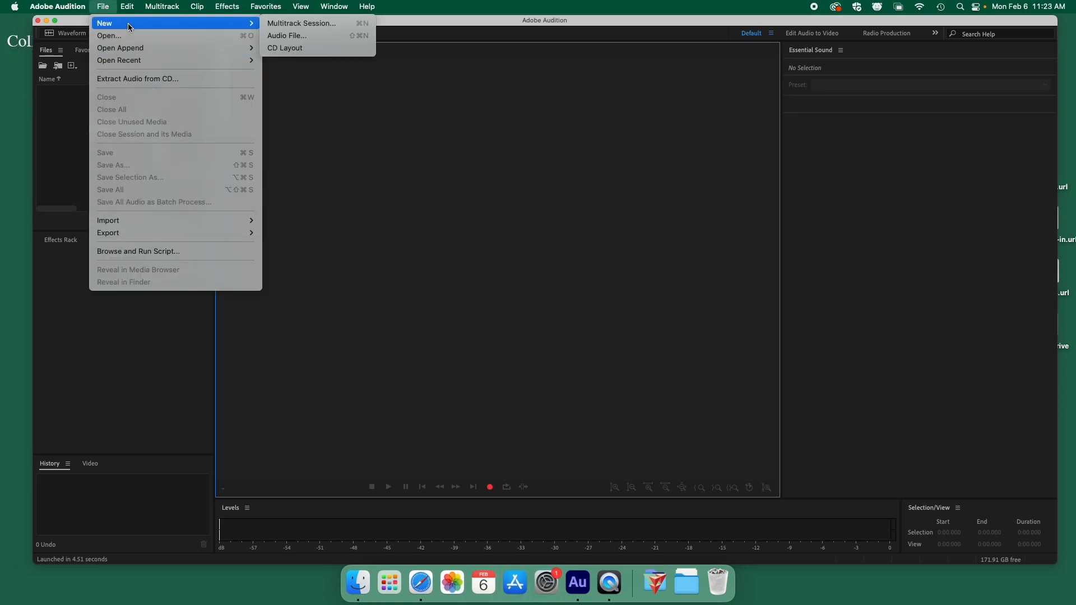
{"action": "left_click", "coordinate": [306, 29]}
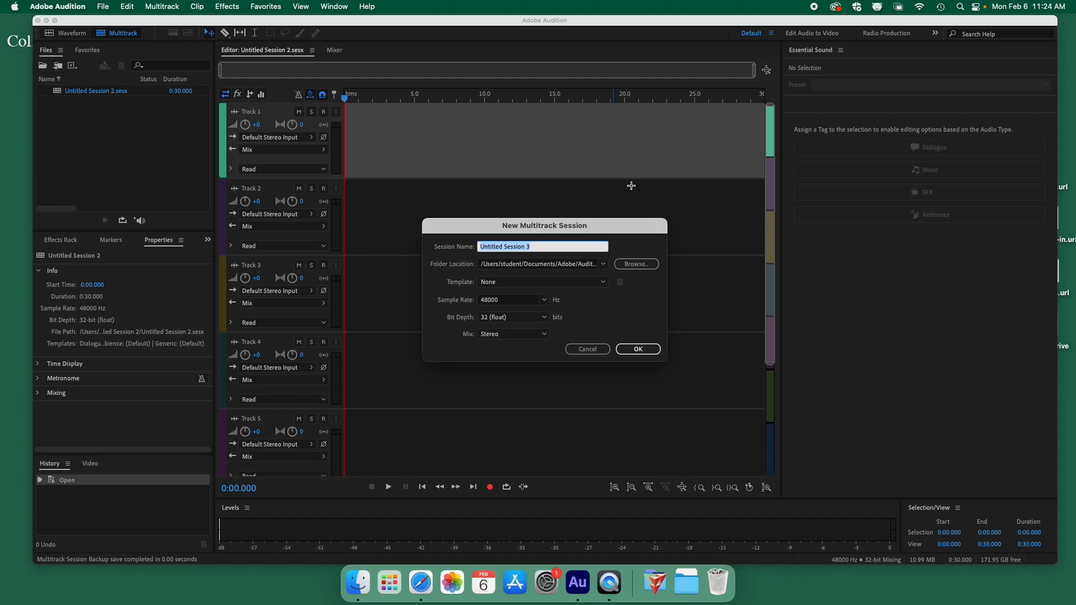
Create session 'project 2' plus the student's name in project files, at 48000 Hz, 32-bit, stereo.
{"action": "left_click", "coordinate": [639, 265]}
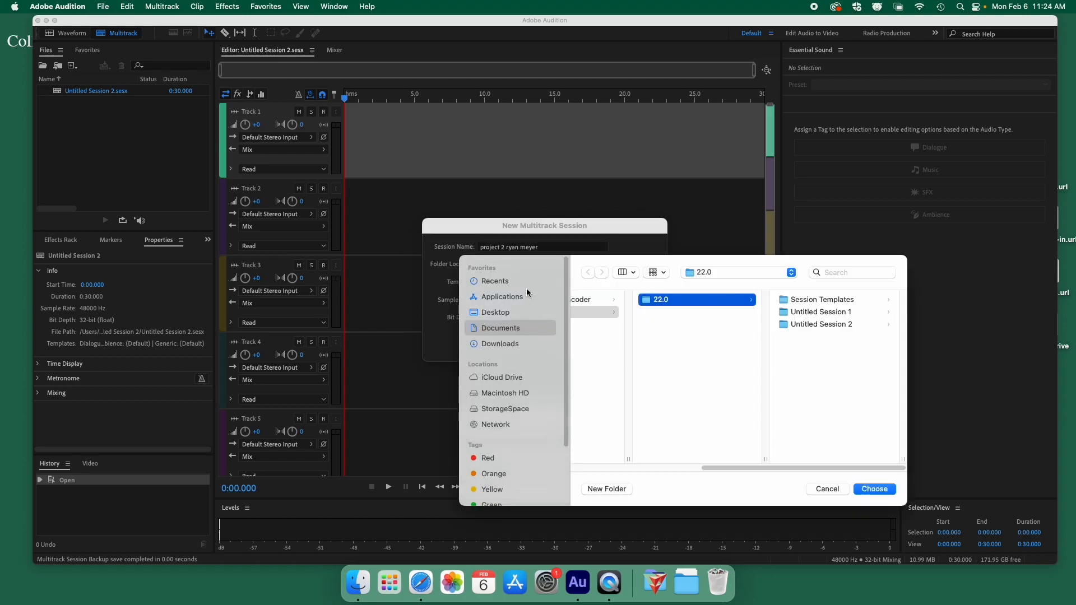
{"action": "left_click", "coordinate": [824, 489]}
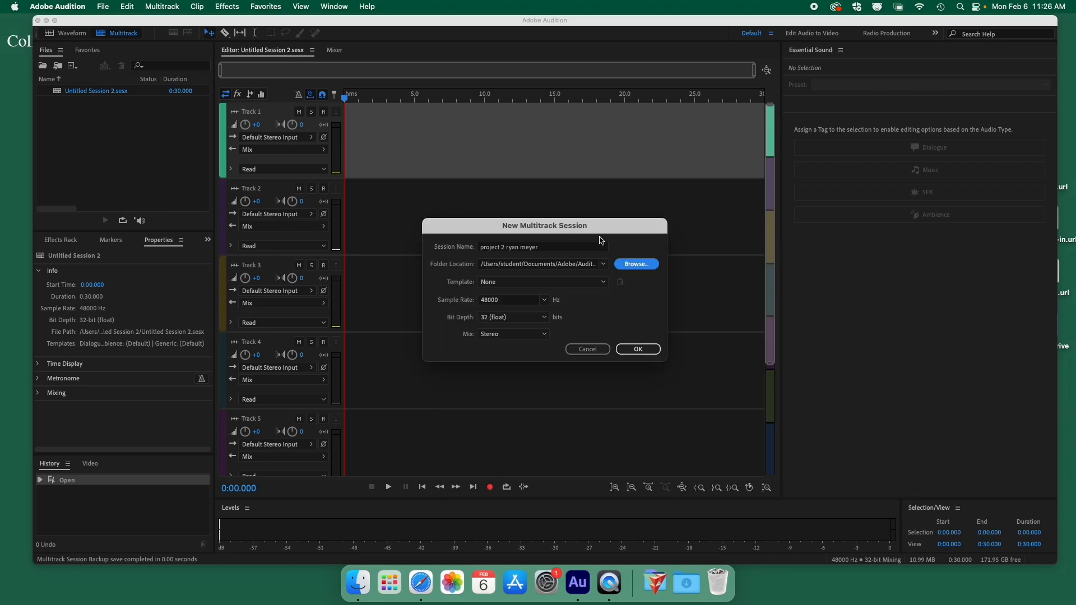
{"action": "left_click", "coordinate": [639, 265]}
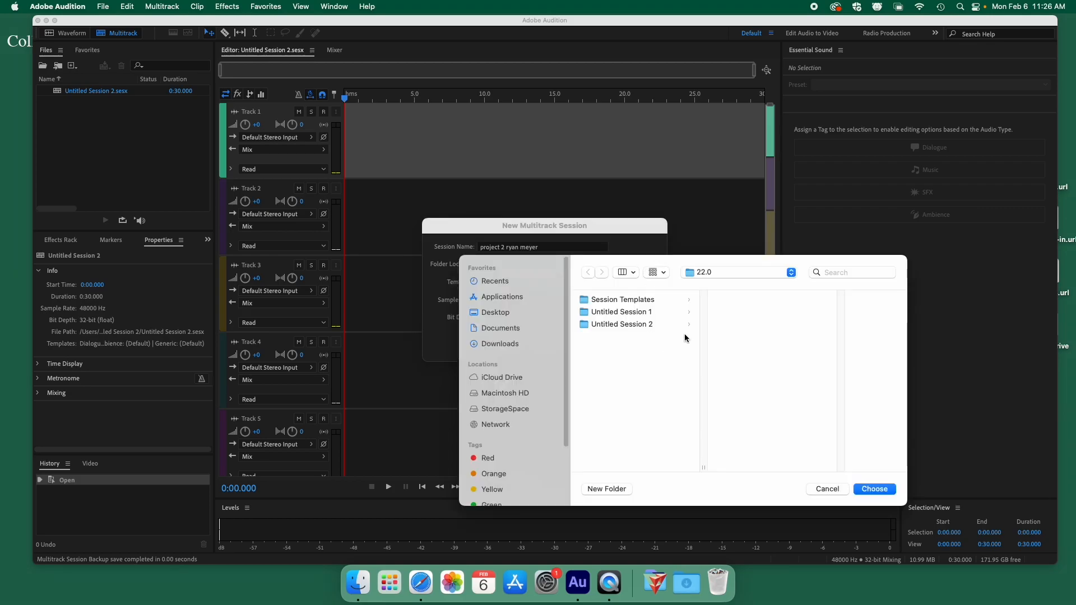
{"action": "left_click", "coordinate": [511, 329]}
{"action": "left_click", "coordinate": [634, 312]}
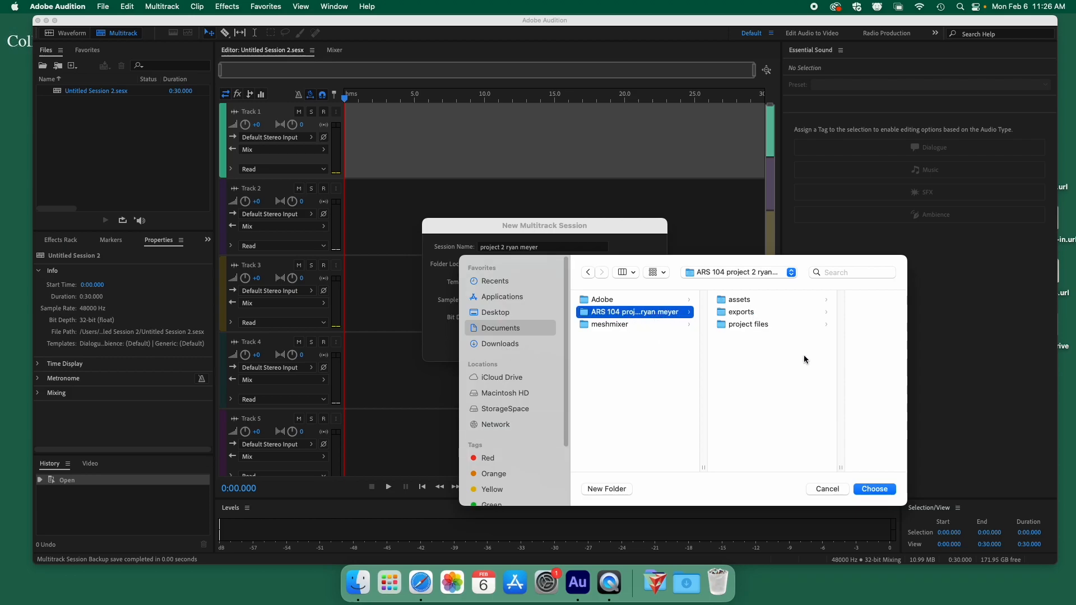
{"action": "left_click", "coordinate": [750, 324]}
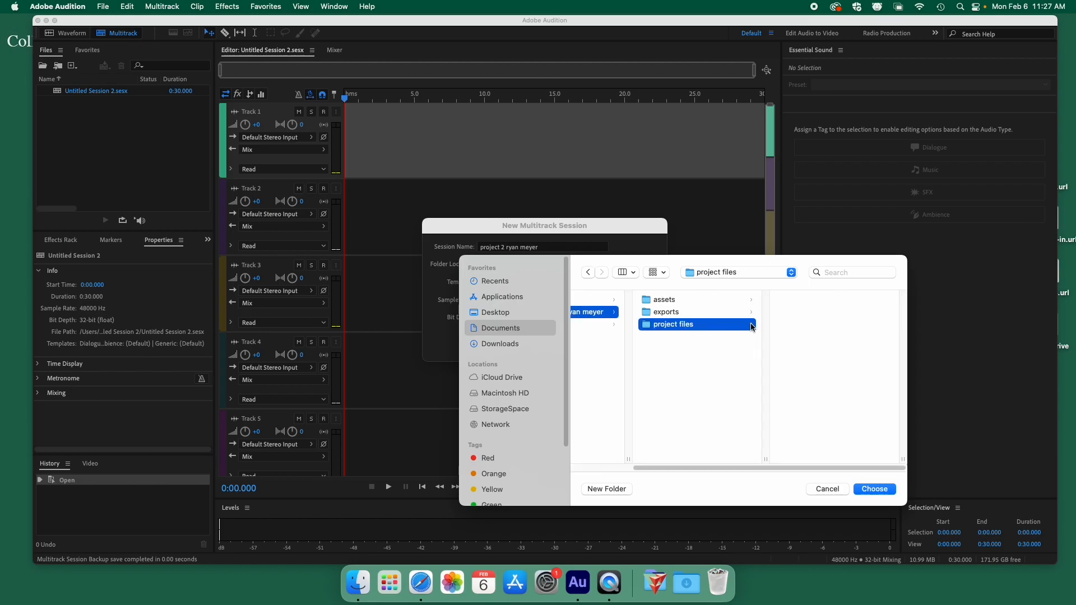
{"action": "left_click", "coordinate": [876, 490]}
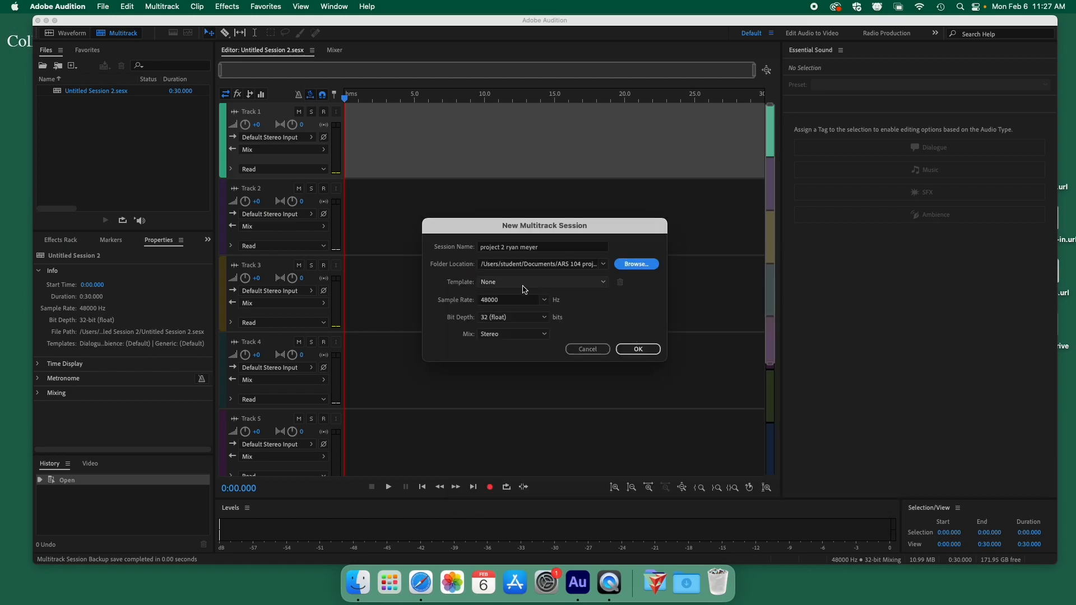
{"action": "left_click", "coordinate": [638, 349]}
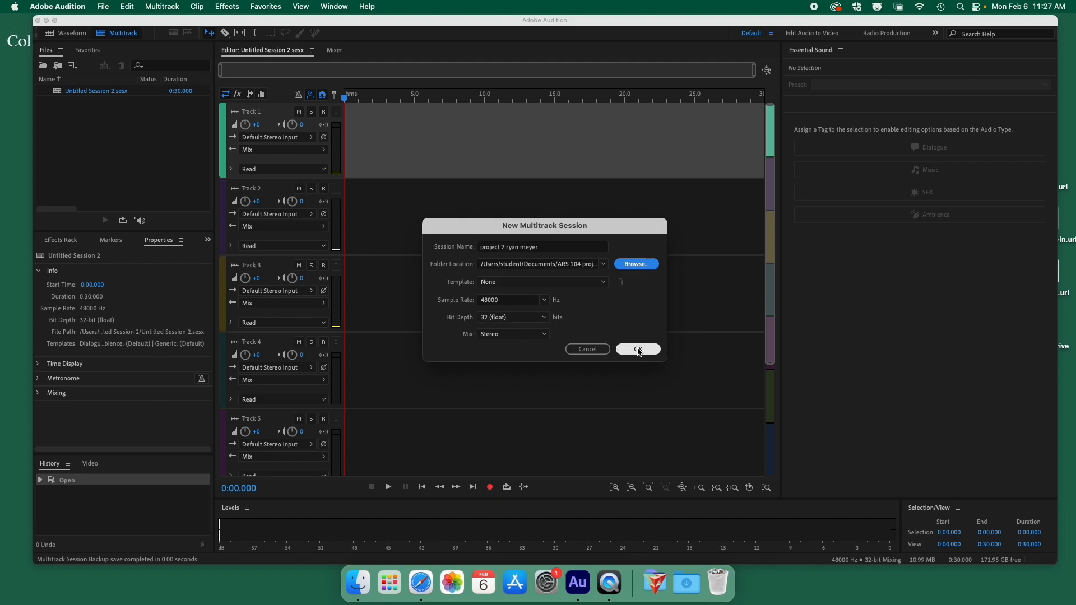
Confirm in Finder that project files > project 2 holds Backup and the .sesx file, then return to Audition.
{"action": "left_click", "coordinate": [358, 583]}
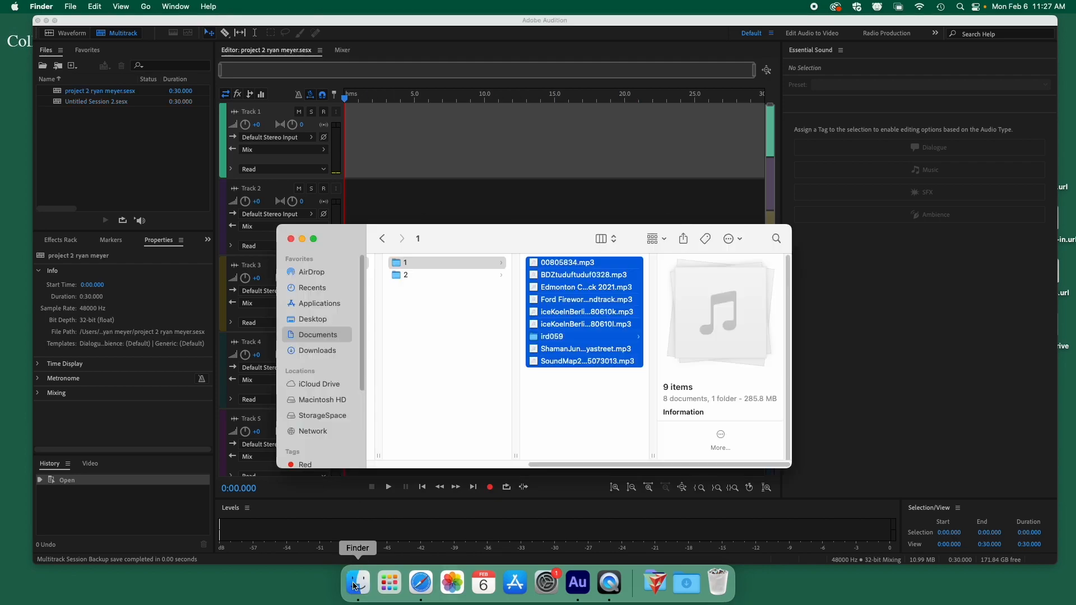
{"action": "scroll", "coordinate": [455, 342], "scroll_direction": "left", "scroll_amount": 5}
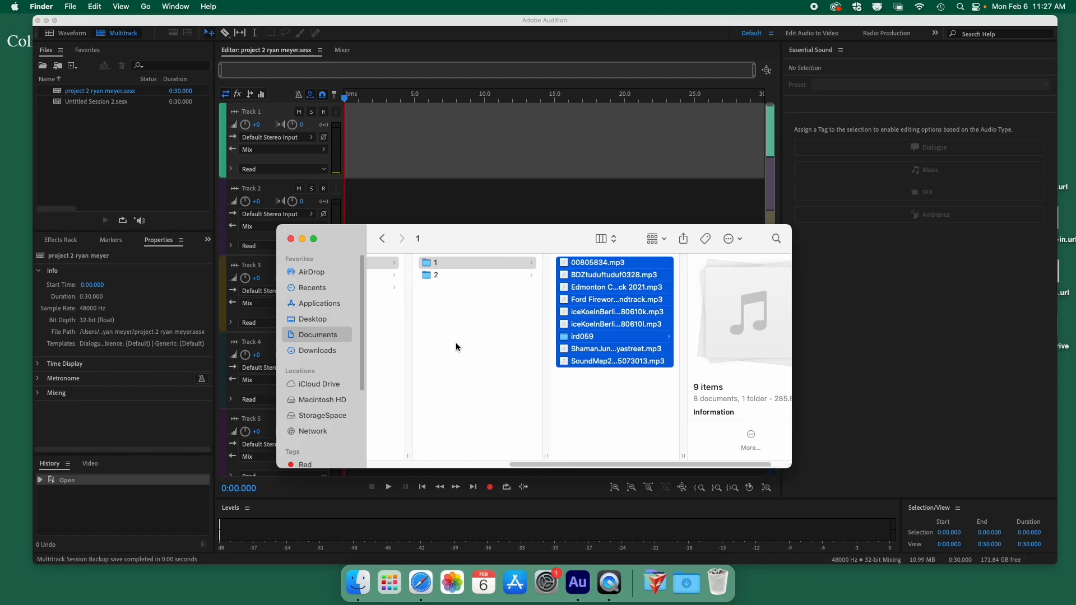
{"action": "left_click", "coordinate": [468, 288]}
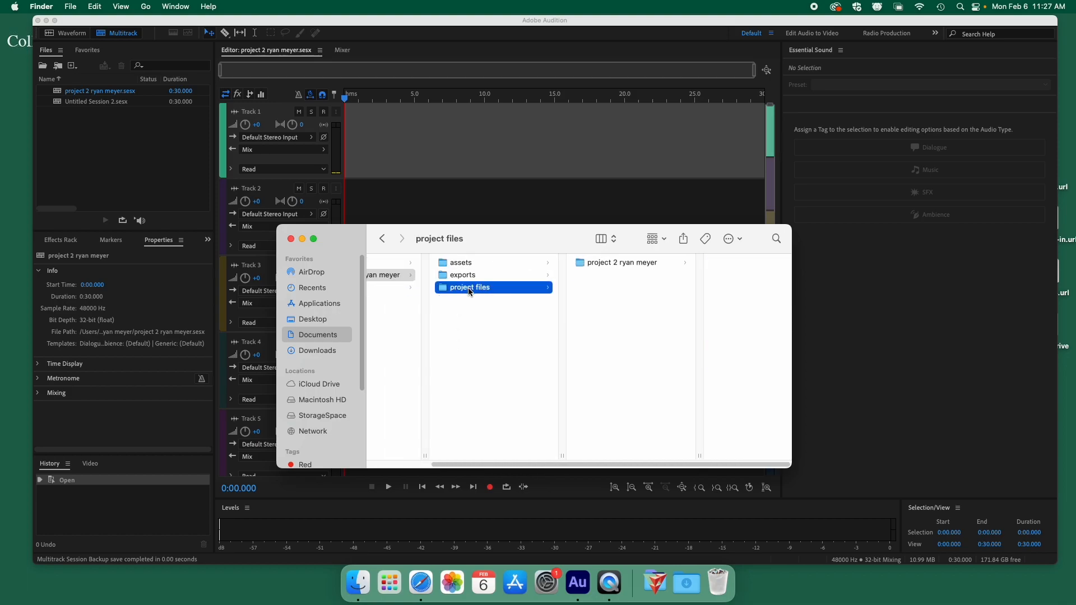
{"action": "left_click", "coordinate": [626, 263]}
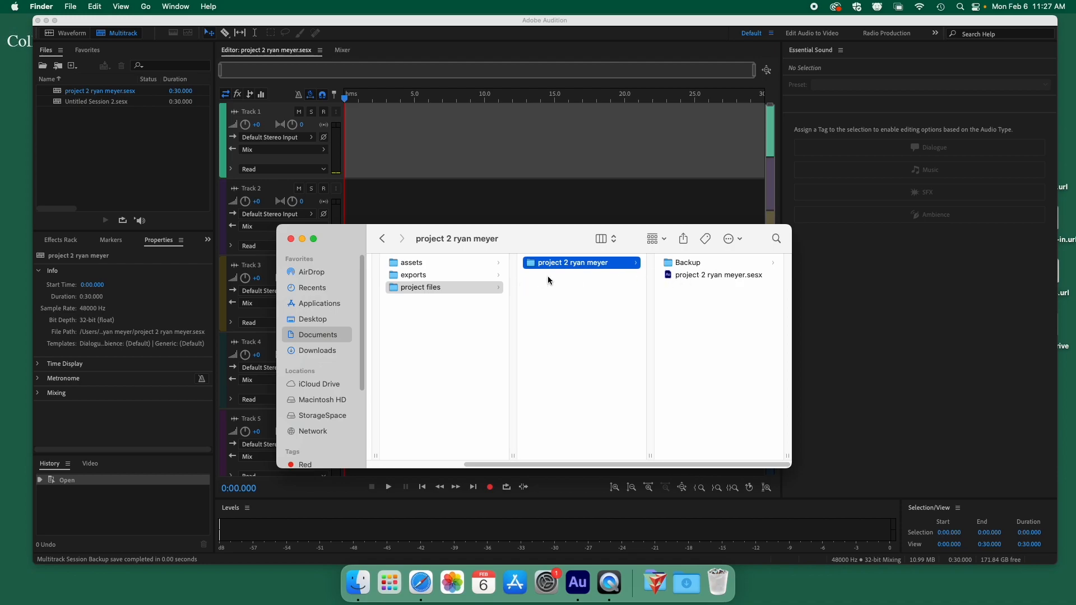
{"action": "left_click", "coordinate": [175, 163]}
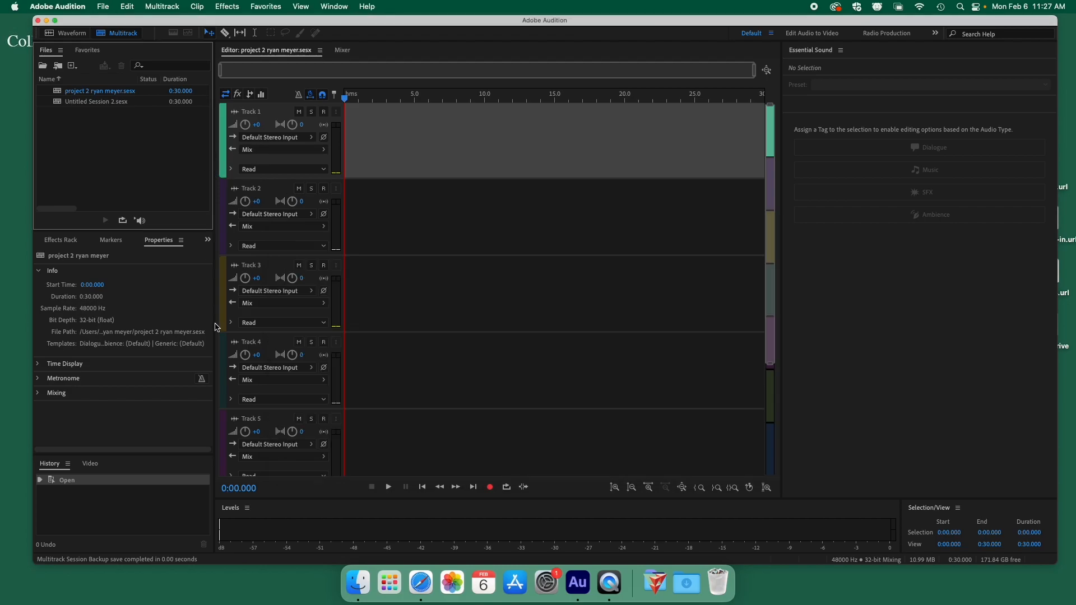
Drag all the mp3 files from assets folder 1 into Audition's Files panel.
{"action": "left_click", "coordinate": [362, 570]}
{"action": "left_click", "coordinate": [429, 263]}
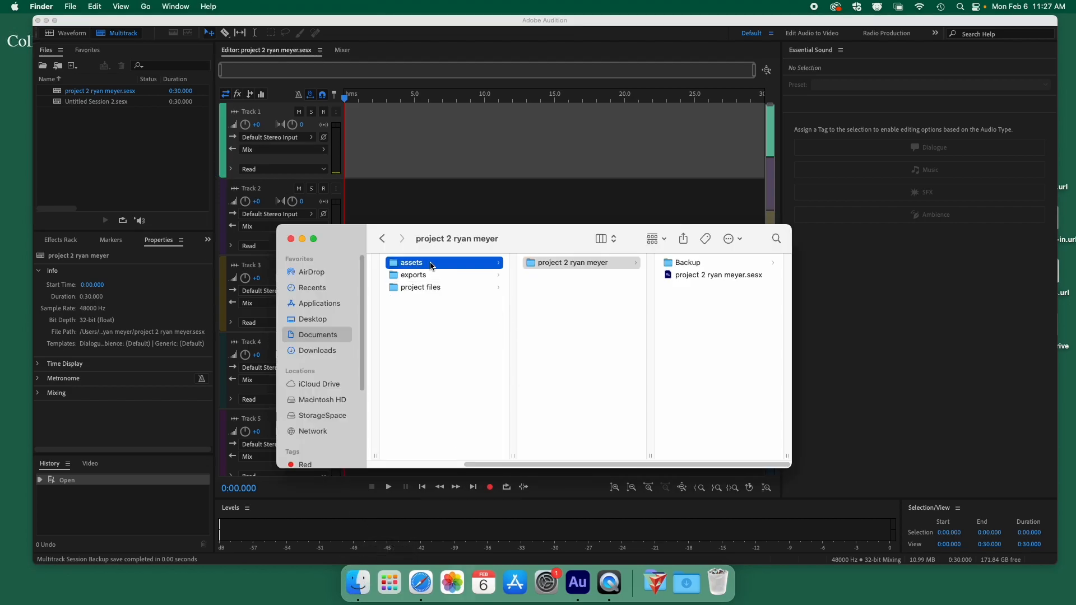
{"action": "left_click", "coordinate": [583, 262]}
{"action": "left_click_drag", "start_coordinate": [734, 402], "coordinate": [678, 261]}
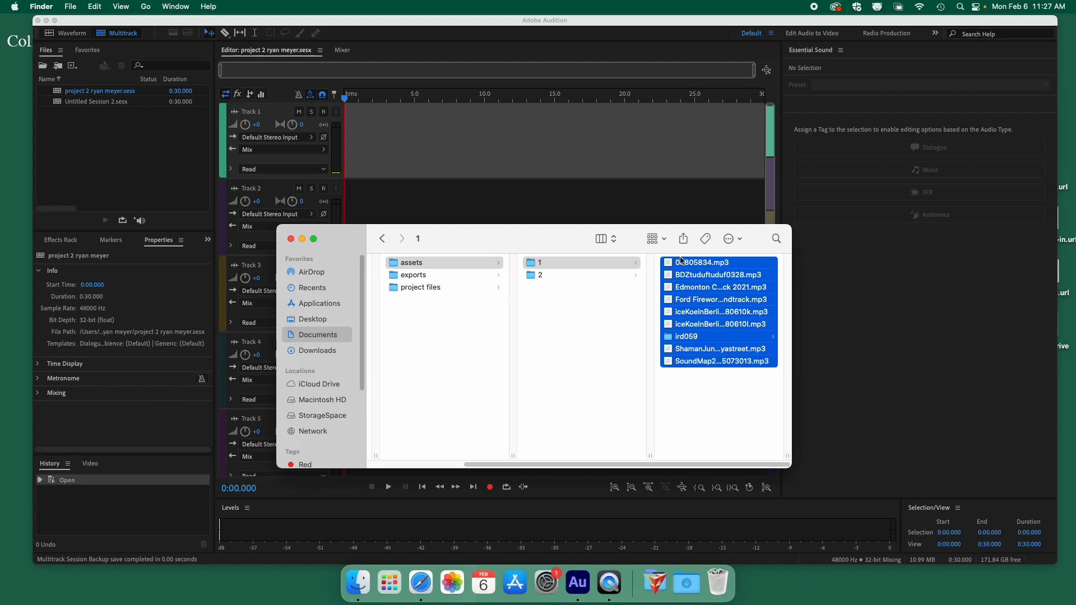
{"action": "left_click_drag", "start_coordinate": [583, 287], "coordinate": [152, 165]}
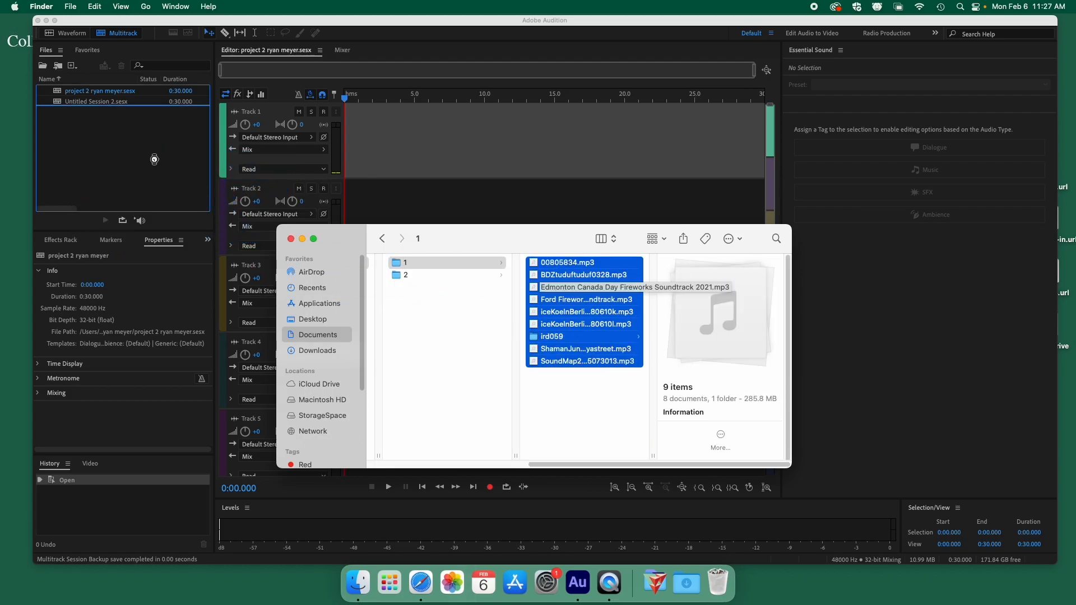
{"action": "left_click", "coordinate": [93, 153]}
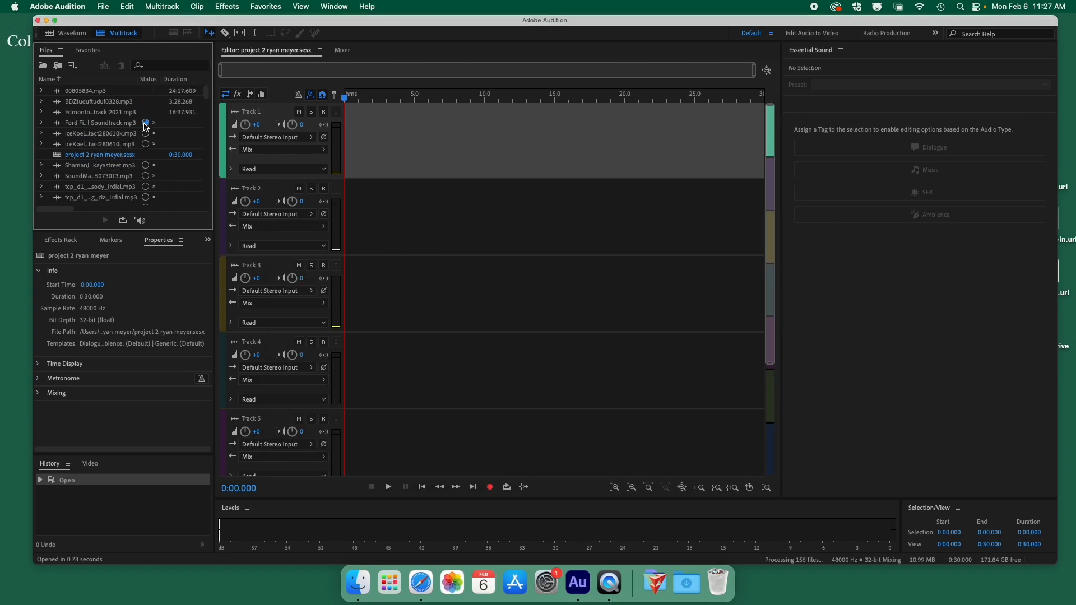
Clear the Finder selection and move the Finder window aside, keeping folder 1 showing.
{"action": "left_click", "coordinate": [363, 590]}
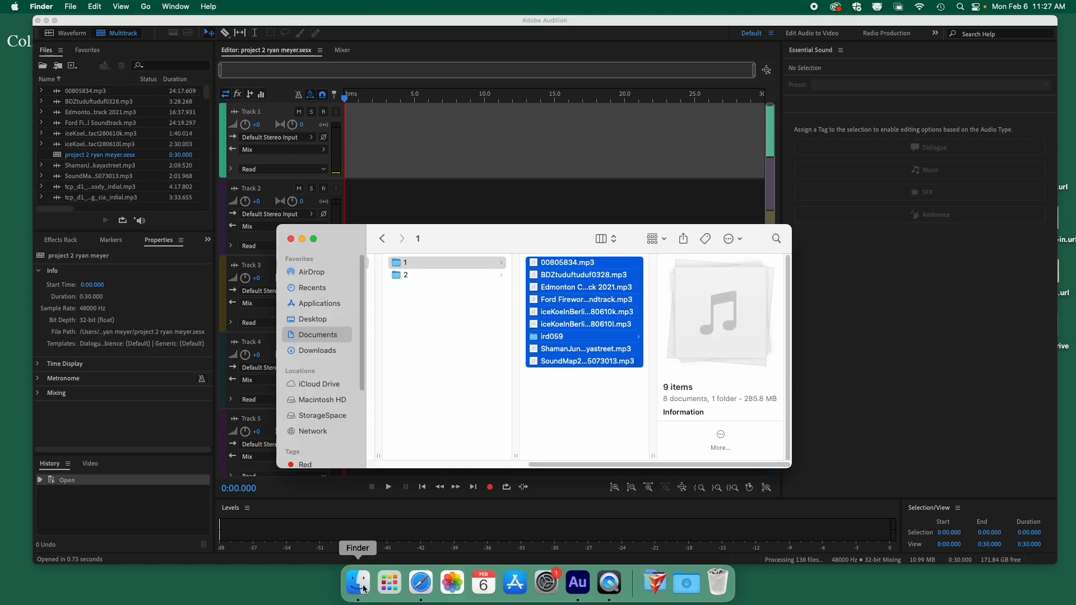
{"action": "left_click", "coordinate": [553, 388]}
{"action": "left_click_drag", "start_coordinate": [506, 239], "coordinate": [525, 303]}
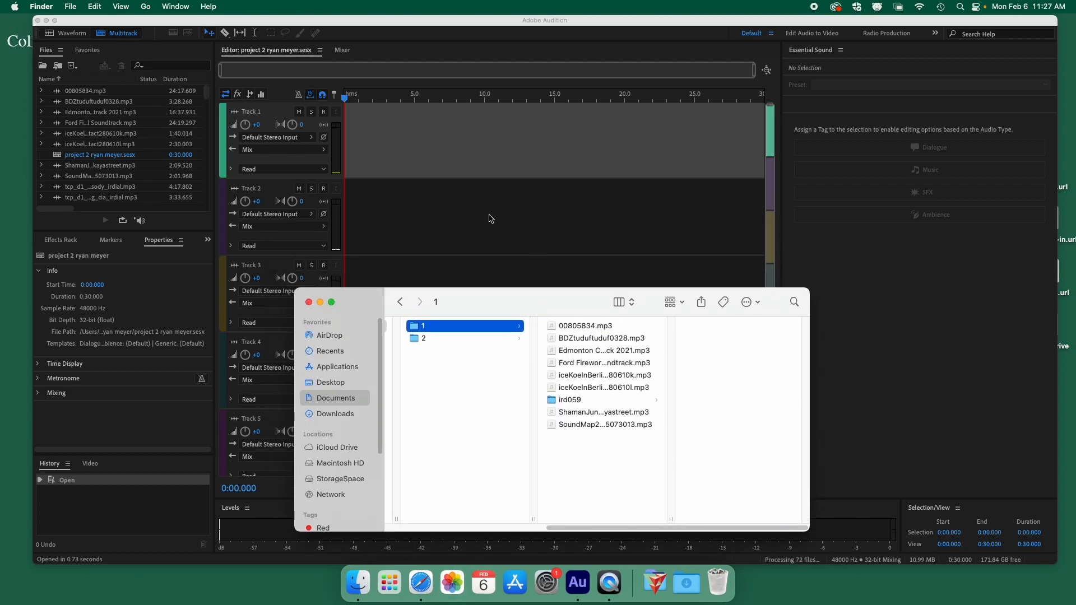
{"action": "left_click", "coordinate": [425, 170]}
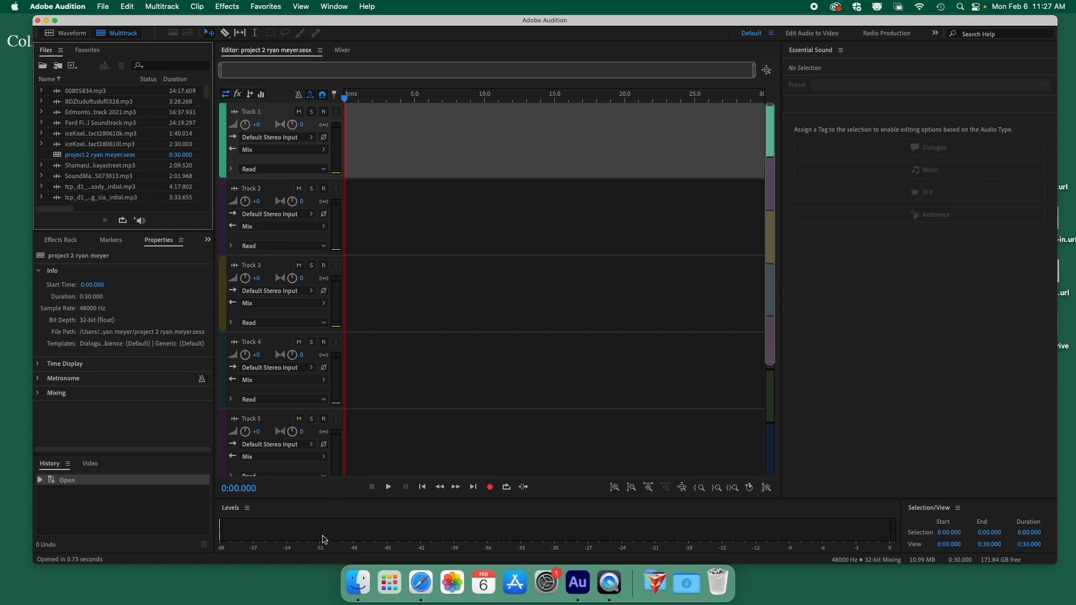
{"action": "left_click", "coordinate": [358, 583]}
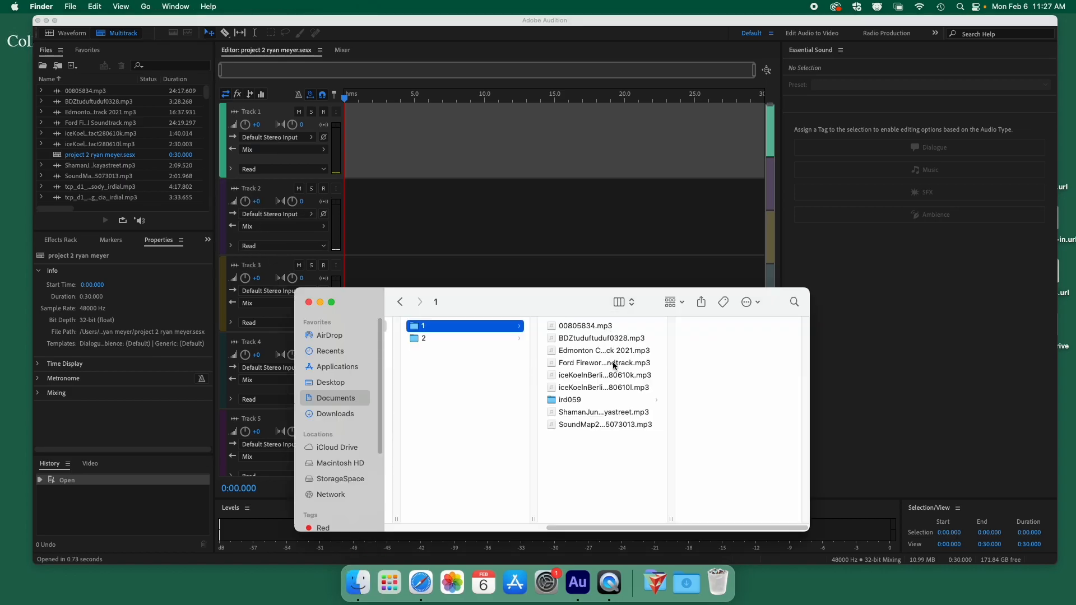
Drop 00805834.mp3 onto Track 1 and accept its conversion to 48000 Hz.
{"action": "left_click", "coordinate": [602, 330]}
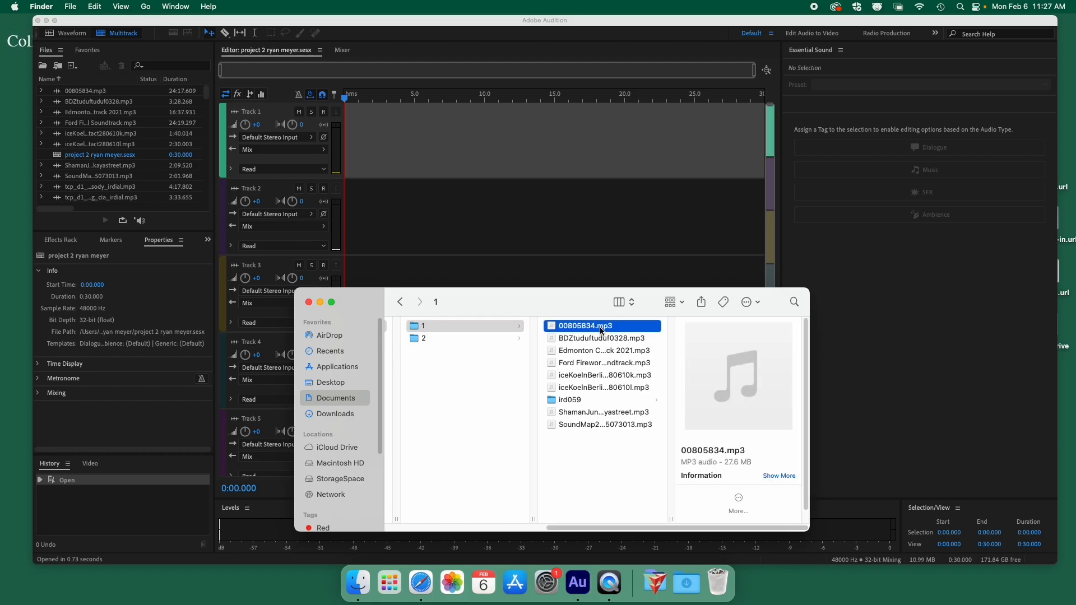
{"action": "left_click_drag", "start_coordinate": [593, 329], "coordinate": [442, 158]}
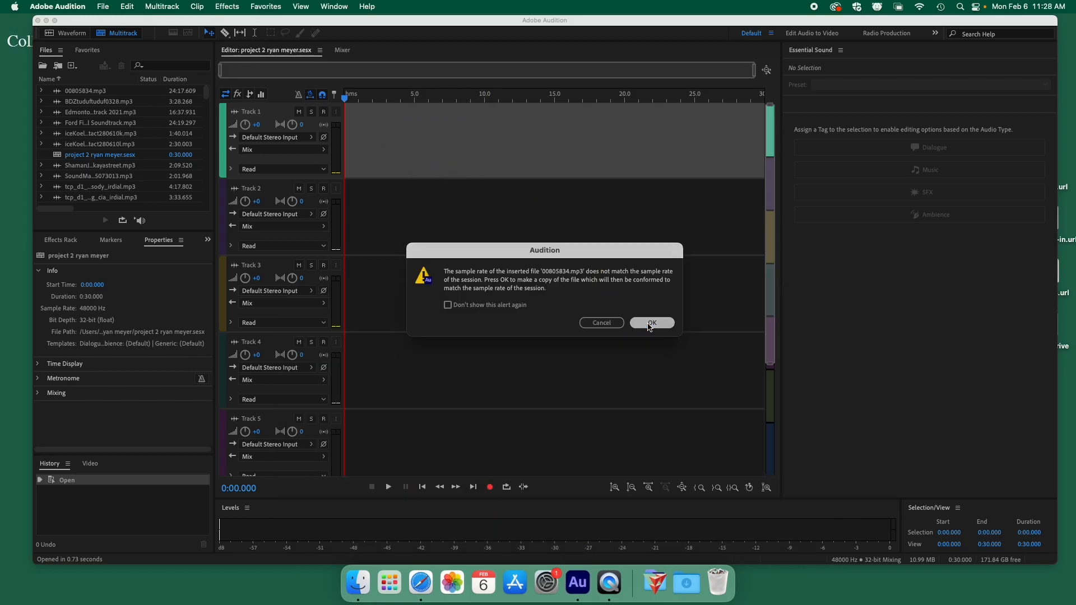
{"action": "left_click", "coordinate": [652, 322]}
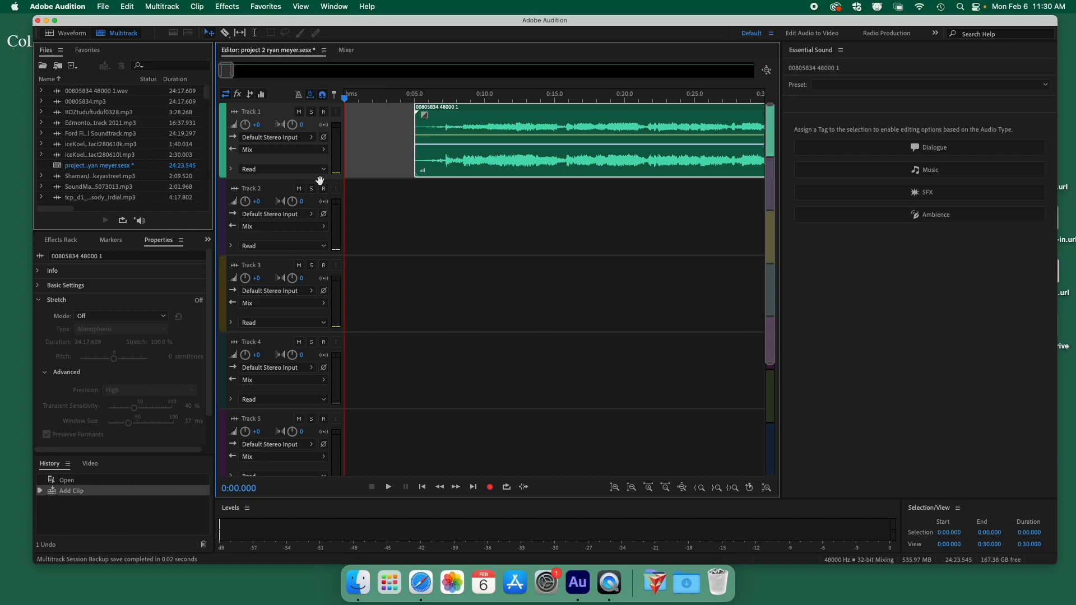
Enlarge Track 1 to a moderate height and move its 00805834 clip to 0:00 with the Move Tool.
{"action": "left_click_drag", "start_coordinate": [322, 179], "coordinate": [324, 291]}
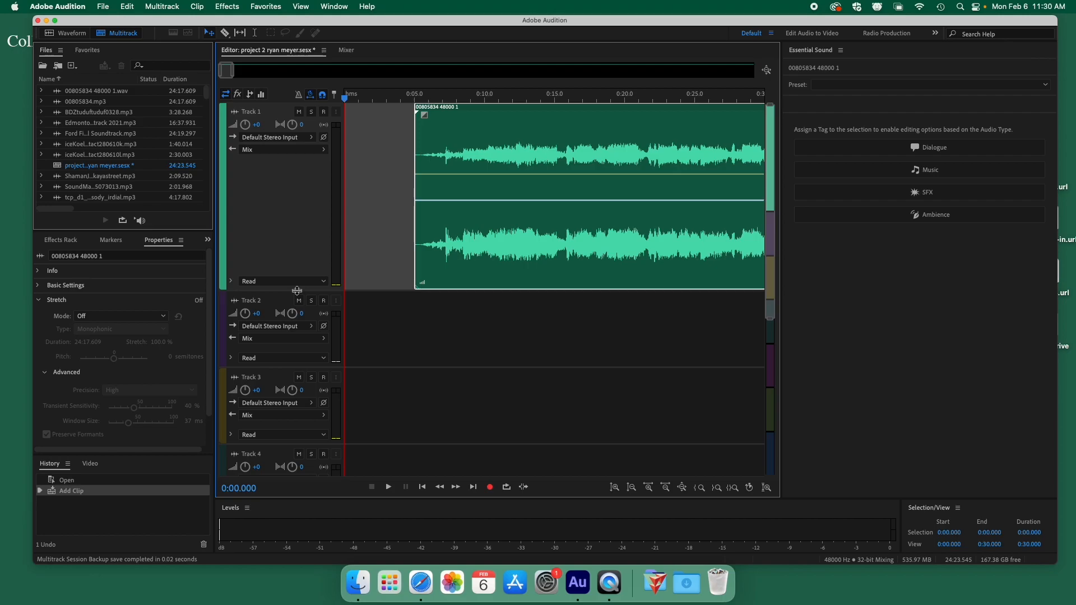
{"action": "left_click_drag", "start_coordinate": [297, 290], "coordinate": [313, 205]}
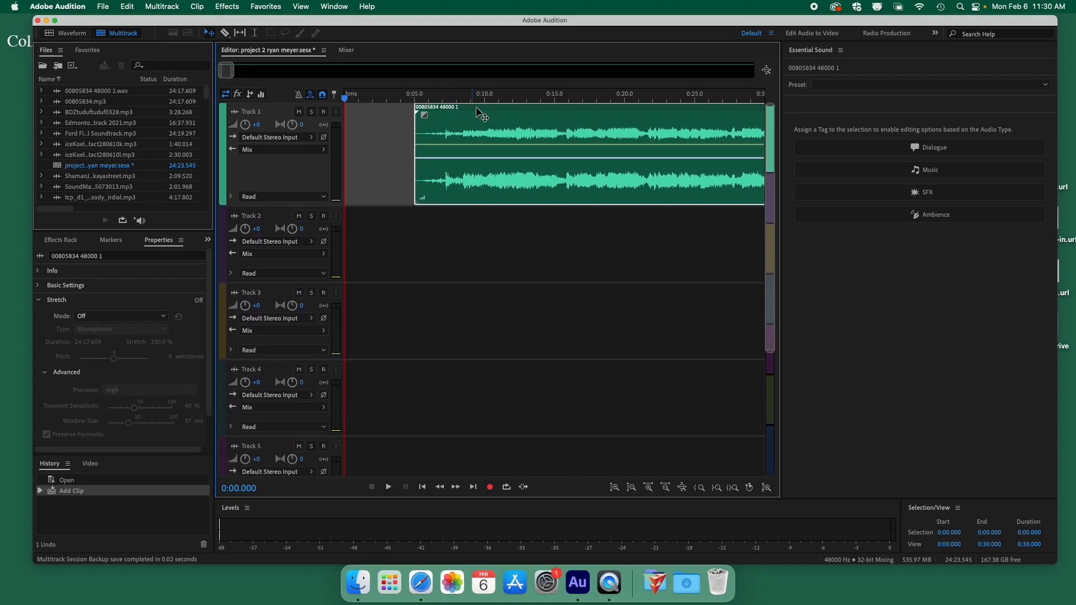
{"action": "left_click", "coordinate": [209, 33]}
{"action": "left_click_drag", "start_coordinate": [515, 106], "coordinate": [429, 110]}
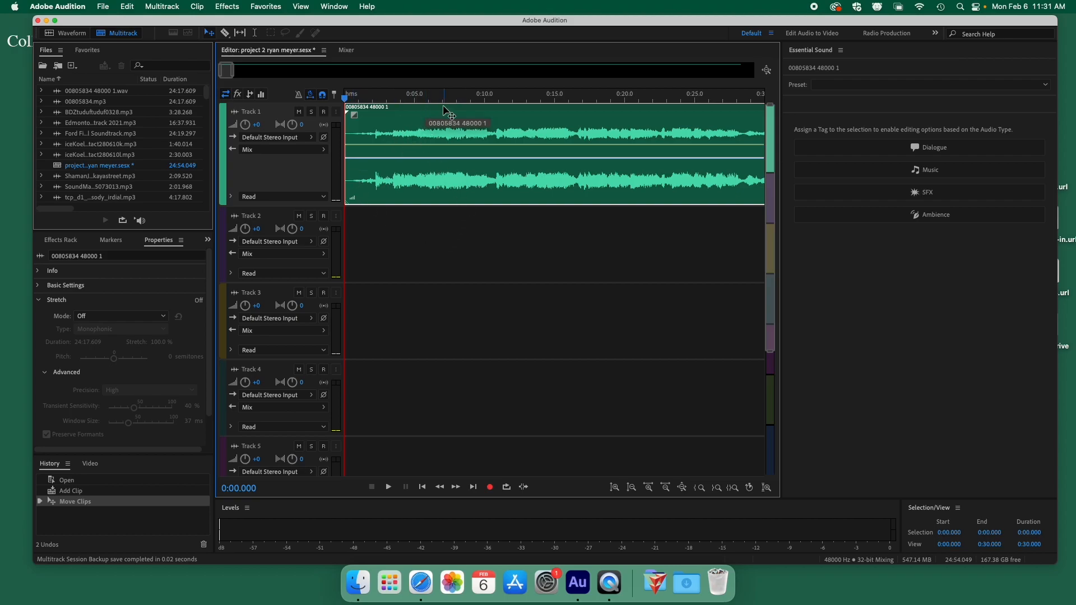
Preview iceKoelnBerlinContact280610k.mp3 in Waveform view from about 0:20, then go back to Multitrack.
{"action": "key", "text": "space"}
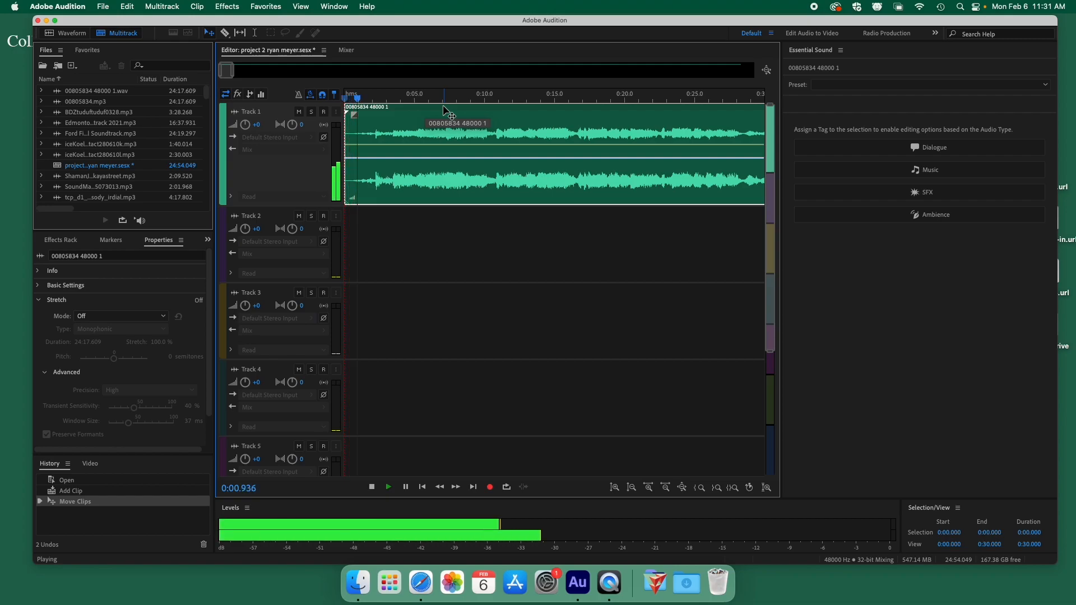
{"action": "double_click", "coordinate": [107, 144]}
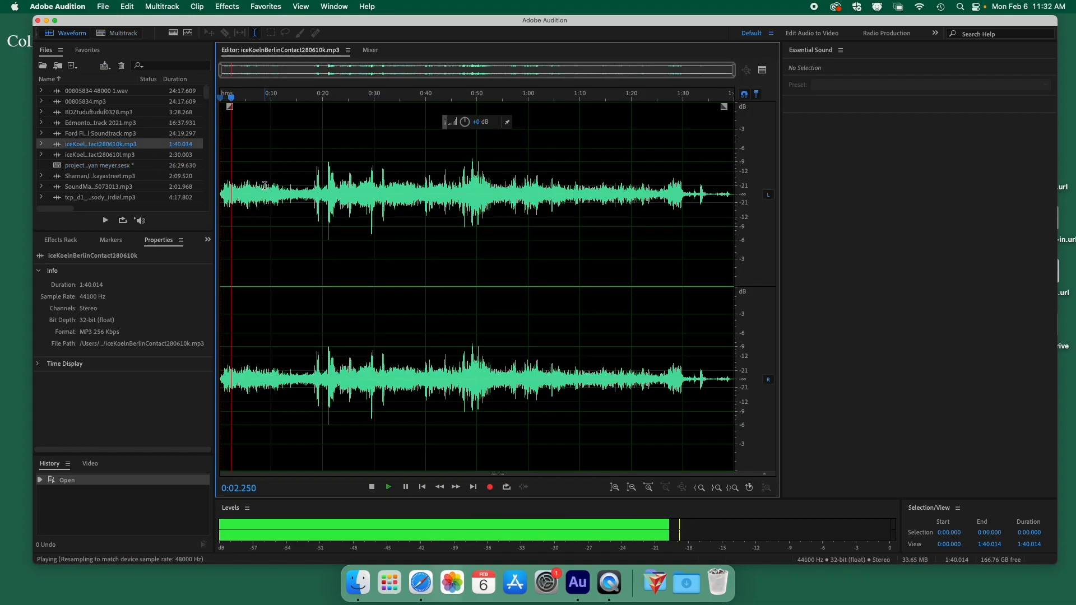
{"action": "left_click", "coordinate": [325, 112]}
{"action": "key", "text": "space"}
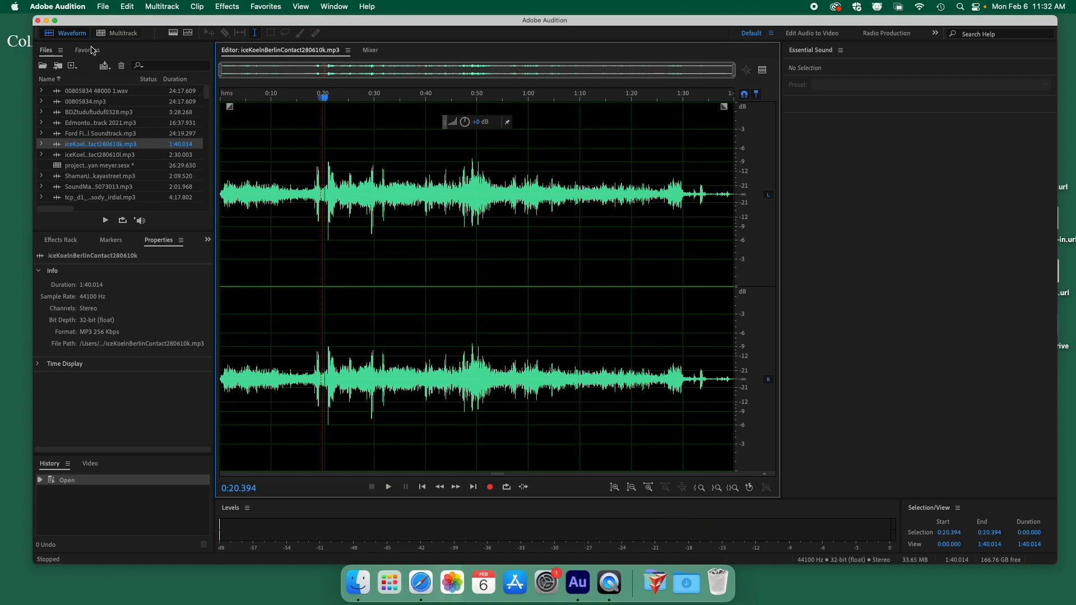
{"action": "left_click", "coordinate": [110, 33]}
Place iceKoelnBerlinContact280610k.mp3 on Track 1, converted to the session sample rate, and delete Track 4's clip.
{"action": "left_click", "coordinate": [70, 146]}
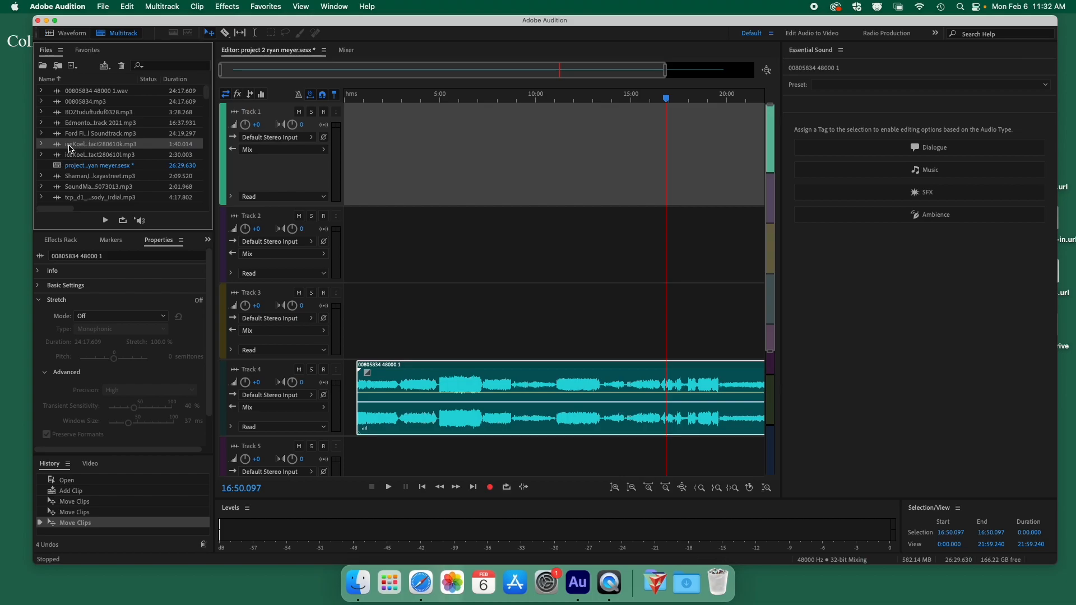
{"action": "left_click_drag", "start_coordinate": [81, 147], "coordinate": [347, 150]}
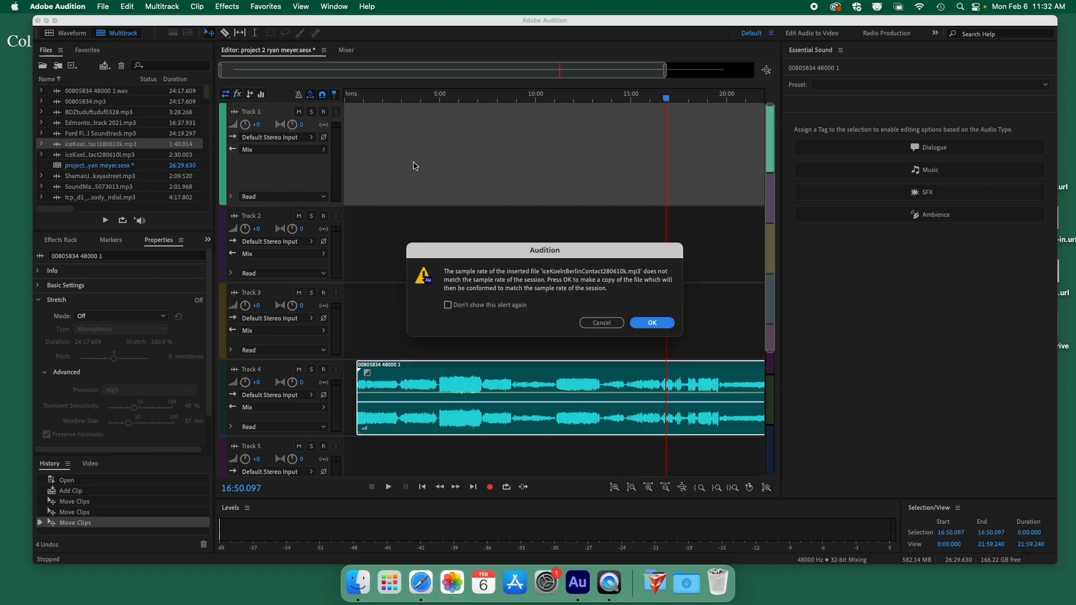
{"action": "left_click", "coordinate": [653, 324]}
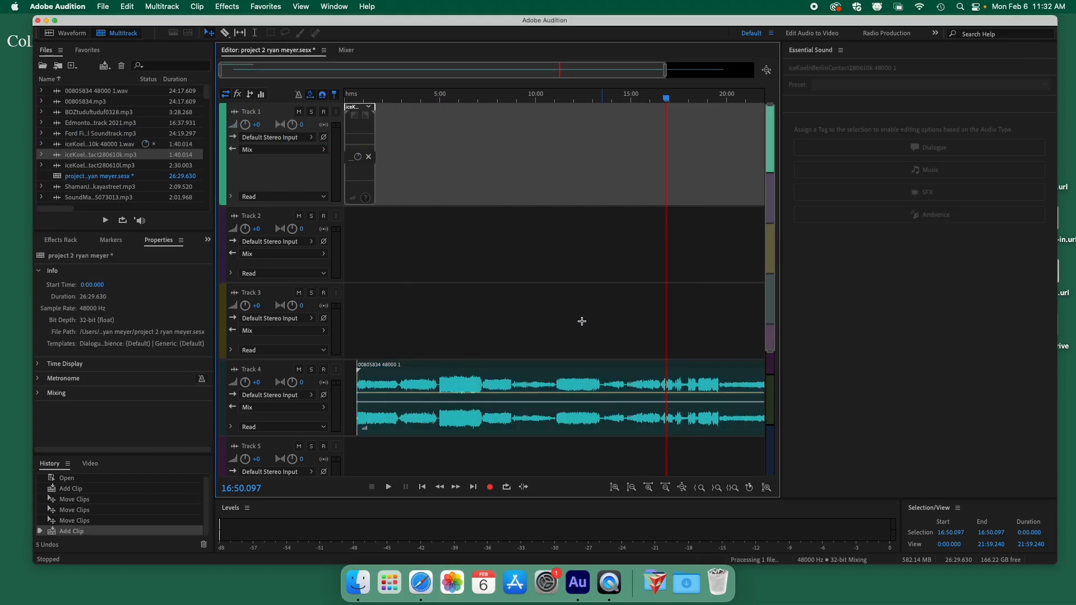
{"action": "left_click", "coordinate": [448, 373]}
{"action": "key", "text": "Delete"}
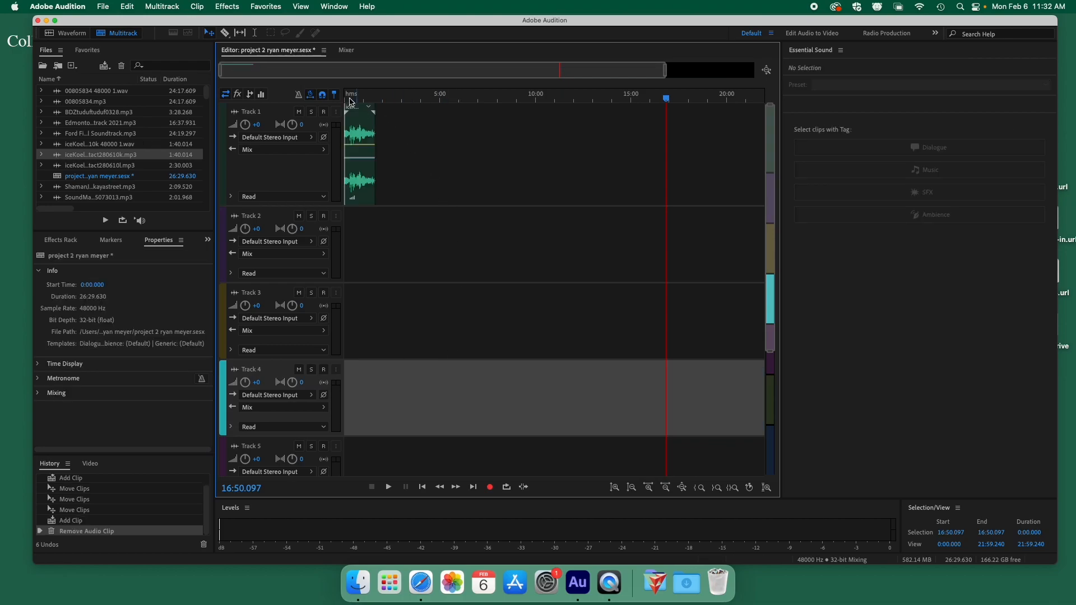
Move the playhead to about 0:17.6 and zoom in until the Track 1 clip fills the timeline.
{"action": "left_click_drag", "start_coordinate": [357, 99], "coordinate": [350, 99]}
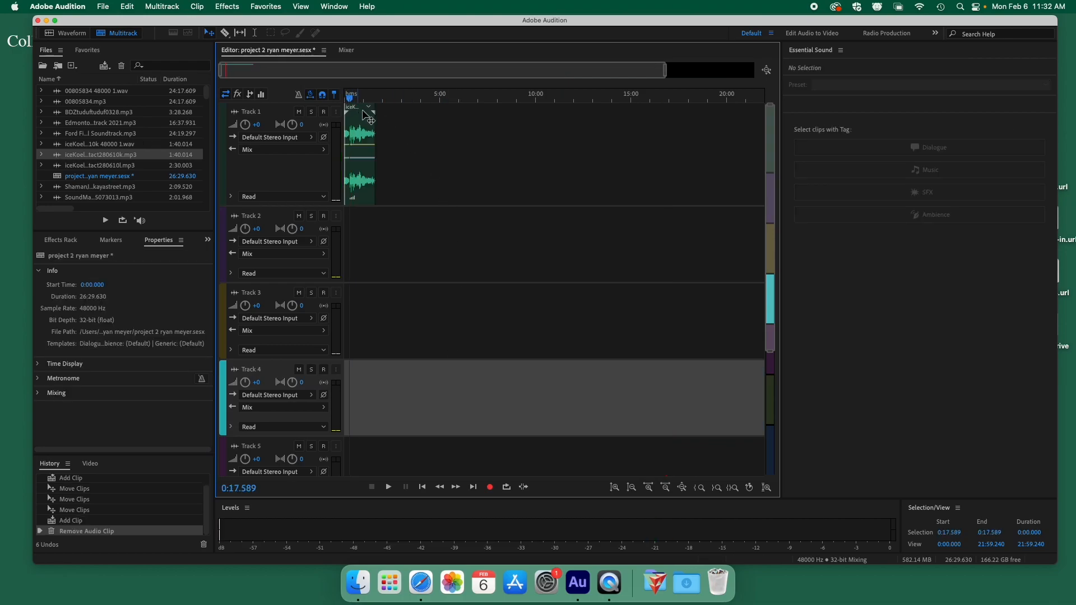
{"action": "scroll", "coordinate": [378, 130], "scroll_direction": "up", "scroll_amount": 5}
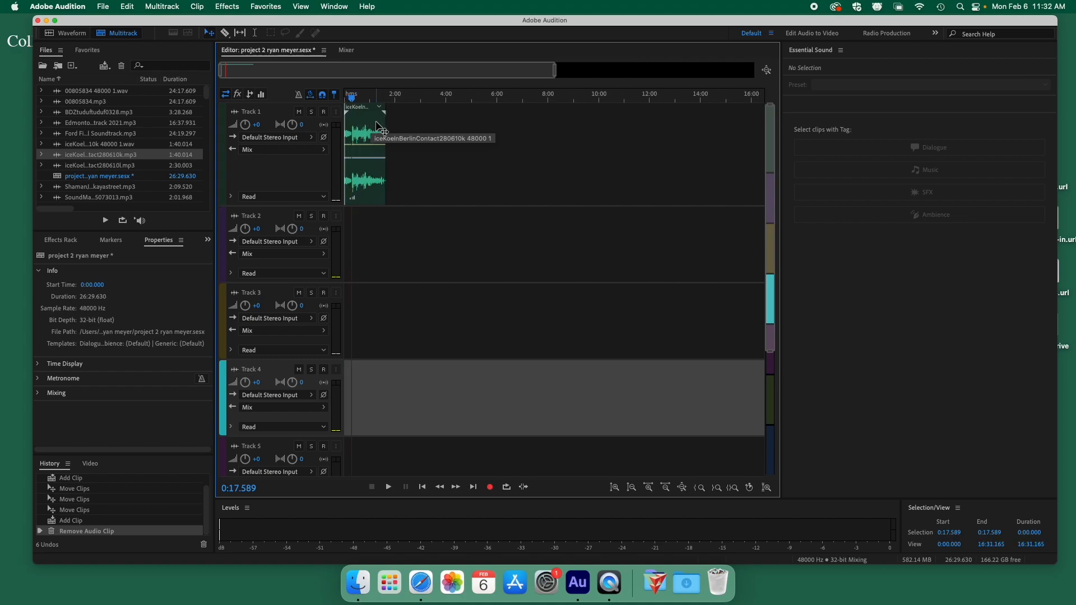
{"action": "scroll", "coordinate": [378, 120], "scroll_direction": "down", "scroll_amount": 2}
{"action": "scroll", "coordinate": [378, 119], "scroll_direction": "up", "scroll_amount": 4}
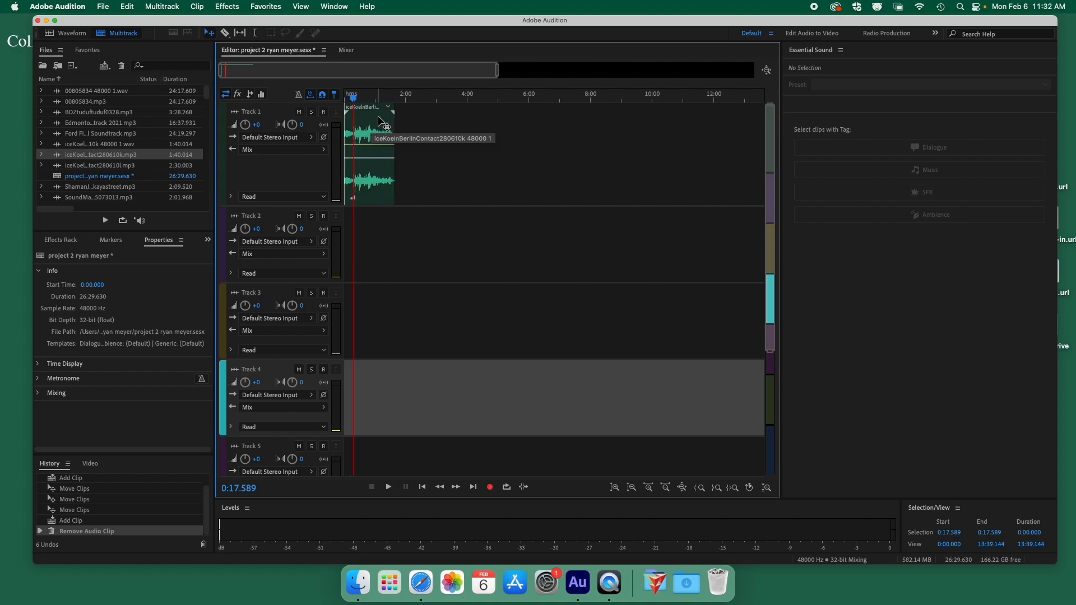
{"action": "scroll", "coordinate": [385, 124], "scroll_direction": "up", "scroll_amount": 8}
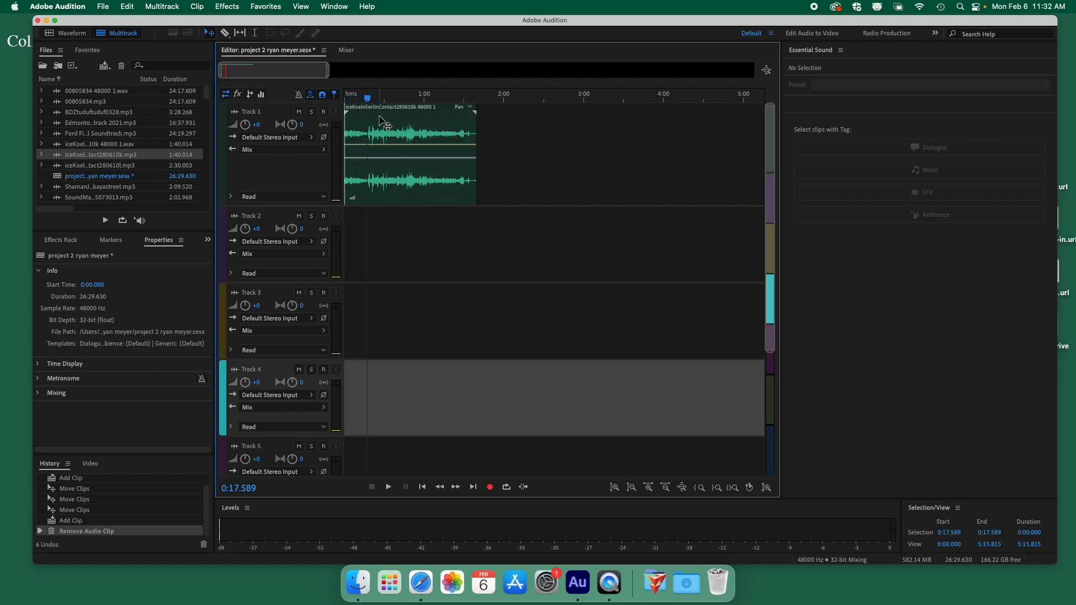
{"action": "scroll", "coordinate": [401, 126], "scroll_direction": "up", "scroll_amount": 6}
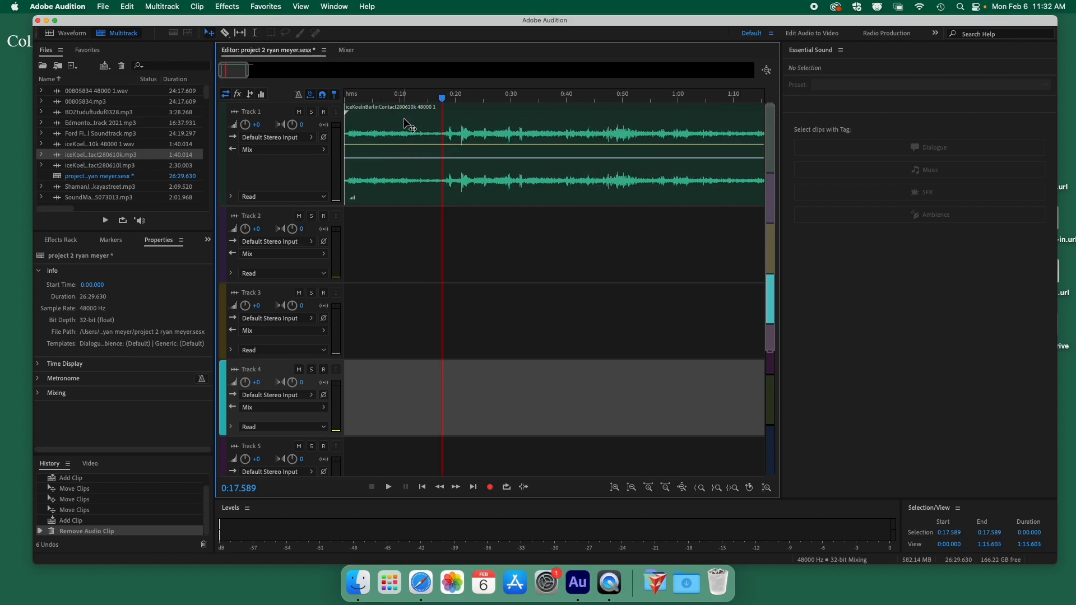
{"action": "scroll", "coordinate": [426, 127], "scroll_direction": "up", "scroll_amount": 2}
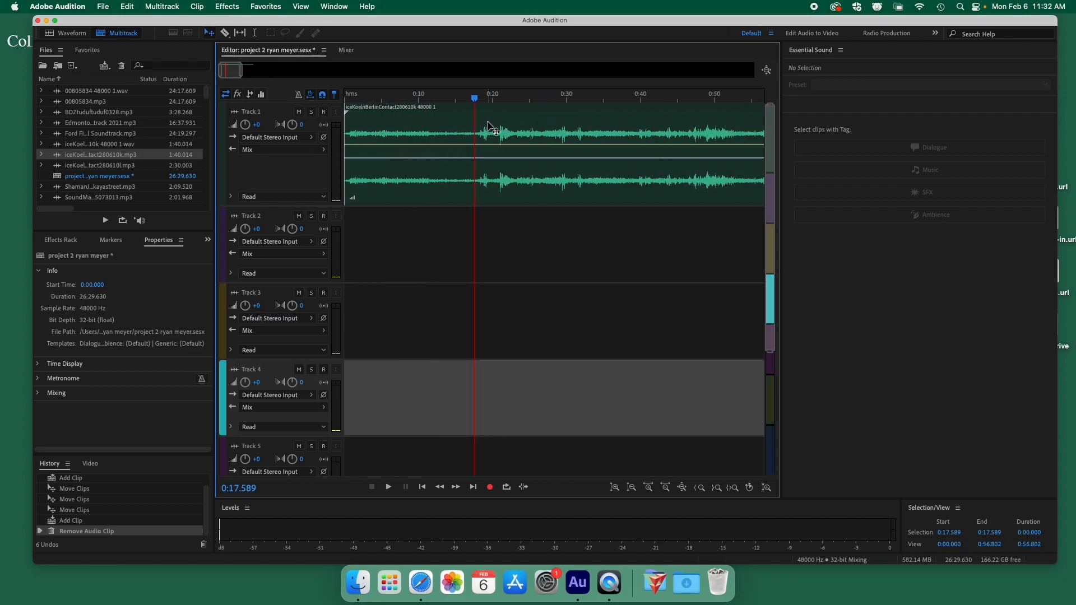
{"action": "scroll", "coordinate": [431, 147], "scroll_direction": "down", "scroll_amount": 6}
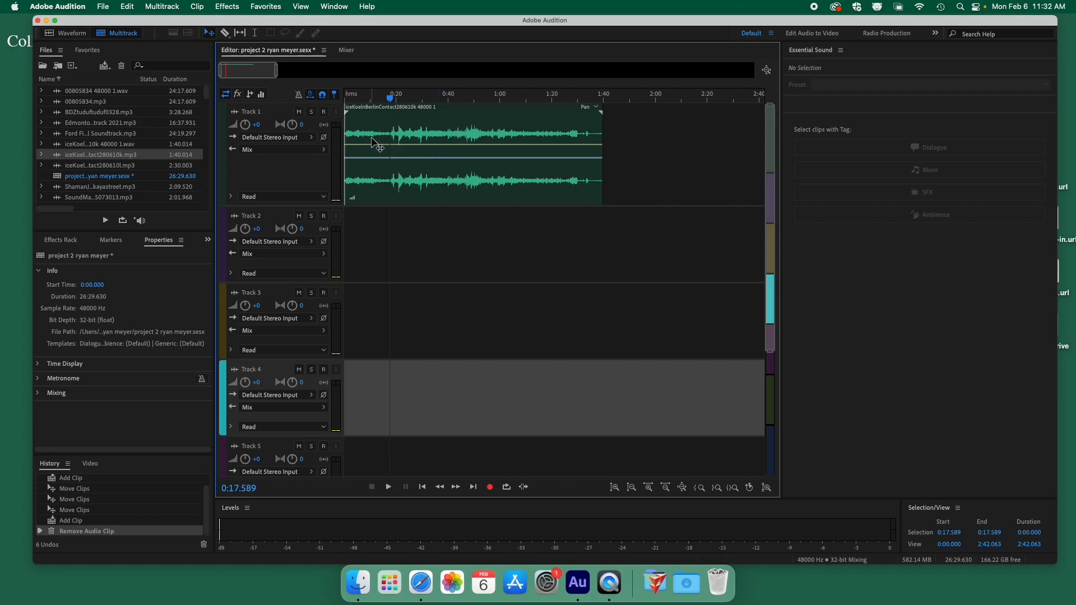
Make Track 1 taller and zoom in three levels around the playhead.
{"action": "left_click_drag", "start_coordinate": [320, 207], "coordinate": [332, 288]}
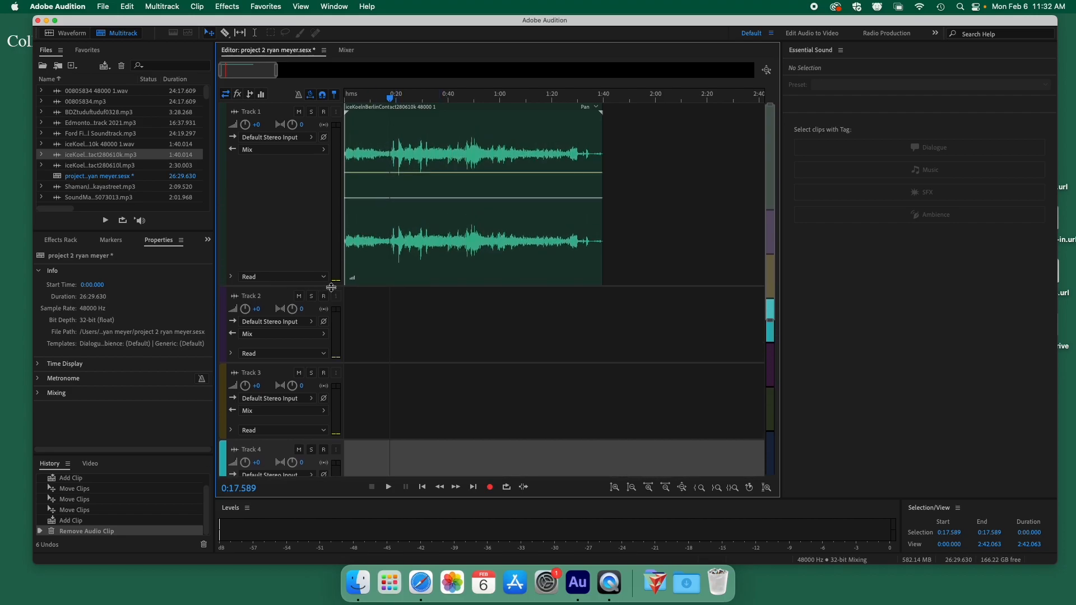
{"action": "key", "text": "equal"}
{"action": "key", "text": "equal"}
{"action": "key", "text": "equal"}
{"action": "key", "text": "equal"}
{"action": "key", "text": "equal"}
{"action": "key", "text": "equal"}
{"action": "key", "text": "equal"}
{"action": "key", "text": "equal"}
{"action": "key", "text": "equal"}
{"action": "key", "text": "equal"}
{"action": "key", "text": "equal"}
{"action": "key", "text": "equal"}
{"action": "key", "text": "equal"}
{"action": "key", "text": "equal"}
{"action": "key", "text": "equal"}
{"action": "key", "text": "equal"}
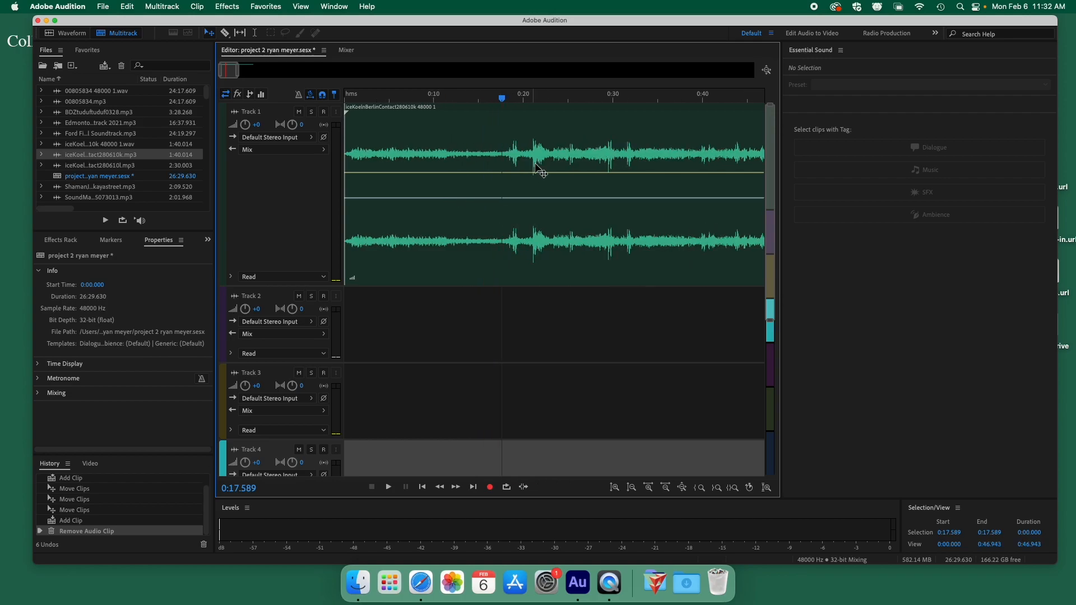
{"action": "key", "text": "equal"}
{"action": "key", "text": "equal"}
{"action": "key", "text": "equal"}
{"action": "key", "text": "equal"}
{"action": "key", "text": "equal"}
{"action": "key", "text": "equal"}
{"action": "key", "text": "equal"}
{"action": "key", "text": "equal"}
{"action": "key", "text": "equal"}
{"action": "key", "text": "equal"}
{"action": "key", "text": "equal"}
{"action": "key", "text": "equal"}
{"action": "key", "text": "equal"}
{"action": "key", "text": "equal"}
{"action": "key", "text": "equal"}
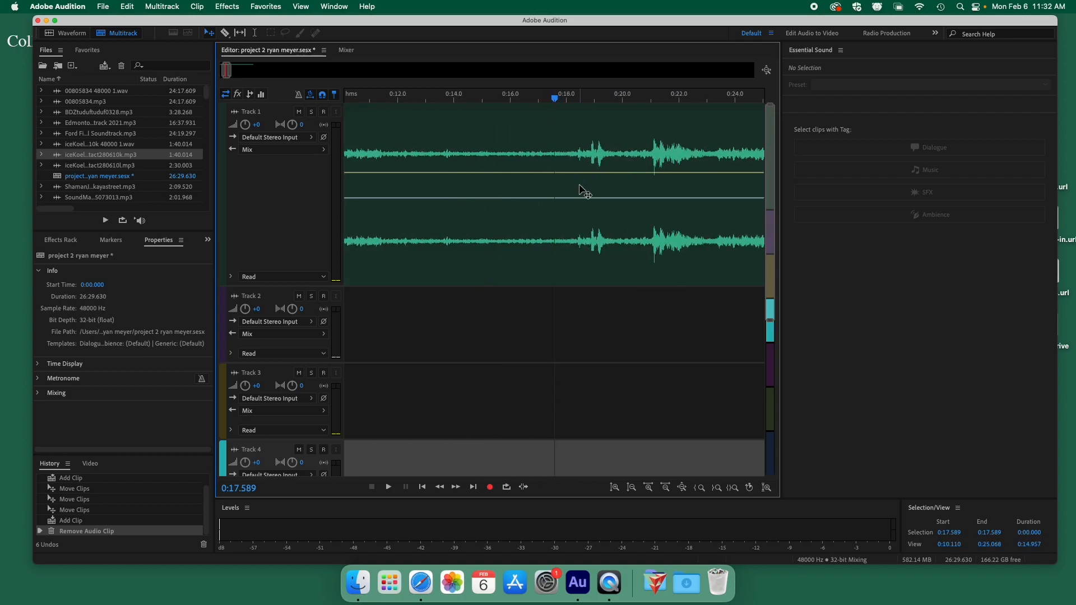
{"action": "key", "text": "equal"}
{"action": "key", "text": "equal"}
{"action": "key", "text": "equal"}
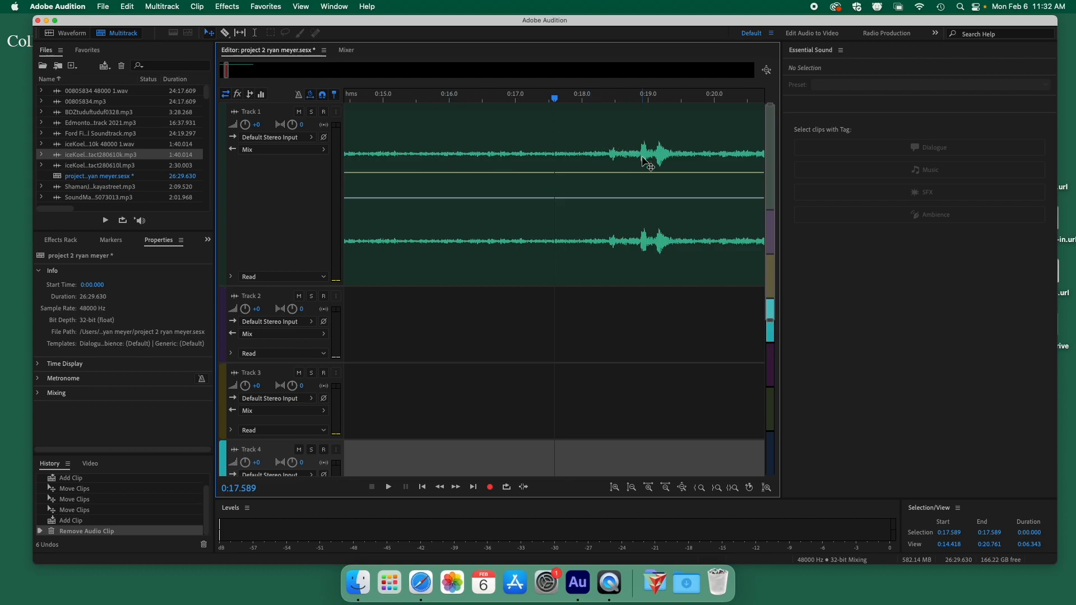
Play and scrub Track 1's clip around 0:18–0:20, zooming out to show the whole clip.
{"action": "key", "text": "space"}
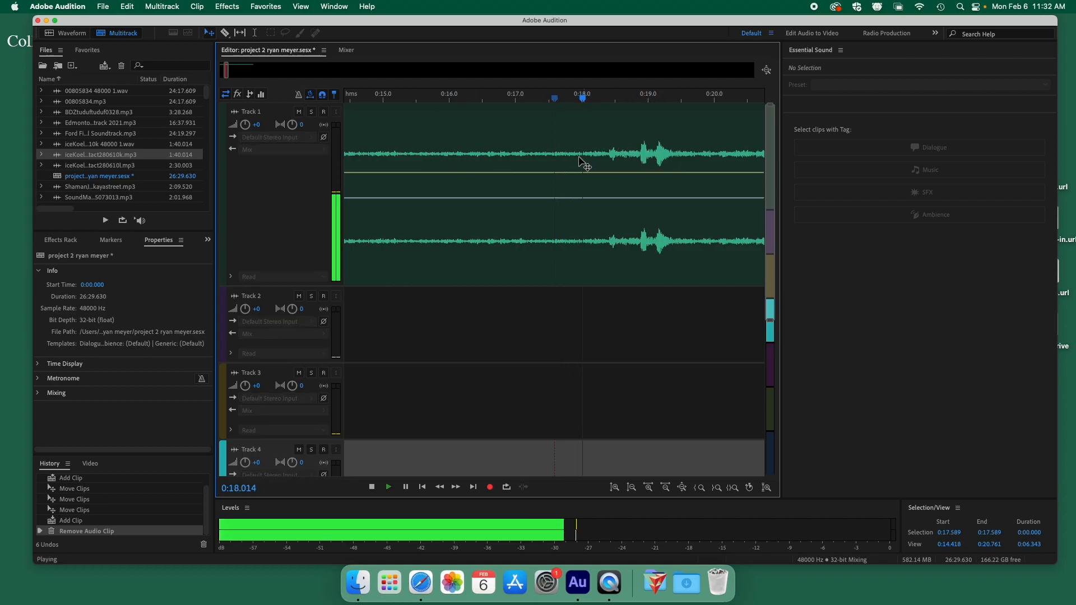
{"action": "key", "text": "space"}
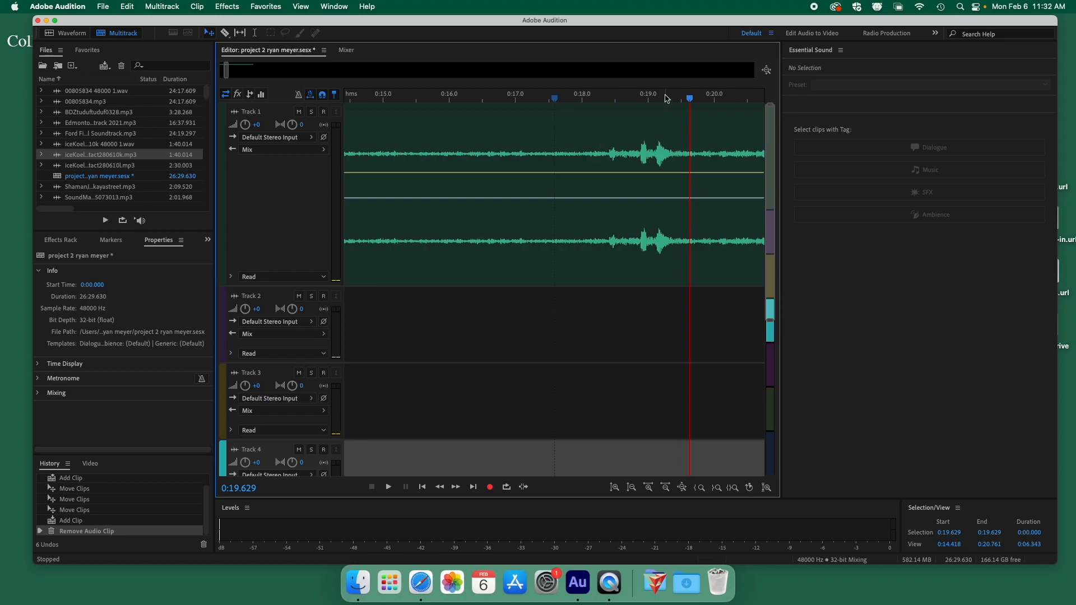
{"action": "left_click", "coordinate": [621, 100]}
{"action": "key", "text": "space"}
{"action": "key", "text": "space"}
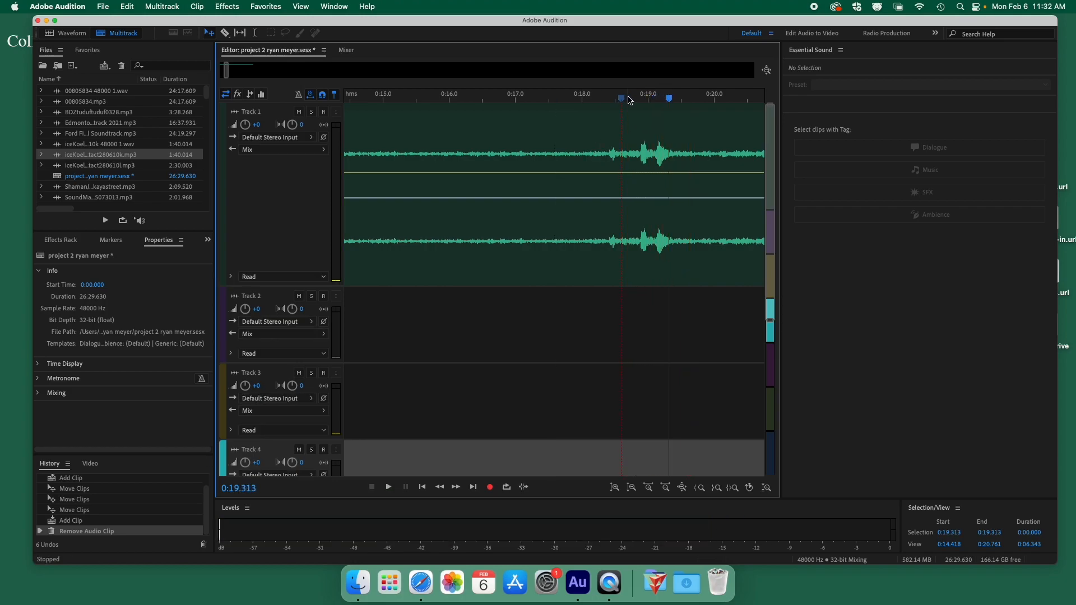
{"action": "left_click_drag", "start_coordinate": [629, 99], "coordinate": [674, 100]}
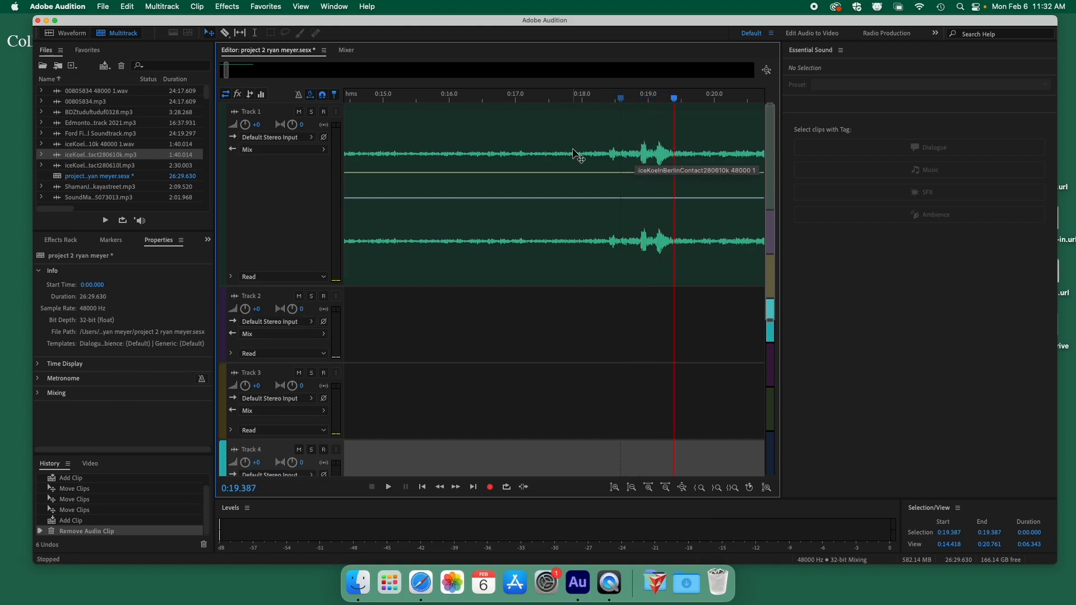
{"action": "left_click_drag", "start_coordinate": [230, 72], "coordinate": [275, 74]}
{"action": "left_click_drag", "start_coordinate": [444, 101], "coordinate": [392, 101]}
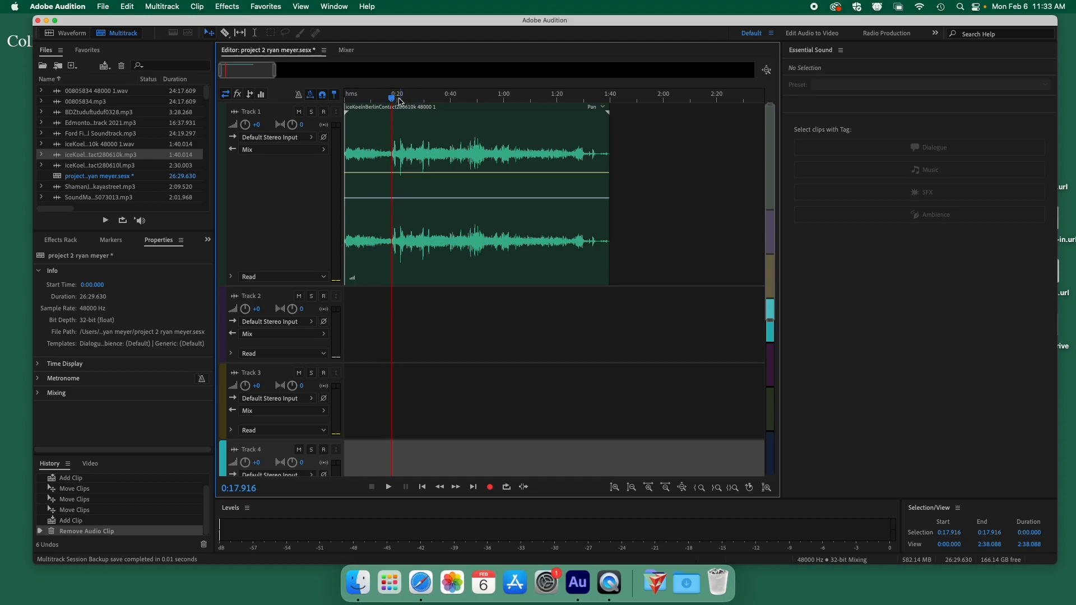
Add the 280610l mp3 to Track 2 with sample-rate conversion and slide it earlier to about 0:25.
{"action": "left_click", "coordinate": [95, 166]}
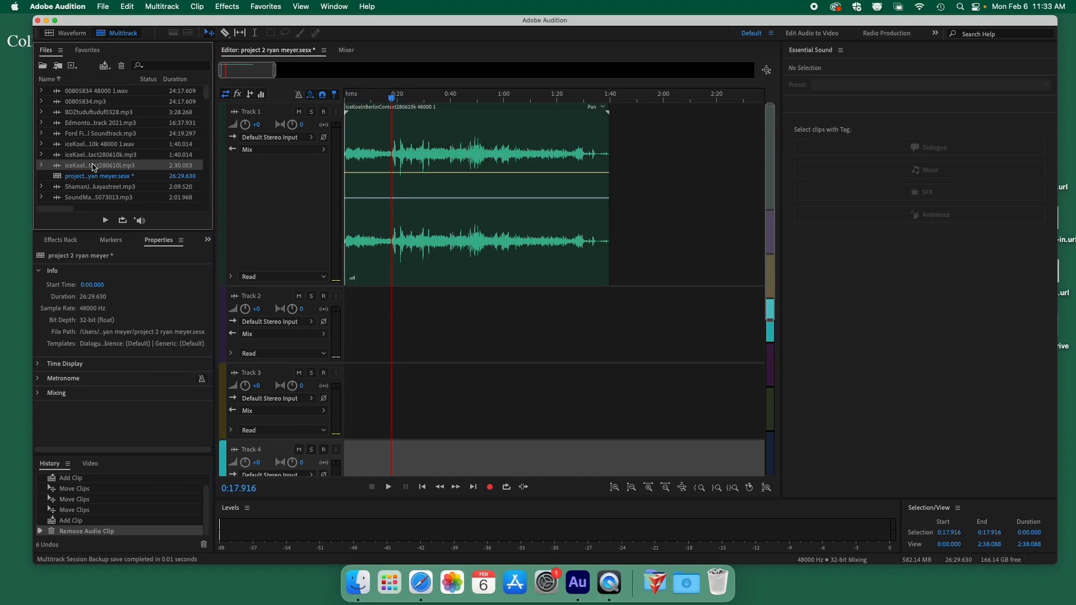
{"action": "left_click_drag", "start_coordinate": [83, 167], "coordinate": [466, 334]}
{"action": "left_click", "coordinate": [650, 324]}
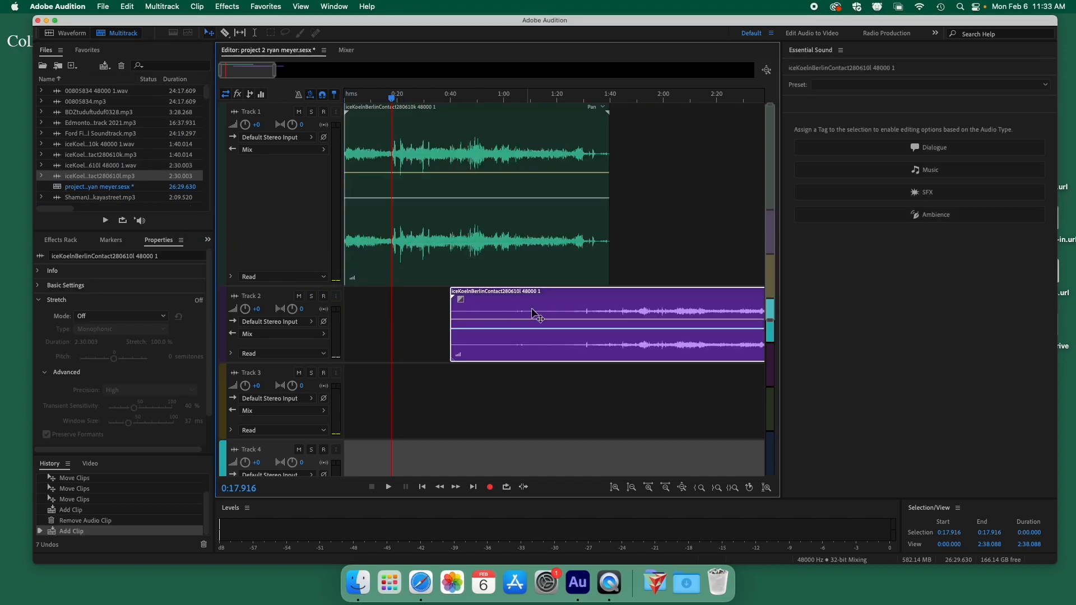
{"action": "left_click_drag", "start_coordinate": [616, 304], "coordinate": [576, 306]}
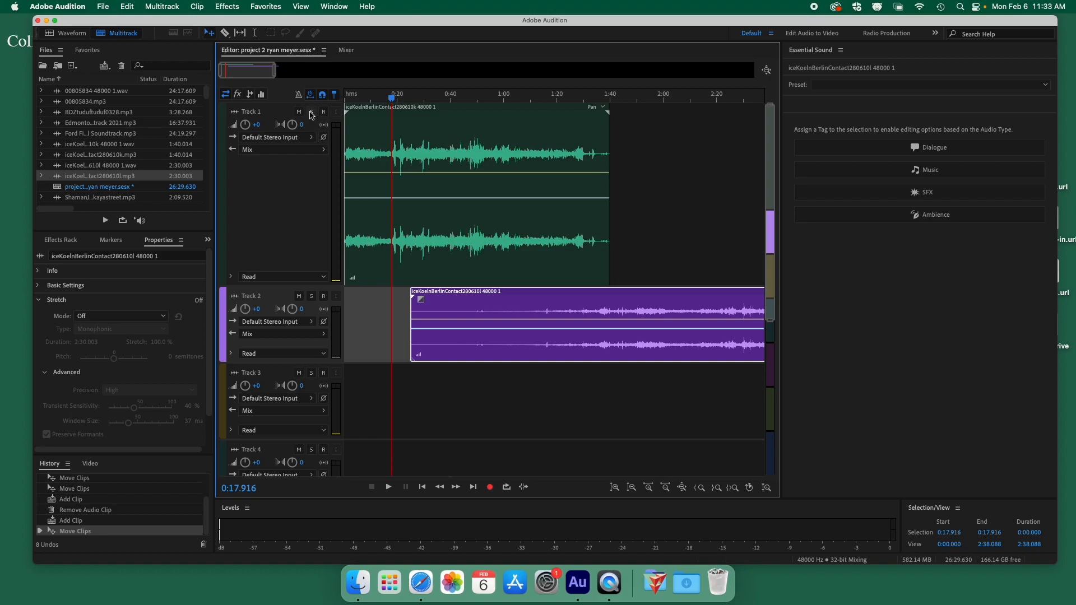
{"action": "left_click", "coordinate": [311, 113]}
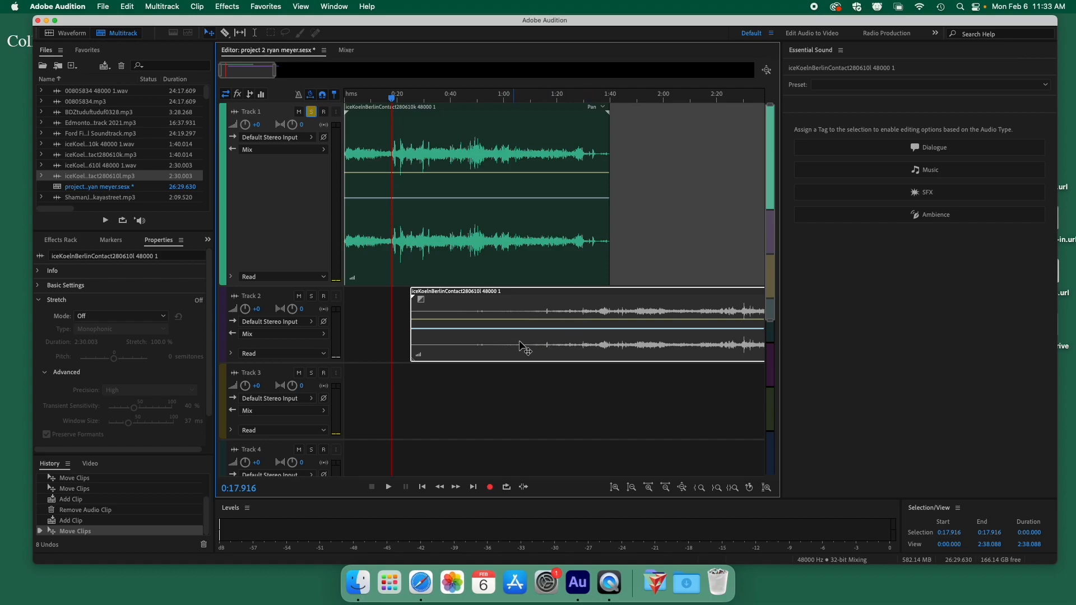
{"action": "key", "text": "space"}
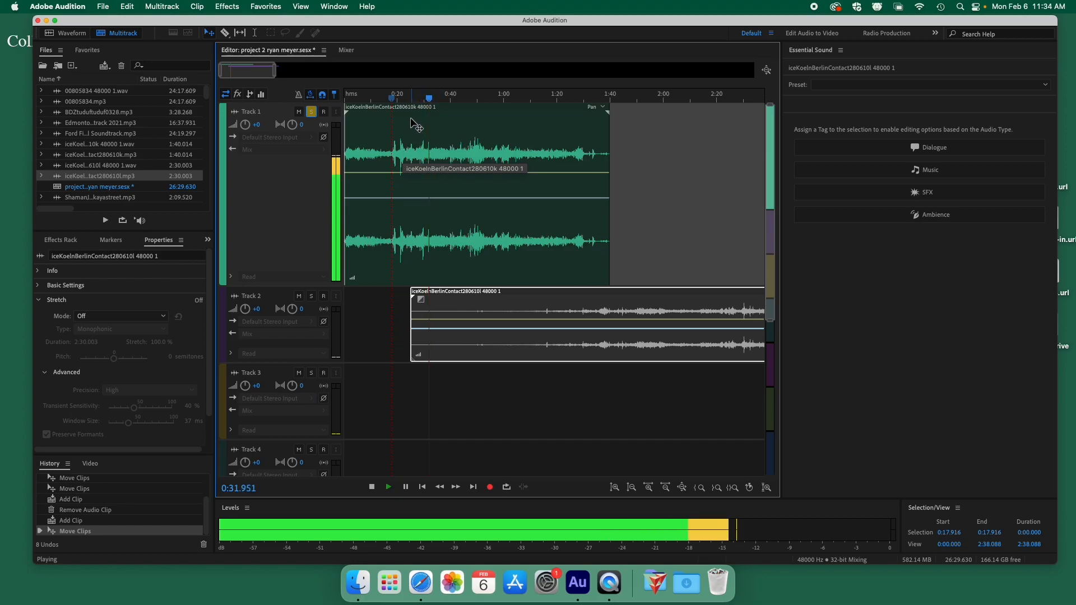
{"action": "key", "text": "space"}
{"action": "left_click", "coordinate": [390, 99]}
{"action": "key", "text": "space"}
{"action": "left_click", "coordinate": [393, 99]}
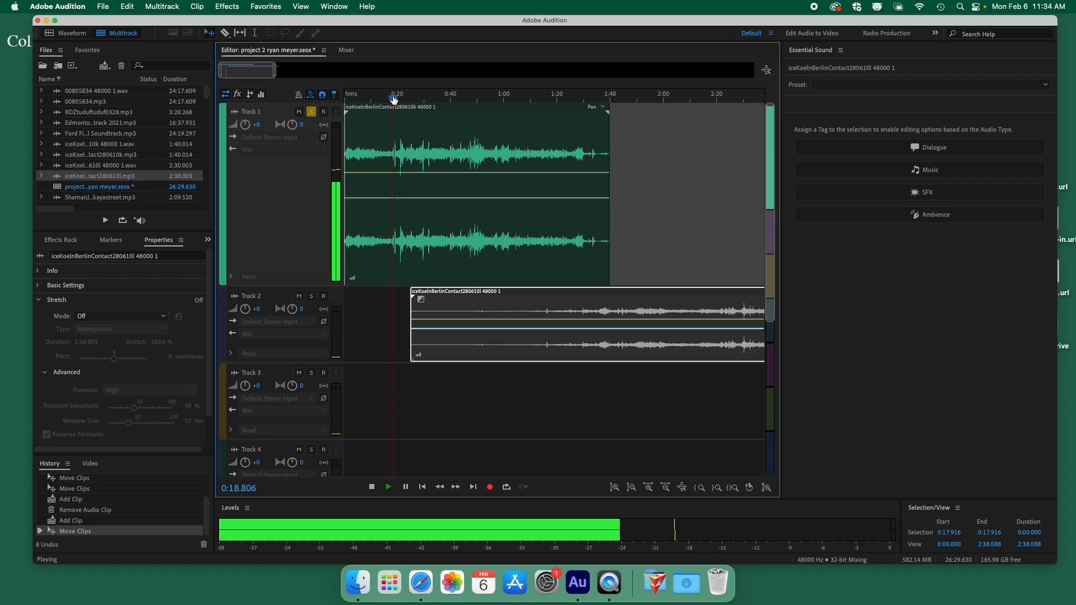
{"action": "key", "text": "space"}
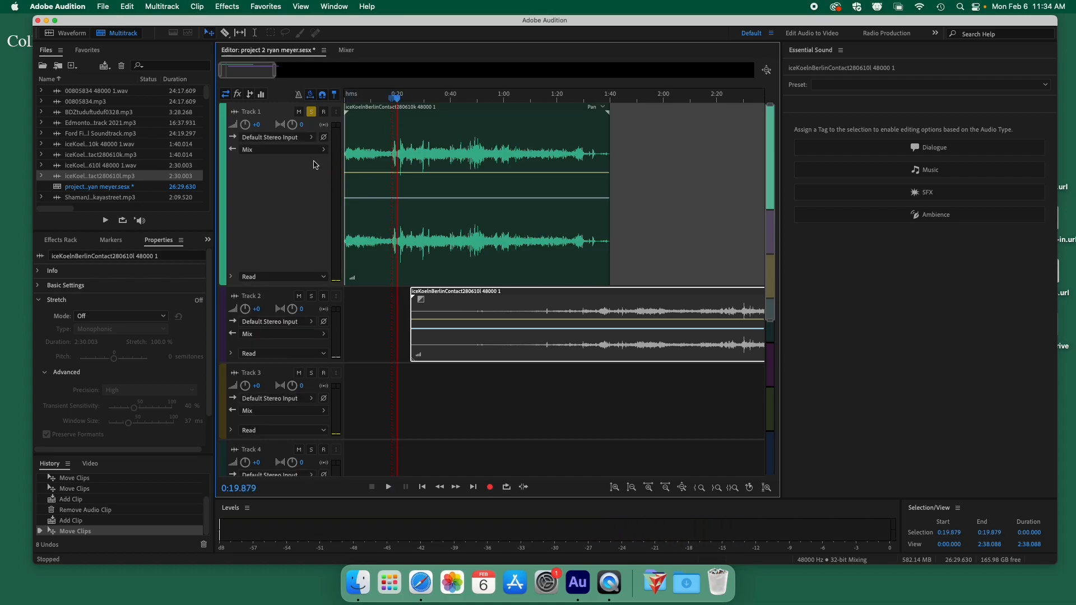
{"action": "left_click", "coordinate": [311, 112]}
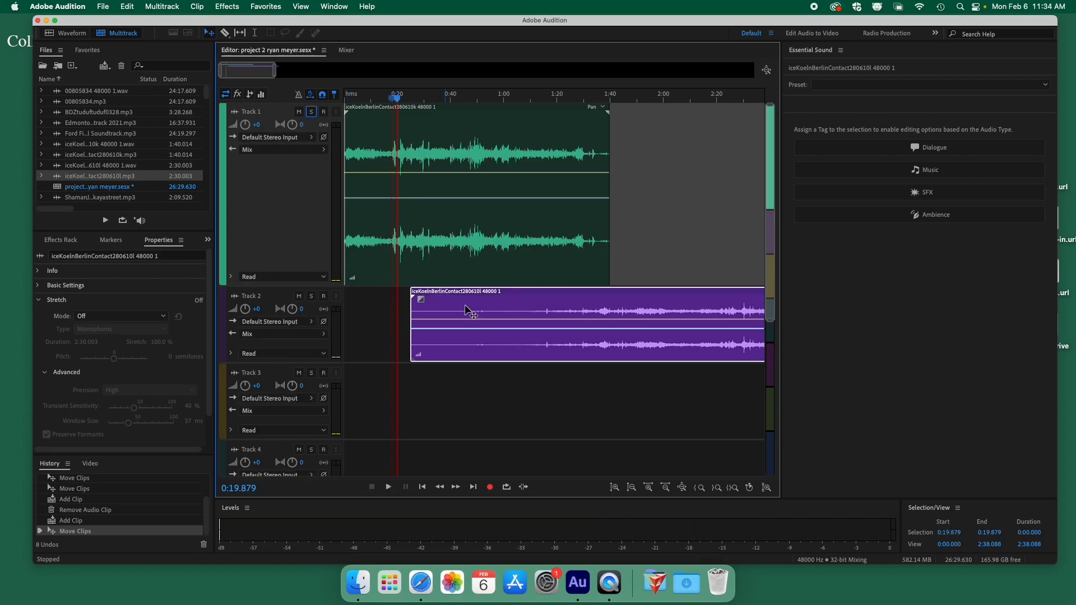
Move the Track 2 clip earlier and scrub back to about 0:53 to preview it.
{"action": "left_click_drag", "start_coordinate": [623, 306], "coordinate": [477, 292]}
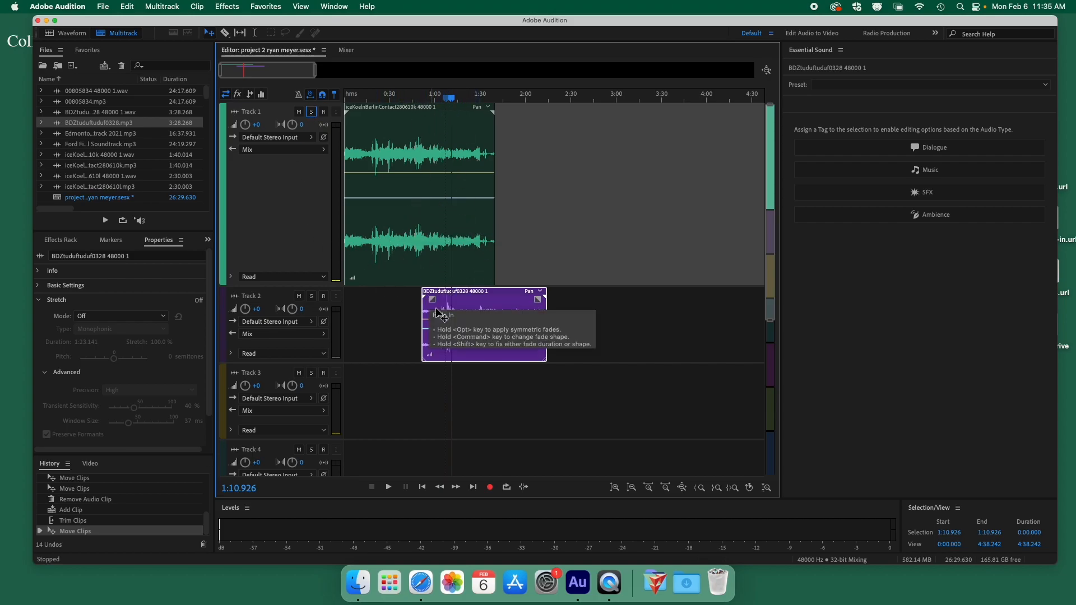
{"action": "mouse_move", "coordinate": [433, 99]}
{"action": "left_mouse_down"}
{"action": "mouse_move", "coordinate": [424, 101]}
{"action": "mouse_move", "coordinate": [442, 100]}
{"action": "left_mouse_up"}
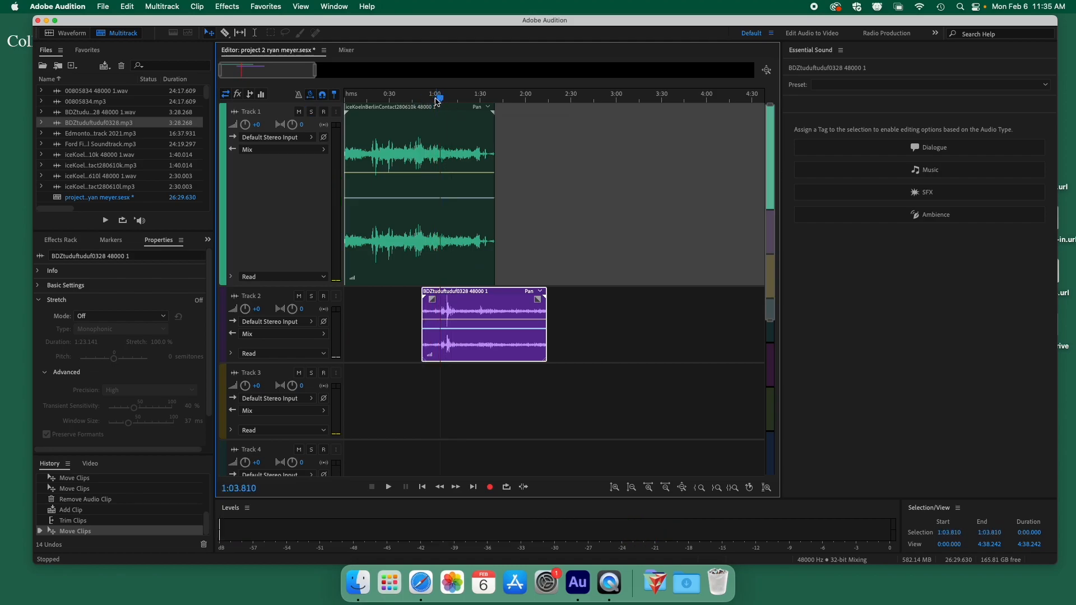
Play the session and nudge Track 2's volume down slightly.
{"action": "key", "text": "space"}
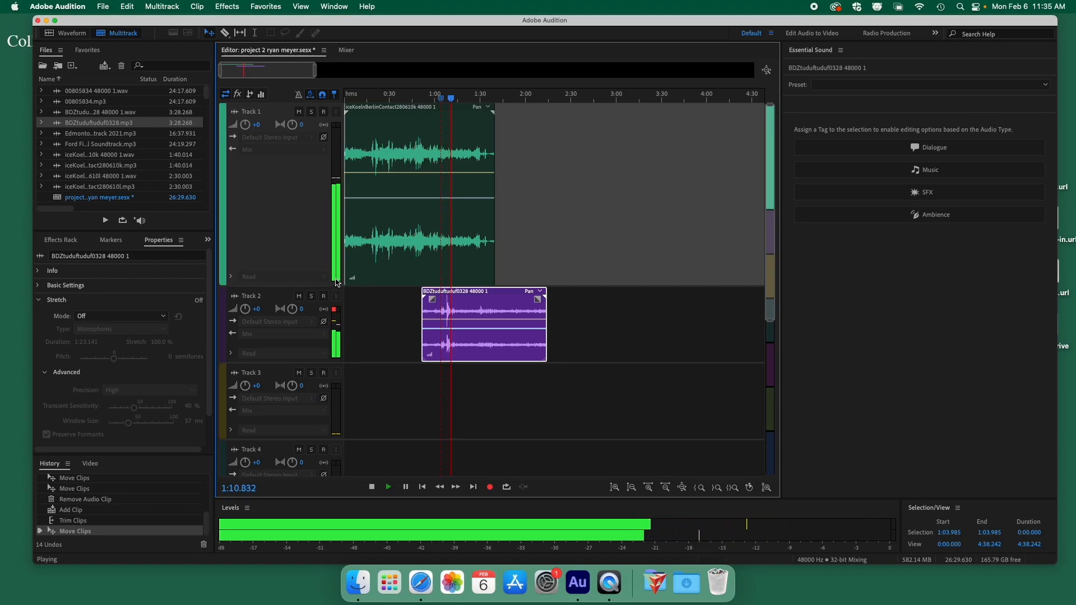
{"action": "key", "text": "space"}
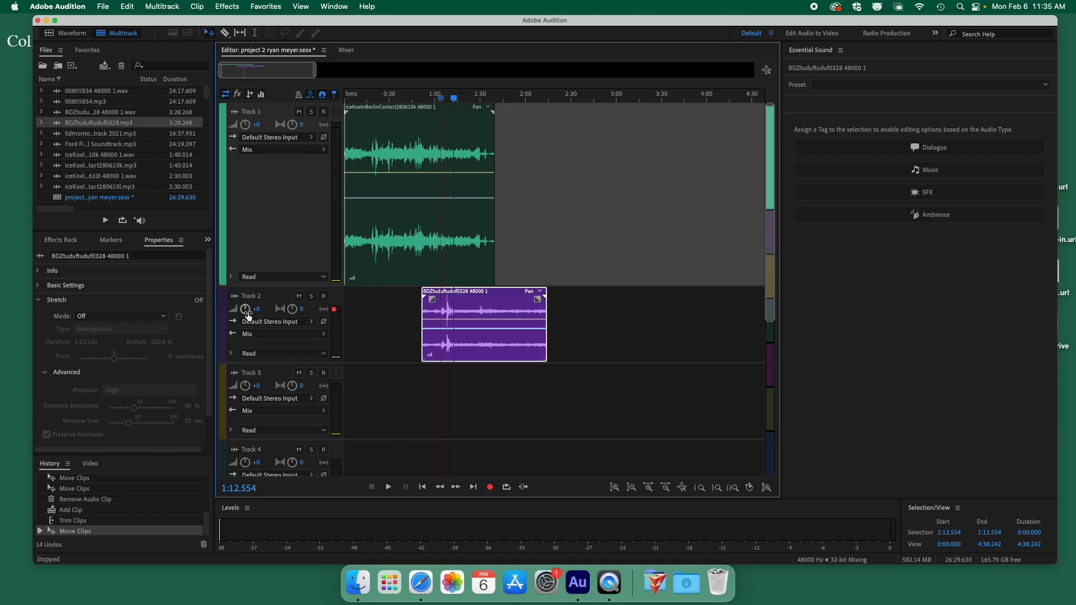
{"action": "key", "text": "space"}
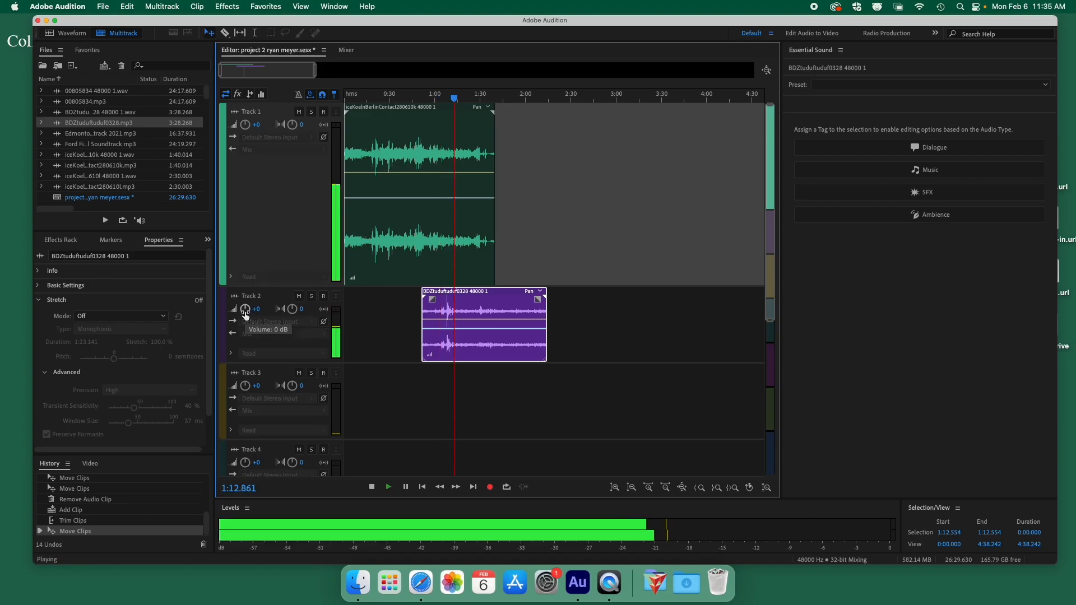
{"action": "key", "text": "space"}
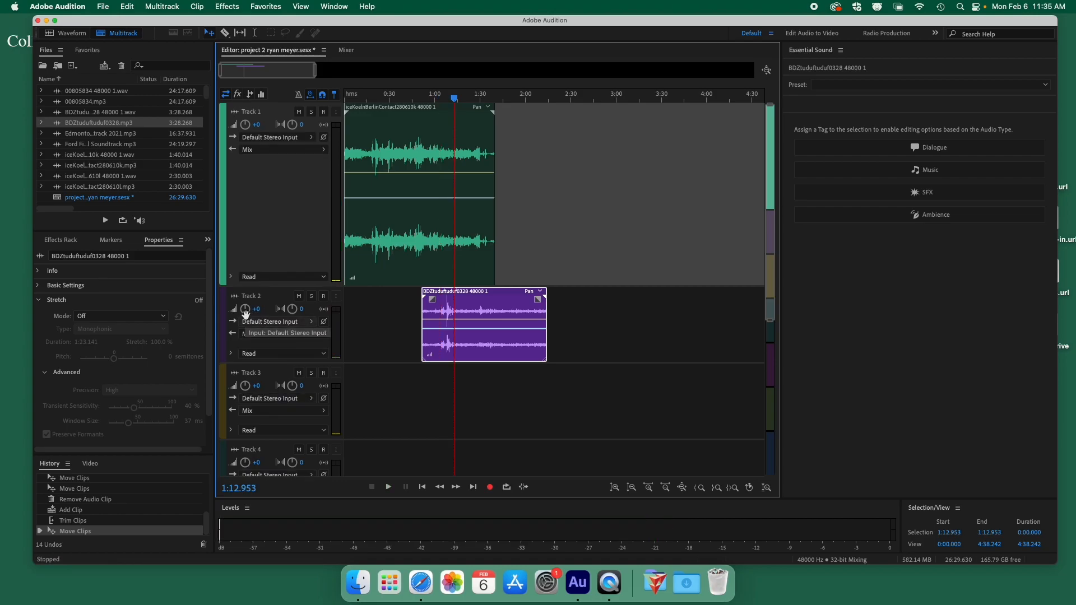
{"action": "left_click_drag", "start_coordinate": [246, 312], "coordinate": [246, 309]}
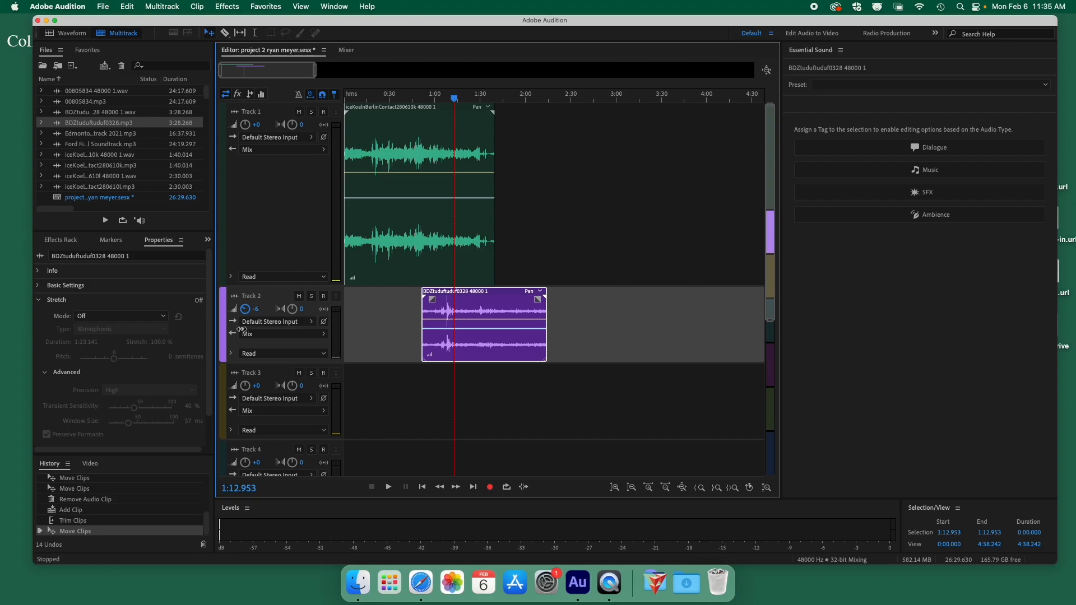
{"action": "left_click_drag", "start_coordinate": [240, 337], "coordinate": [240, 338]}
Play from about 0:50 and set Track 2's volume to -7.5 dB while listening.
{"action": "left_click", "coordinate": [418, 98]}
{"action": "key", "text": "space"}
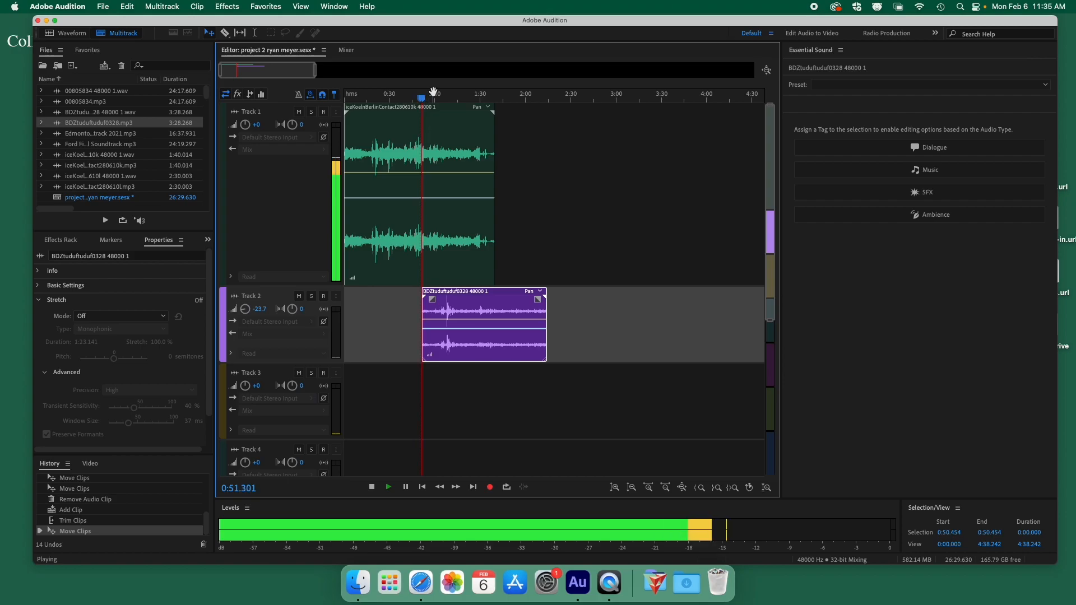
{"action": "left_click", "coordinate": [437, 99]}
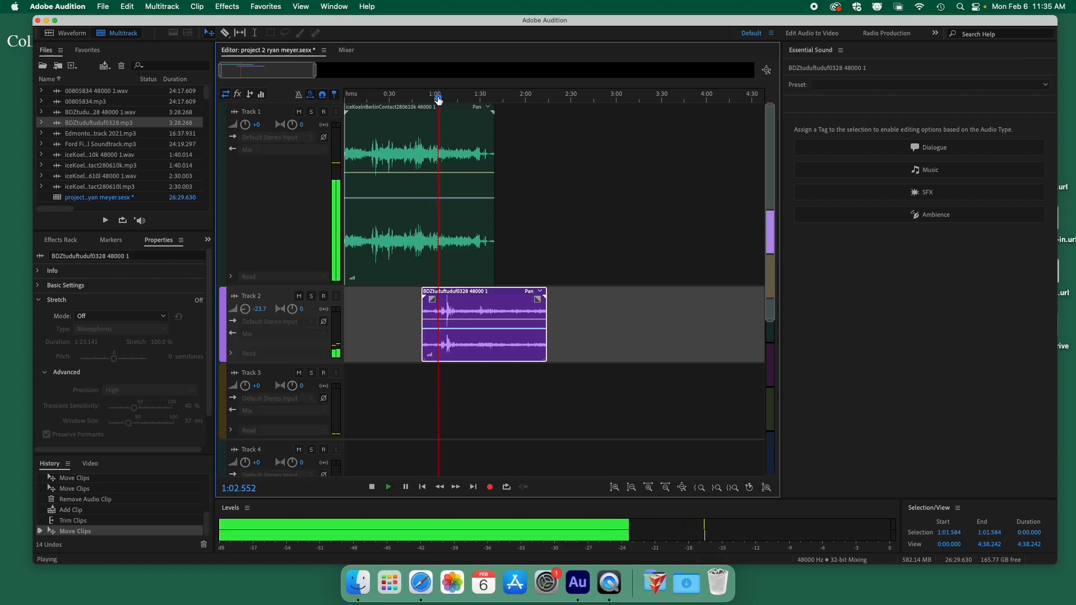
{"action": "left_click", "coordinate": [447, 99]}
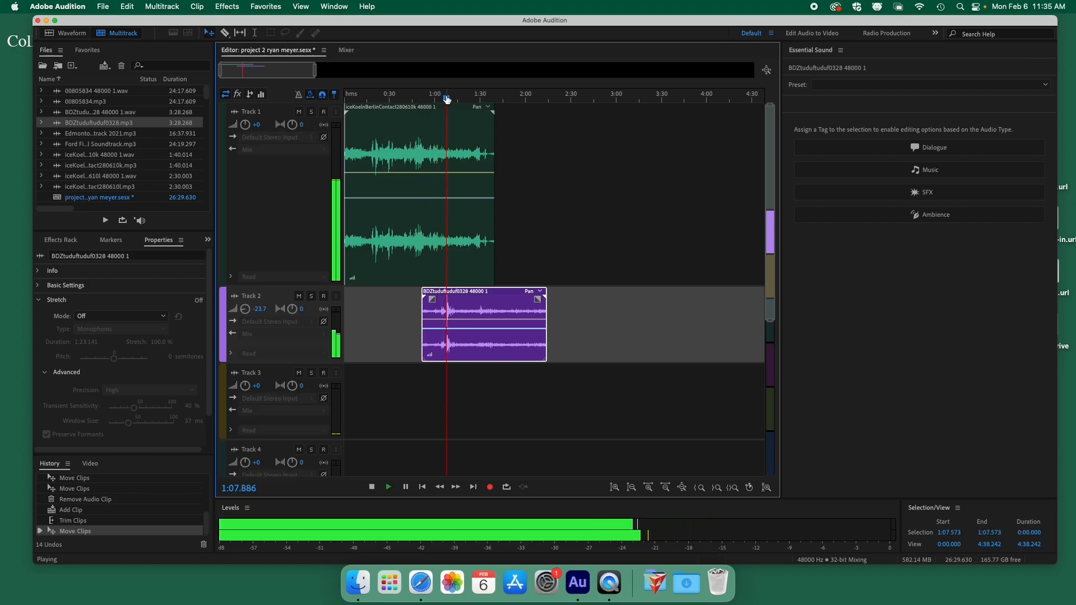
{"action": "left_click_drag", "start_coordinate": [248, 314], "coordinate": [250, 299]}
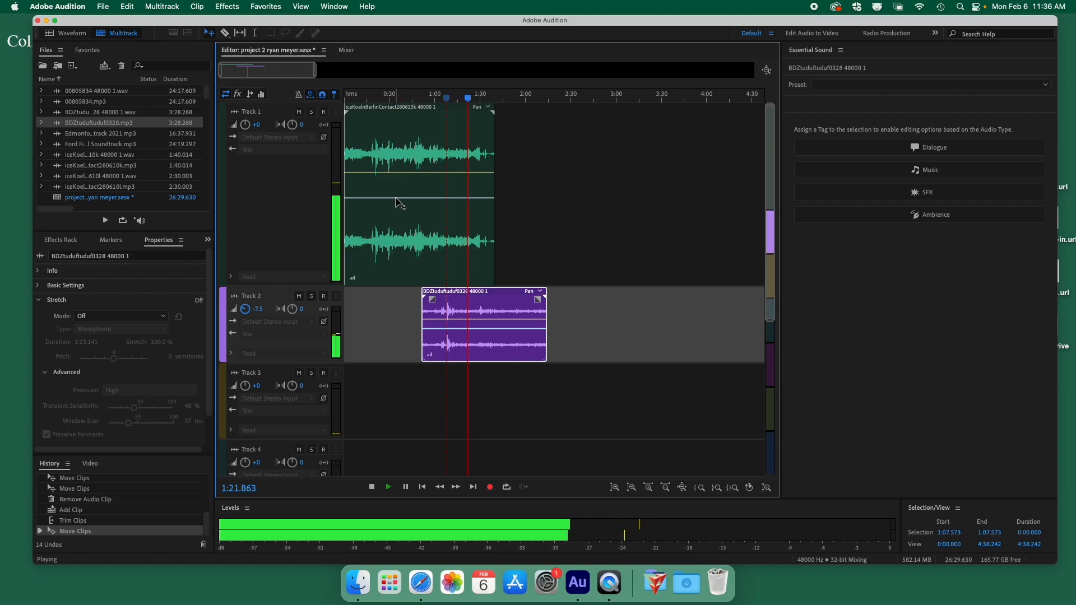
{"action": "key", "text": "space"}
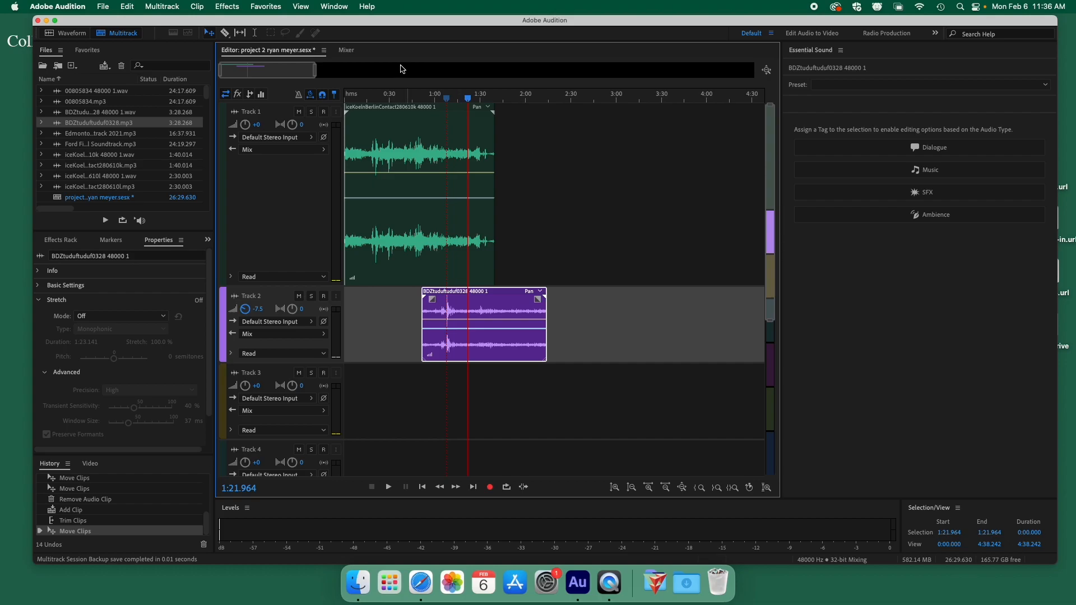
Zoom so the clips fill the timeline, solo Track 2, and move its clip later.
{"action": "scroll", "coordinate": [345, 73], "scroll_direction": "down", "scroll_amount": 3}
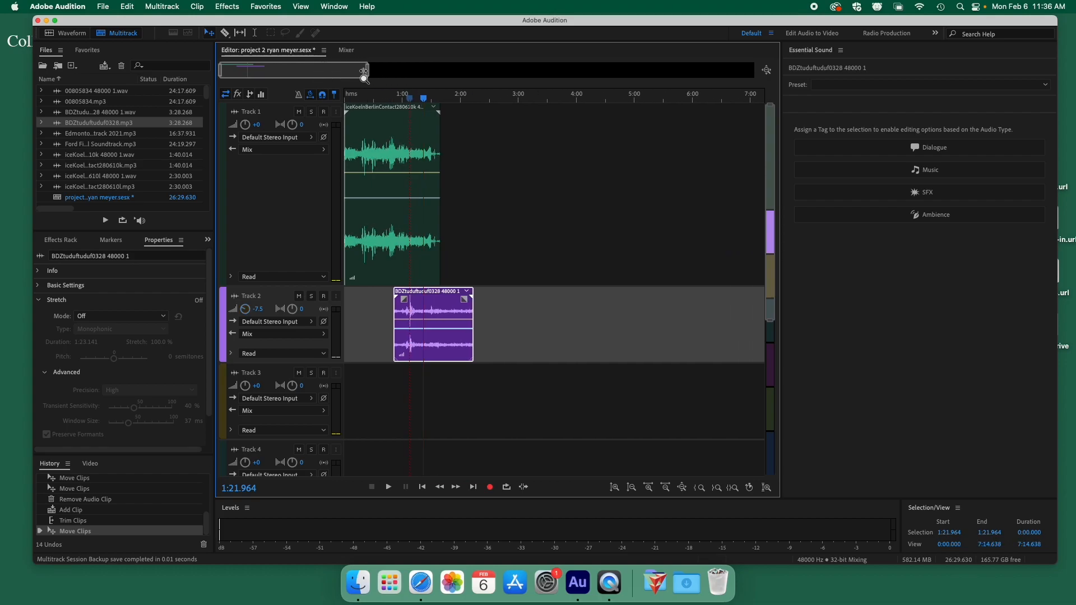
{"action": "scroll", "coordinate": [479, 207], "scroll_direction": "down", "scroll_amount": 2}
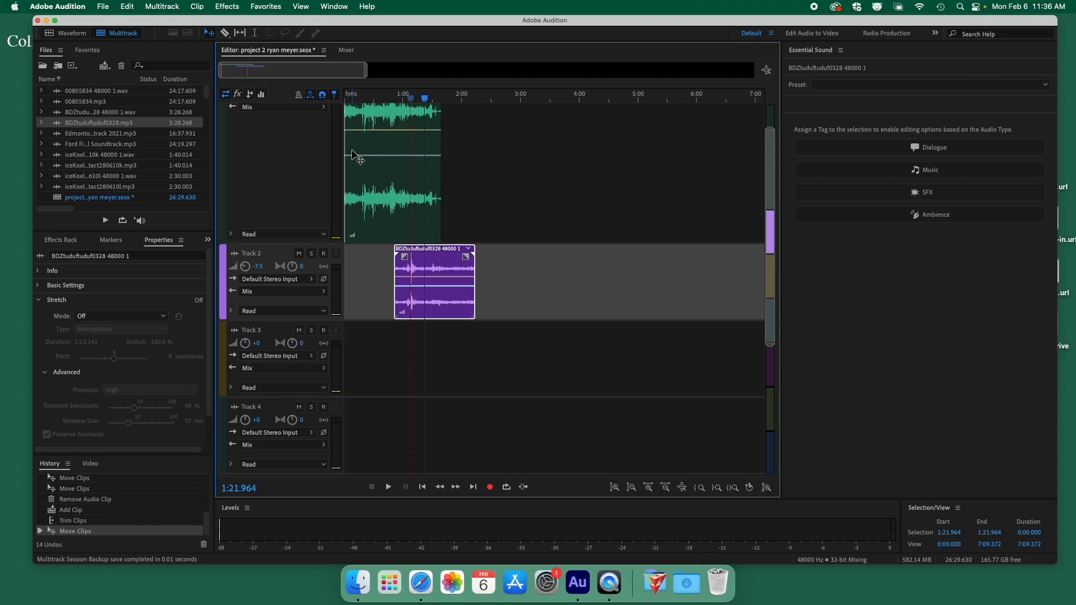
{"action": "left_click_drag", "start_coordinate": [366, 71], "coordinate": [279, 104]}
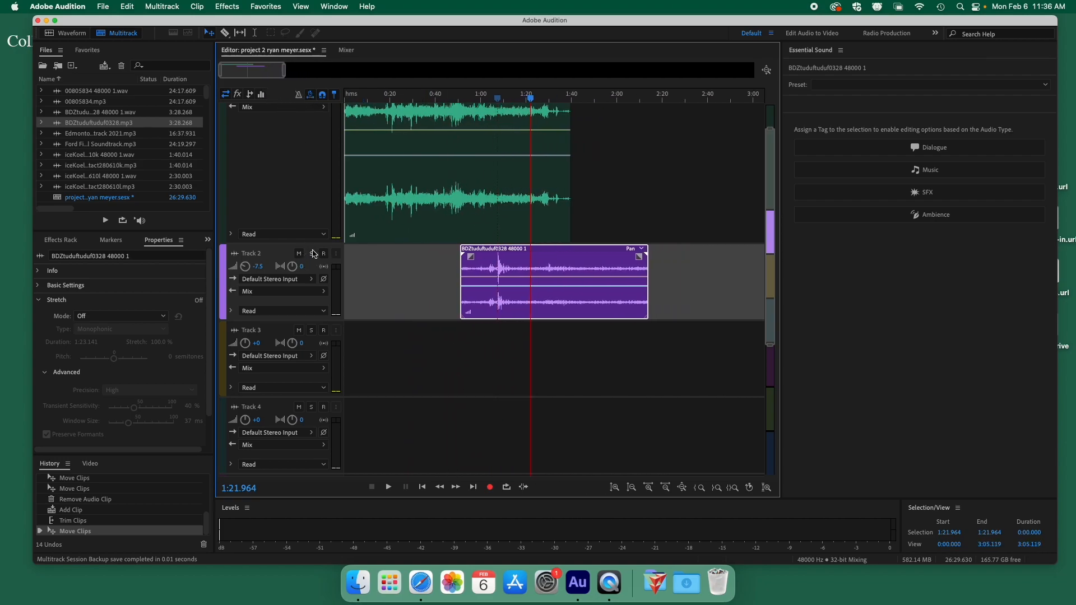
{"action": "left_click", "coordinate": [313, 254]}
{"action": "left_click_drag", "start_coordinate": [531, 250], "coordinate": [635, 250]}
Preview Track 2's clip between about 1:50 and 1:56 from several playhead positions.
{"action": "left_click", "coordinate": [598, 102]}
{"action": "key", "text": "space"}
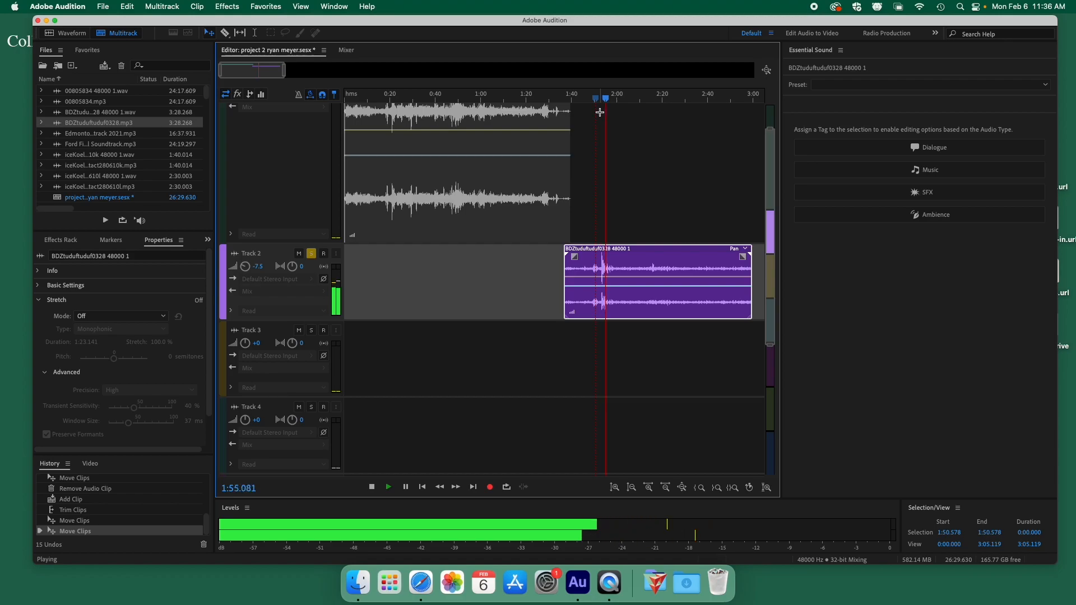
{"action": "key", "text": "space"}
{"action": "left_click", "coordinate": [600, 101]}
{"action": "key", "text": "space"}
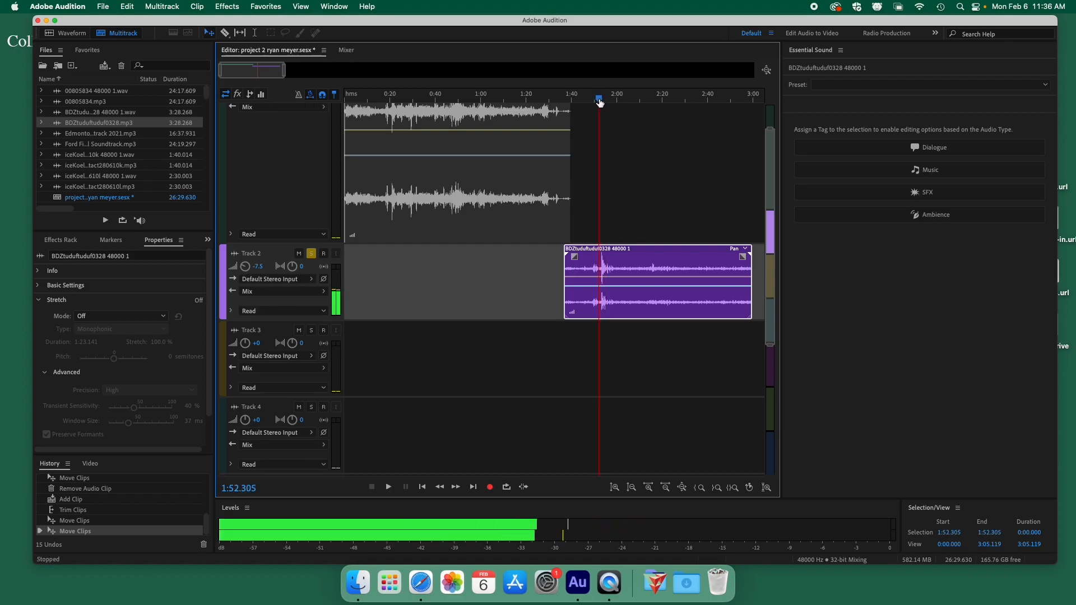
{"action": "key", "text": "space"}
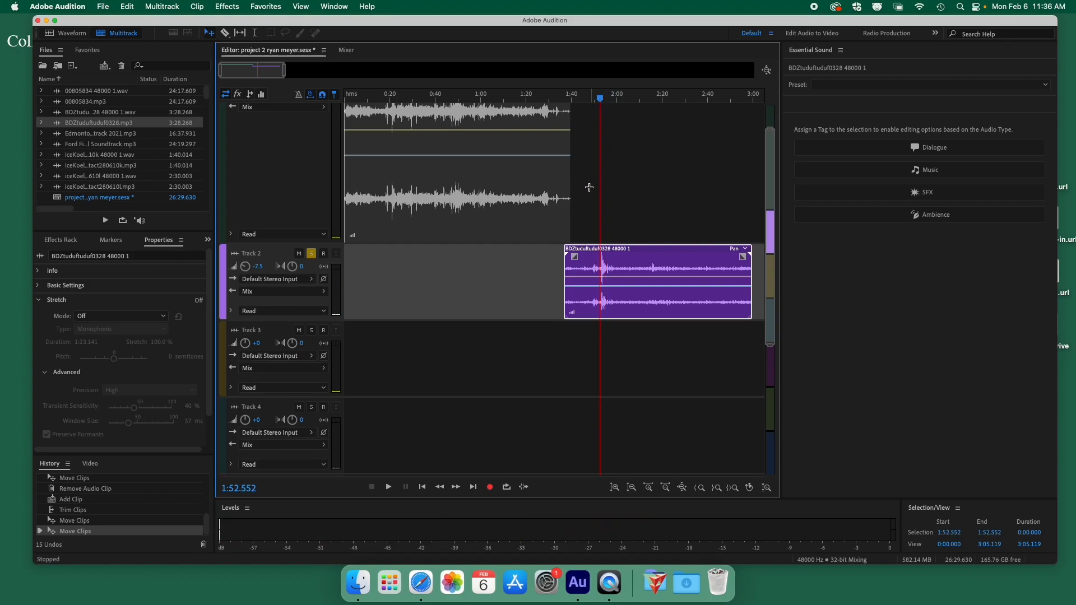
{"action": "key", "text": "space"}
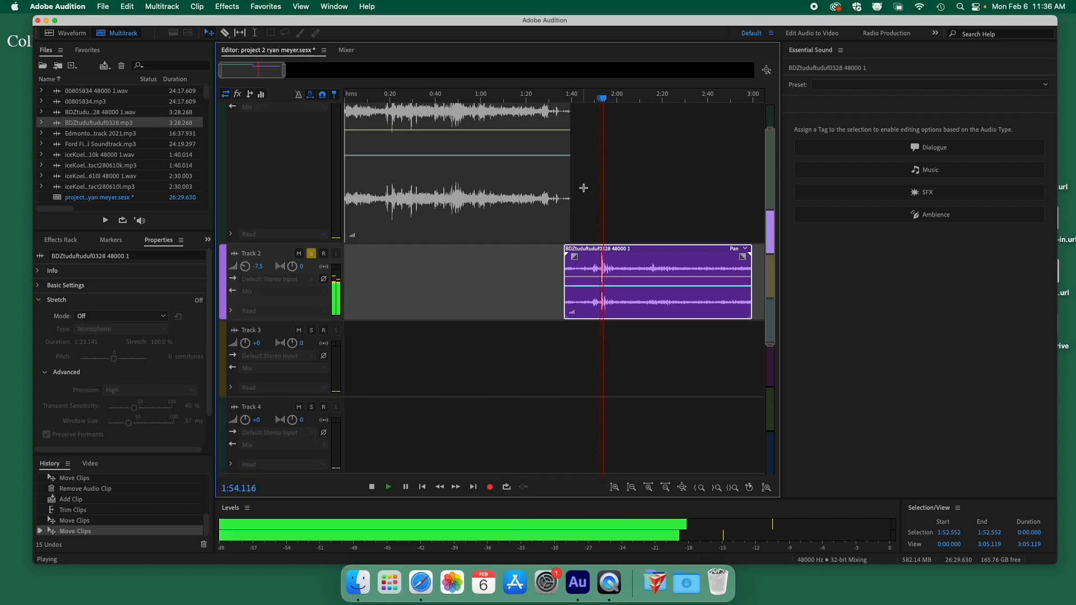
{"action": "key", "text": "space"}
{"action": "scroll", "coordinate": [561, 270], "scroll_direction": "up", "scroll_amount": 6}
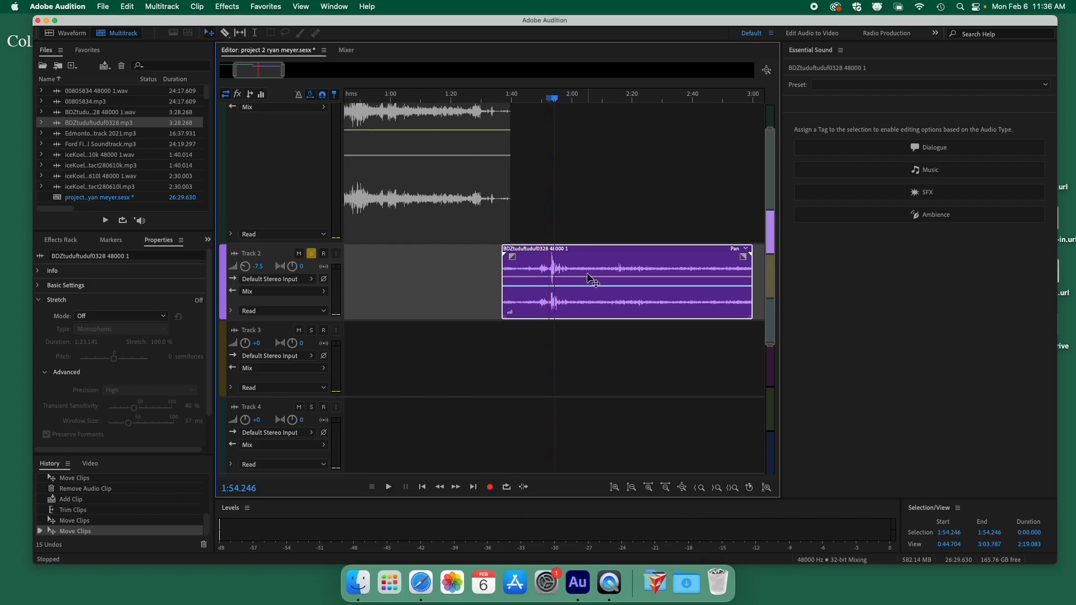
{"action": "scroll", "coordinate": [591, 280], "scroll_direction": "up", "scroll_amount": 4}
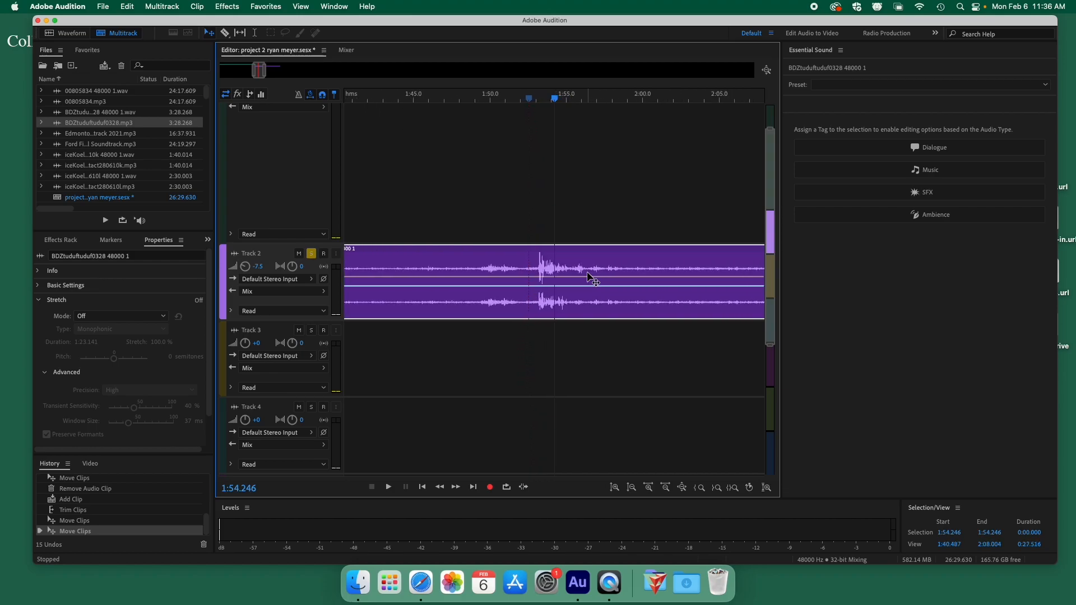
{"action": "left_click", "coordinate": [504, 99]}
{"action": "key", "text": "space"}
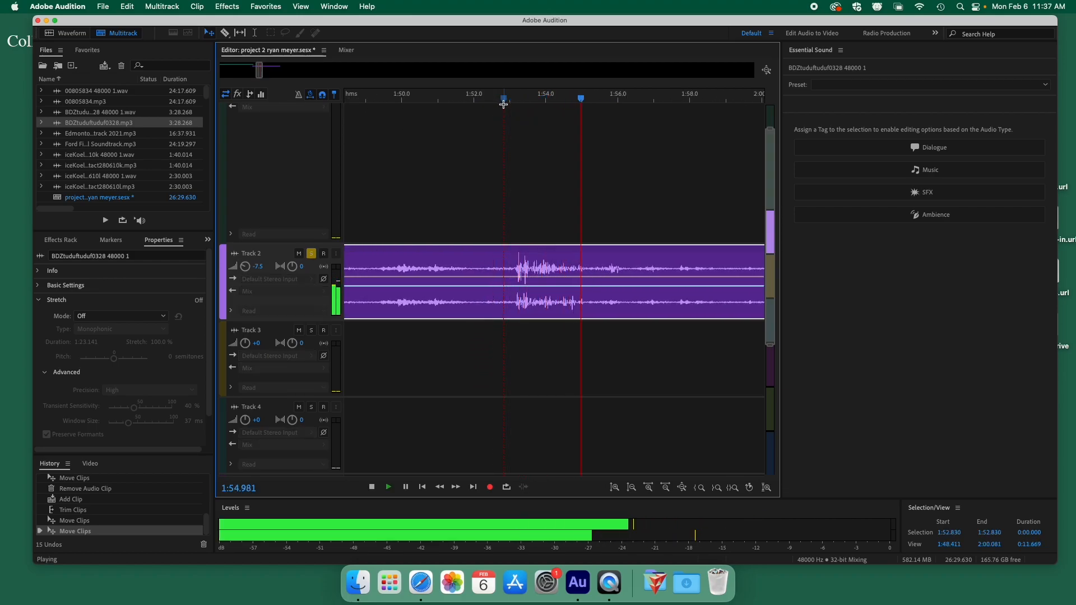
{"action": "key", "text": "space"}
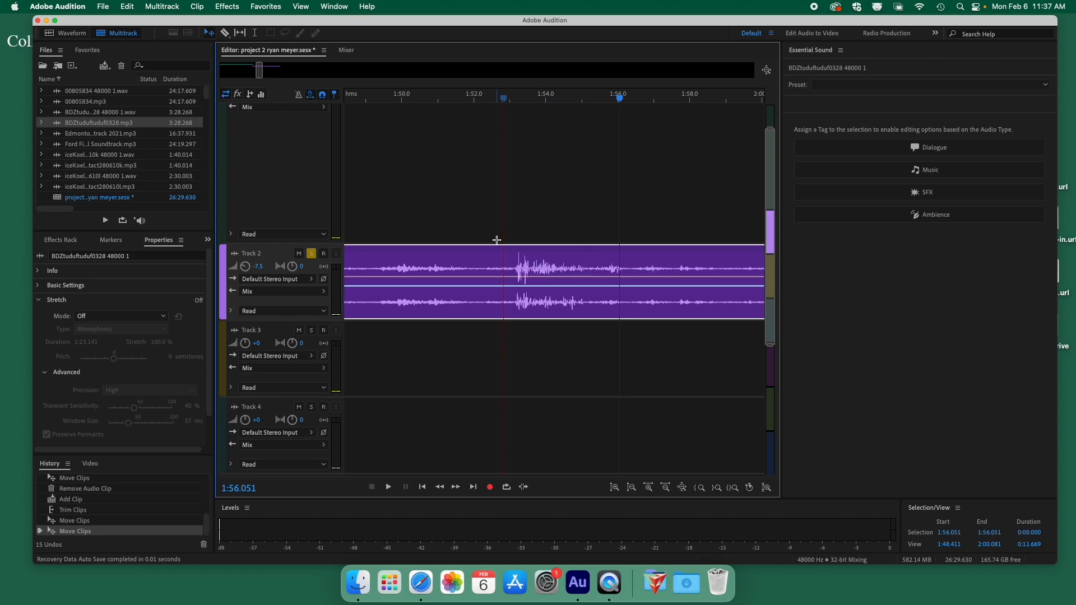
Cut the Track 2 clip with the Razor tool near 1:54 and 1:56.
{"action": "left_click", "coordinate": [225, 33]}
{"action": "left_click", "coordinate": [516, 268]}
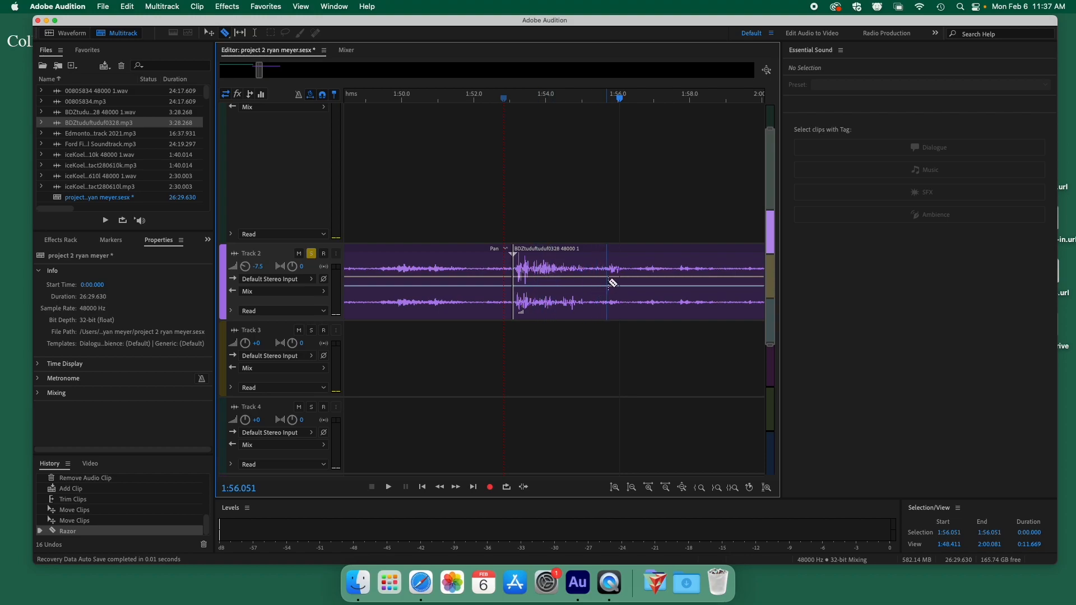
{"action": "left_click", "coordinate": [629, 281]}
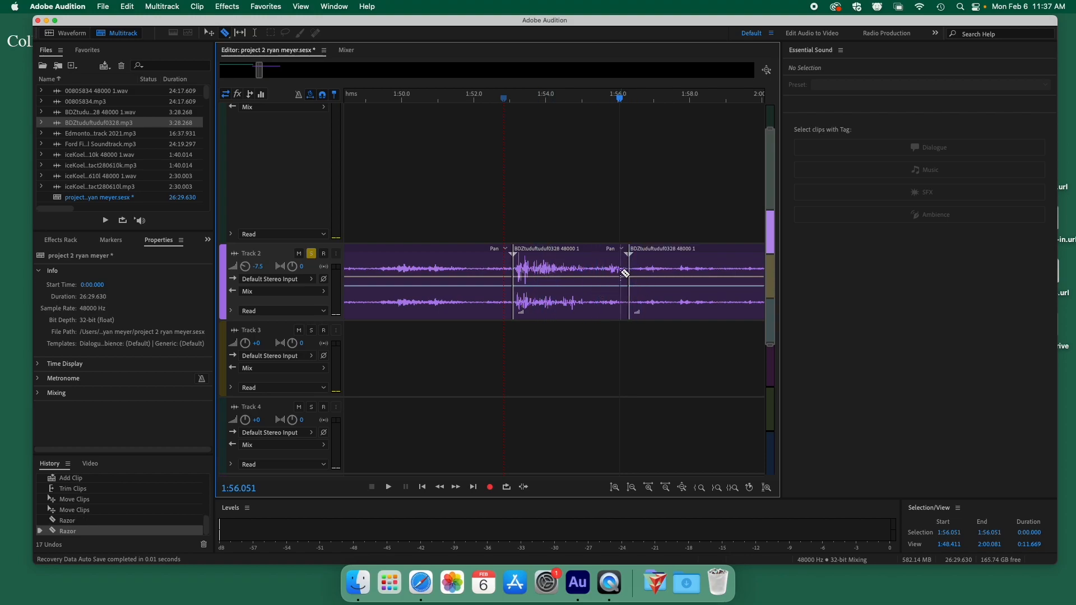
Try dragging the cut section to another track, undo it, and select Track 3.
{"action": "key", "text": "v"}
{"action": "left_click_drag", "start_coordinate": [577, 255], "coordinate": [608, 208]}
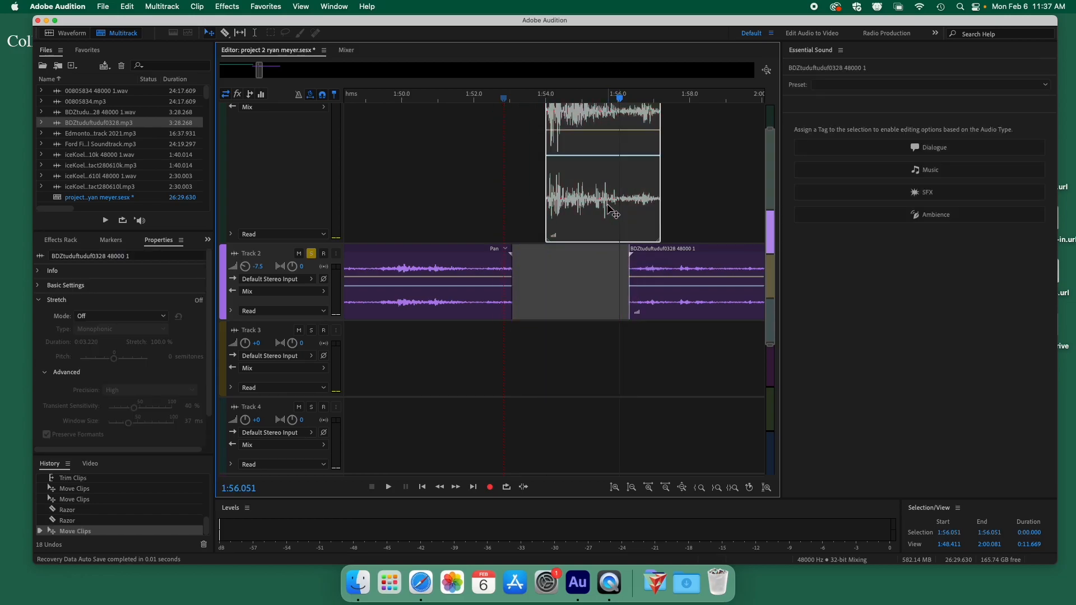
{"action": "key", "text": "super+z"}
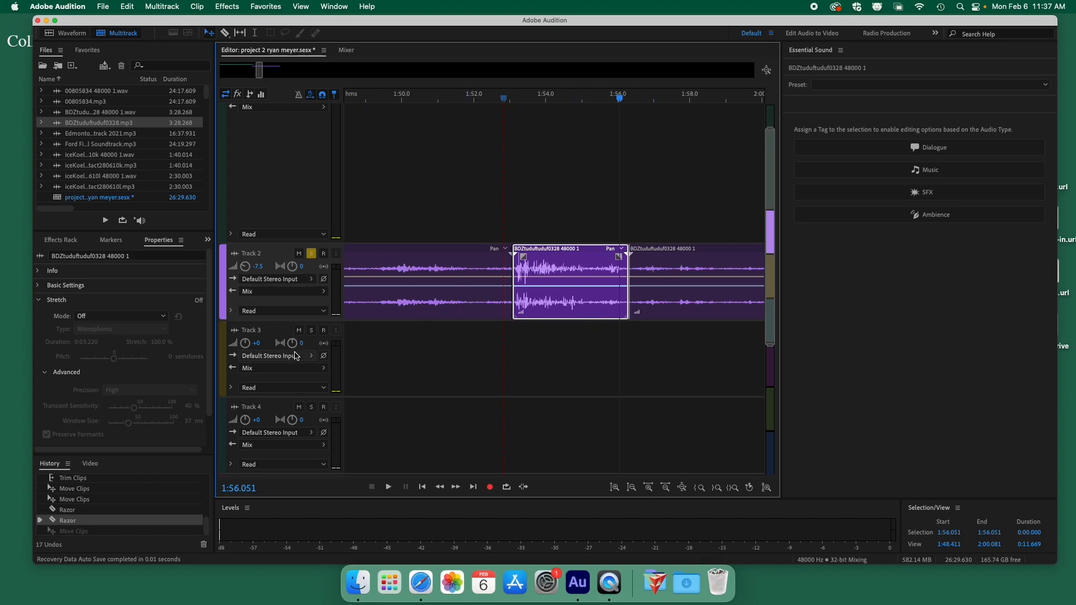
{"action": "left_click", "coordinate": [283, 332]}
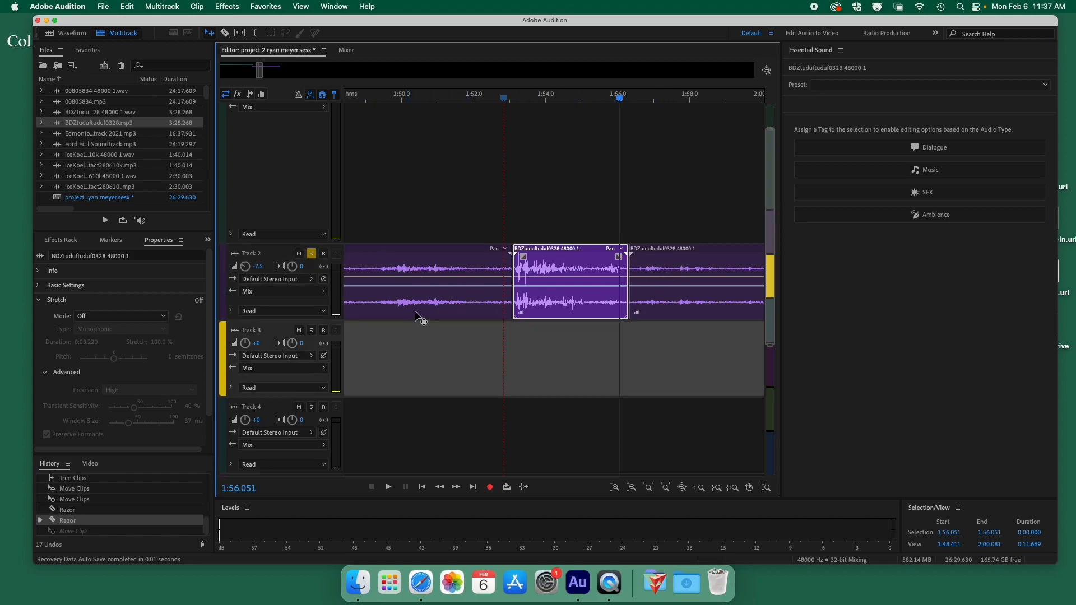
Paste the cut section onto Track 3, move it earlier, and solo Track 3 instead of Track 2.
{"action": "key", "text": "super+v"}
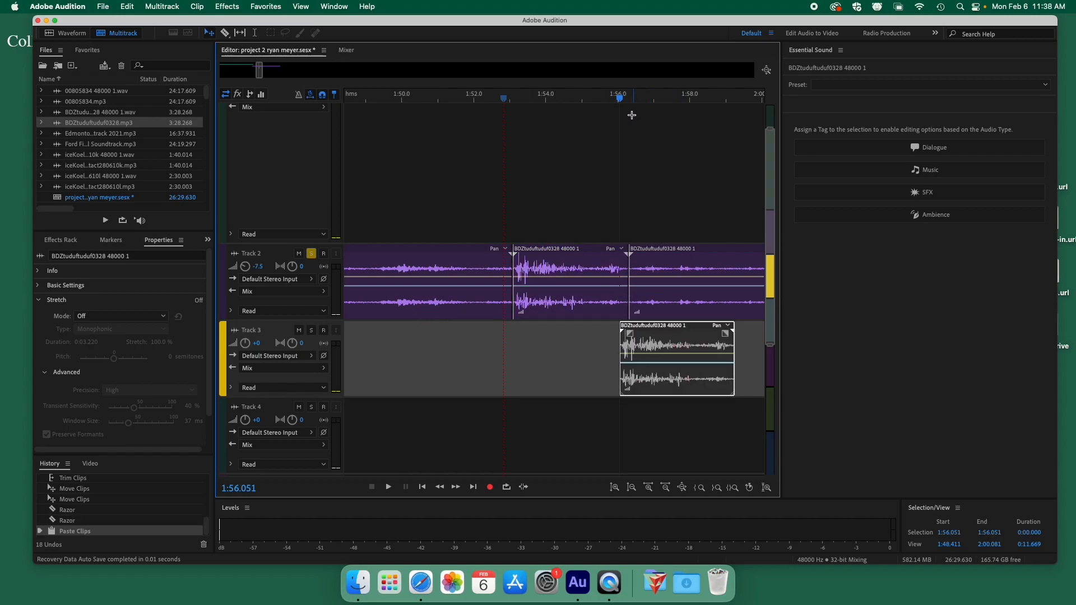
{"action": "left_click_drag", "start_coordinate": [679, 325], "coordinate": [634, 334]}
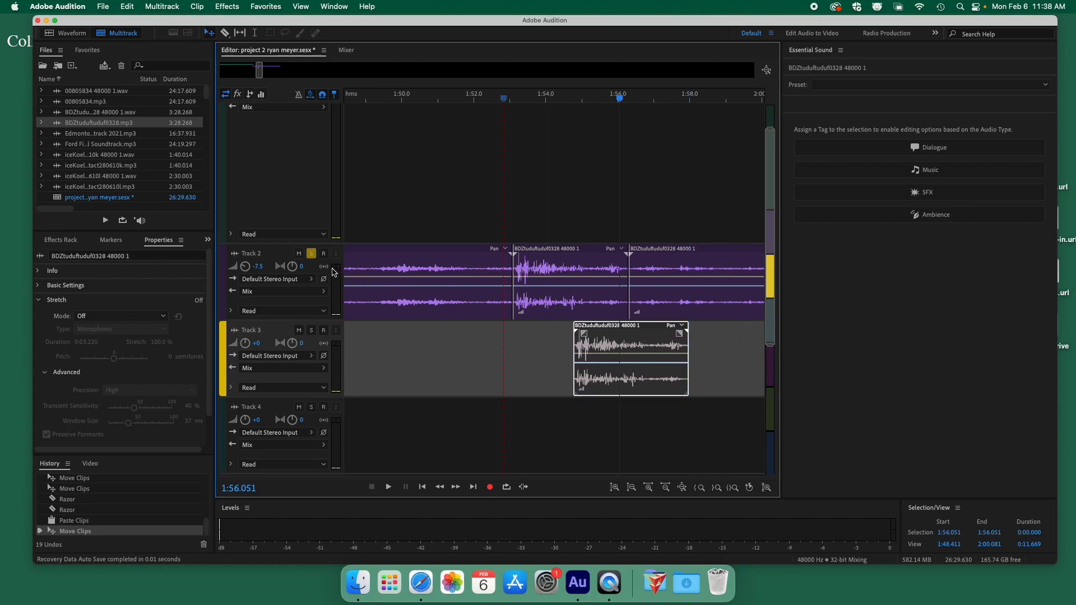
{"action": "left_click", "coordinate": [310, 254]}
{"action": "left_click", "coordinate": [311, 331]}
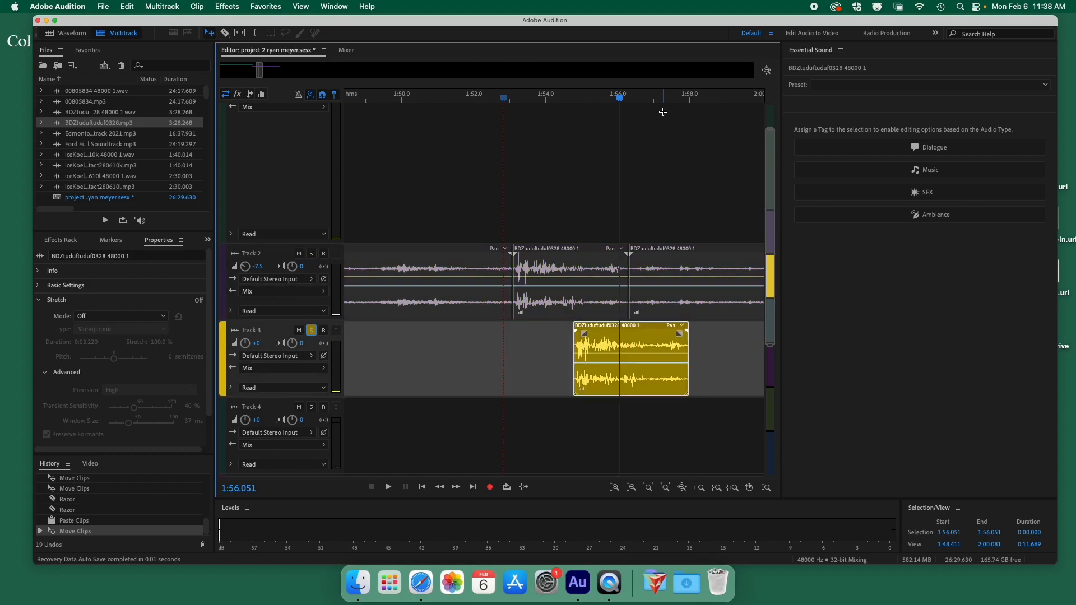
Preview from about 1:54.8, zoom out slightly, and shift the Track 3 clip earlier.
{"action": "left_click", "coordinate": [573, 99]}
{"action": "key", "text": "space"}
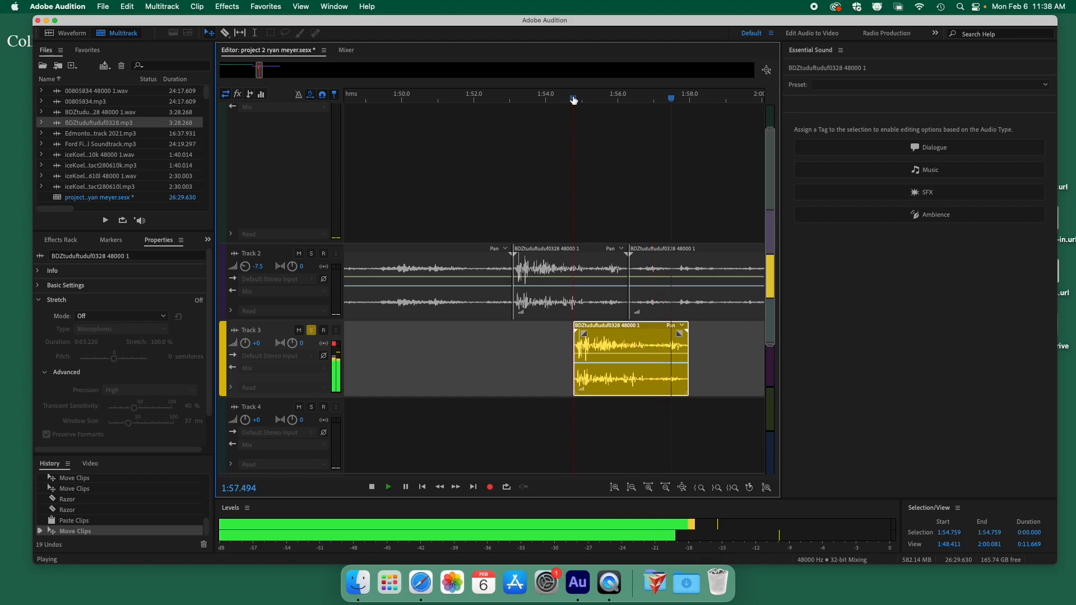
{"action": "key", "text": "space"}
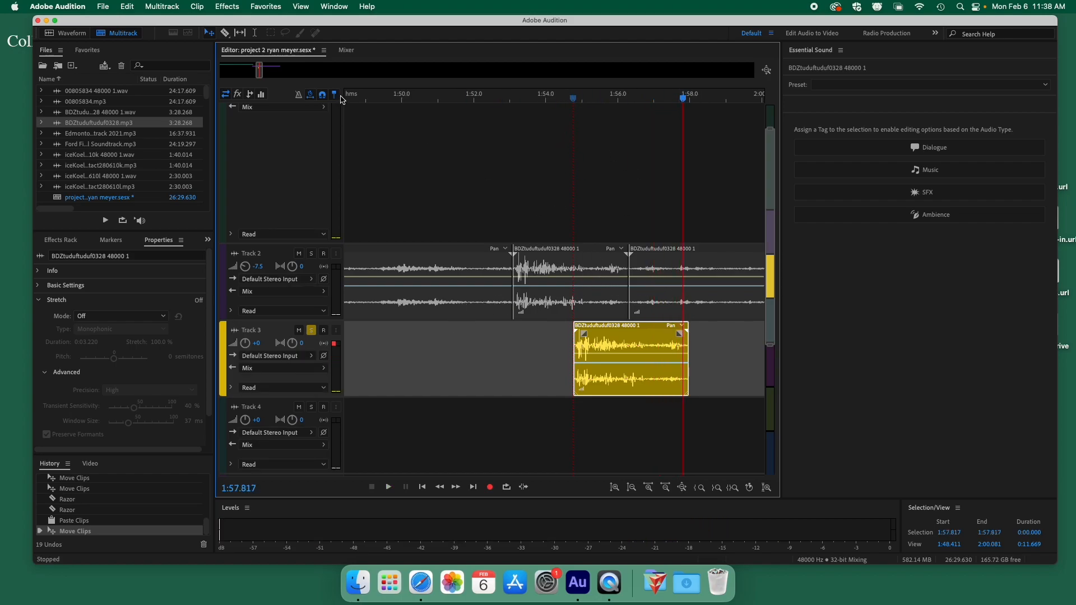
{"action": "key", "text": "minus"}
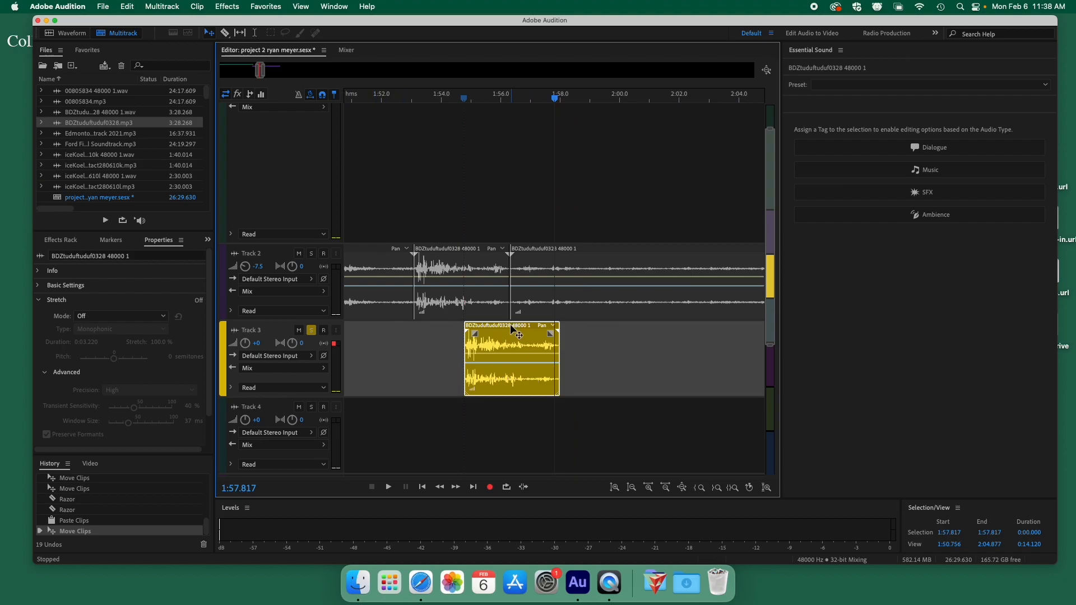
{"action": "left_click_drag", "start_coordinate": [507, 335], "coordinate": [448, 335]}
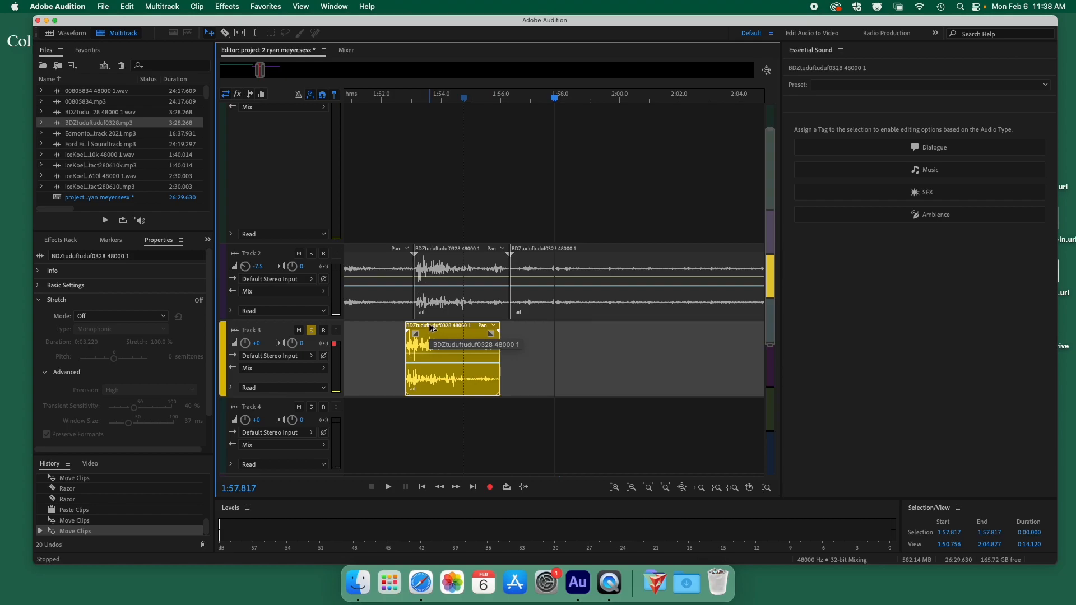
Duplicate the Track 3 section, play from about 1:52.7, then marquee-select all Track 3 clips.
{"action": "left_click_drag", "start_coordinate": [432, 328], "coordinate": [655, 329]}
{"action": "left_click", "coordinate": [402, 98]}
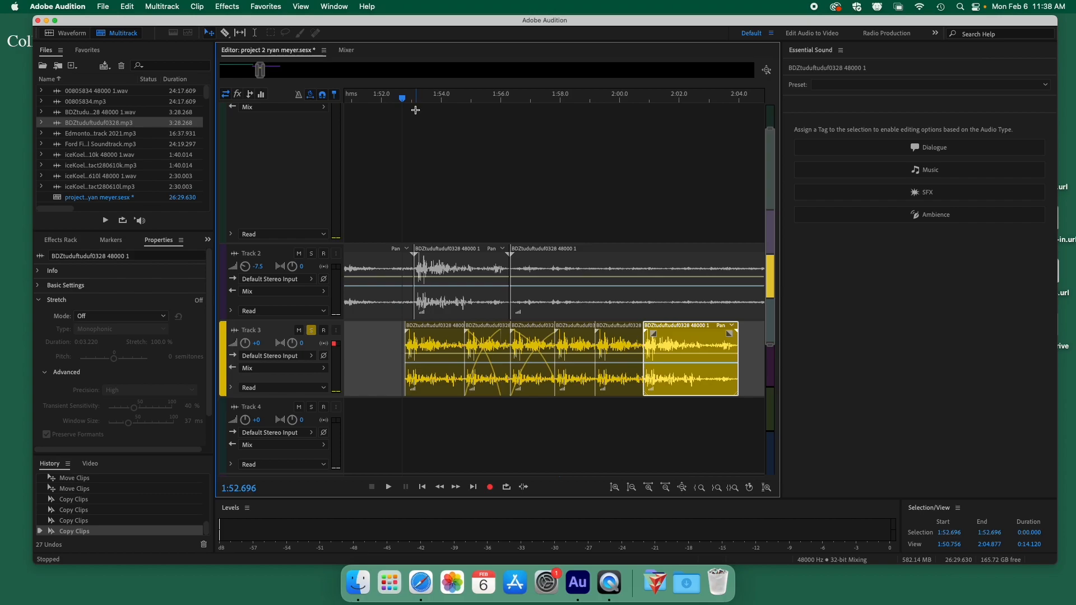
{"action": "key", "text": "space"}
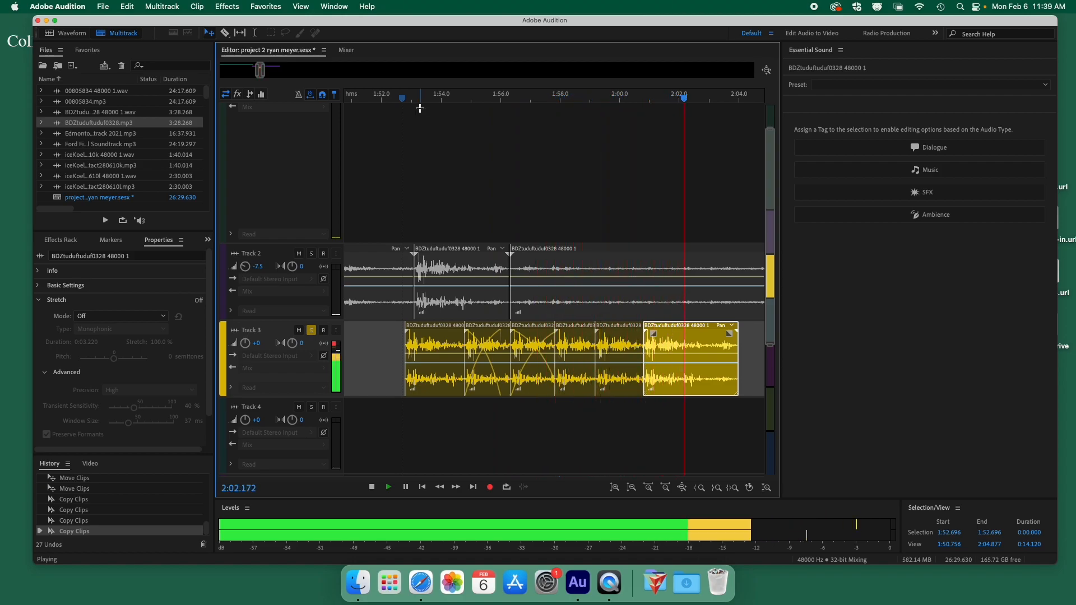
{"action": "key", "text": "space"}
{"action": "left_click_drag", "start_coordinate": [264, 70], "coordinate": [271, 70]}
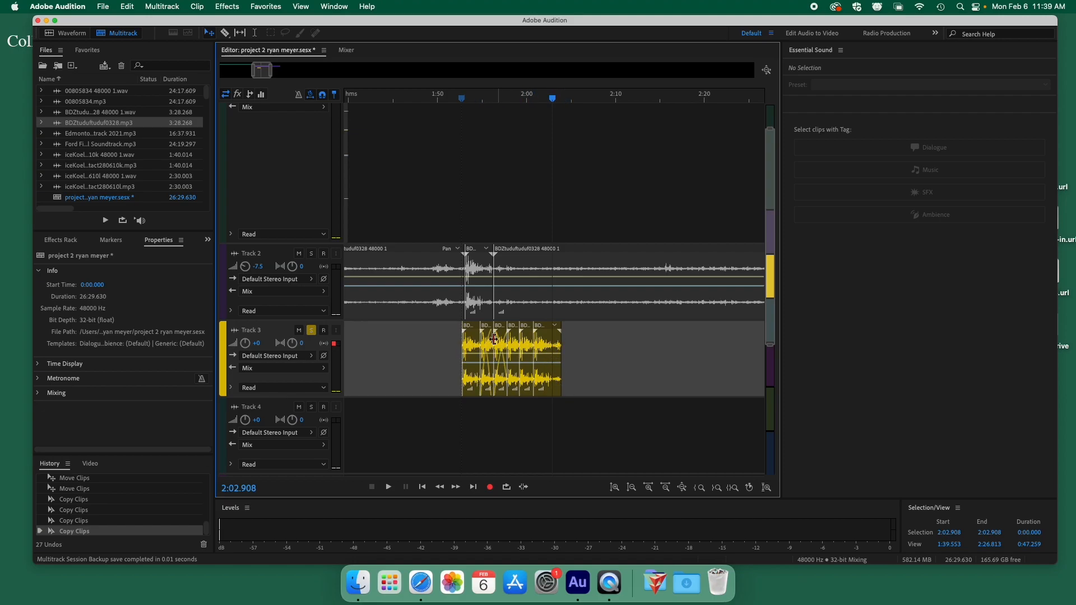
{"action": "left_click_drag", "start_coordinate": [591, 341], "coordinate": [461, 374]}
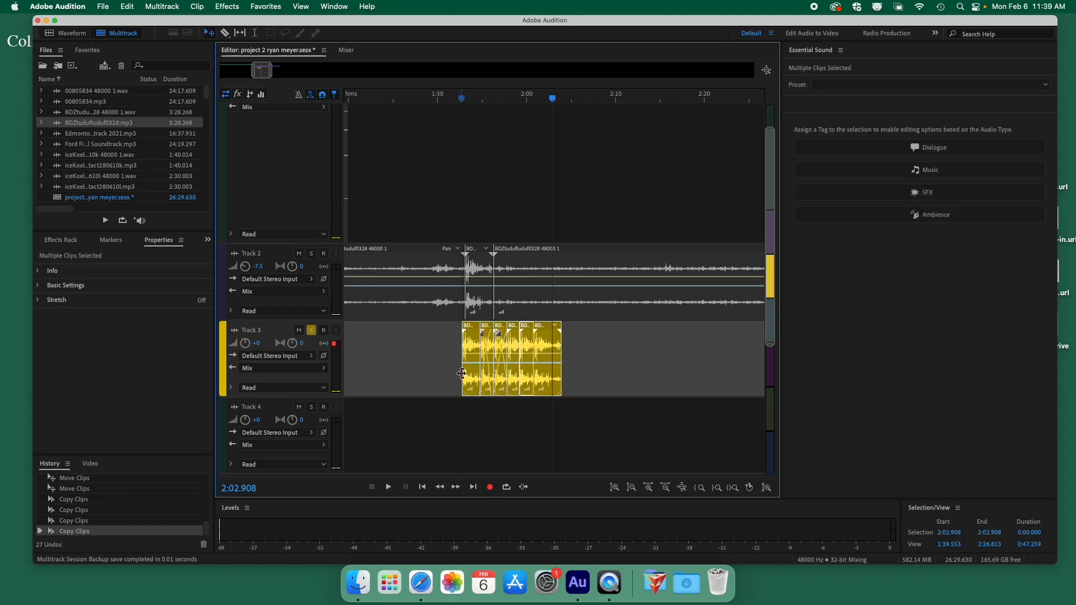
Merge the selected Track 3 clips into a single clip.
{"action": "right_click", "coordinate": [475, 340]}
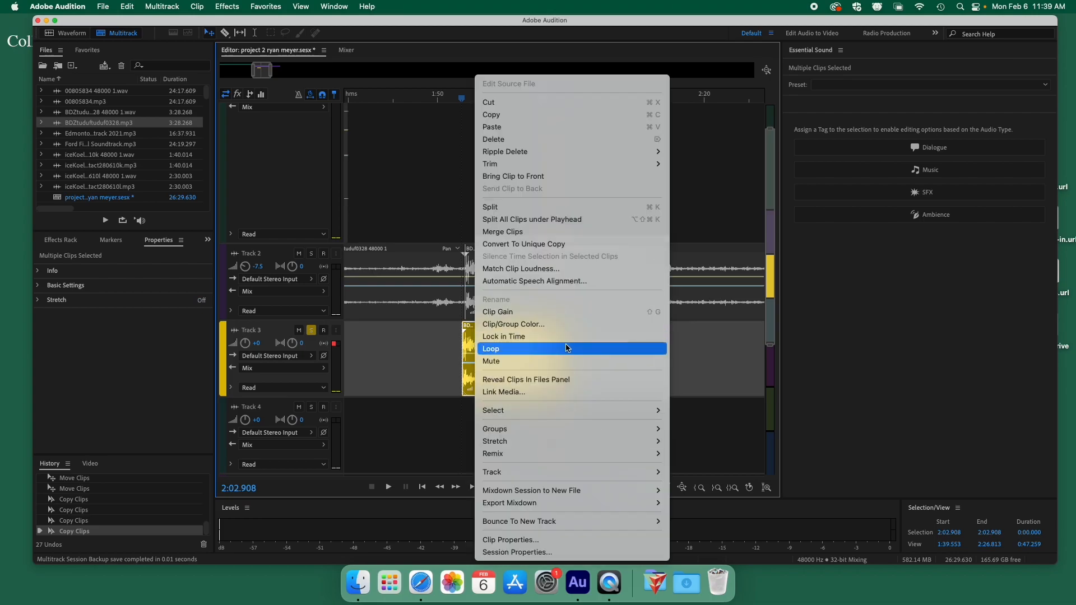
{"action": "left_click", "coordinate": [537, 235]}
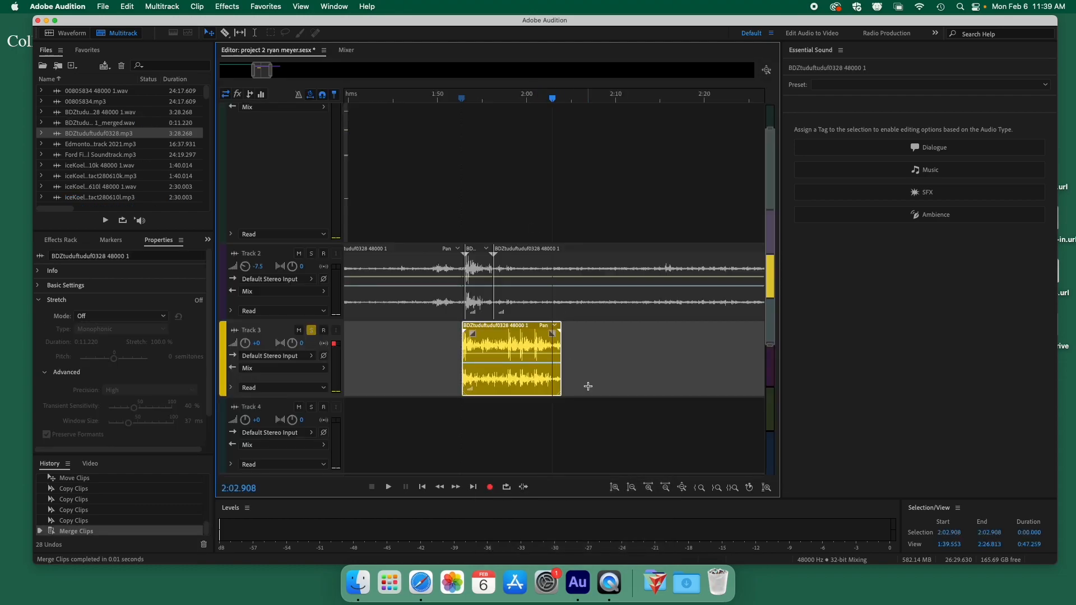
{"action": "left_click", "coordinate": [588, 390]}
Zoom in, briefly play the merged clip, and shift it slightly earlier on Track 3.
{"action": "key", "text": "equal"}
{"action": "key", "text": "equal"}
{"action": "key", "text": "equal"}
{"action": "key", "text": "equal"}
{"action": "key", "text": "equal"}
{"action": "key", "text": "equal"}
{"action": "key", "text": "equal"}
{"action": "key", "text": "equal"}
{"action": "key", "text": "equal"}
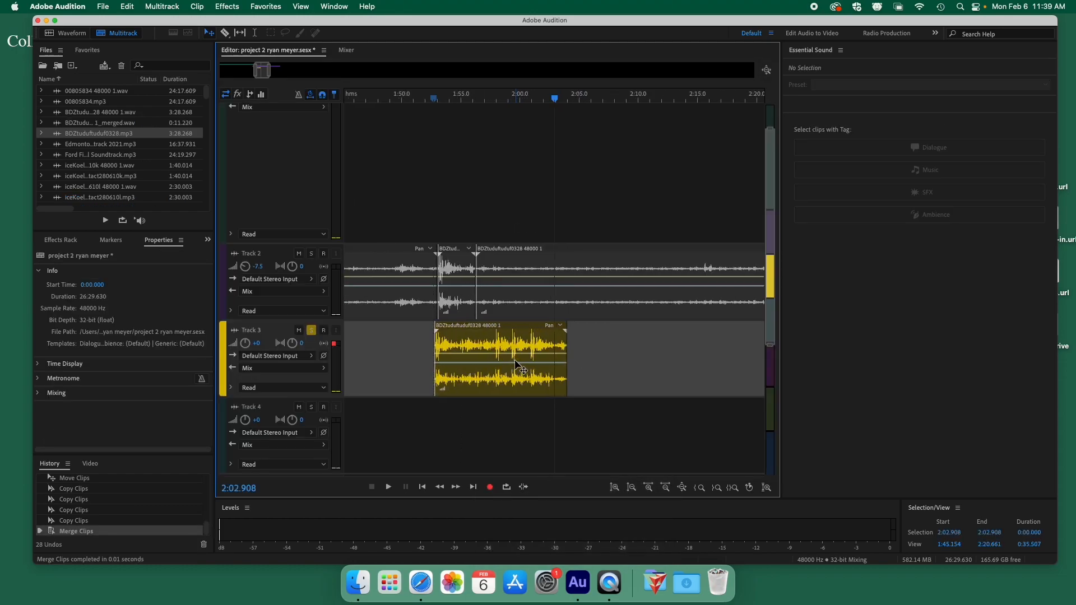
{"action": "key", "text": "equal"}
{"action": "key", "text": "space"}
{"action": "key", "text": "space"}
{"action": "left_click_drag", "start_coordinate": [262, 69], "coordinate": [260, 69]}
{"action": "left_click_drag", "start_coordinate": [499, 325], "coordinate": [482, 327]}
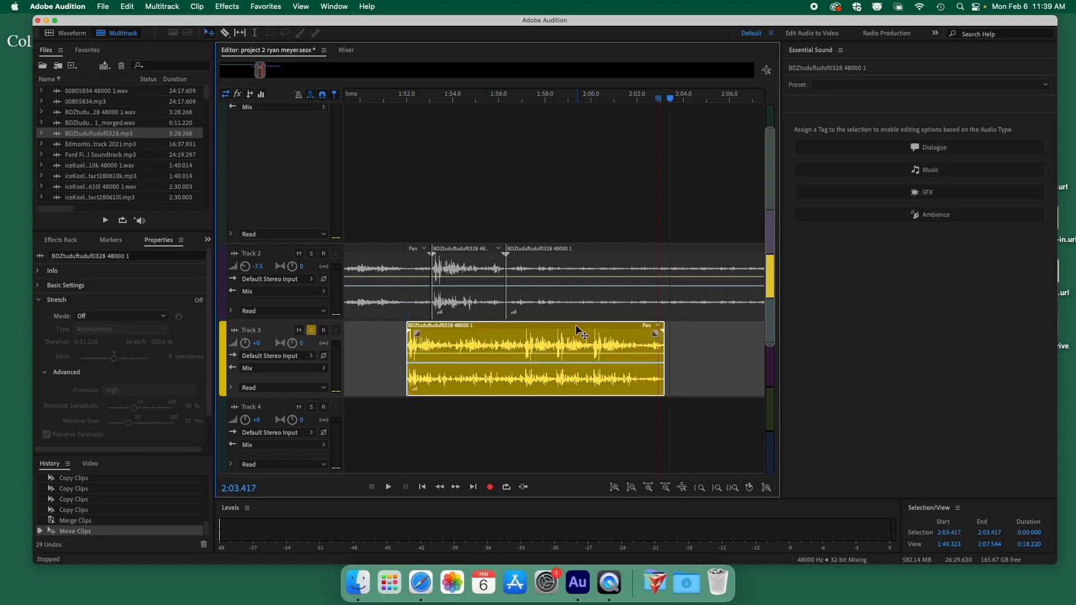
Switch the merged Track 3 clip's Stretch Mode to Realtime from its context menu.
{"action": "right_click", "coordinate": [486, 327]}
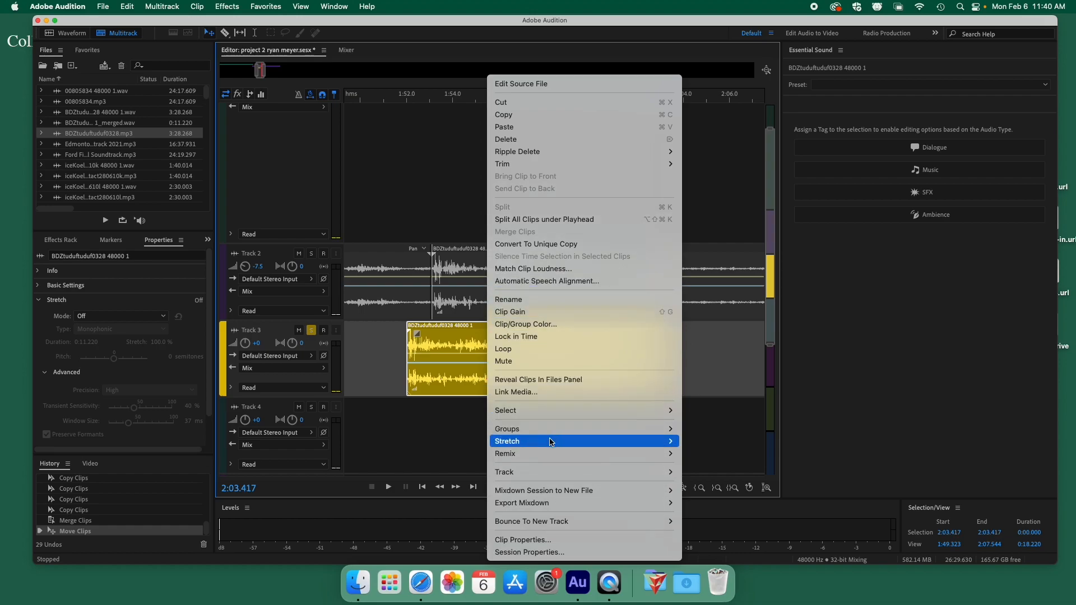
{"action": "mouse_move", "coordinate": [550, 442]}
{"action": "mouse_move", "coordinate": [712, 445]}
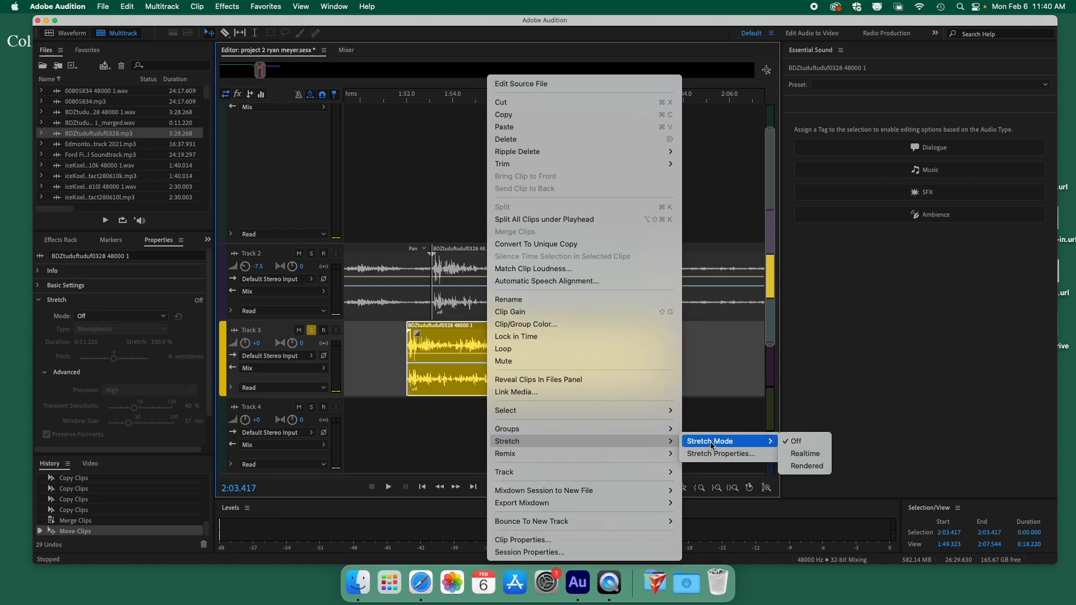
{"action": "left_click", "coordinate": [802, 455]}
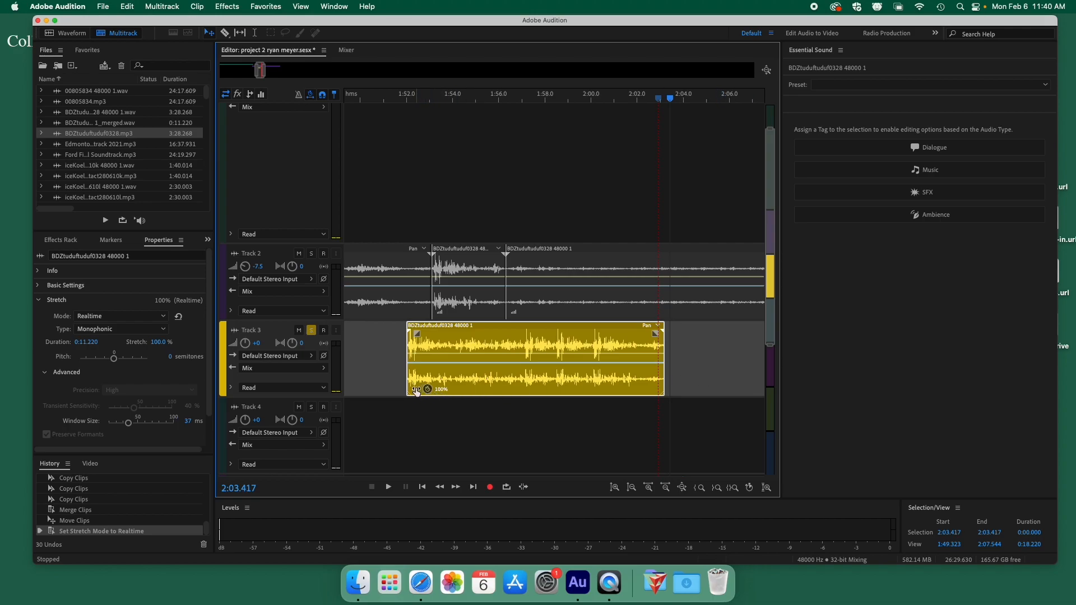
Zoom in and time-compress the Track 3 clip to 20%, about 0:02.246 long.
{"action": "key", "text": "="}
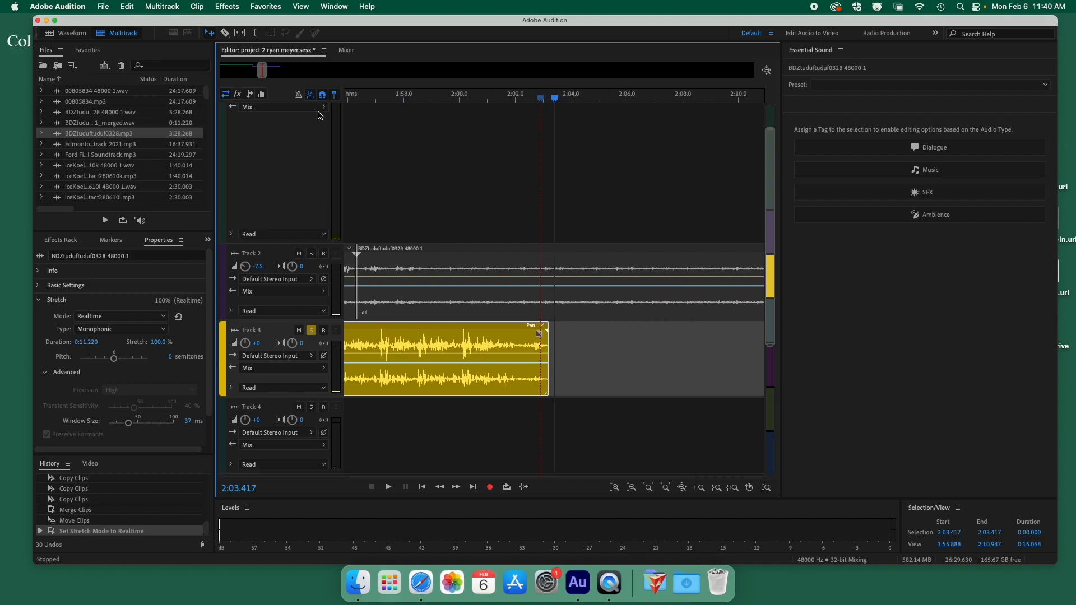
{"action": "left_click_drag", "start_coordinate": [261, 70], "coordinate": [259, 69]}
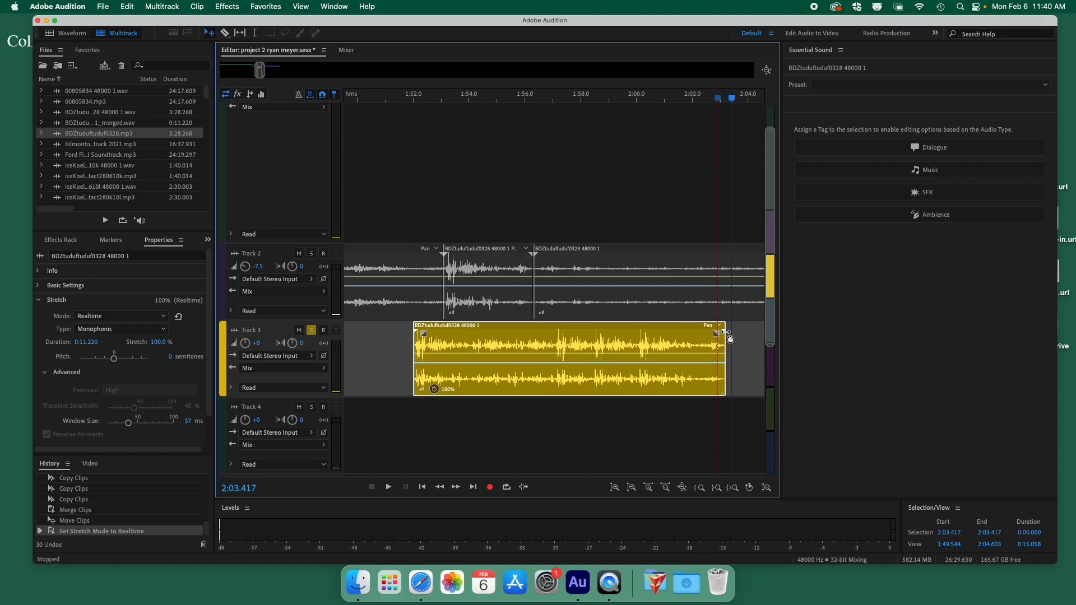
{"action": "left_click_drag", "start_coordinate": [724, 333], "coordinate": [476, 336]}
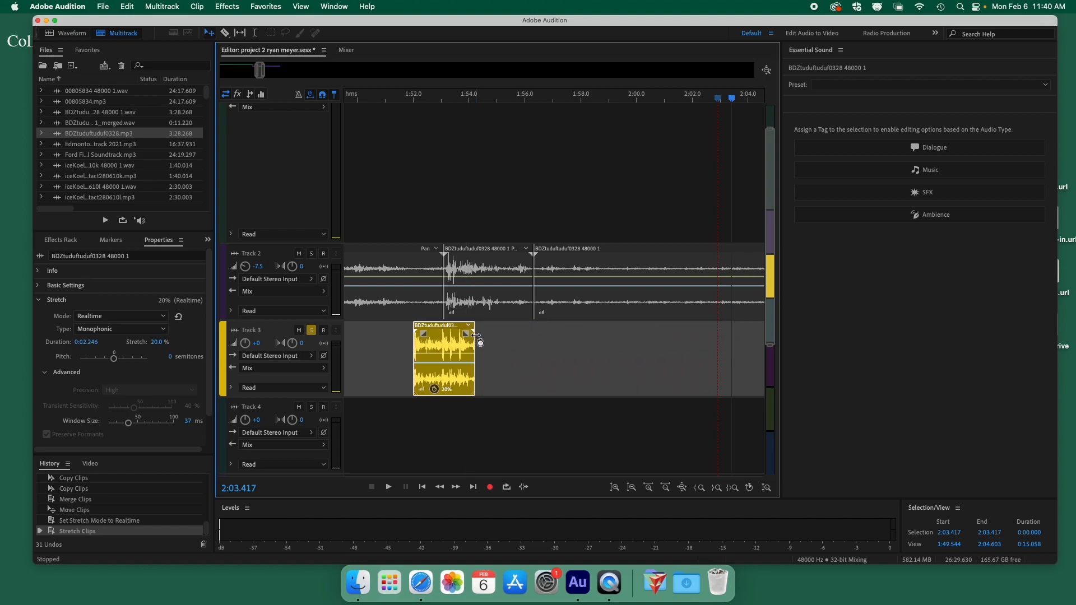
Play the compressed clip twice from just before its start to audition it.
{"action": "left_click", "coordinate": [402, 99]}
{"action": "key", "text": "space"}
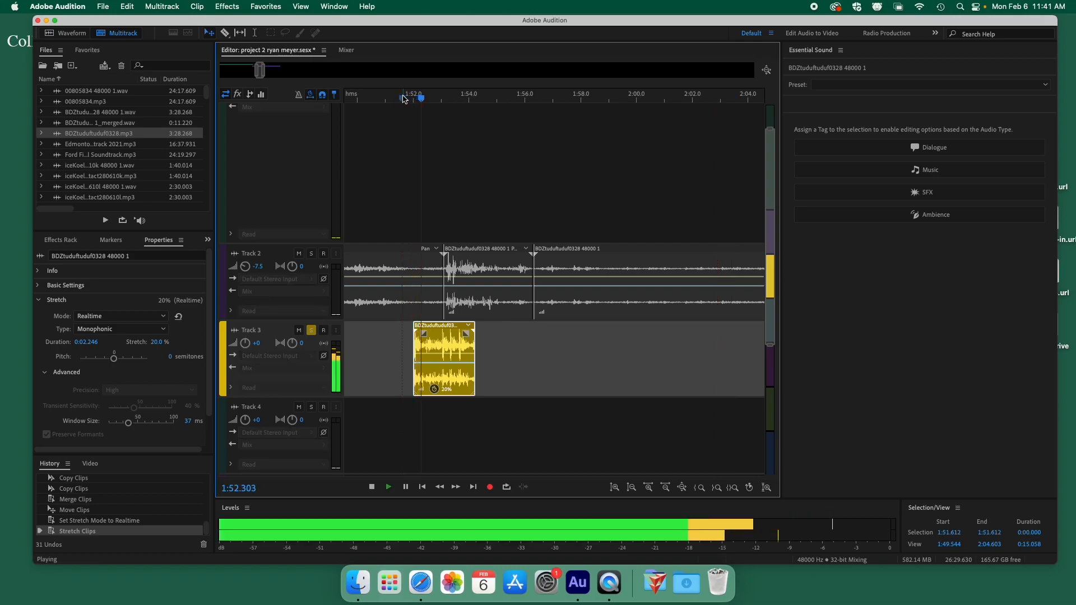
{"action": "key", "text": "space"}
{"action": "left_click", "coordinate": [410, 99]}
{"action": "key", "text": "space"}
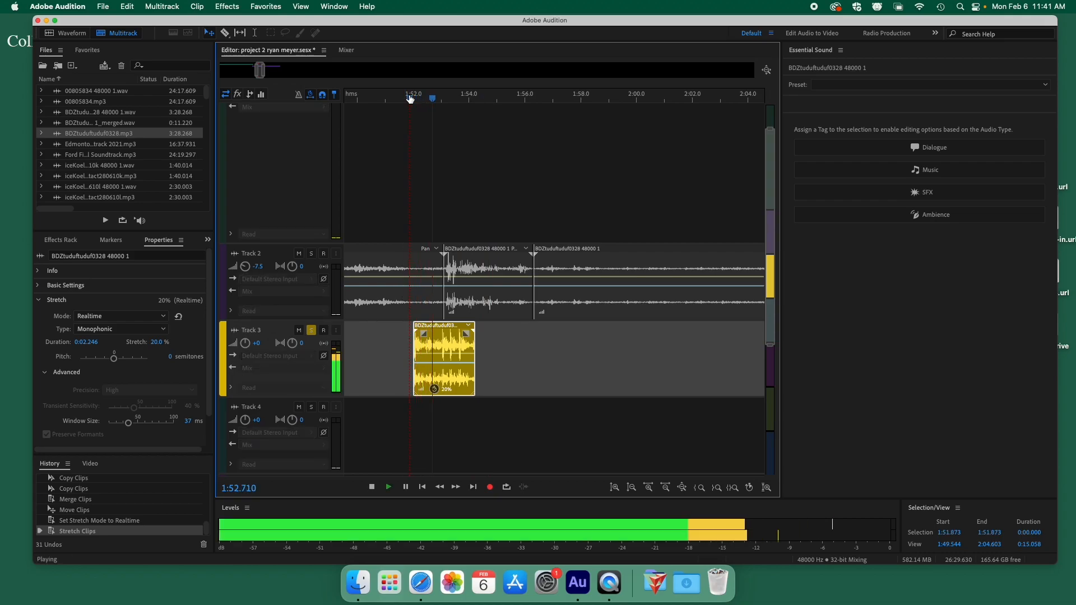
{"action": "key", "text": "space"}
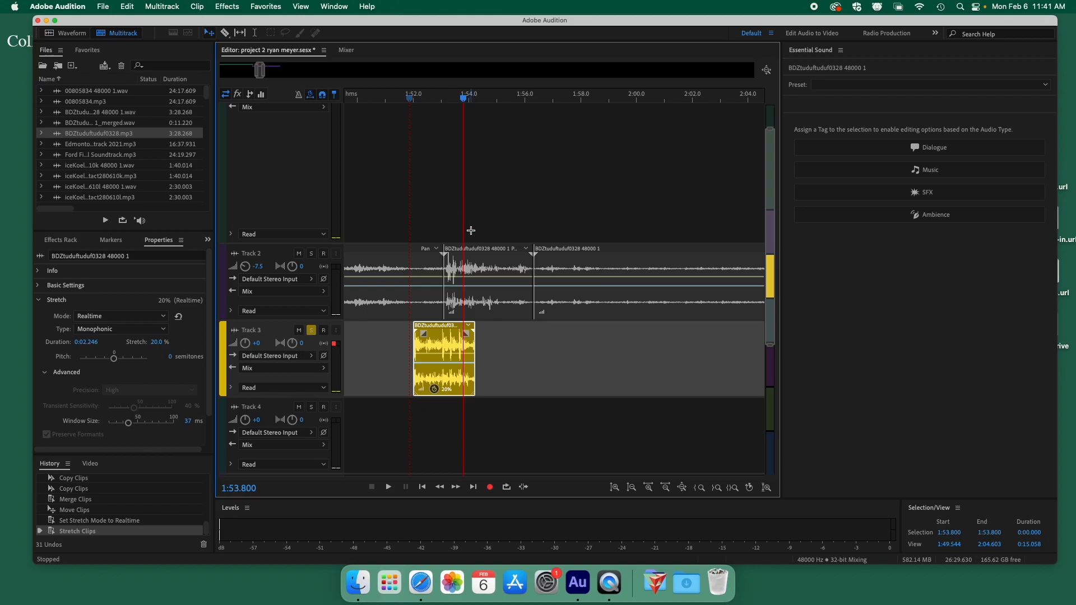
Zoom out and stretch the Track 3 clip to 800%, about 1:29.767 long.
{"action": "key", "text": "minus"}
{"action": "key", "text": "minus"}
{"action": "key", "text": "equal"}
{"action": "key", "text": "equal"}
{"action": "key", "text": "equal"}
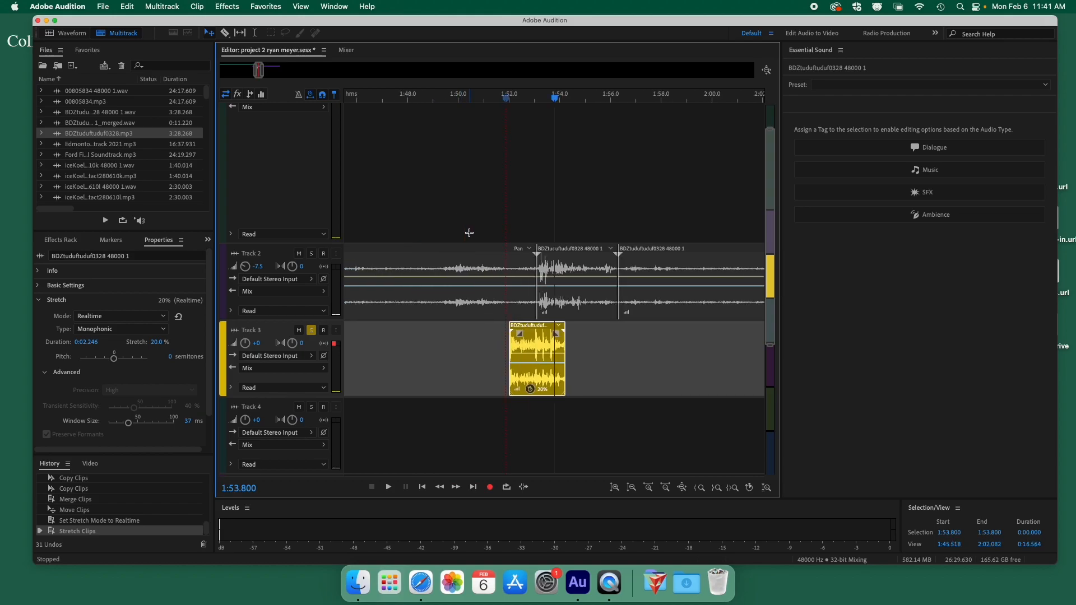
{"action": "left_click_drag", "start_coordinate": [565, 336], "coordinate": [710, 335]}
{"action": "key", "text": "minus"}
{"action": "key", "text": "minus"}
{"action": "key", "text": "minus"}
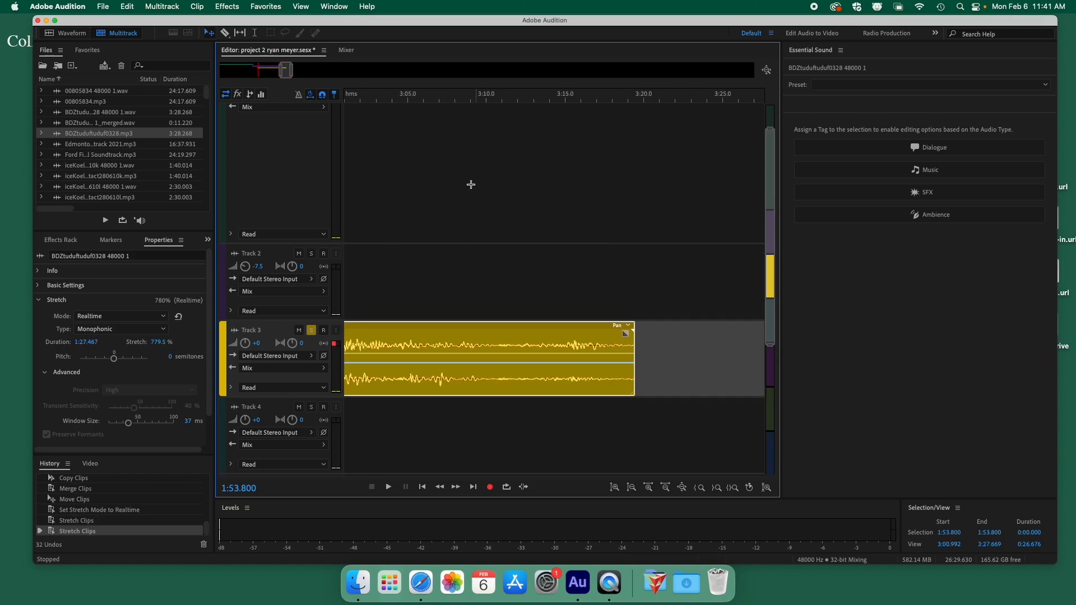
{"action": "key", "text": "minus"}
{"action": "key", "text": "minus"}
{"action": "key", "text": "minus"}
{"action": "key", "text": "minus"}
{"action": "key", "text": "minus"}
{"action": "key", "text": "minus"}
{"action": "key", "text": "minus"}
{"action": "key", "text": "minus"}
{"action": "key", "text": "minus"}
{"action": "key", "text": "minus"}
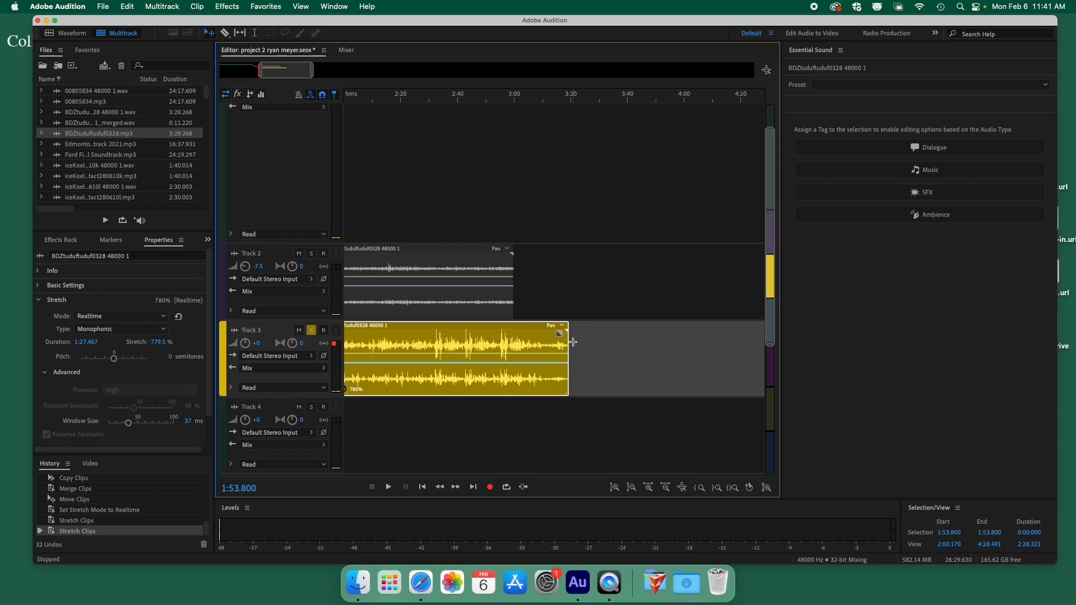
{"action": "key", "text": "minus"}
{"action": "key", "text": "minus"}
{"action": "key", "text": "minus"}
{"action": "key", "text": "minus"}
{"action": "key", "text": "minus"}
{"action": "key", "text": "minus"}
{"action": "key", "text": "minus"}
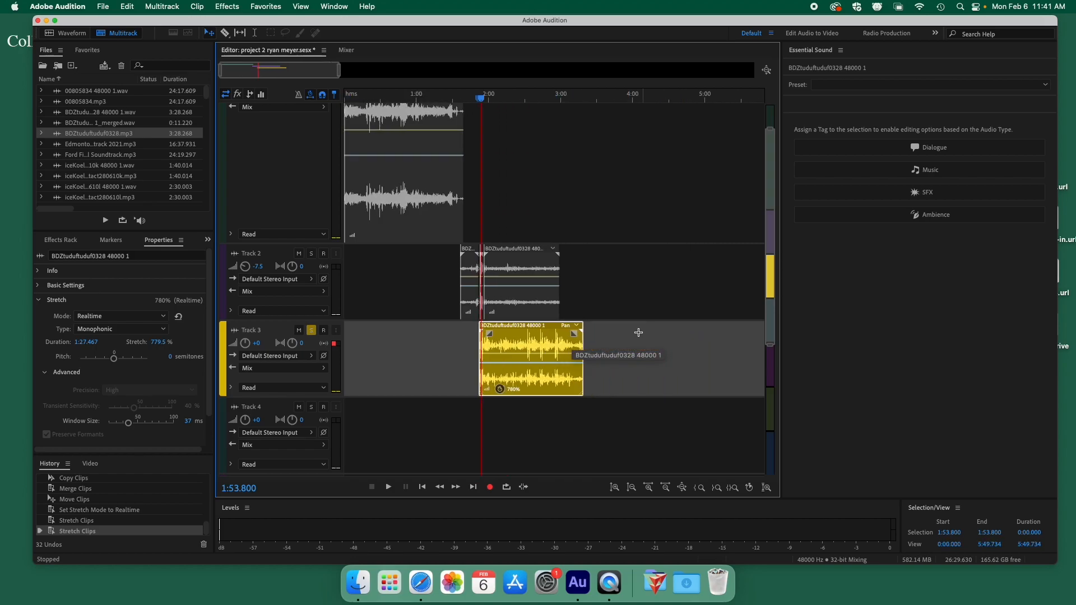
{"action": "left_click_drag", "start_coordinate": [541, 335], "coordinate": [679, 343]}
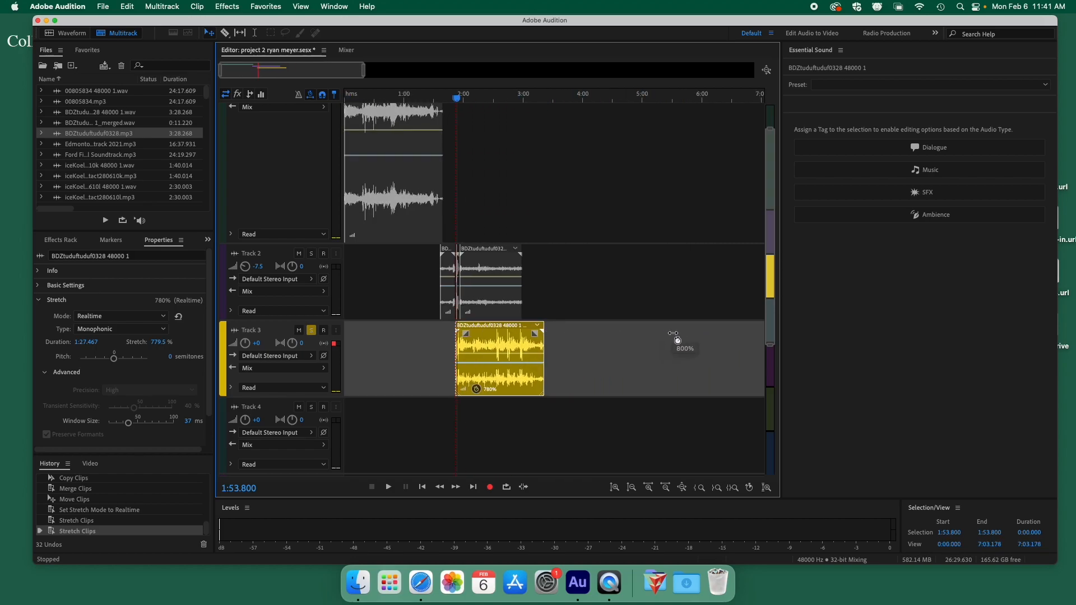
Audition the 800% clip from several playhead positions, then return the playhead to its start.
{"action": "left_click", "coordinate": [473, 111]}
{"action": "key", "text": "space"}
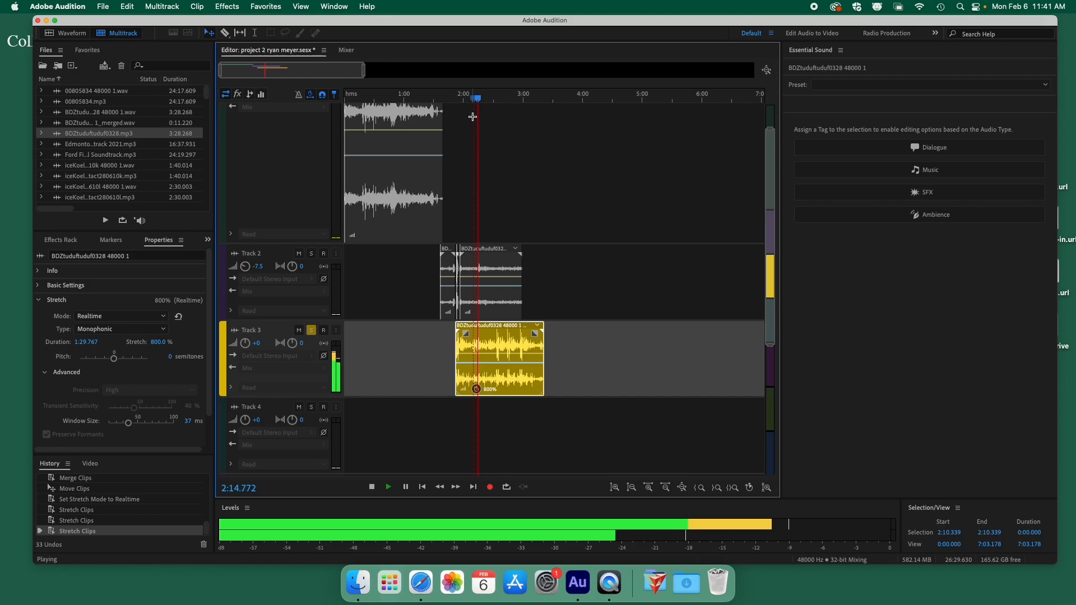
{"action": "left_click", "coordinate": [498, 100]}
{"action": "key", "text": "space"}
{"action": "left_click", "coordinate": [496, 100]}
{"action": "key", "text": "space"}
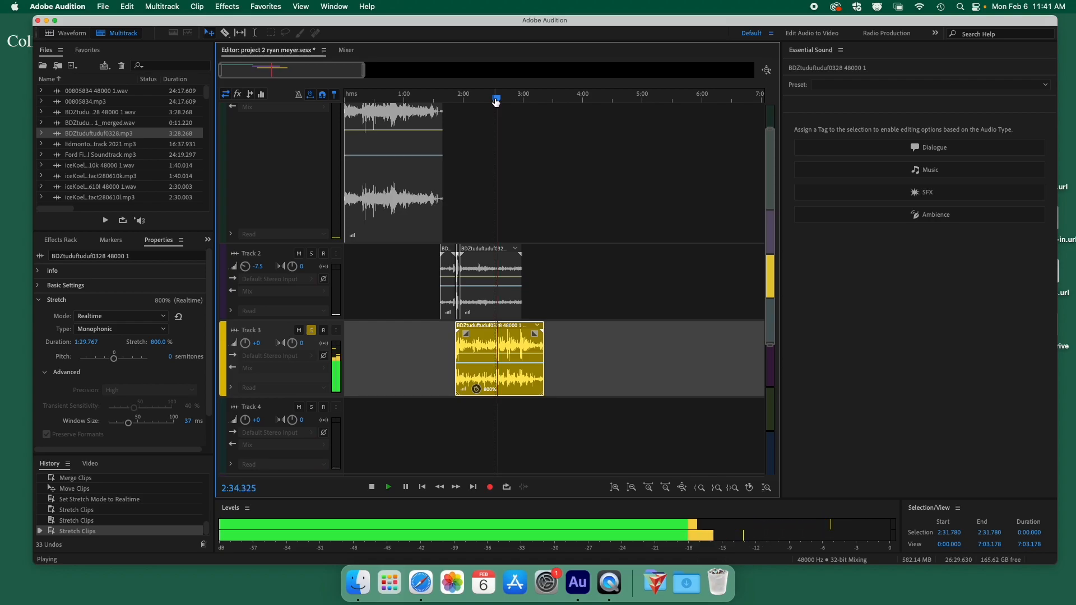
{"action": "key", "text": "space"}
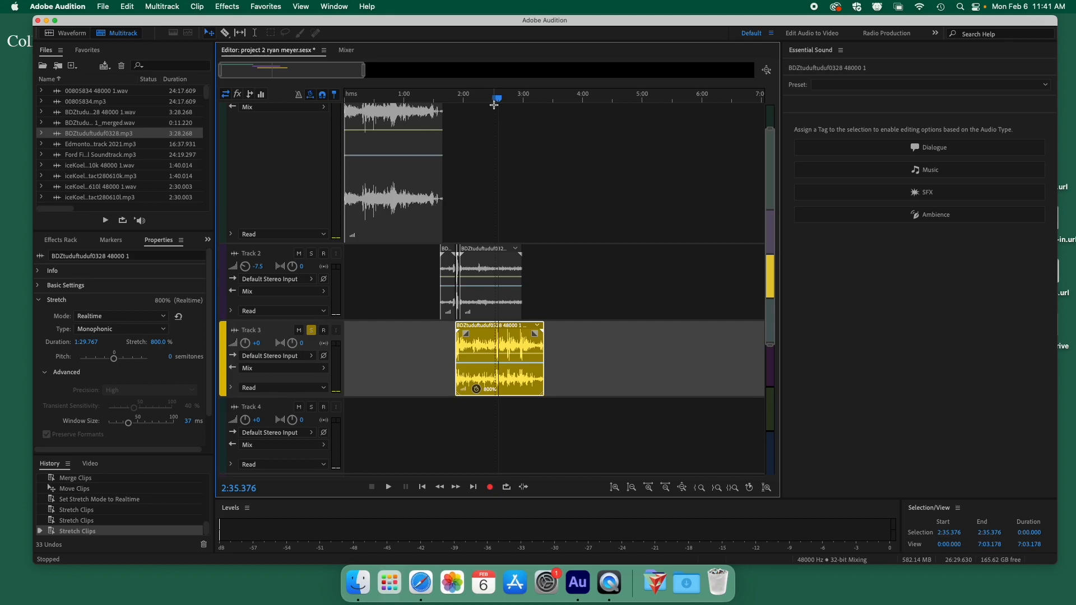
{"action": "left_click_drag", "start_coordinate": [494, 105], "coordinate": [459, 98]}
Reduce the clip's stretch to 332% and play it from near its start.
{"action": "left_click", "coordinate": [474, 99]}
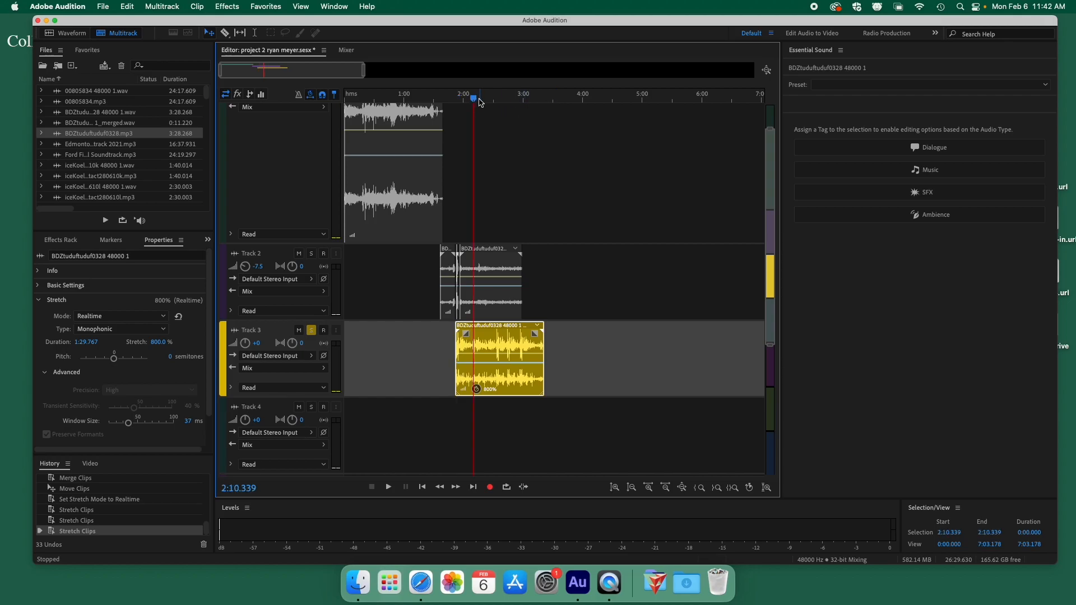
{"action": "key", "text": "space"}
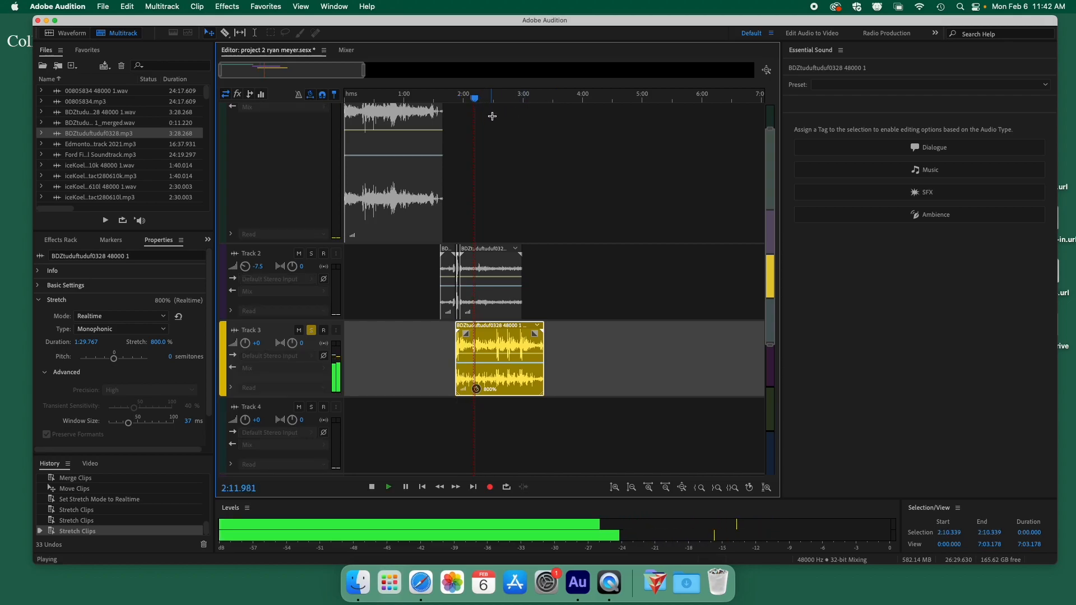
{"action": "key", "text": "space"}
{"action": "left_click_drag", "start_coordinate": [542, 336], "coordinate": [491, 336]}
{"action": "left_click", "coordinate": [458, 99]}
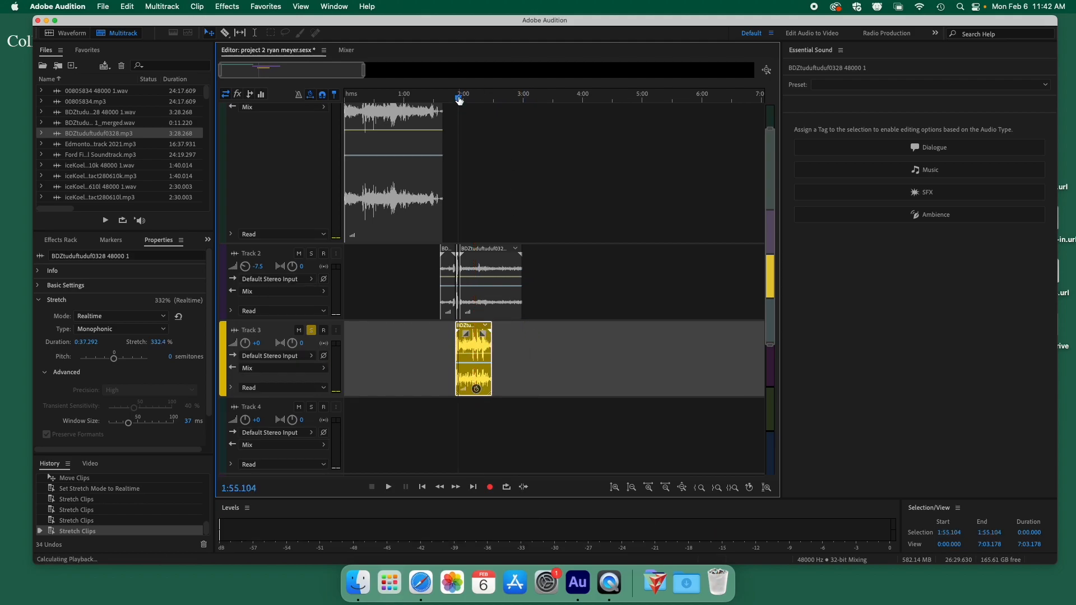
{"action": "key", "text": "space"}
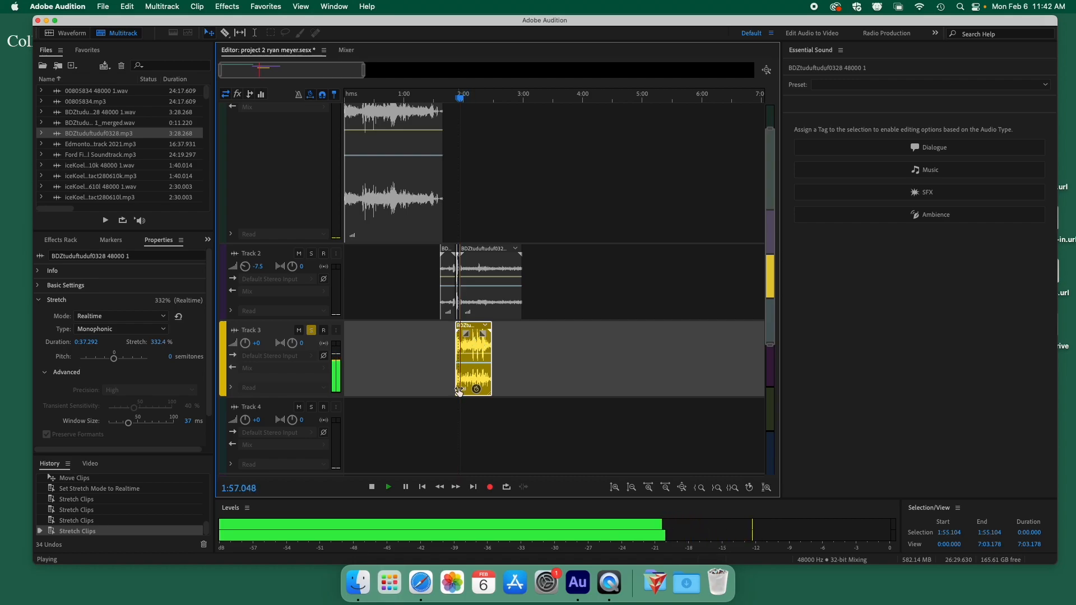
{"action": "scroll", "coordinate": [517, 342], "scroll_direction": "up", "scroll_amount": 4}
{"action": "key", "text": "space"}
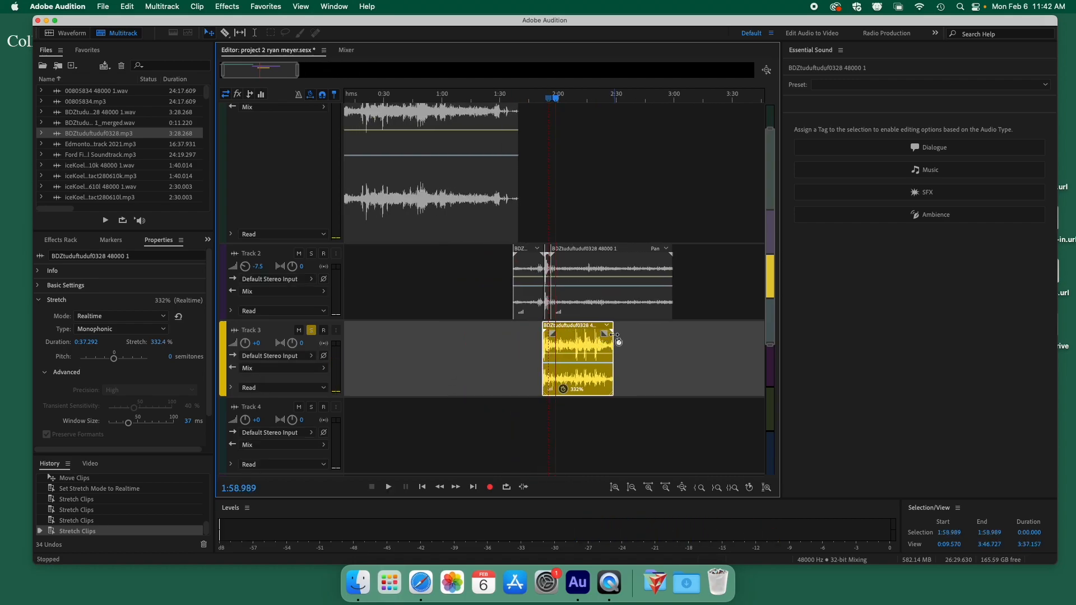
Shorten the stretch to 190% (about 0:21.367), listen, and unsolo Track 3.
{"action": "left_click_drag", "start_coordinate": [617, 336], "coordinate": [584, 336]}
{"action": "key", "text": "space"}
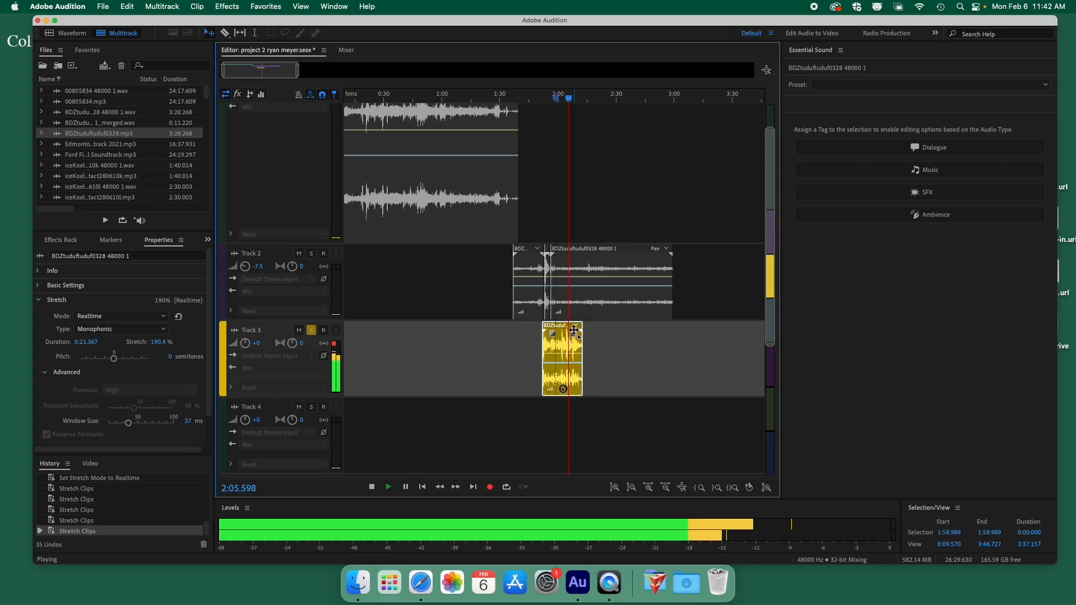
{"action": "key", "text": "space"}
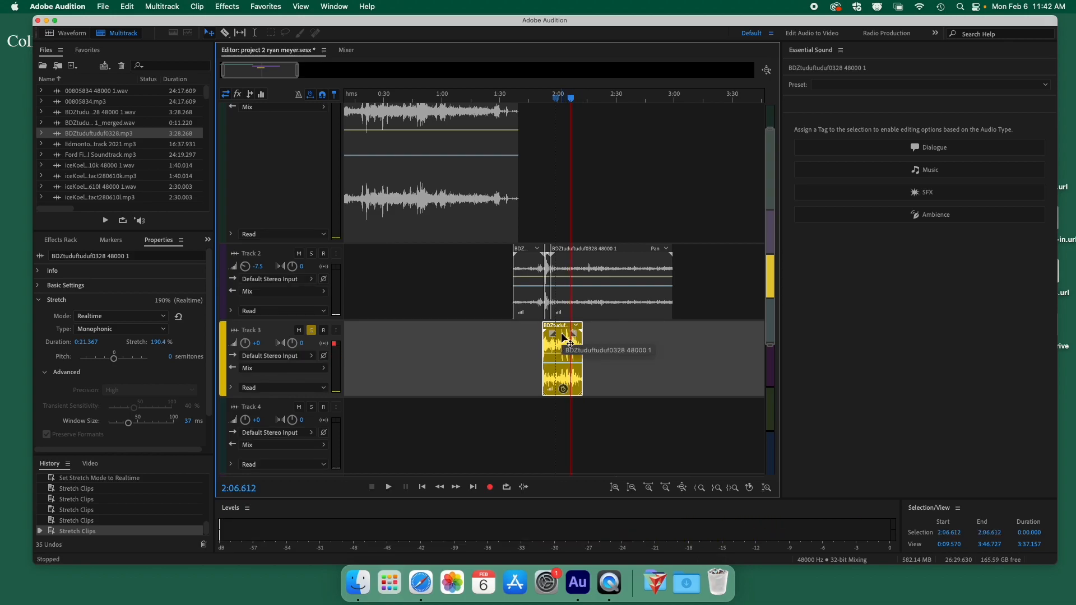
{"action": "left_click", "coordinate": [313, 331]}
Move the Track 3 clip earlier under Track 1's audio and play from about 0:48.
{"action": "left_click_drag", "start_coordinate": [566, 336], "coordinate": [447, 335]}
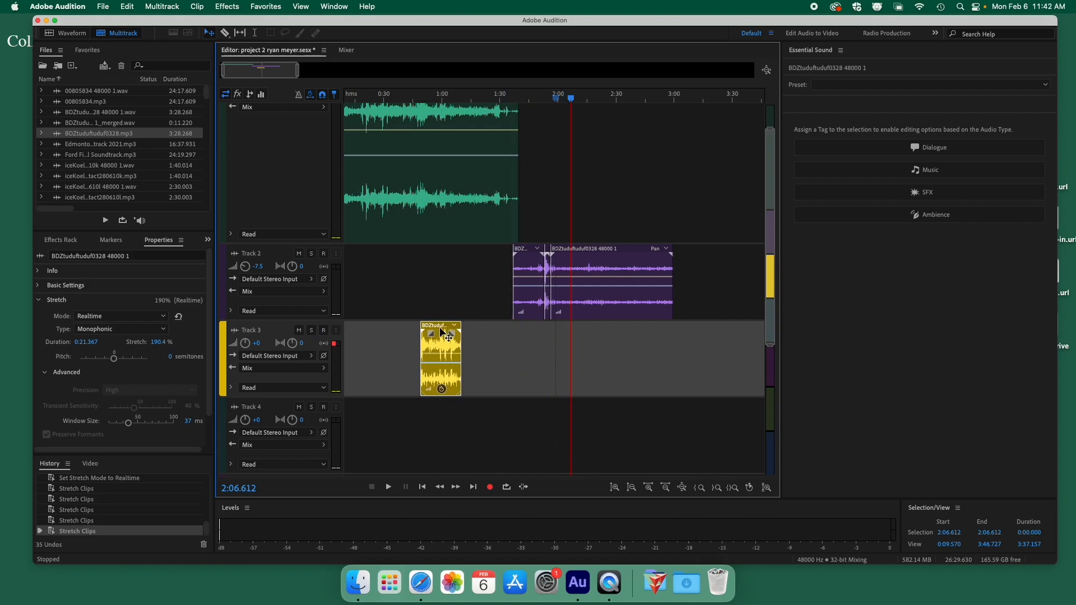
{"action": "left_click", "coordinate": [420, 97]}
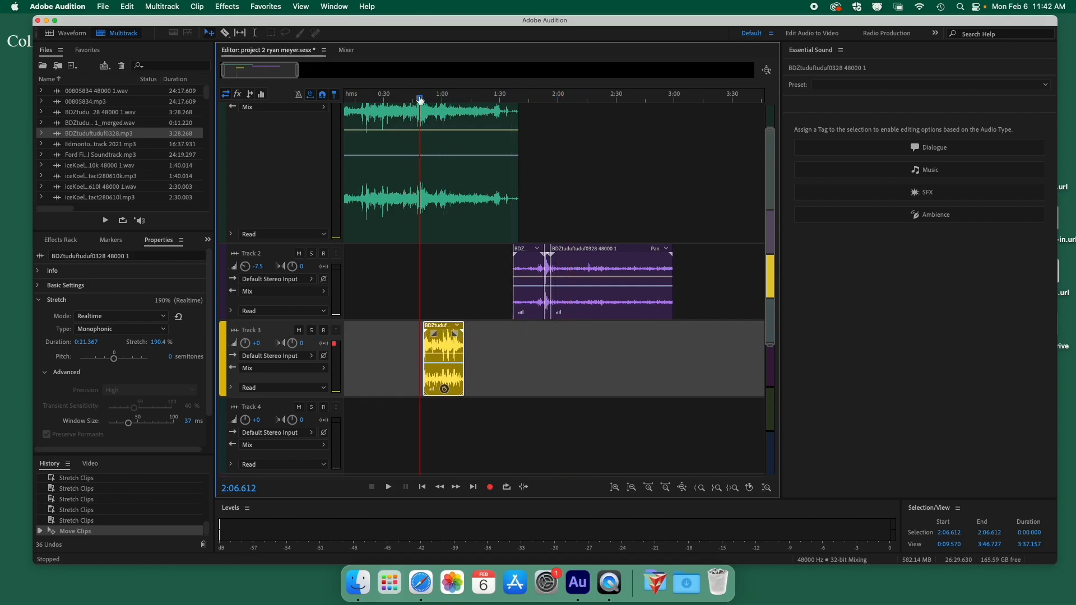
{"action": "key", "text": "space"}
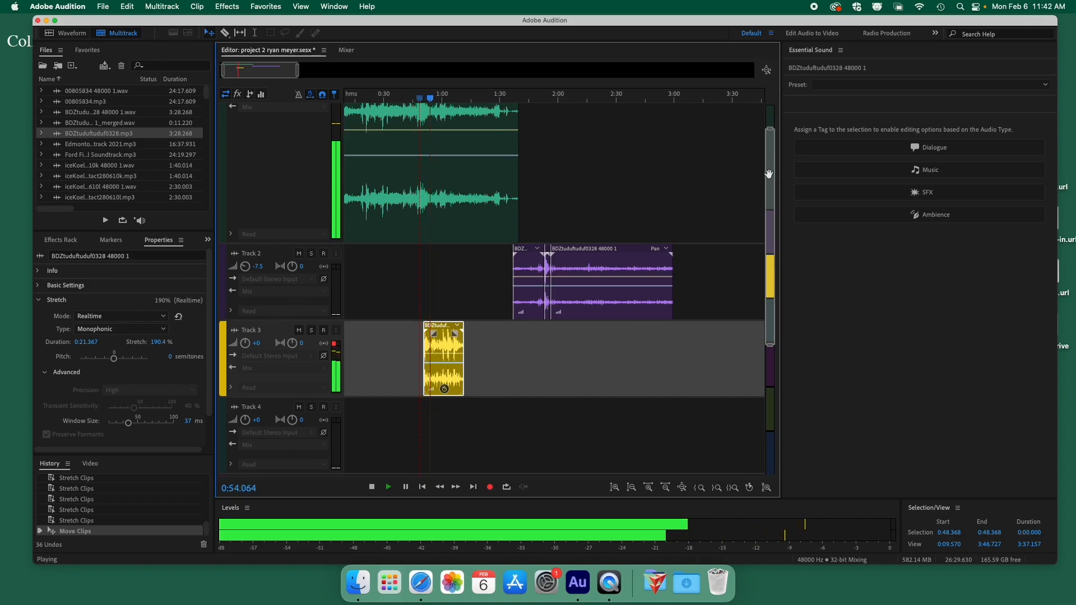
{"action": "scroll", "coordinate": [767, 146], "scroll_direction": "up", "scroll_amount": 3}
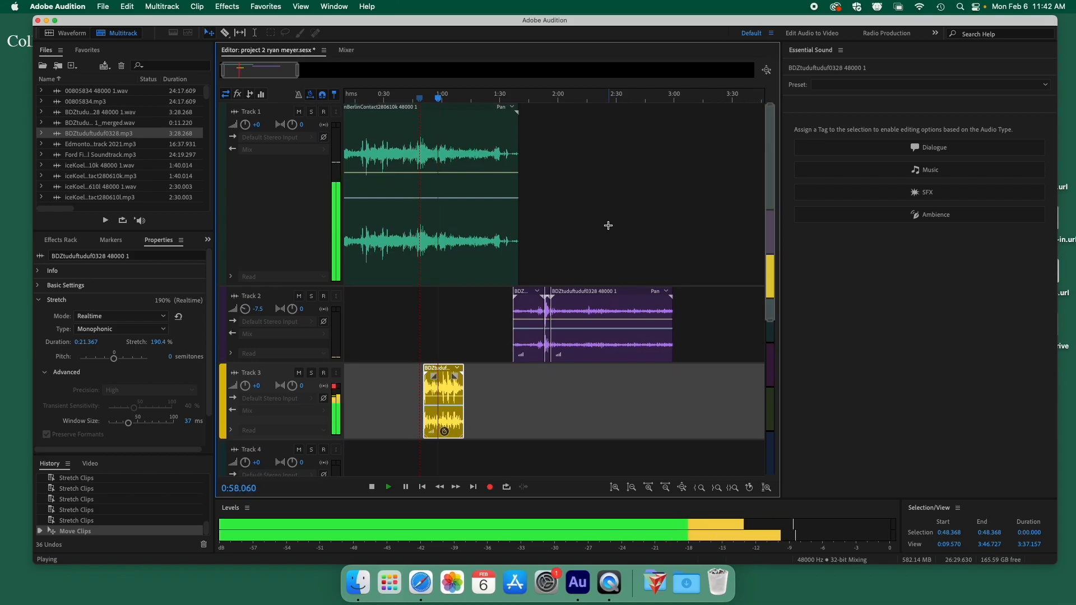
Set Track 1's volume to -5.4 dB while listening, then stop playback.
{"action": "left_click_drag", "start_coordinate": [245, 124], "coordinate": [250, 162]}
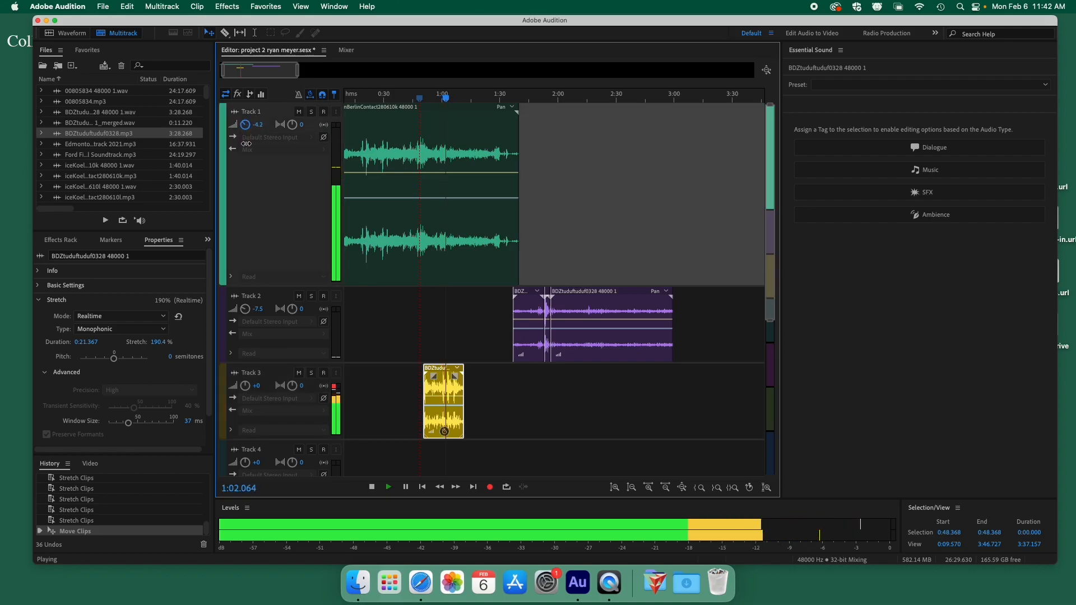
{"action": "left_click_drag", "start_coordinate": [250, 161], "coordinate": [245, 116]}
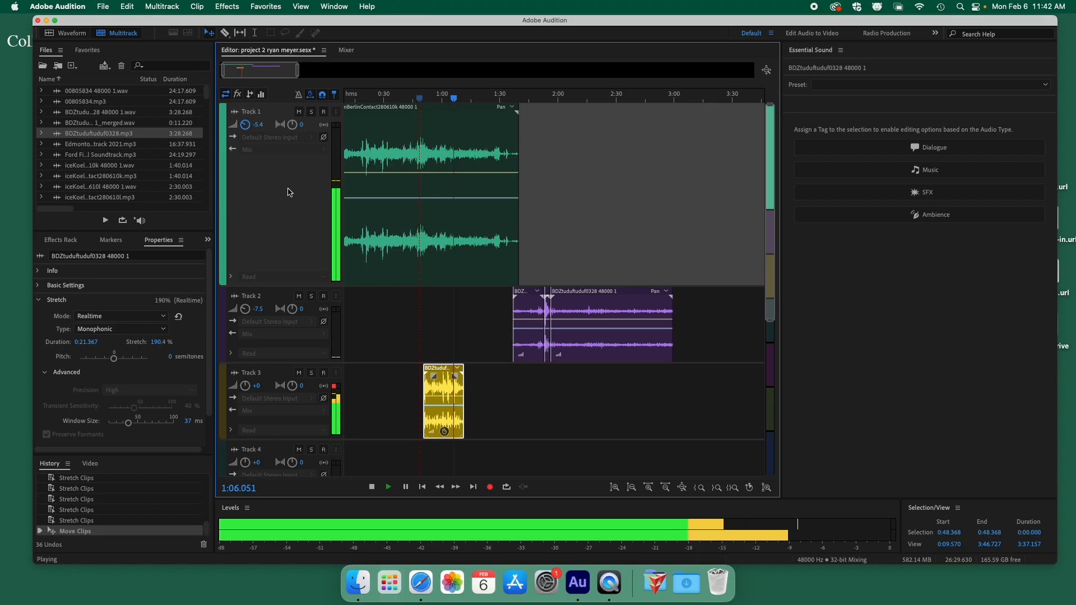
{"action": "key", "text": "space"}
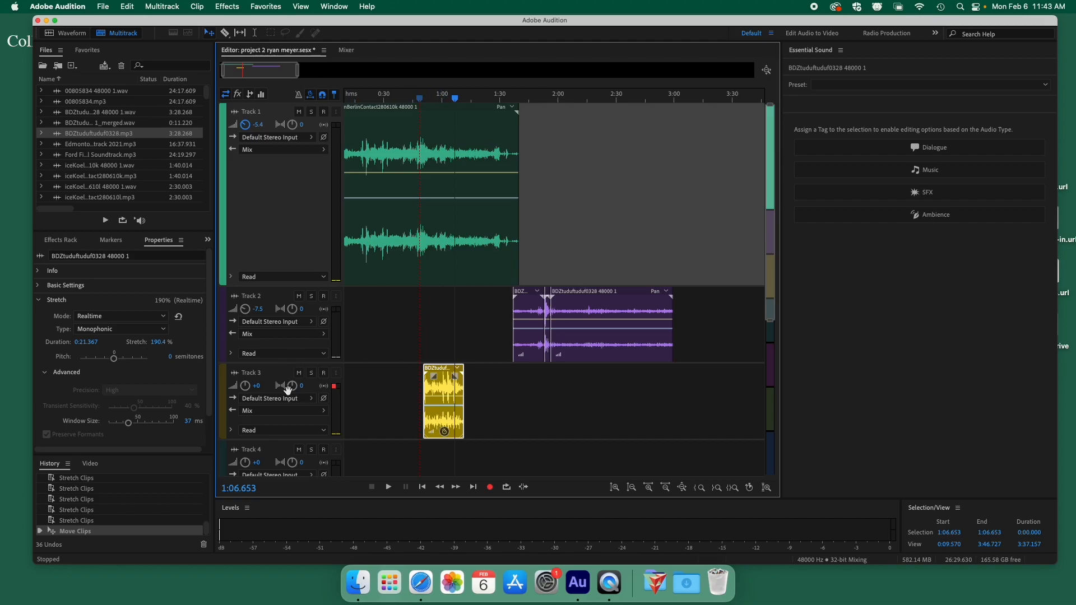
Solo Track 3 and play from about 0:52 to hear only its clip.
{"action": "left_click", "coordinate": [311, 372]}
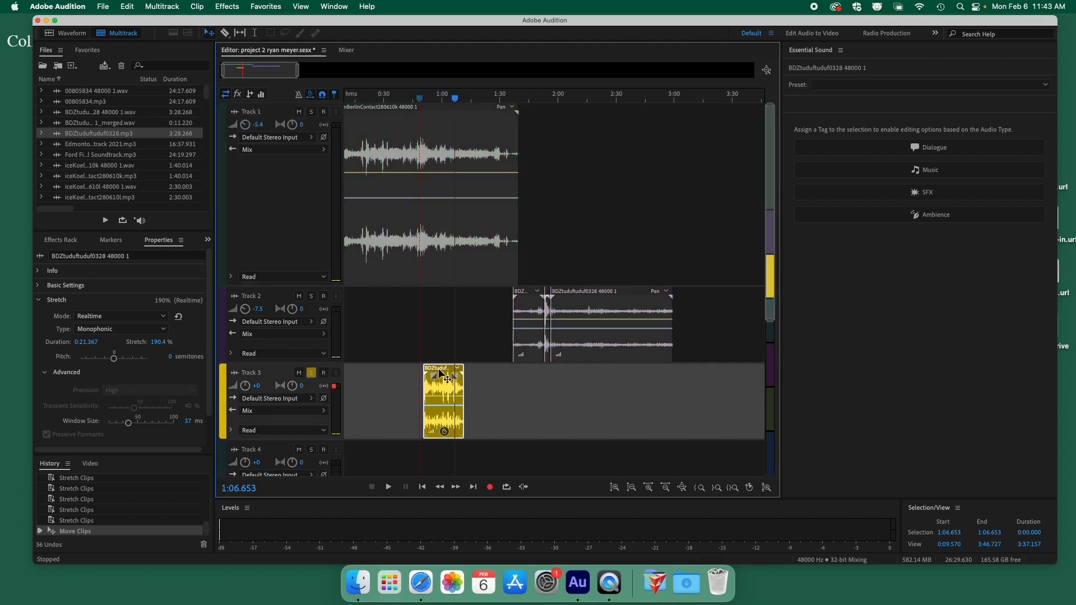
{"action": "left_click", "coordinate": [427, 99]}
{"action": "key", "text": "space"}
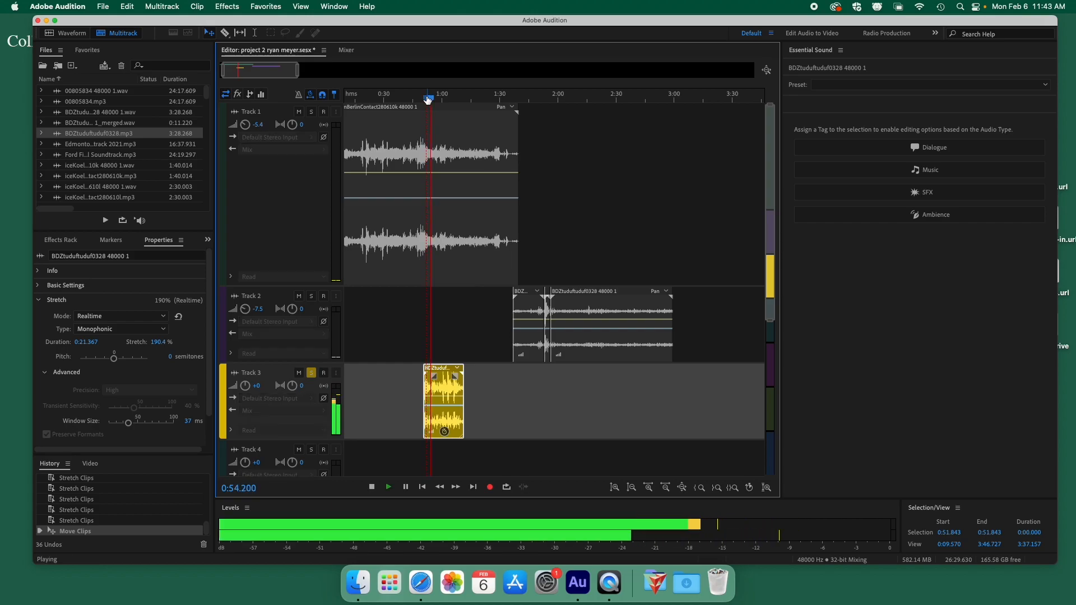
{"action": "key", "text": "space"}
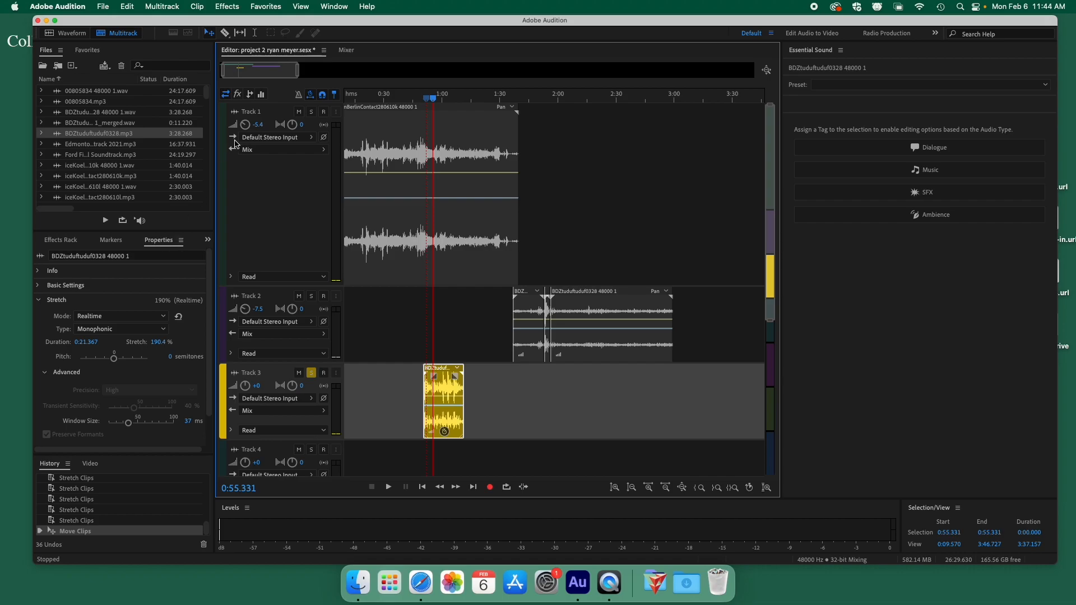
Dismiss the panel list, then collapse and re-expand the clip's Stretch properties.
{"action": "left_click", "coordinate": [334, 7]}
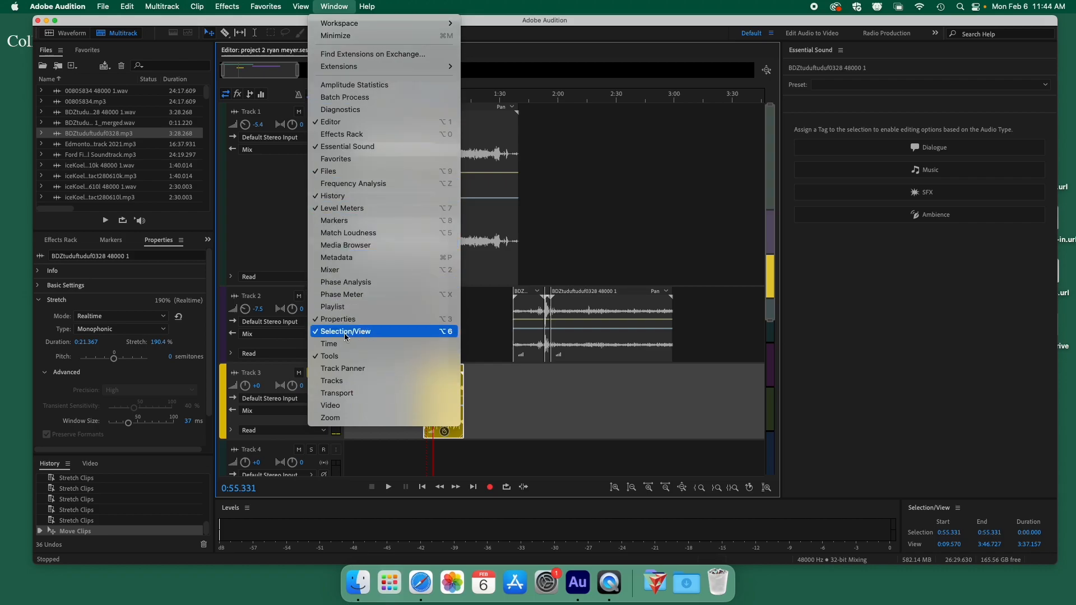
{"action": "left_click", "coordinate": [54, 388]}
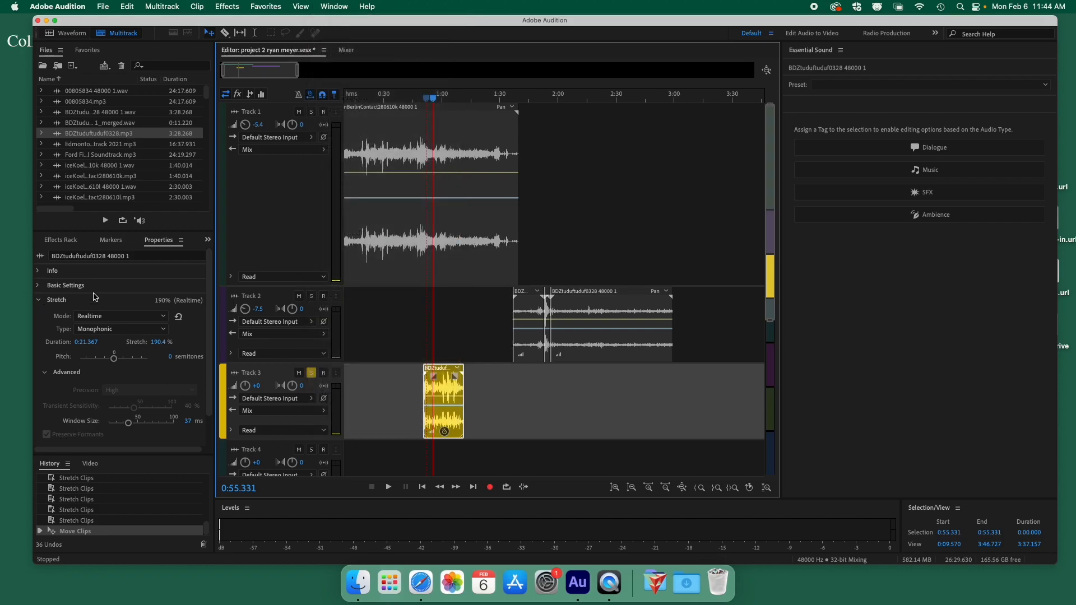
{"action": "left_click", "coordinate": [39, 301]}
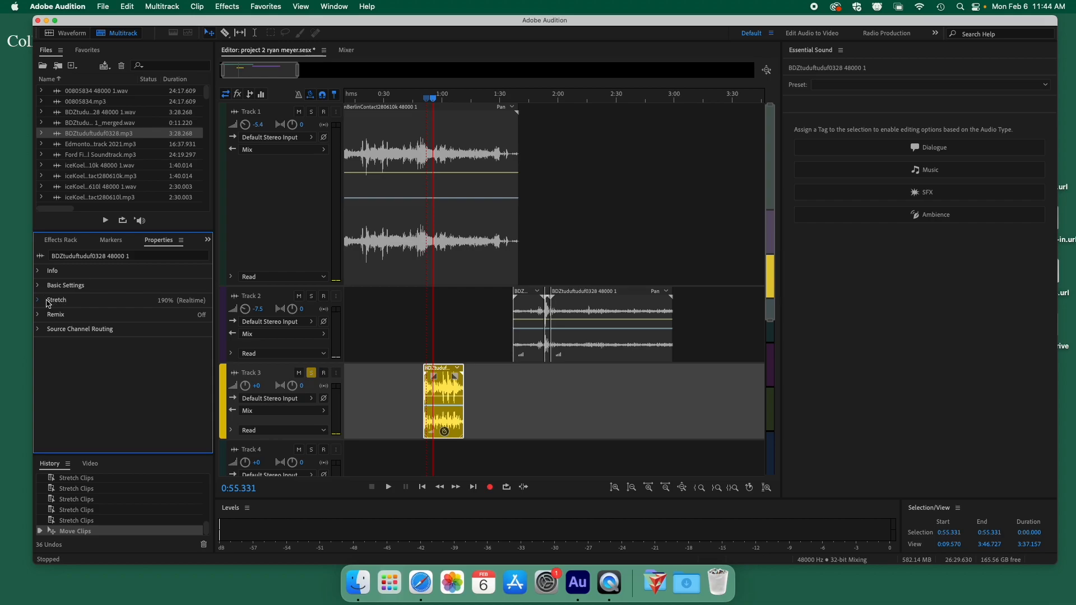
{"action": "left_click", "coordinate": [39, 303]}
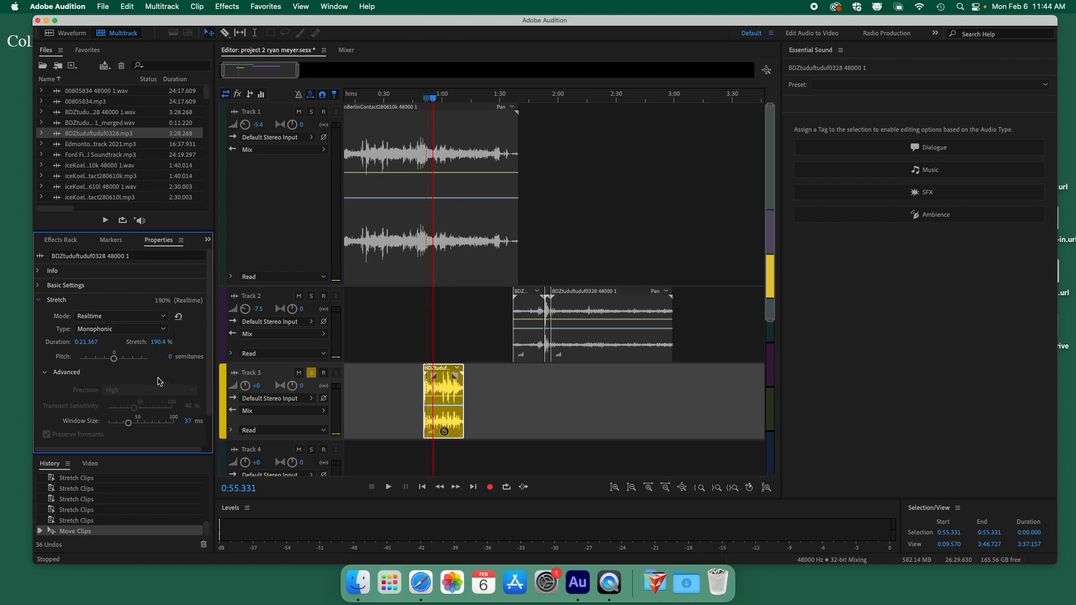
Audition trial pitch shifts of about -16, +19.2 and -21.62 semitones on the clip.
{"action": "left_click_drag", "start_coordinate": [116, 361], "coordinate": [104, 364]}
{"action": "key", "text": "space"}
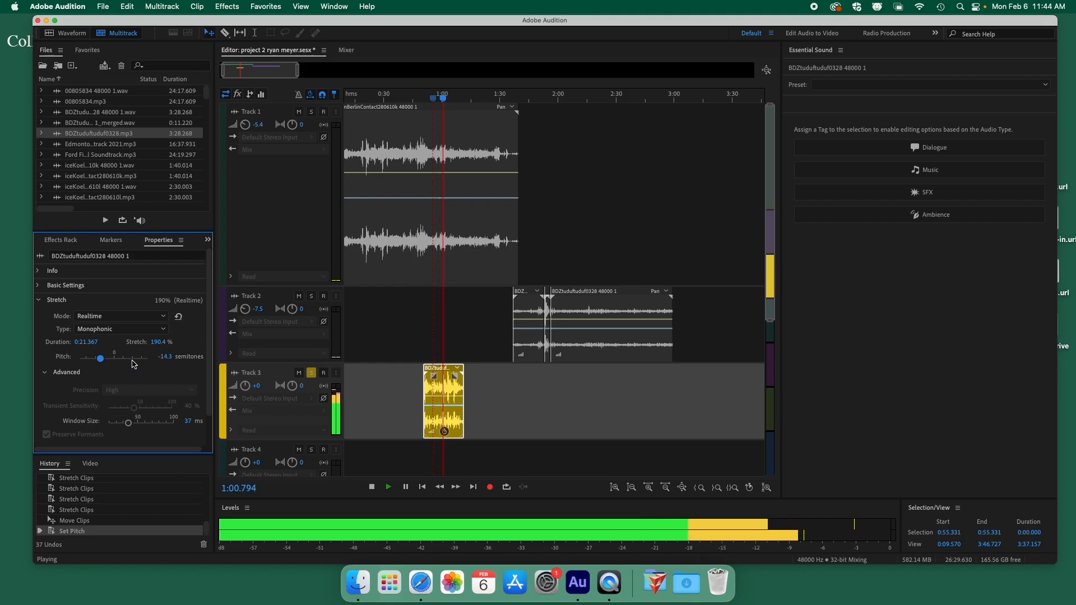
{"action": "key", "text": "space"}
{"action": "left_click_drag", "start_coordinate": [105, 363], "coordinate": [132, 363]}
{"action": "key", "text": "space"}
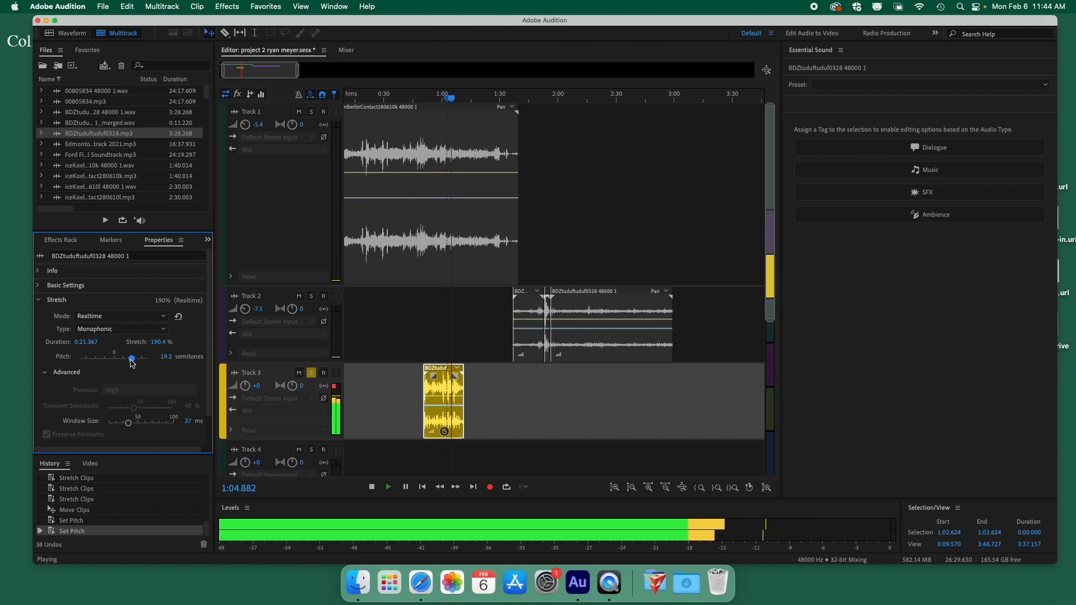
{"action": "key", "text": "space"}
{"action": "left_click_drag", "start_coordinate": [132, 363], "coordinate": [95, 367]}
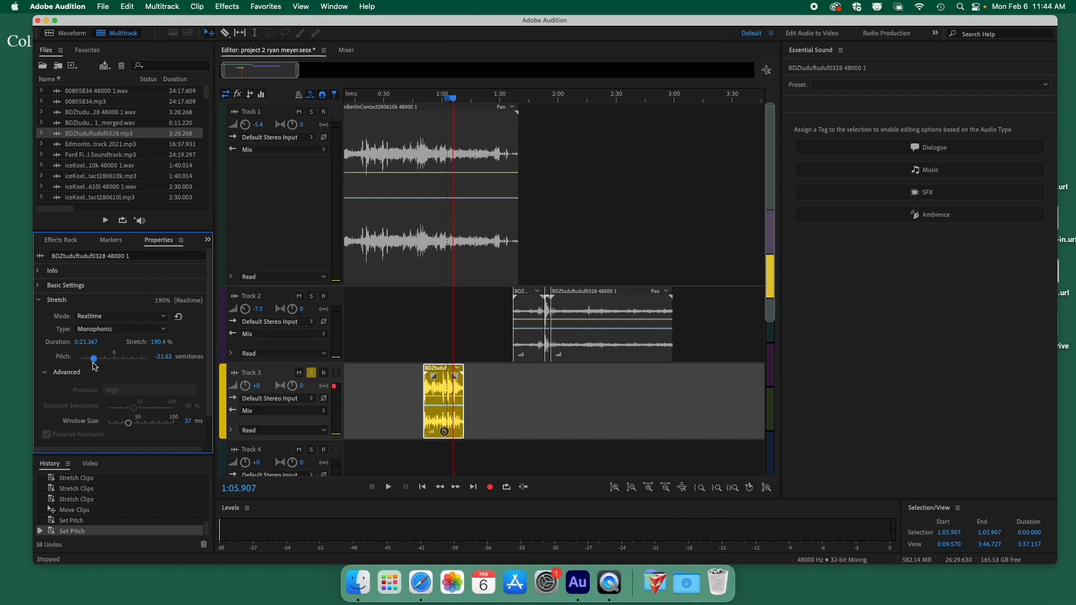
{"action": "key", "text": "space"}
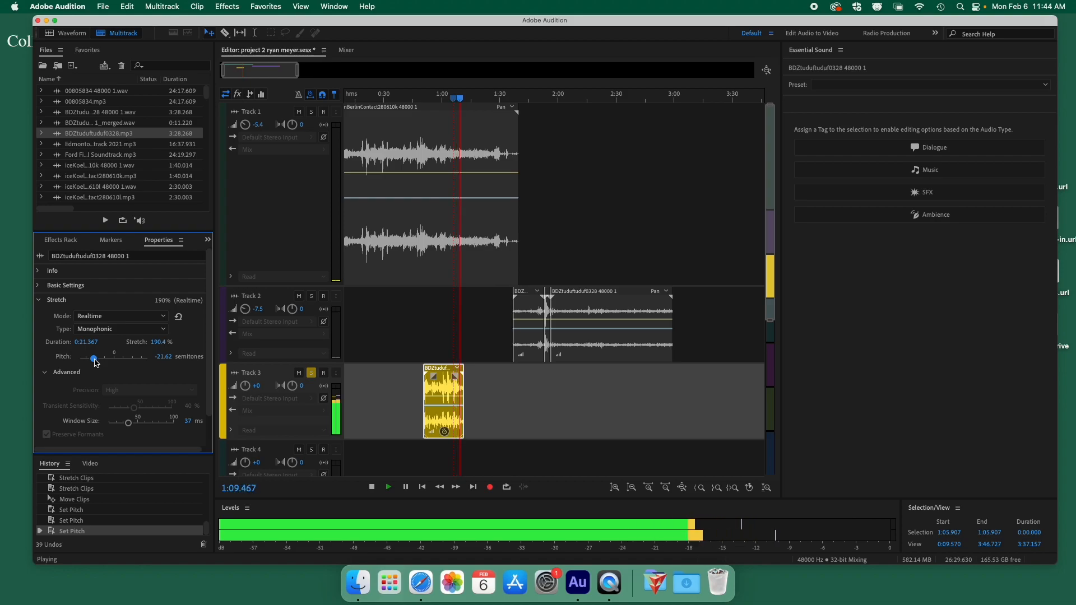
{"action": "key", "text": "space"}
Fine-tune the clip's pitch while playing from 0:47, settling at -19.15 semitones.
{"action": "left_click_drag", "start_coordinate": [96, 364], "coordinate": [88, 362]}
{"action": "left_click", "coordinate": [418, 99]}
{"action": "key", "text": "space"}
{"action": "left_click_drag", "start_coordinate": [418, 100], "coordinate": [431, 98]}
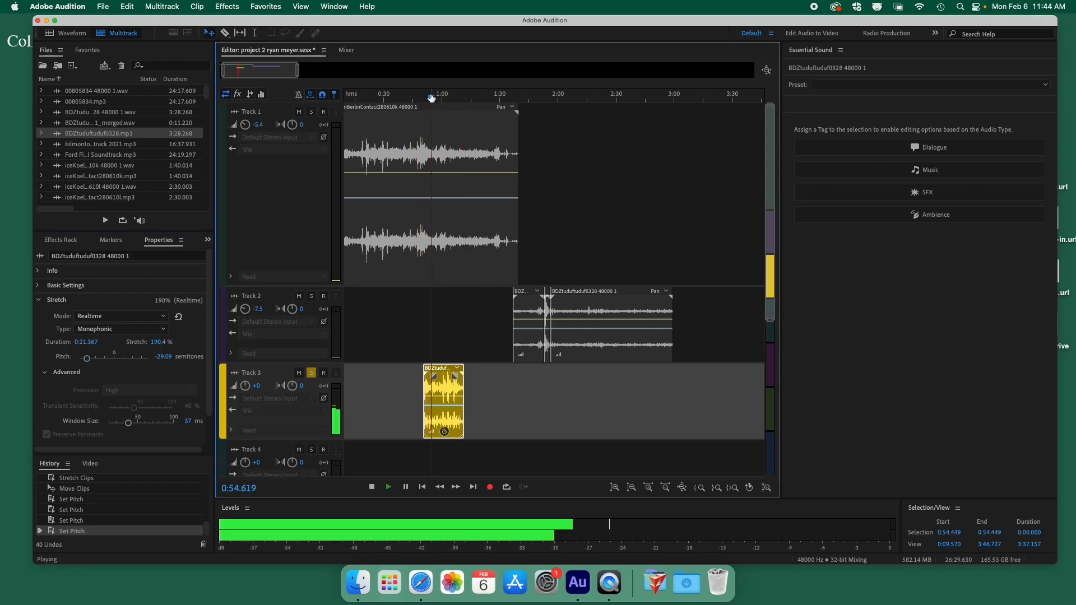
{"action": "left_click", "coordinate": [88, 362]}
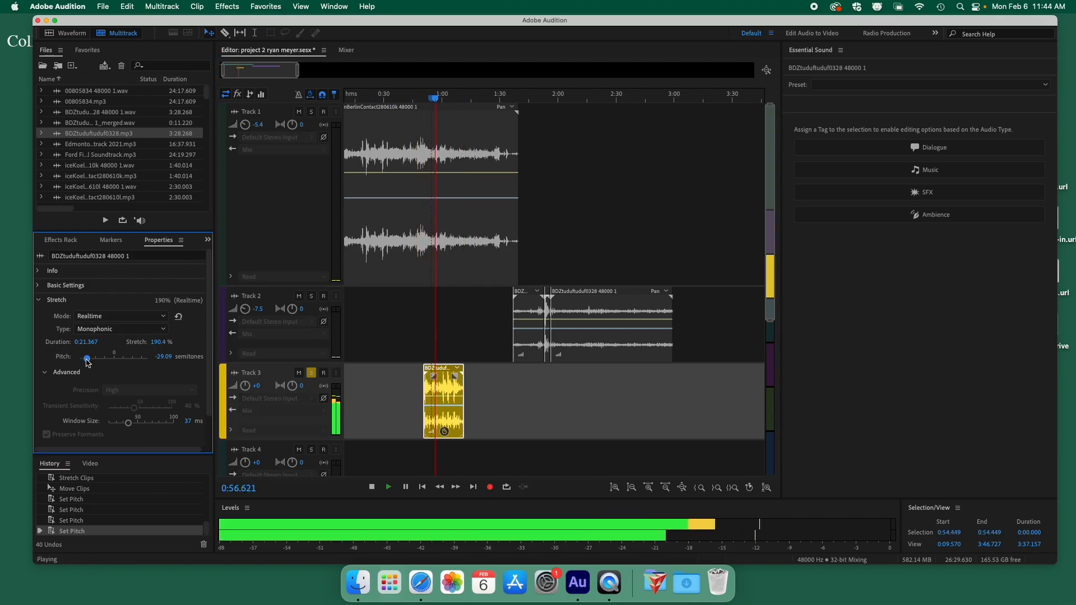
{"action": "left_click_drag", "start_coordinate": [88, 363], "coordinate": [83, 363]}
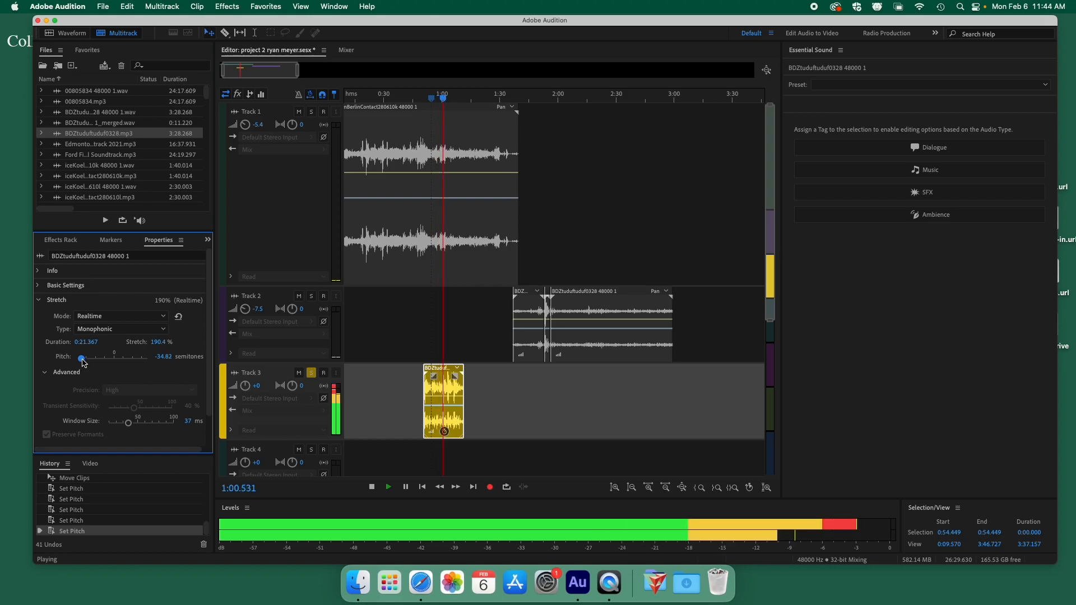
{"action": "key", "text": "space"}
{"action": "left_click_drag", "start_coordinate": [83, 363], "coordinate": [99, 365]}
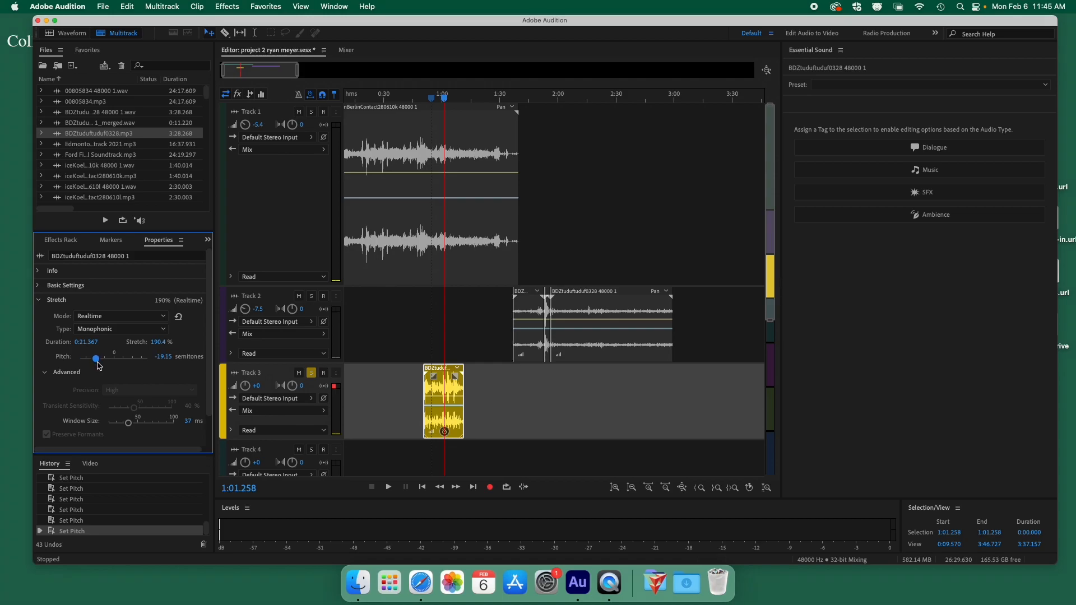
{"action": "scroll", "coordinate": [161, 344], "scroll_direction": "down", "scroll_amount": 2}
{"action": "scroll", "coordinate": [163, 346], "scroll_direction": "up", "scroll_amount": 2}
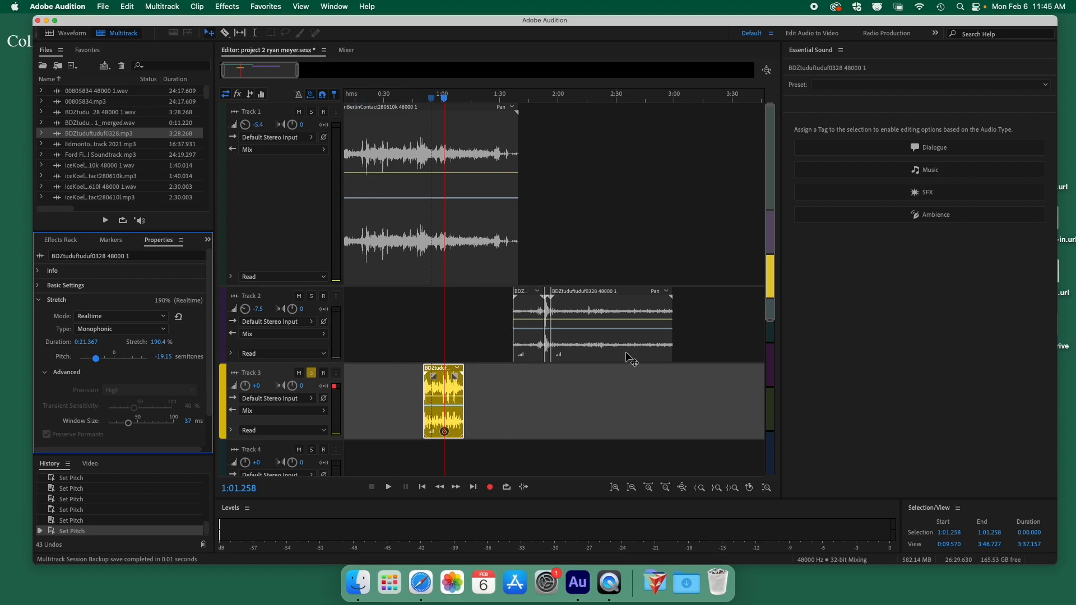
{"action": "left_click_drag", "start_coordinate": [781, 142], "coordinate": [979, 146]}
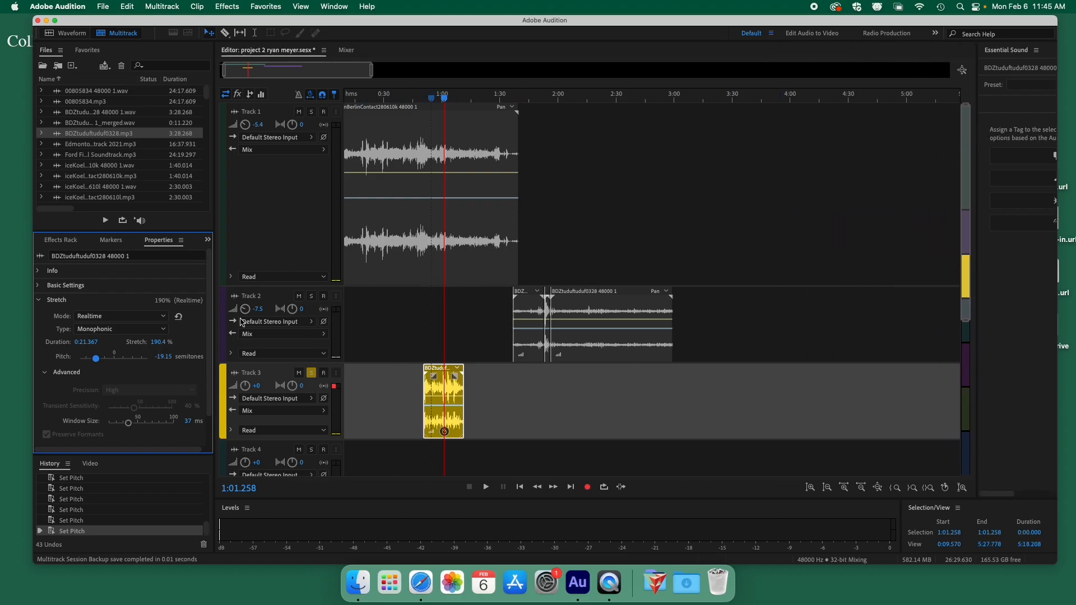
{"action": "double_click", "coordinate": [439, 389]}
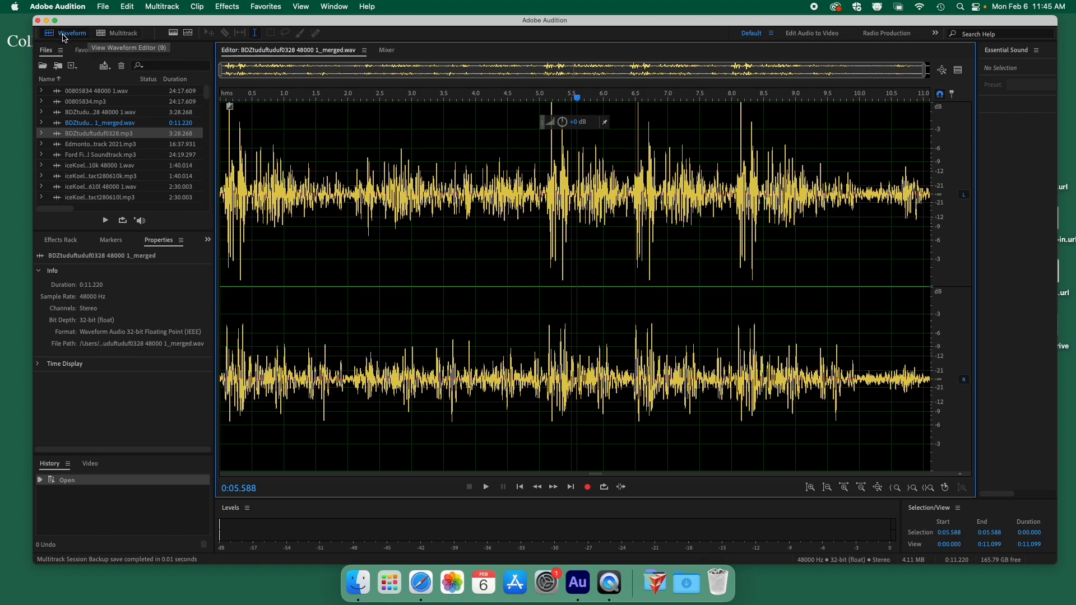
Play the merged wav from near its start before editing it.
{"action": "left_click", "coordinate": [272, 152]}
{"action": "key", "text": "space"}
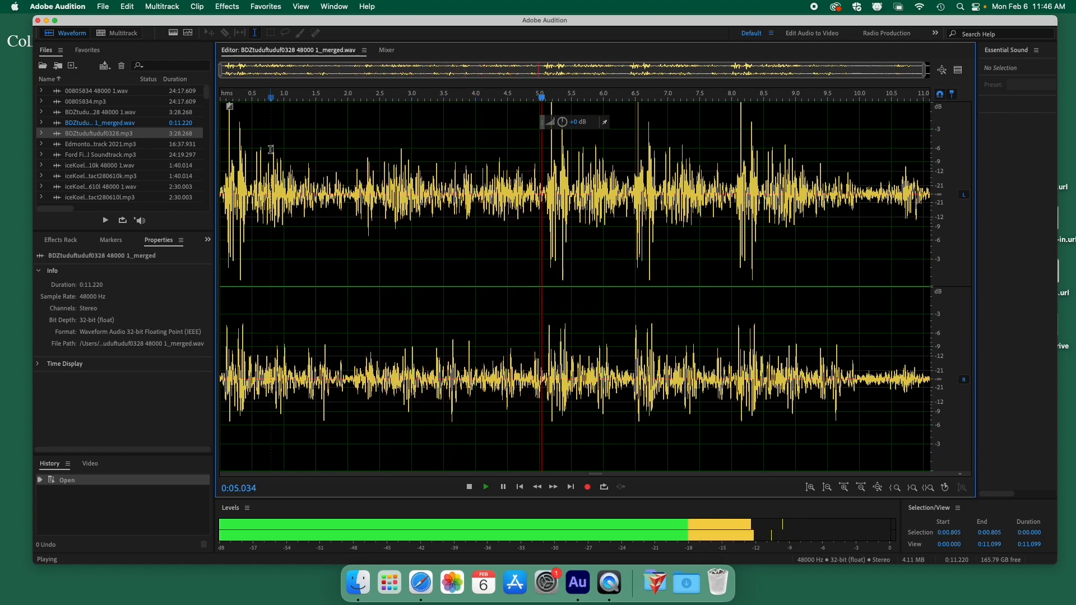
{"action": "key", "text": "space"}
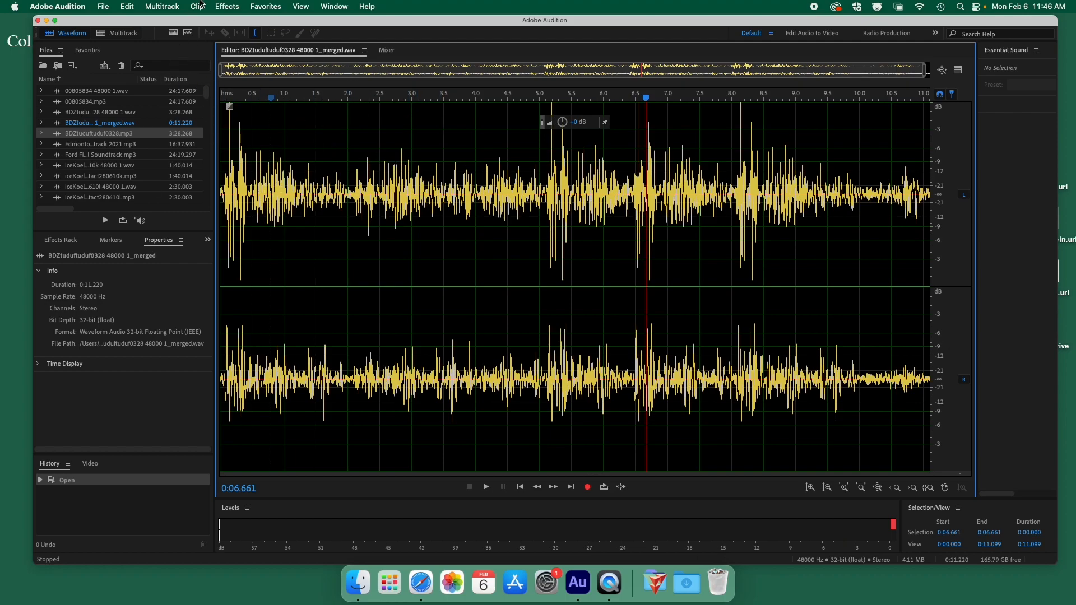
Apply Effects > Reverse to the whole merged recording and play the reversed audio.
{"action": "left_click", "coordinate": [227, 6]}
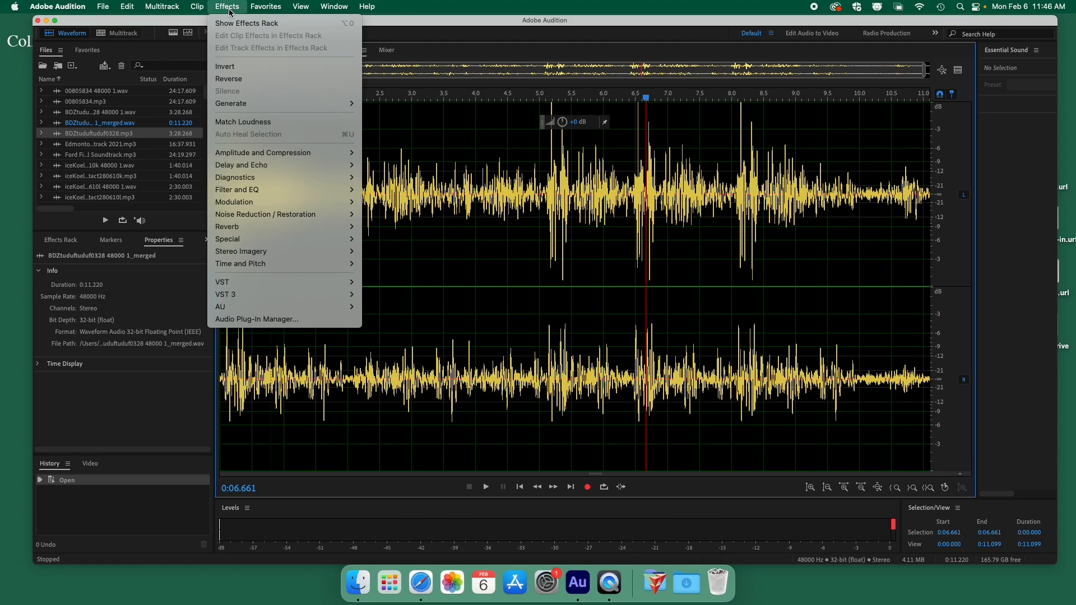
{"action": "left_click", "coordinate": [267, 80]}
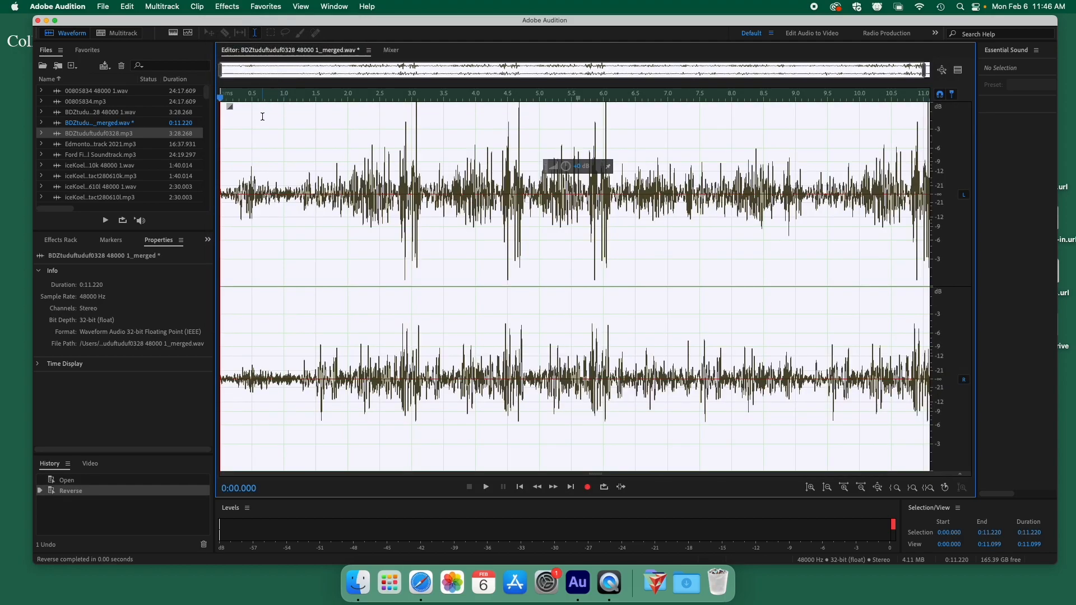
{"action": "left_click", "coordinate": [263, 116]}
{"action": "key", "text": "space"}
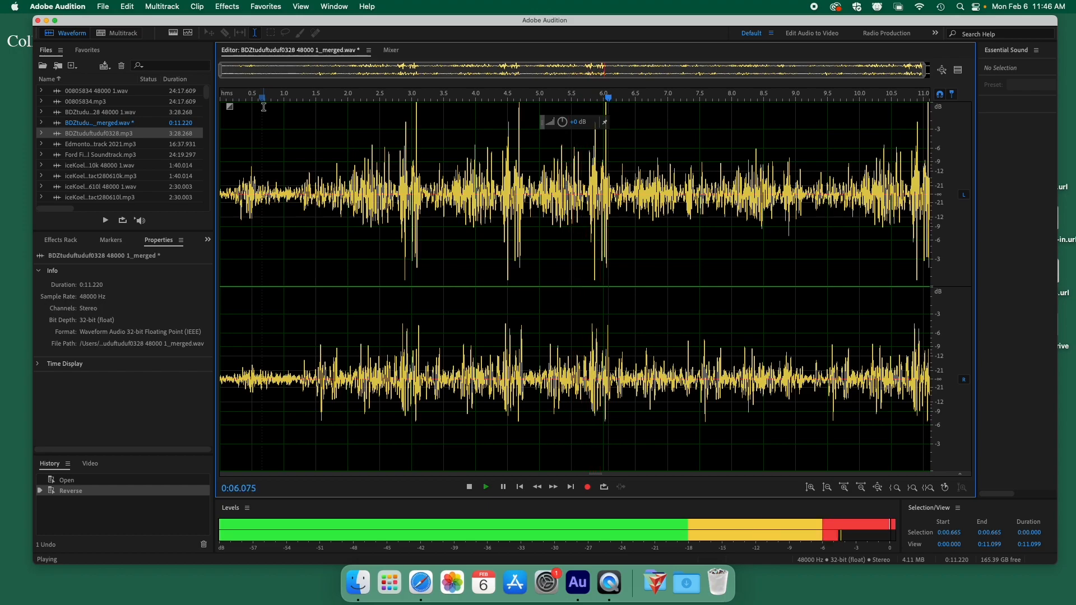
{"action": "key", "text": "space"}
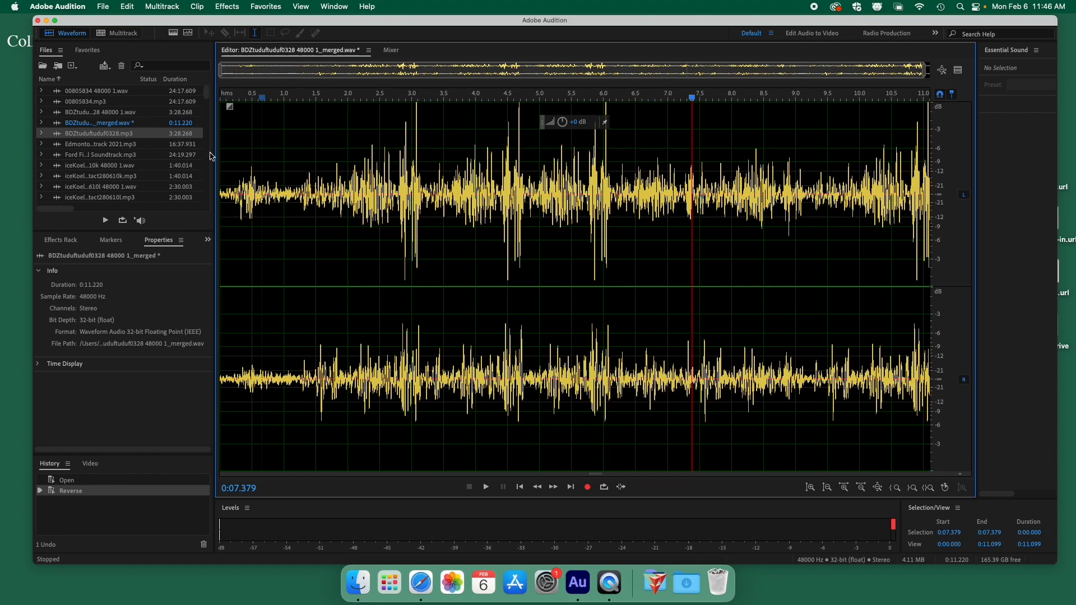
Open Ford Fireworks 2022 Pyromusical Soundtrack.mp3 and delete everything after 0:27.642.
{"action": "double_click", "coordinate": [127, 155]}
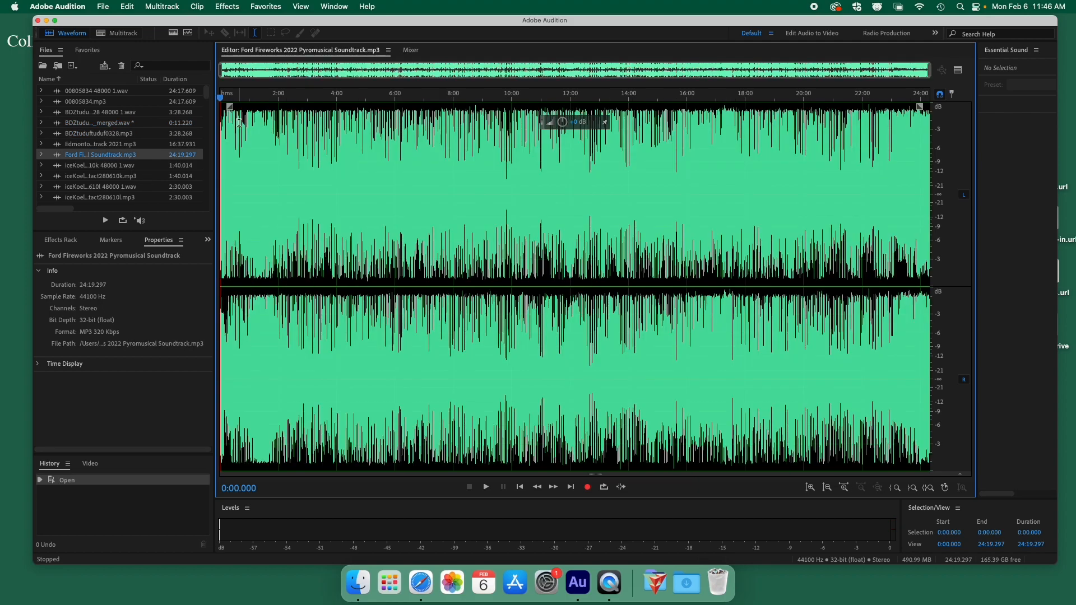
{"action": "key", "text": "space"}
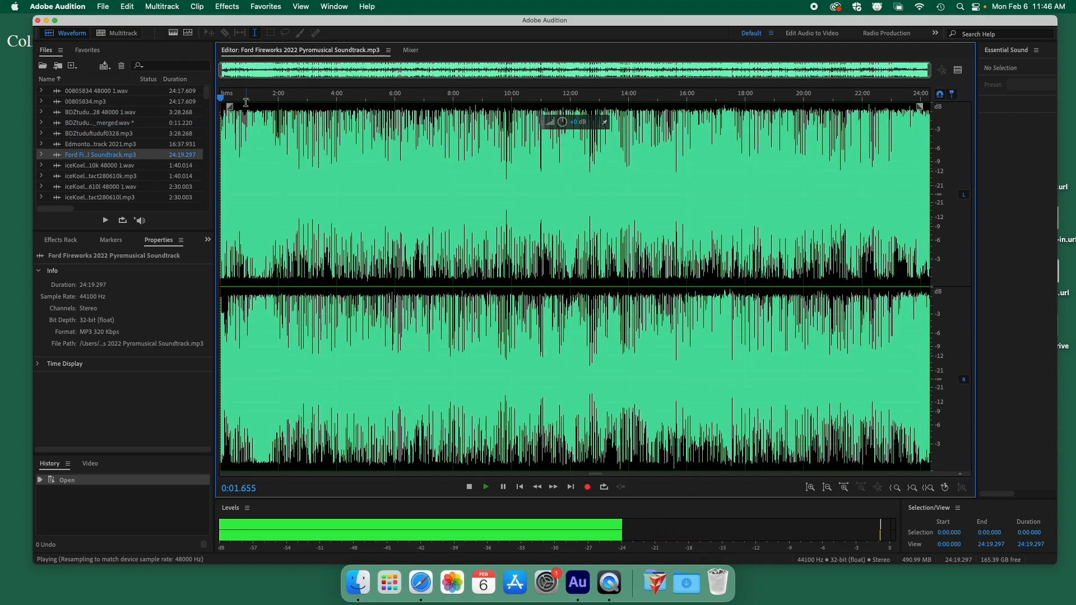
{"action": "key", "text": "space"}
{"action": "left_click_drag", "start_coordinate": [233, 150], "coordinate": [962, 155]}
{"action": "key", "text": "Delete"}
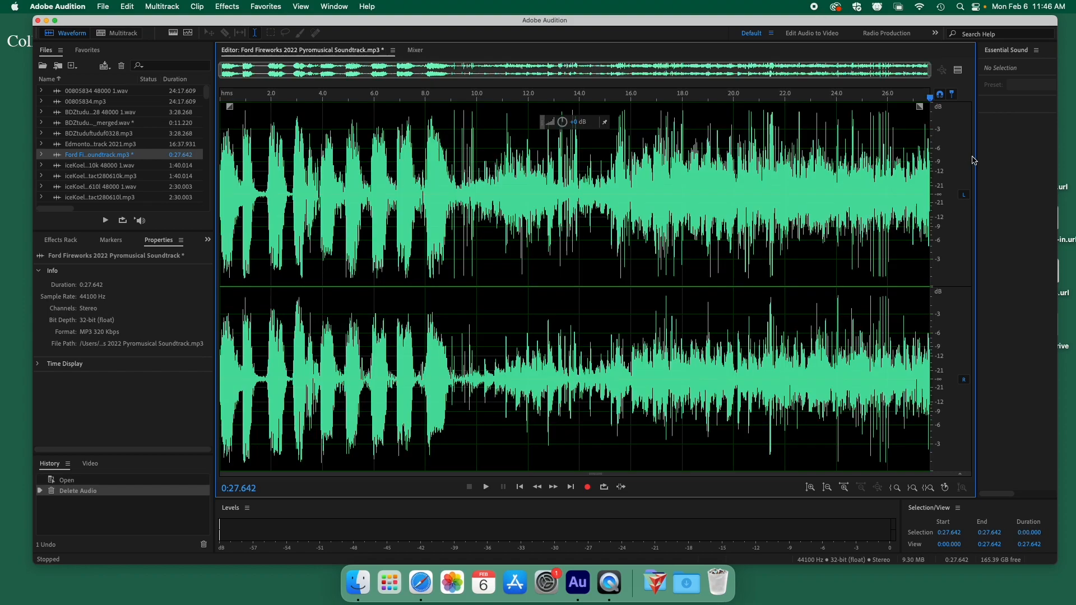
{"action": "left_click", "coordinate": [262, 153]}
{"action": "key", "text": "space"}
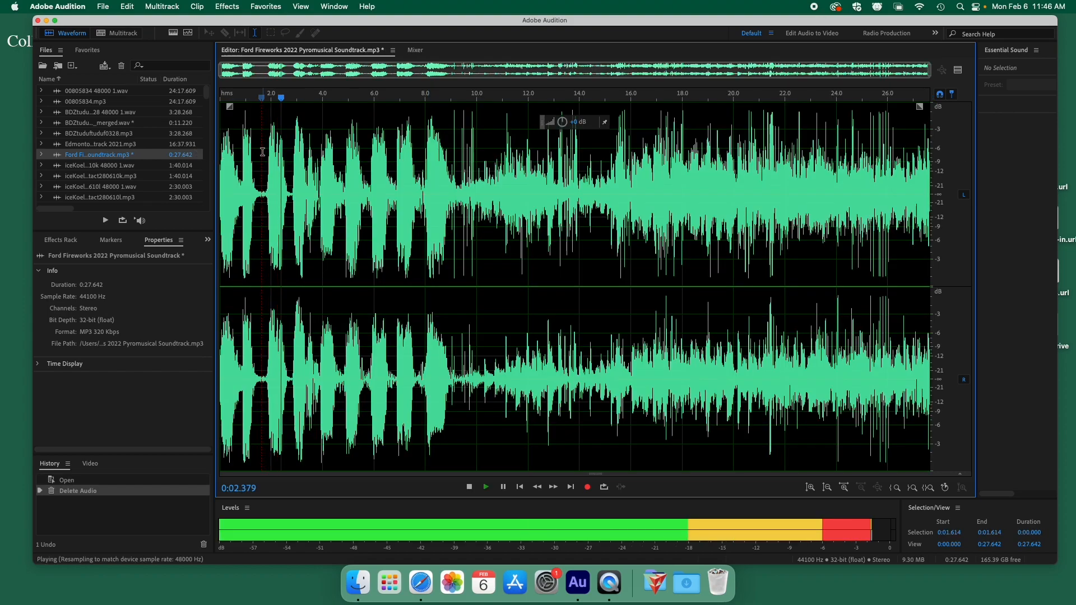
{"action": "key", "text": "space"}
Reverse the trimmed soundtrack and play it from 0:18.959.
{"action": "left_click", "coordinate": [227, 6]}
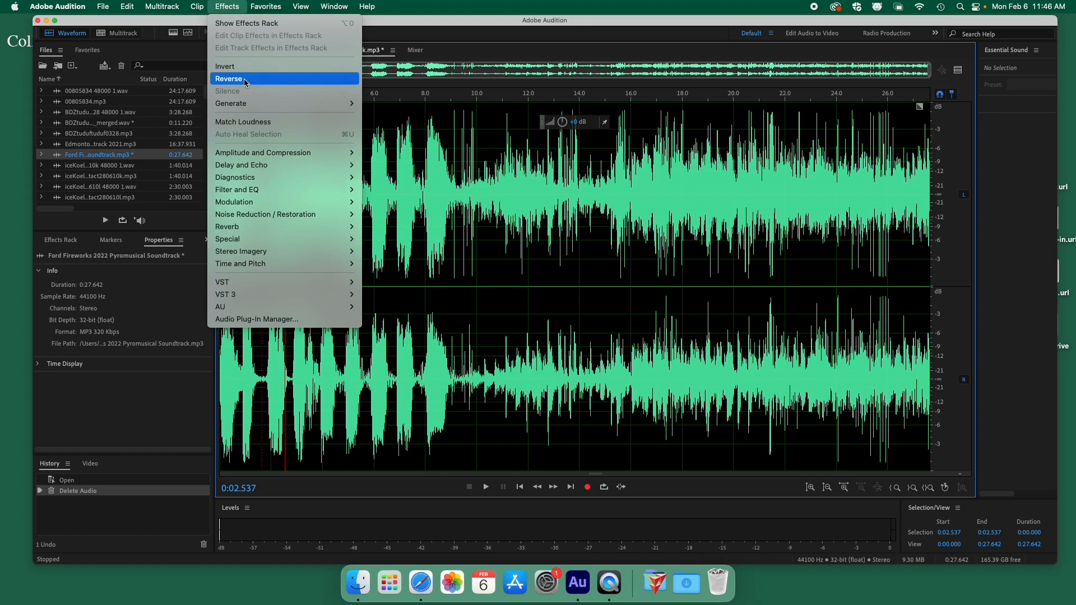
{"action": "left_click", "coordinate": [246, 82]}
{"action": "left_click", "coordinate": [707, 128]}
{"action": "key", "text": "space"}
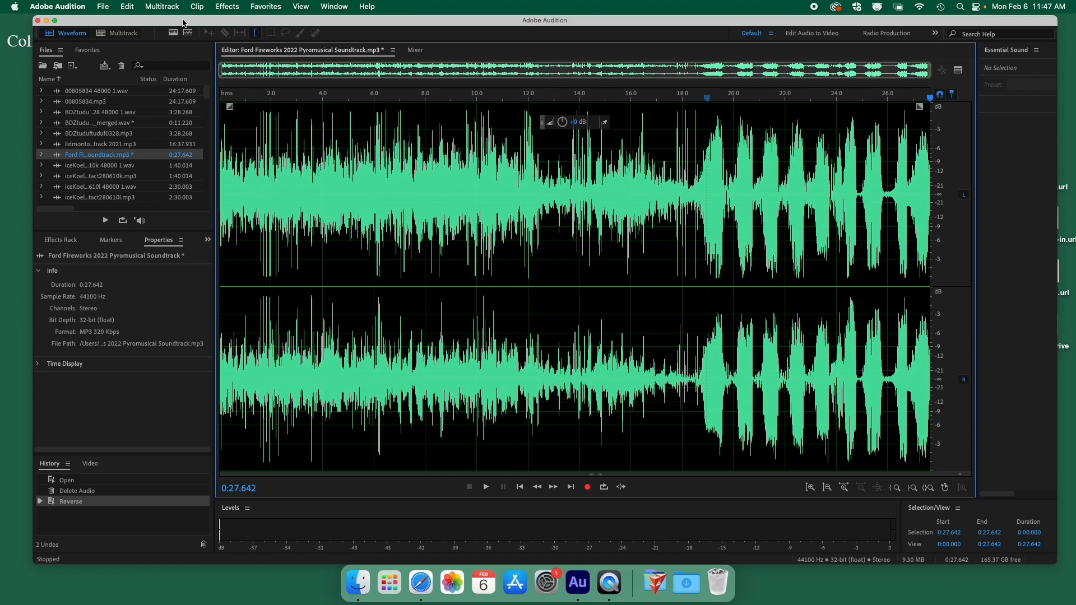
Return to the multitrack session, shorten Track 2, enlarge Track 3, and show the Effects Rack.
{"action": "left_click", "coordinate": [122, 35]}
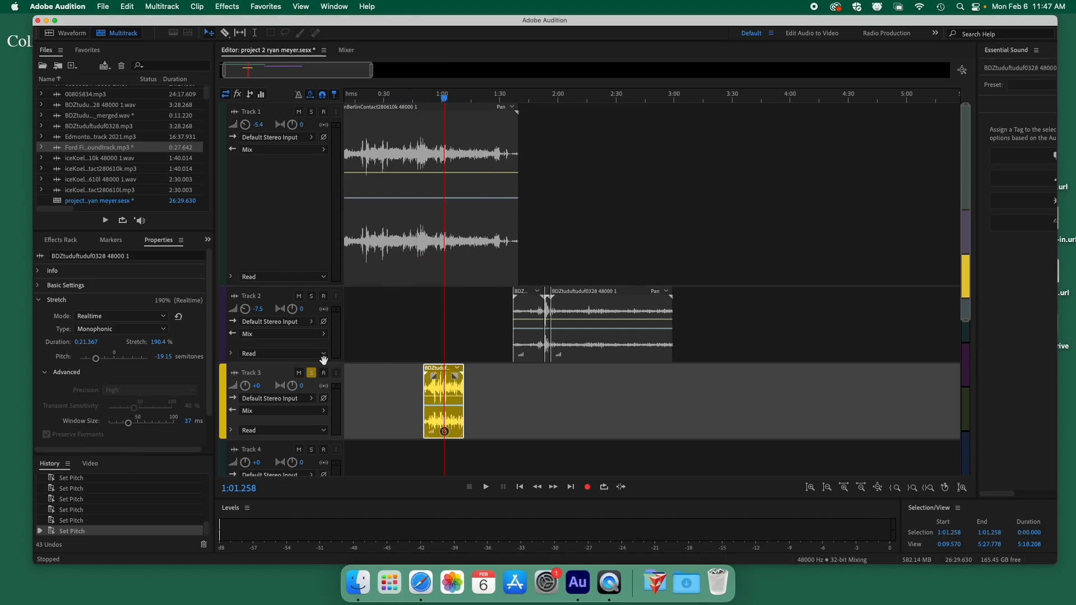
{"action": "left_click_drag", "start_coordinate": [306, 359], "coordinate": [306, 355]}
{"action": "left_click_drag", "start_coordinate": [308, 437], "coordinate": [308, 458]}
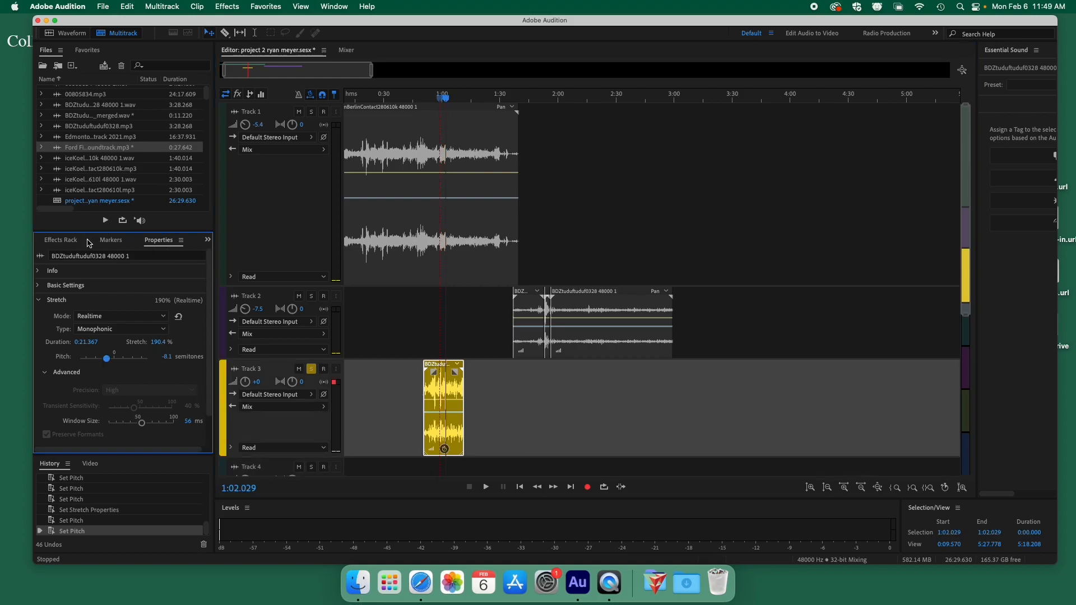
{"action": "left_click", "coordinate": [58, 241]}
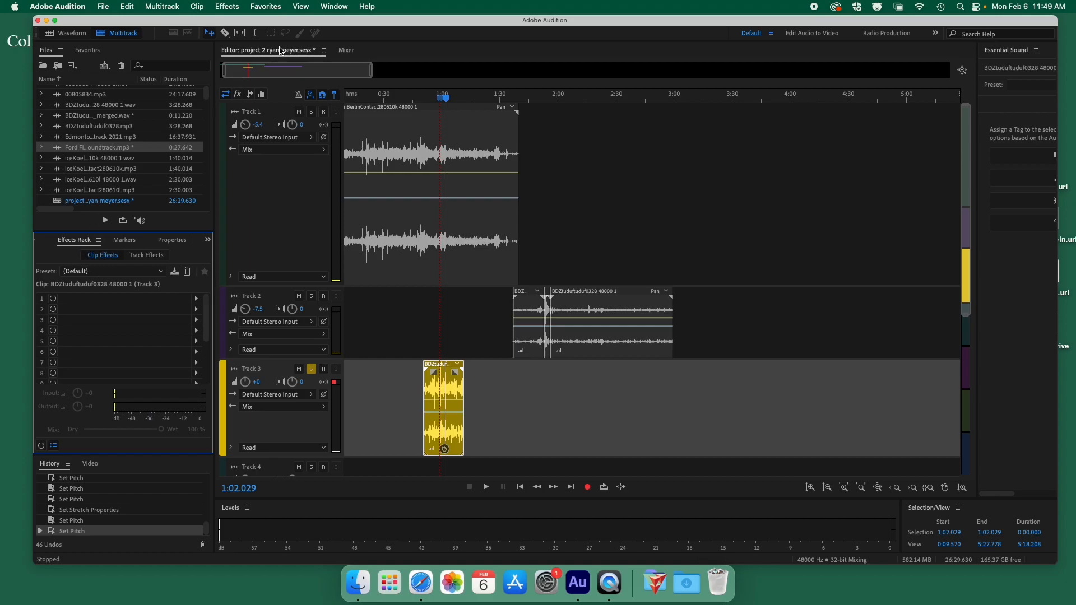
Put Parametric Equalizer from Filter and EQ into clip-effect slot 1 of the Track 3 clip.
{"action": "left_click", "coordinate": [327, 7]}
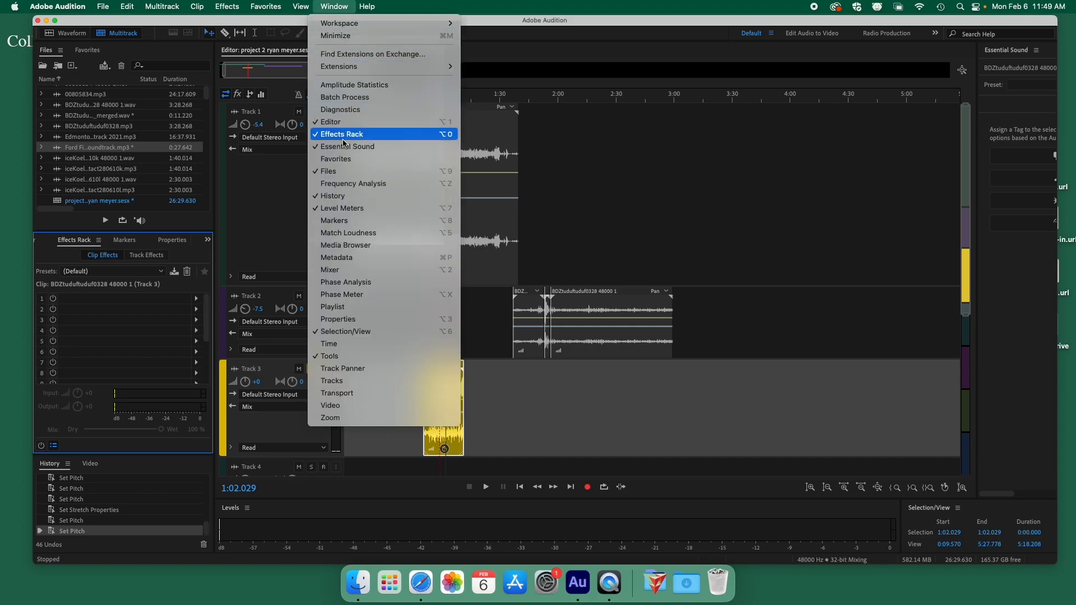
{"action": "left_click", "coordinate": [166, 226]}
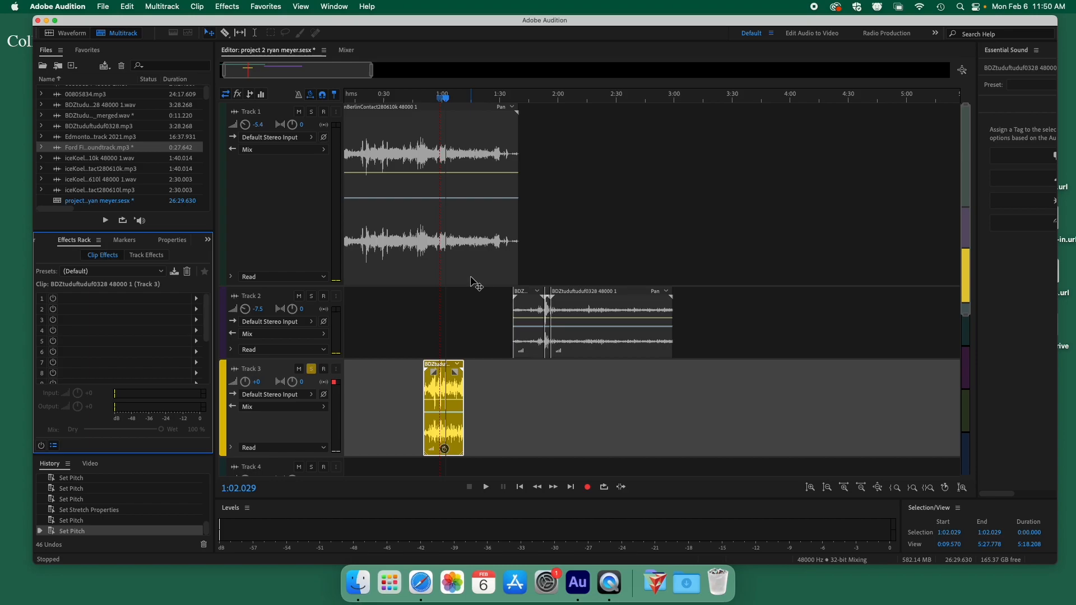
{"action": "left_click", "coordinate": [450, 388]}
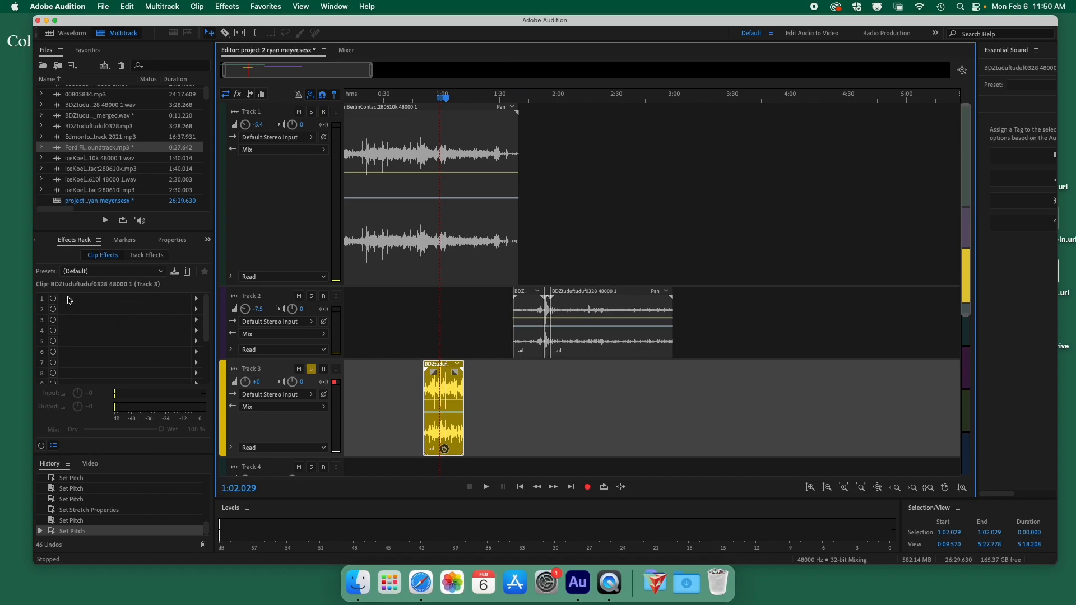
{"action": "left_click", "coordinate": [197, 298]}
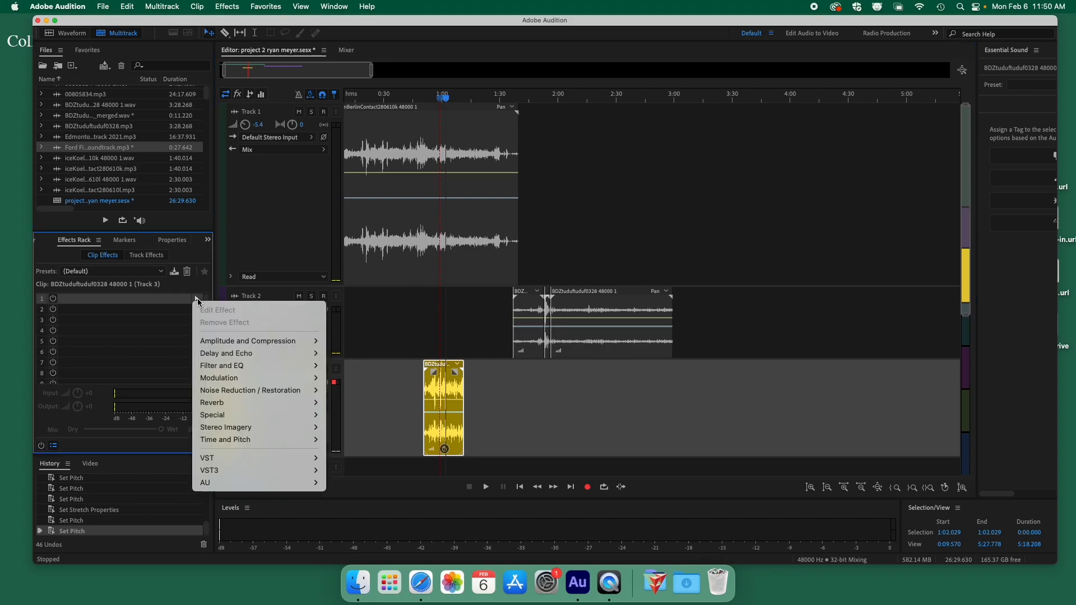
{"action": "mouse_move", "coordinate": [253, 366]}
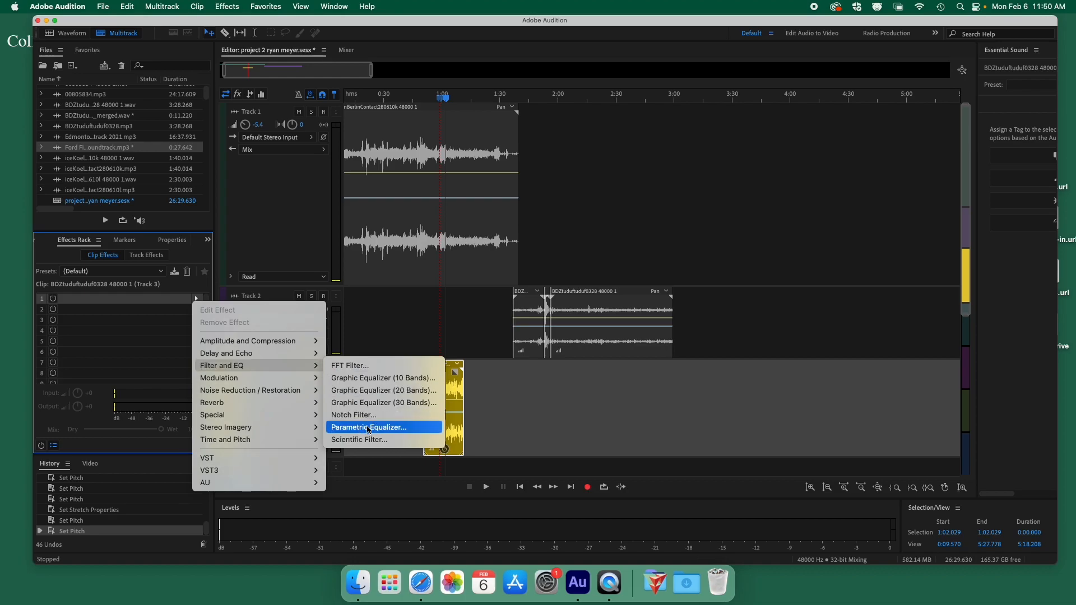
{"action": "left_click", "coordinate": [400, 429]}
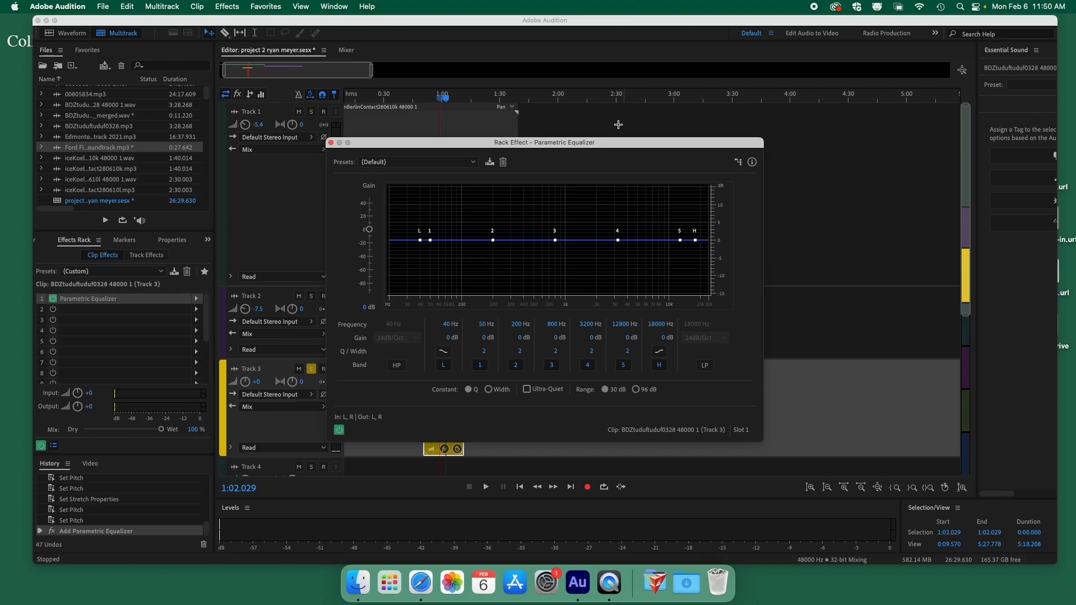
Move the equalizer window aside and play from 0:50.685 with Loop Playback turned on.
{"action": "left_click_drag", "start_coordinate": [555, 142], "coordinate": [776, 87]}
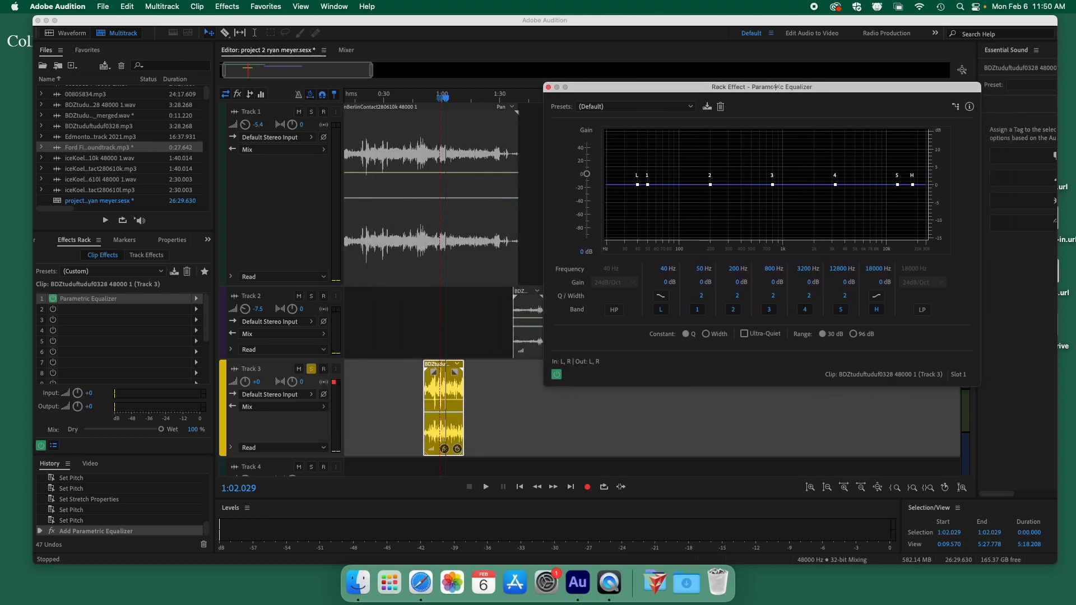
{"action": "left_click", "coordinate": [425, 97]}
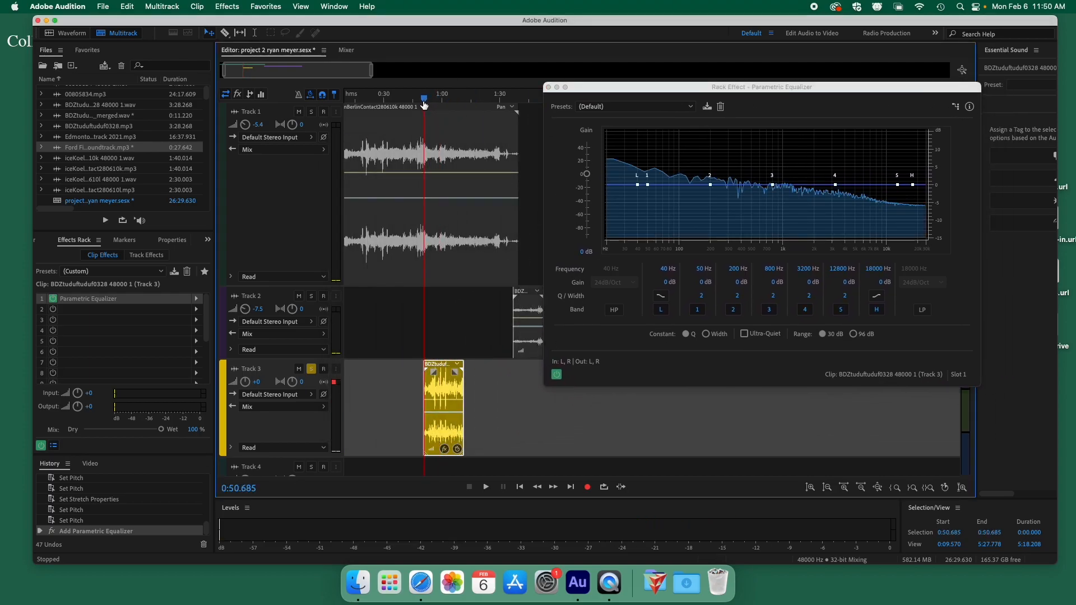
{"action": "key", "text": "space"}
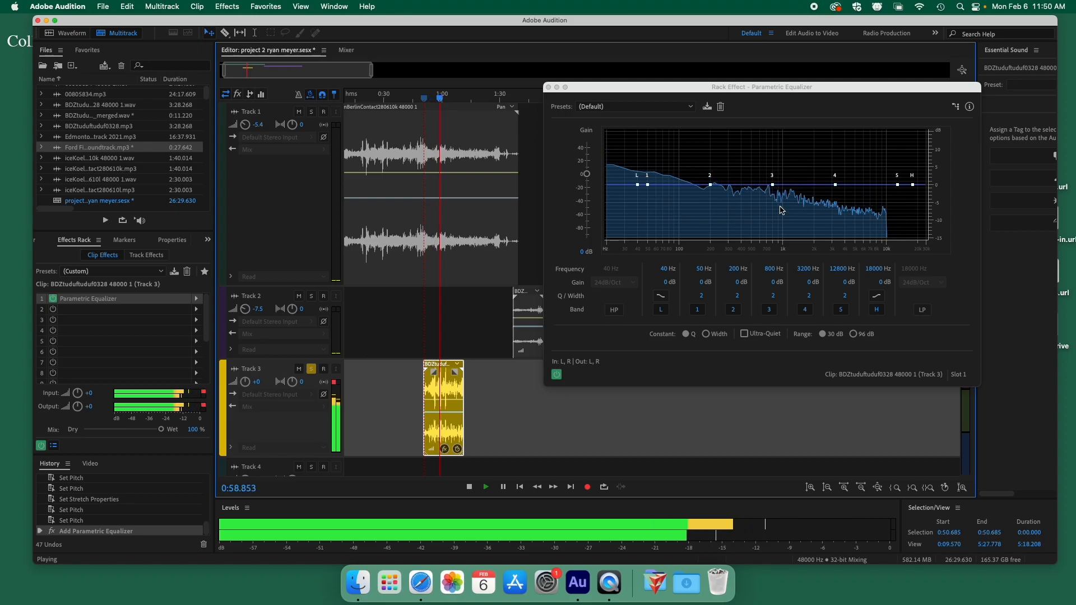
{"action": "key", "text": "space"}
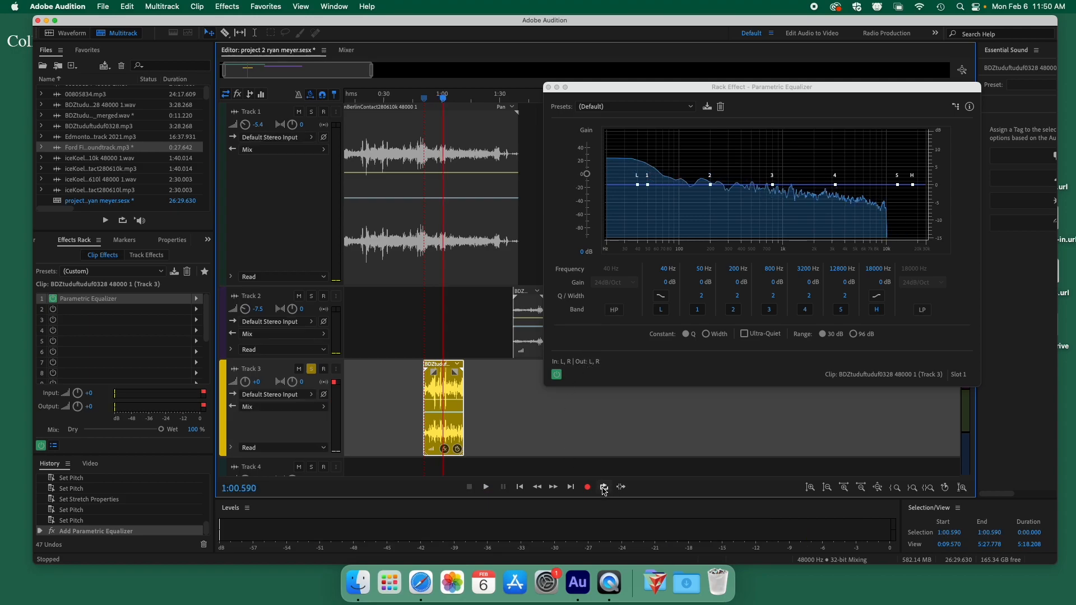
{"action": "left_click", "coordinate": [604, 488]}
{"action": "key", "text": "space"}
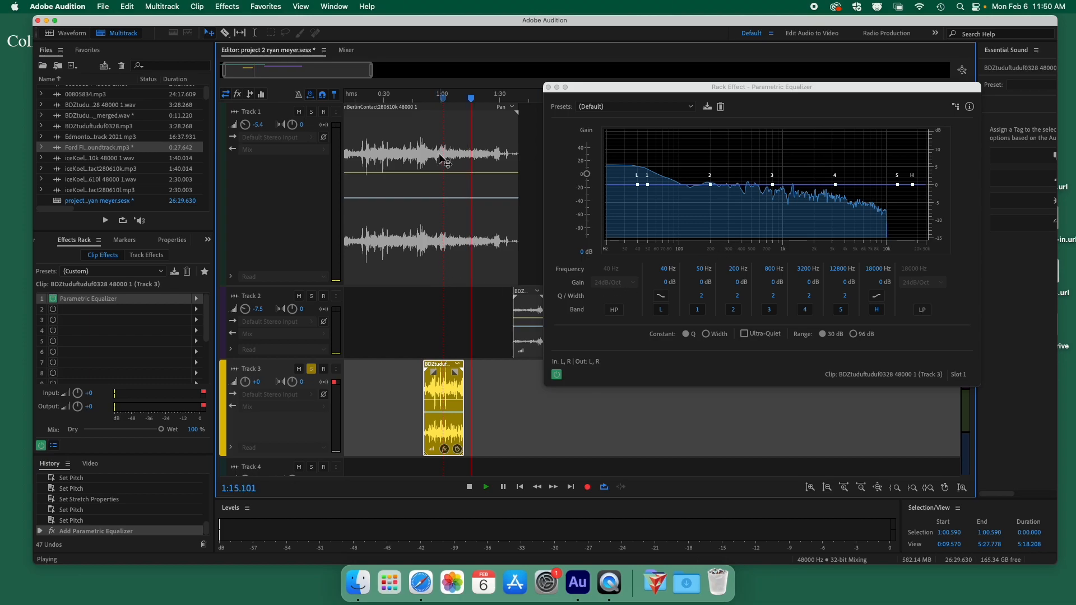
{"action": "key", "text": "space"}
Select a time range over the Track 3 clip with the Time Selection tool and loop-play it.
{"action": "left_click", "coordinate": [255, 33]}
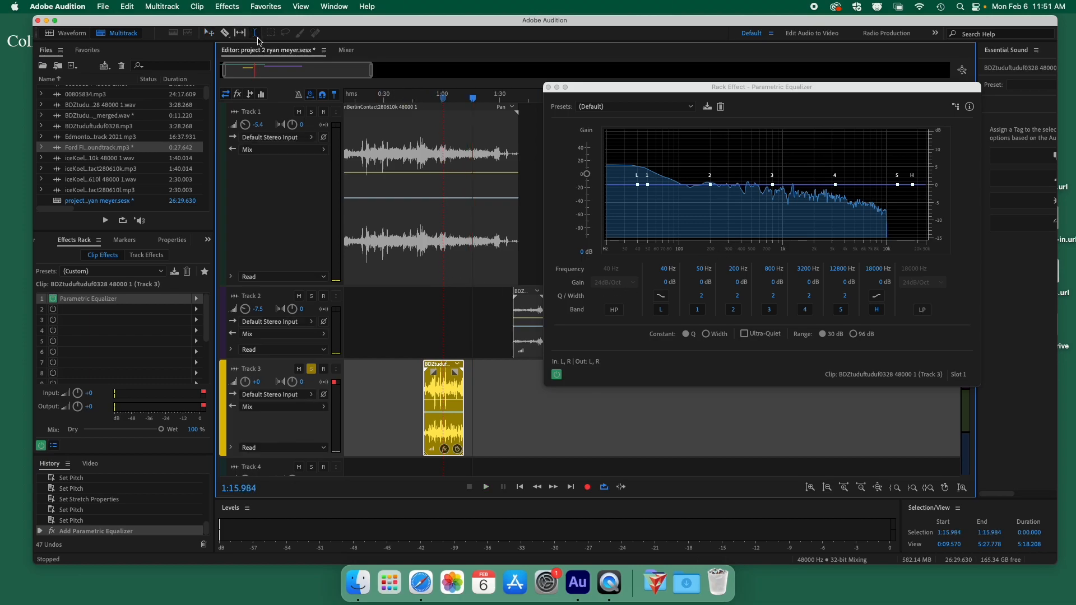
{"action": "left_click", "coordinate": [448, 96]}
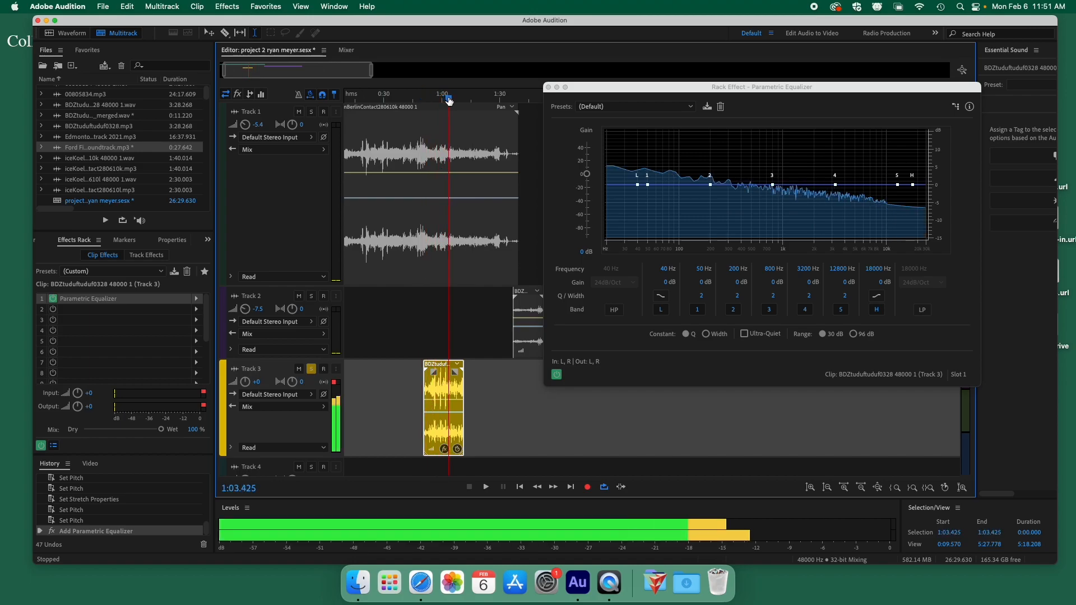
{"action": "left_click_drag", "start_coordinate": [428, 391], "coordinate": [465, 392]}
{"action": "key", "text": "space"}
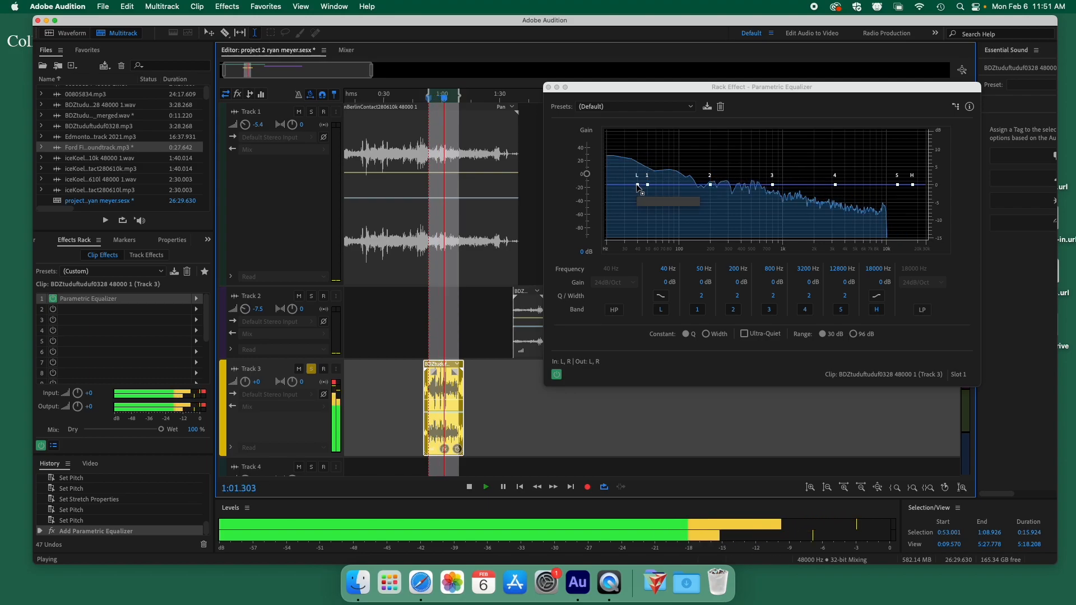
Shape the EQ curve: boost 401 Hz by 10.4 dB, cut 2045 Hz 15 dB, lows -15 dB, highs lifted.
{"action": "left_click_drag", "start_coordinate": [637, 186], "coordinate": [643, 218]}
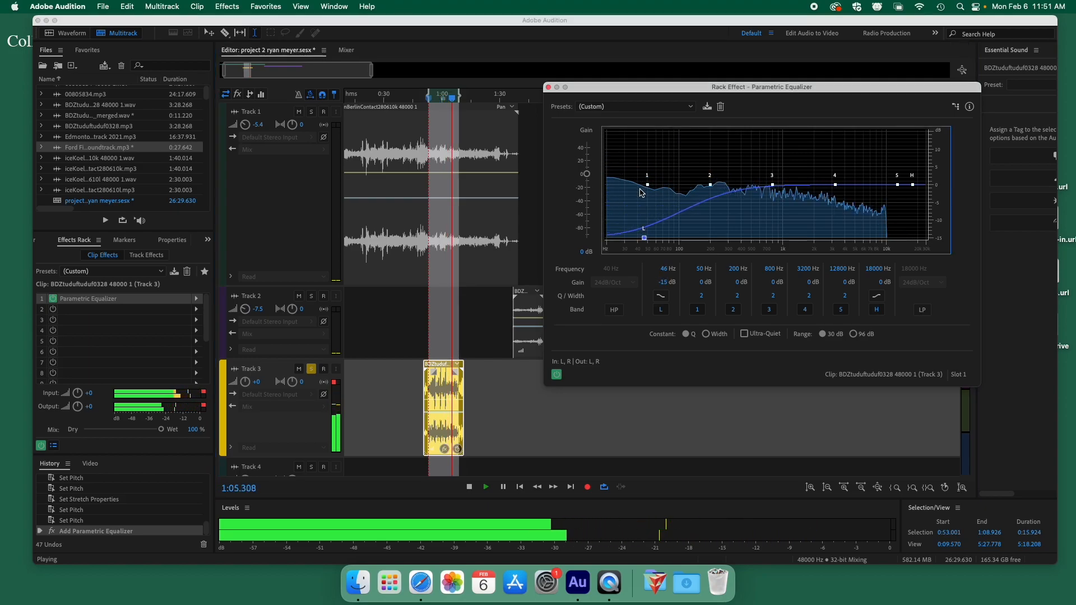
{"action": "left_click_drag", "start_coordinate": [833, 185], "coordinate": [722, 132]}
{"action": "left_click_drag", "start_coordinate": [816, 136], "coordinate": [757, 49]}
{"action": "left_click_drag", "start_coordinate": [757, 131], "coordinate": [841, 212]}
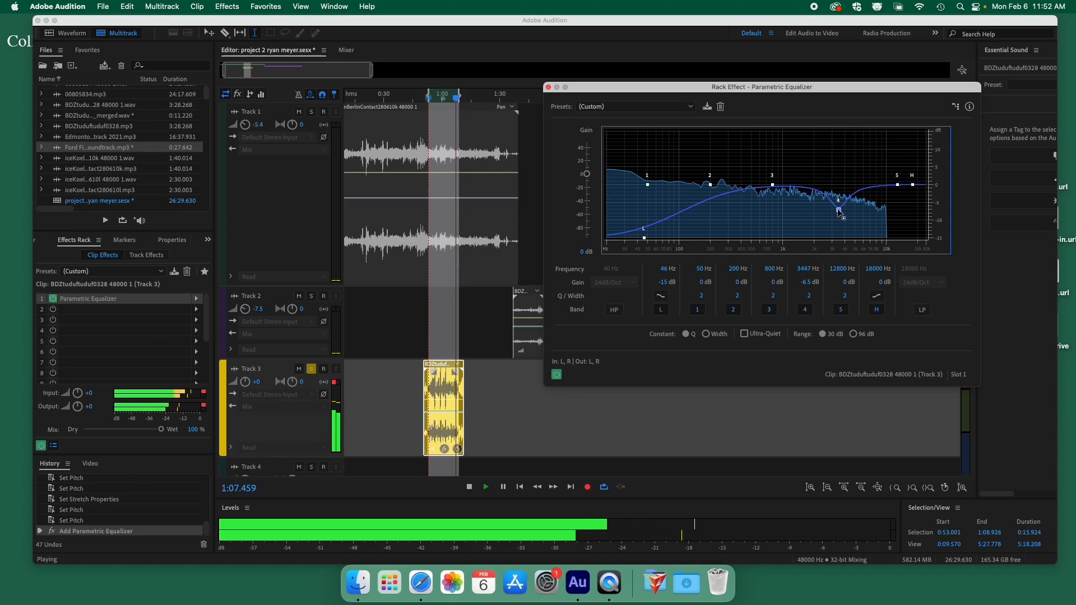
{"action": "left_click_drag", "start_coordinate": [841, 250], "coordinate": [816, 277]}
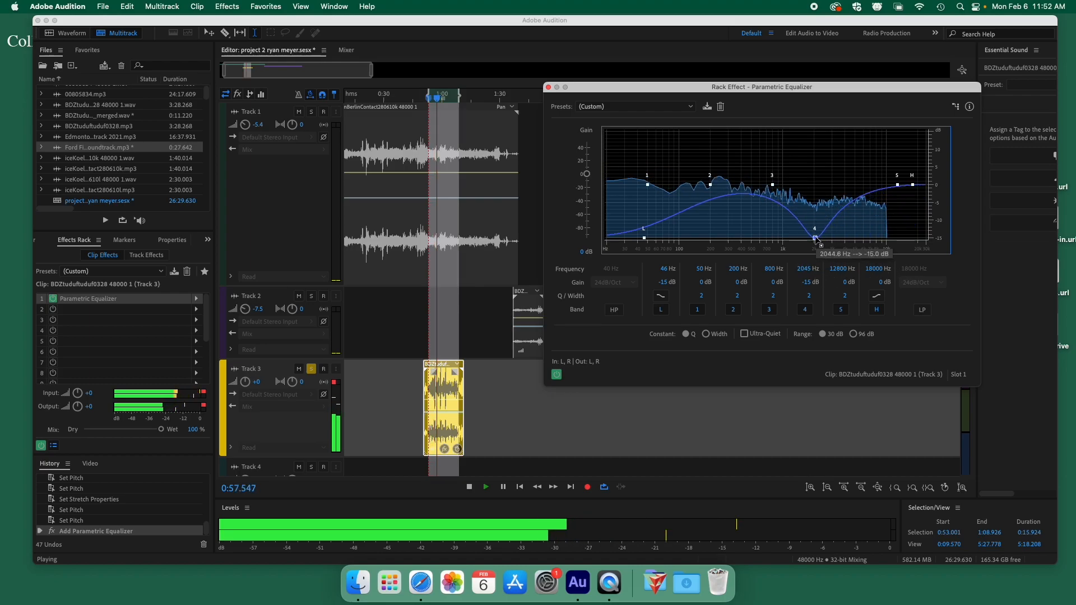
{"action": "left_click_drag", "start_coordinate": [644, 238], "coordinate": [607, 212]}
{"action": "left_click_drag", "start_coordinate": [912, 186], "coordinate": [770, 259]}
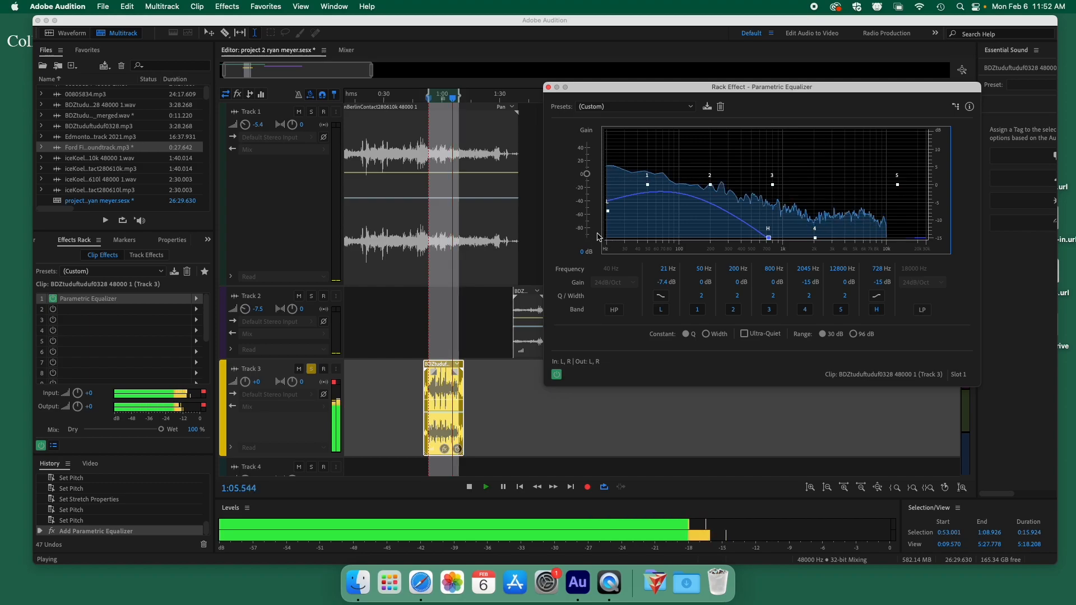
{"action": "left_click_drag", "start_coordinate": [605, 192], "coordinate": [598, 228]}
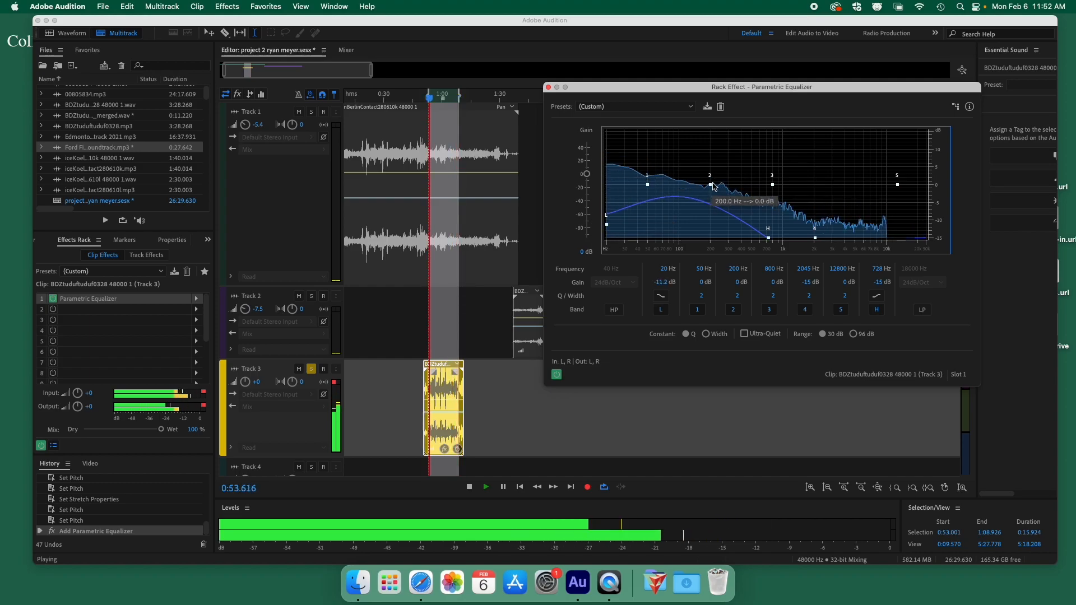
{"action": "left_click_drag", "start_coordinate": [711, 185], "coordinate": [764, 124]}
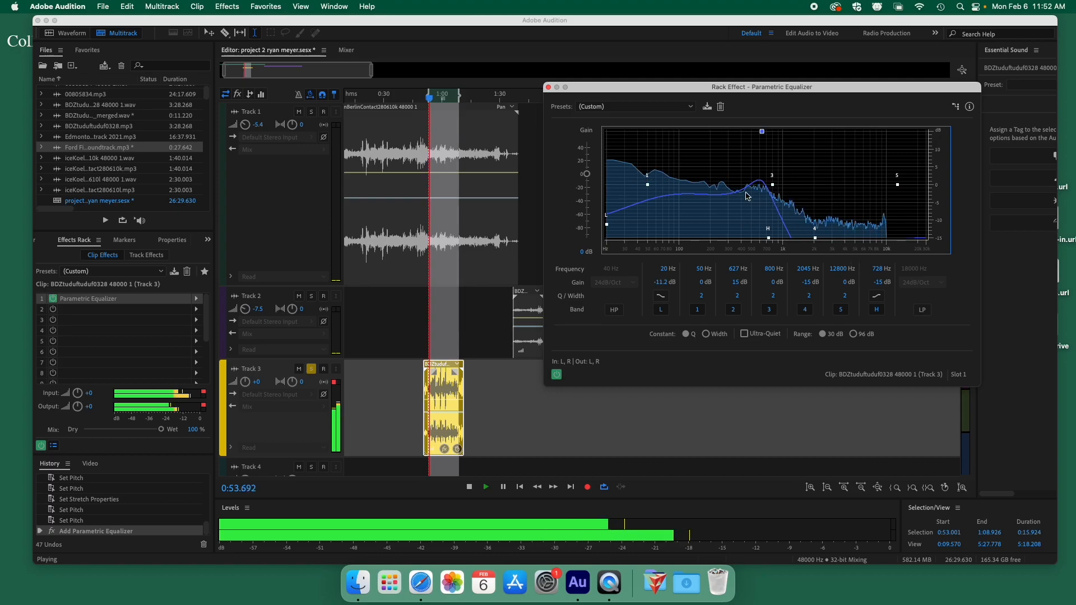
{"action": "left_click_drag", "start_coordinate": [768, 240], "coordinate": [811, 159]}
{"action": "left_click_drag", "start_coordinate": [762, 133], "coordinate": [742, 148]}
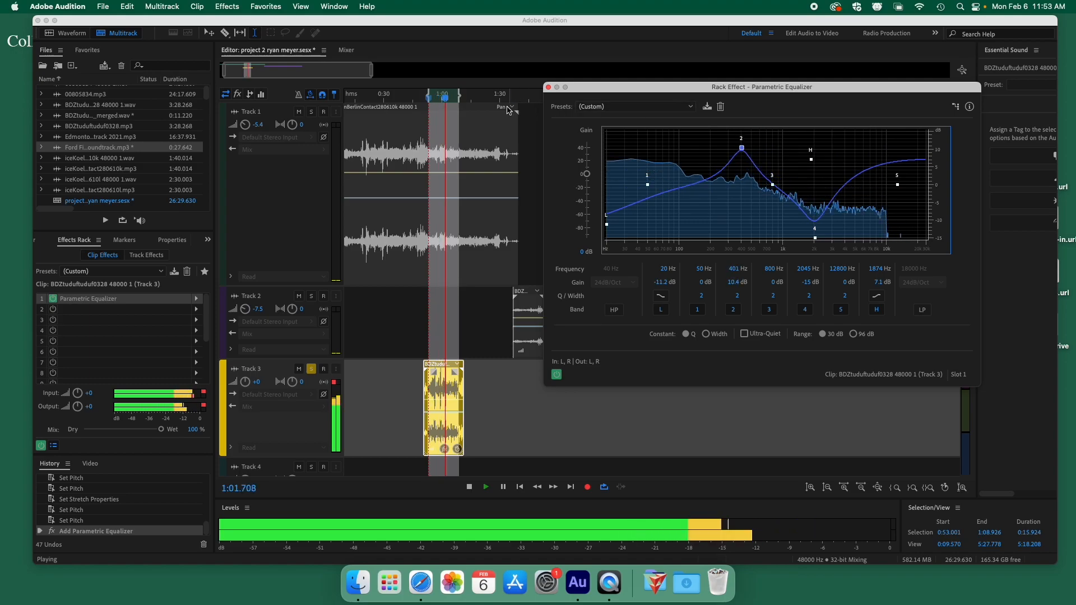
{"action": "left_click_drag", "start_coordinate": [607, 224], "coordinate": [607, 238]}
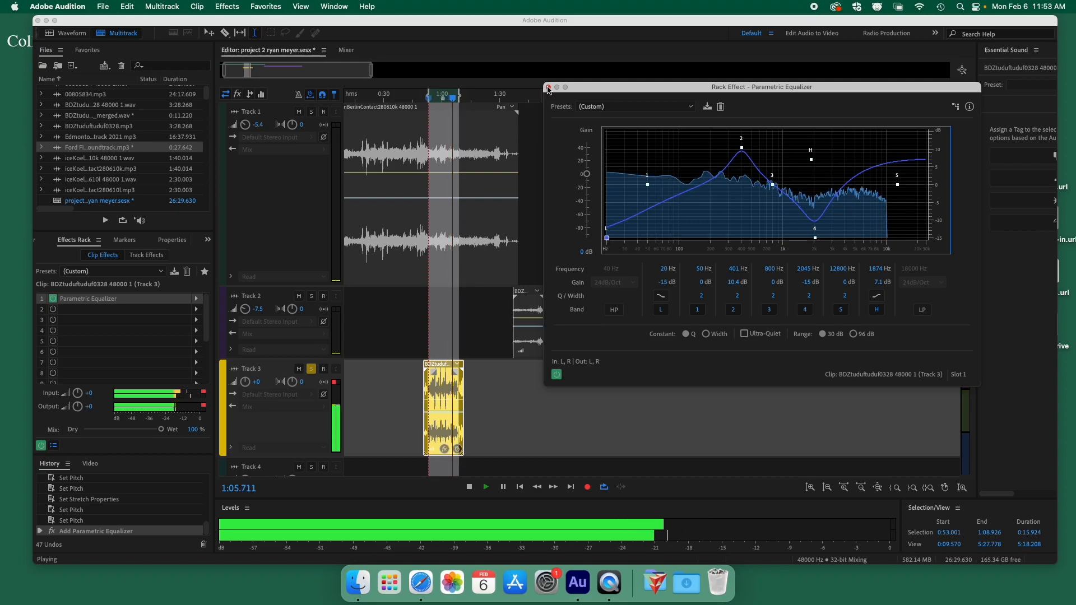
Close the Parametric Equalizer editor and stop playback.
{"action": "left_click", "coordinate": [549, 88]}
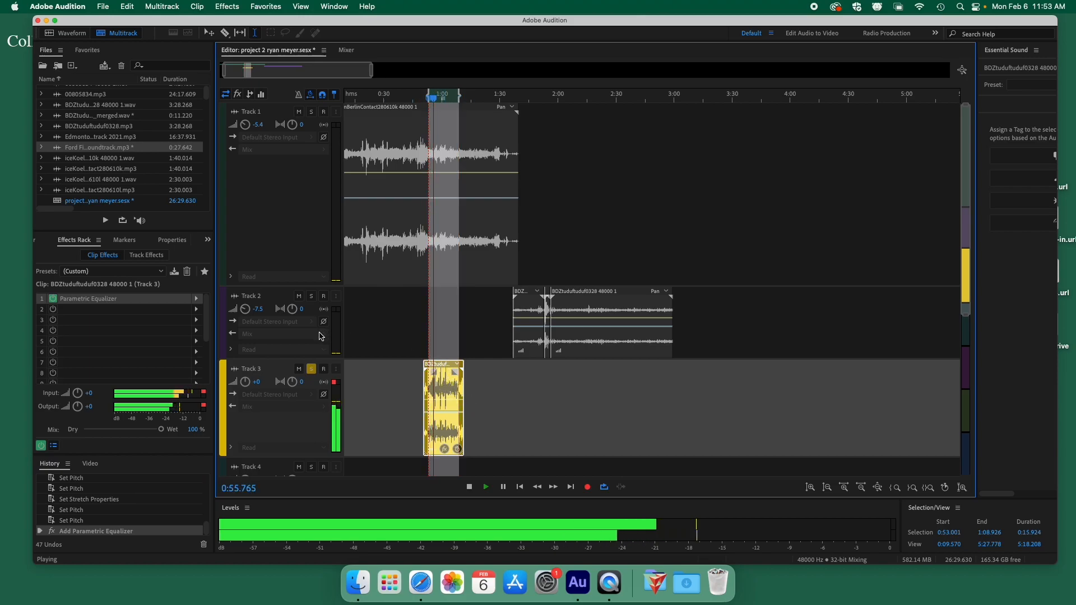
{"action": "key", "text": "space"}
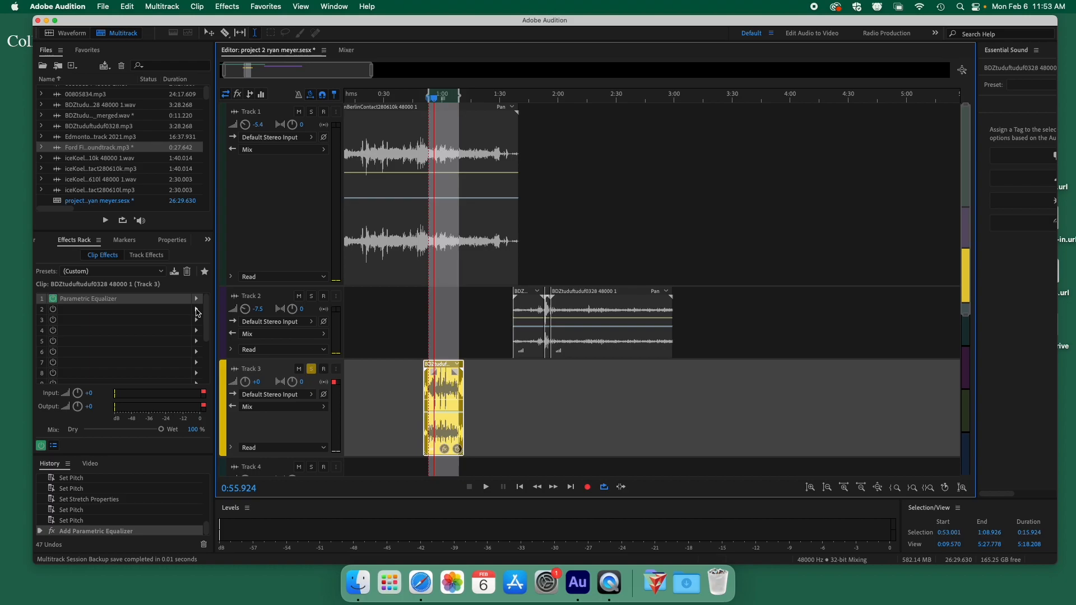
Add Reverb to the clip's second effect slot, accept the performance warning, and close its editor.
{"action": "left_click", "coordinate": [196, 312]}
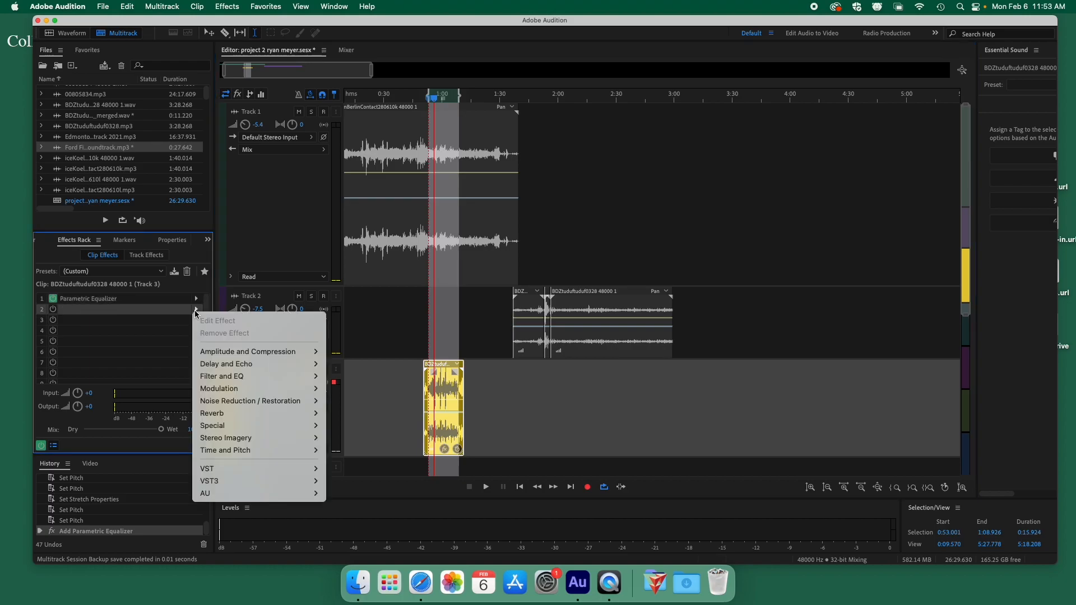
{"action": "mouse_move", "coordinate": [244, 420]}
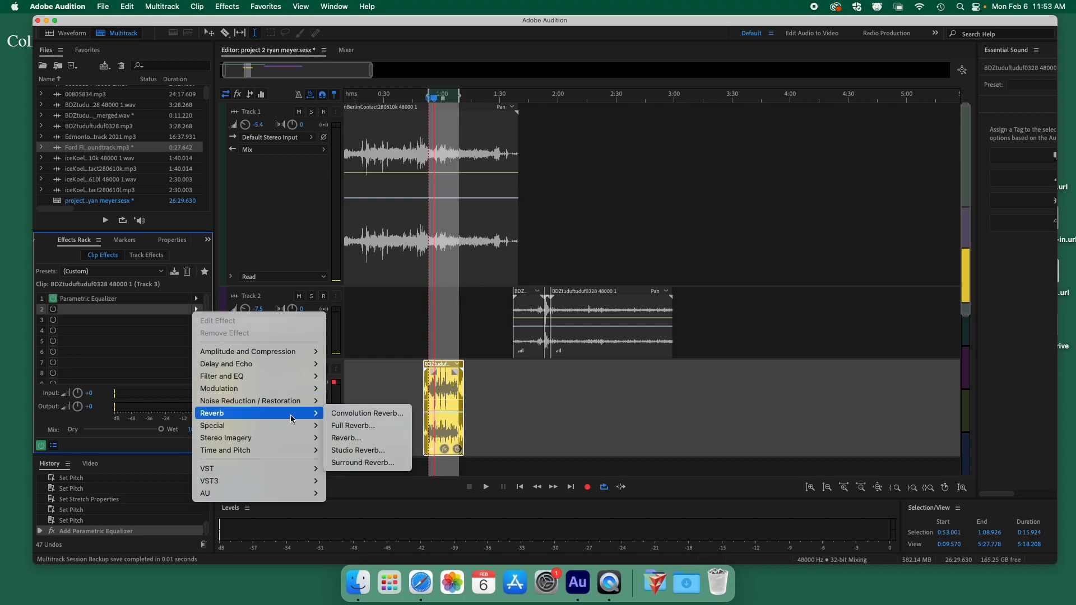
{"action": "left_click", "coordinate": [167, 308]}
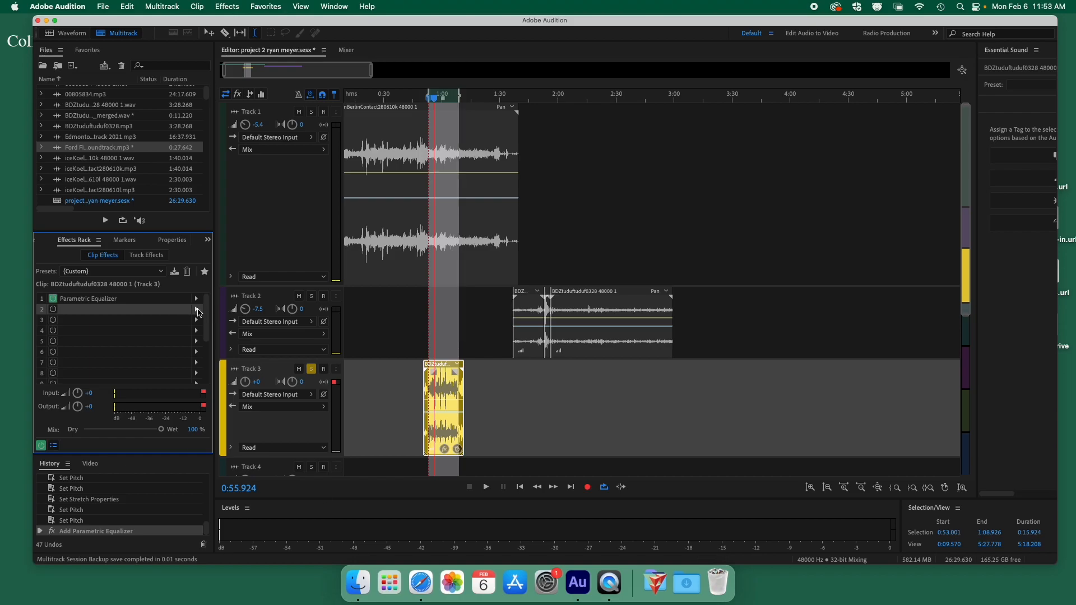
{"action": "left_click", "coordinate": [197, 310]}
{"action": "mouse_move", "coordinate": [302, 413]}
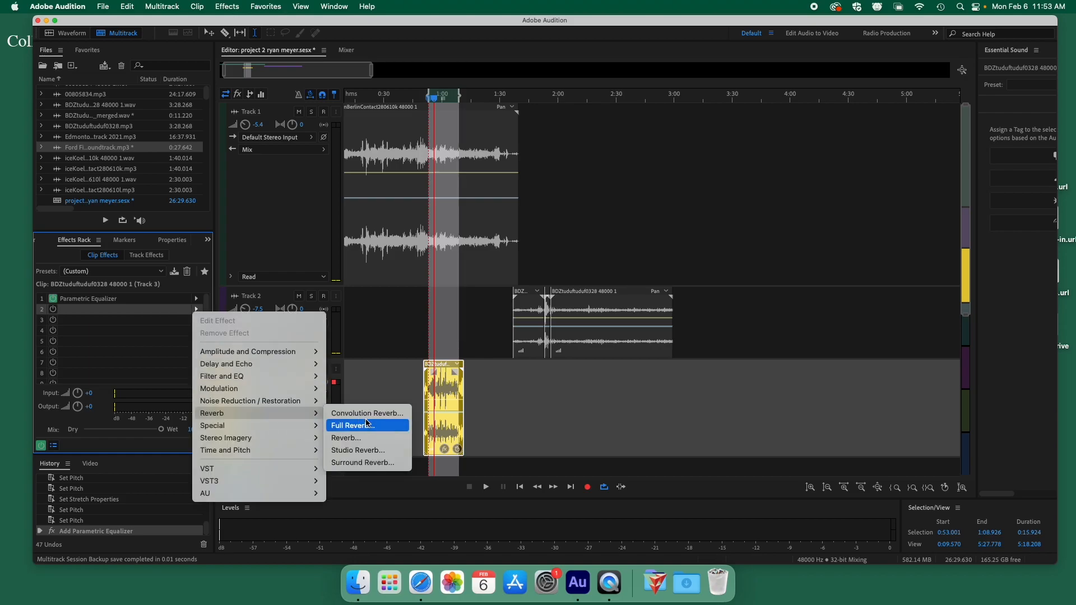
{"action": "left_click", "coordinate": [361, 438]}
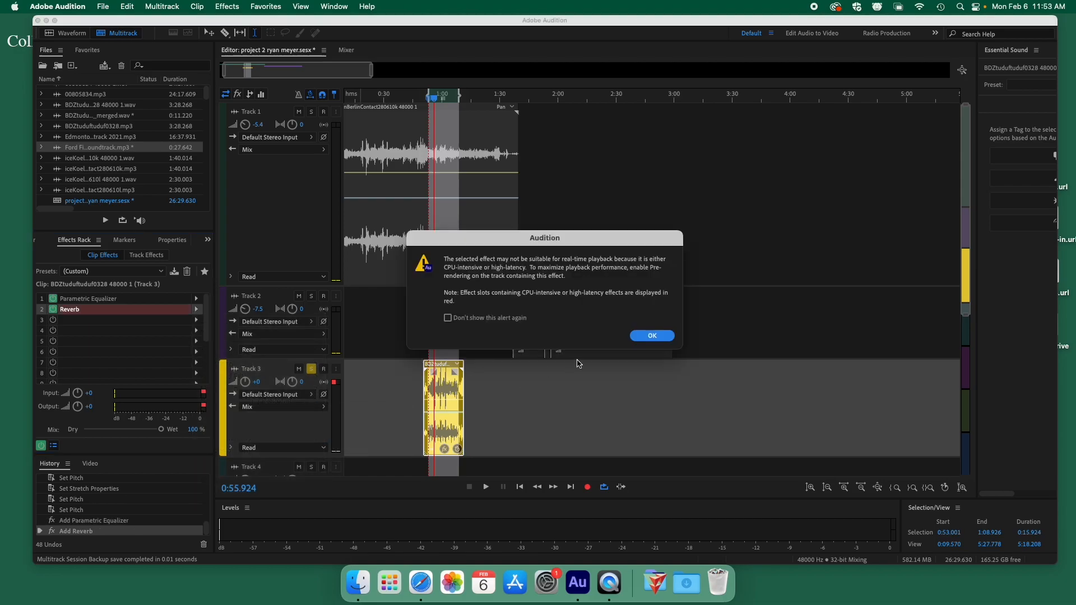
{"action": "left_click", "coordinate": [652, 336]}
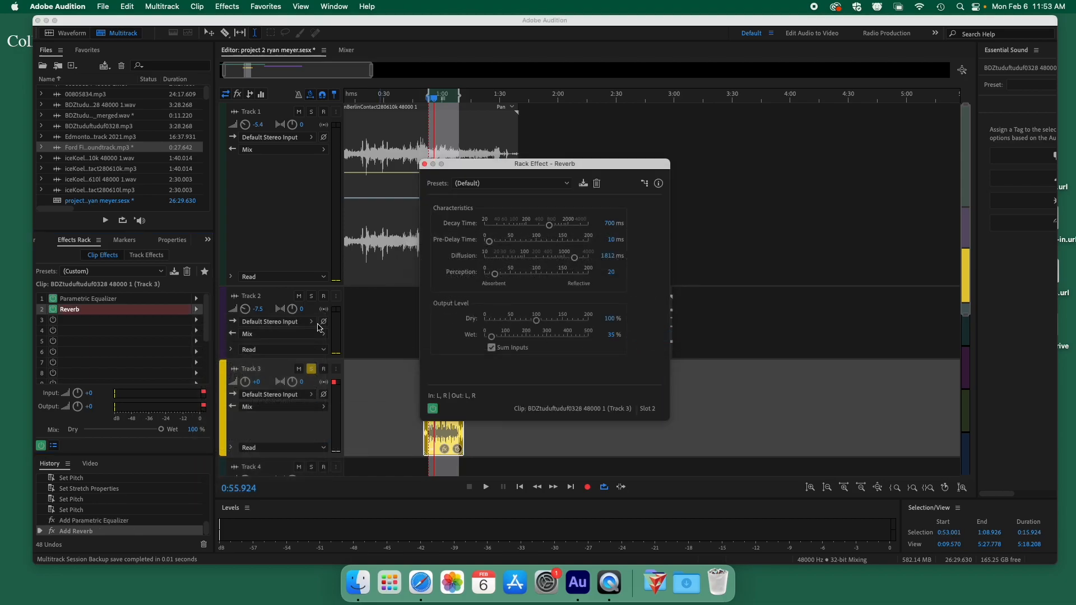
{"action": "left_click", "coordinate": [427, 164]}
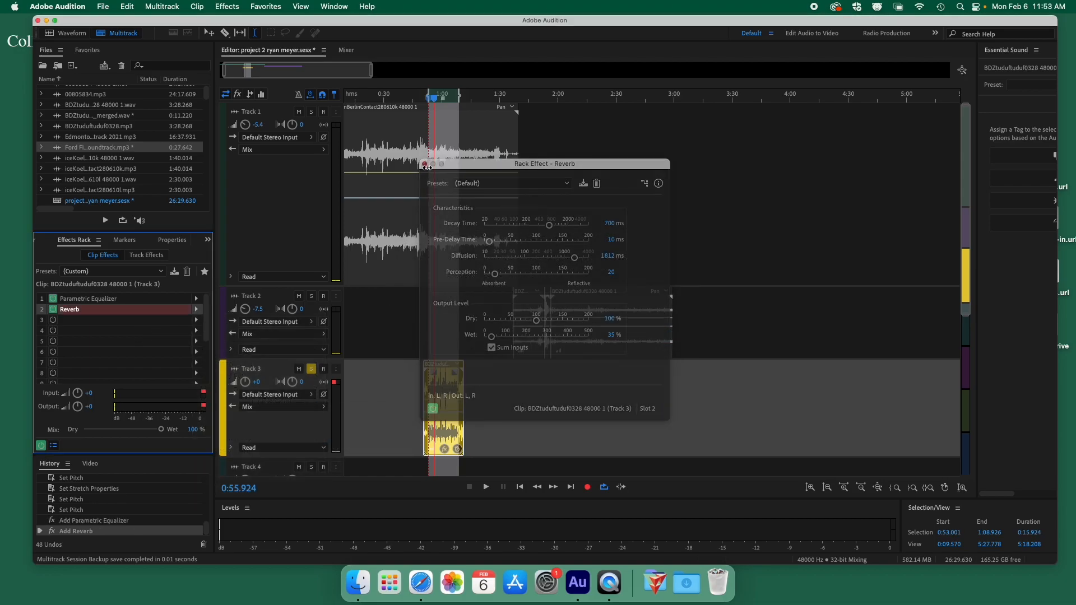
{"action": "left_click", "coordinate": [198, 311]}
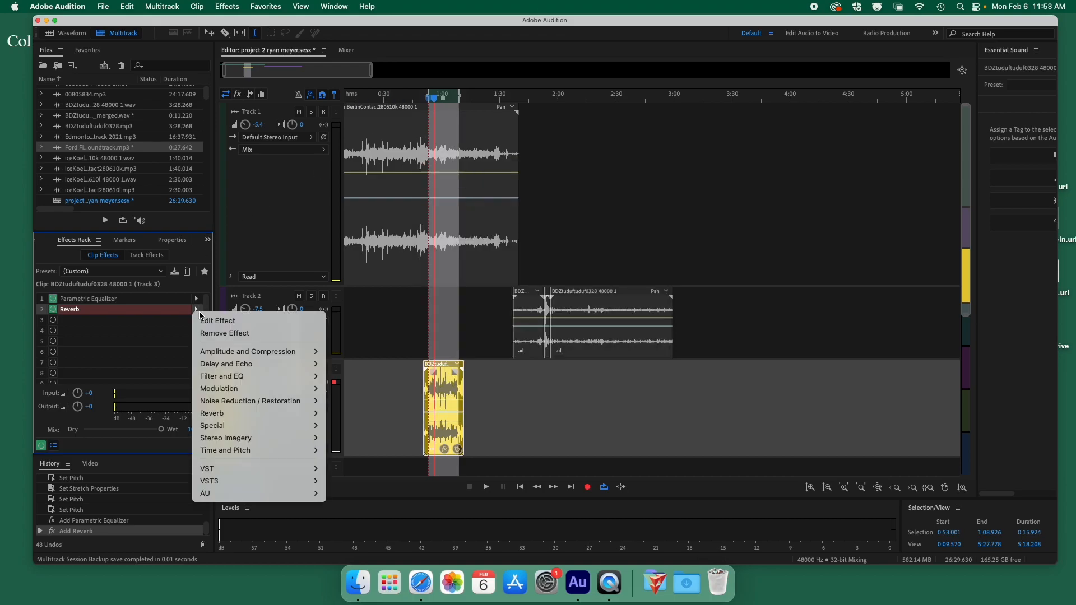
Replace the second slot's Reverb with Studio Reverb and preview it.
{"action": "mouse_move", "coordinate": [255, 418]}
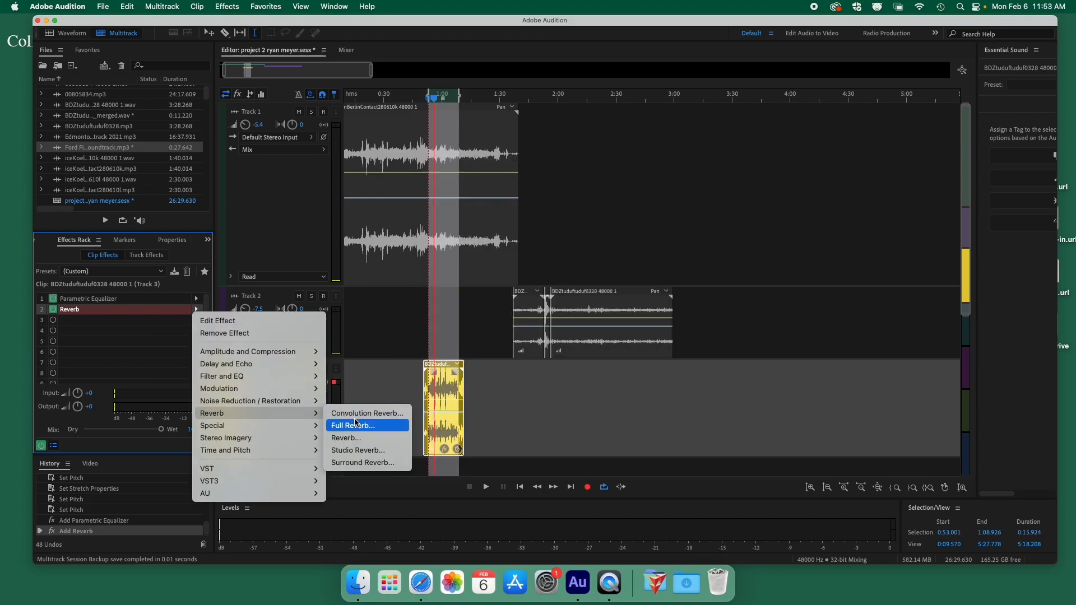
{"action": "left_click", "coordinate": [359, 450]}
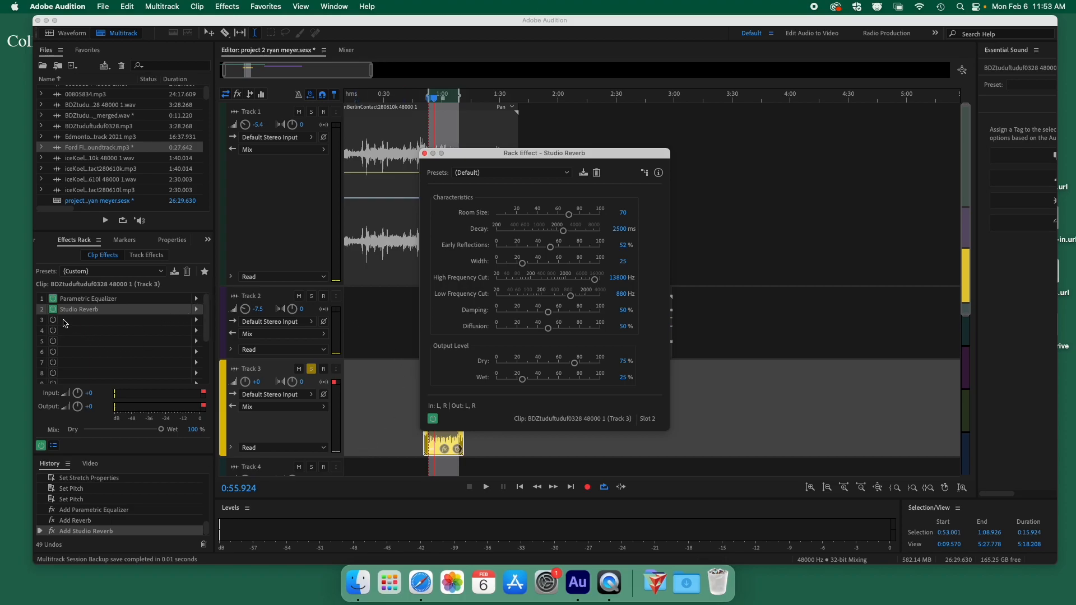
{"action": "key", "text": "space"}
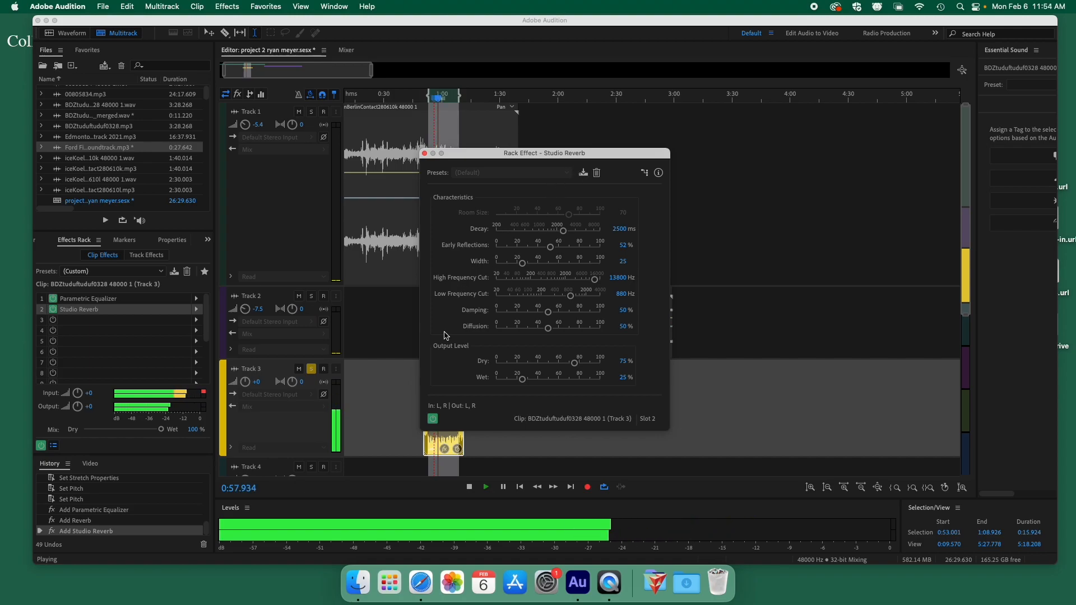
{"action": "key", "text": "space"}
Apply the Great Hall Studio Reverb preset, preview it, and close the editor.
{"action": "left_click", "coordinate": [516, 174]}
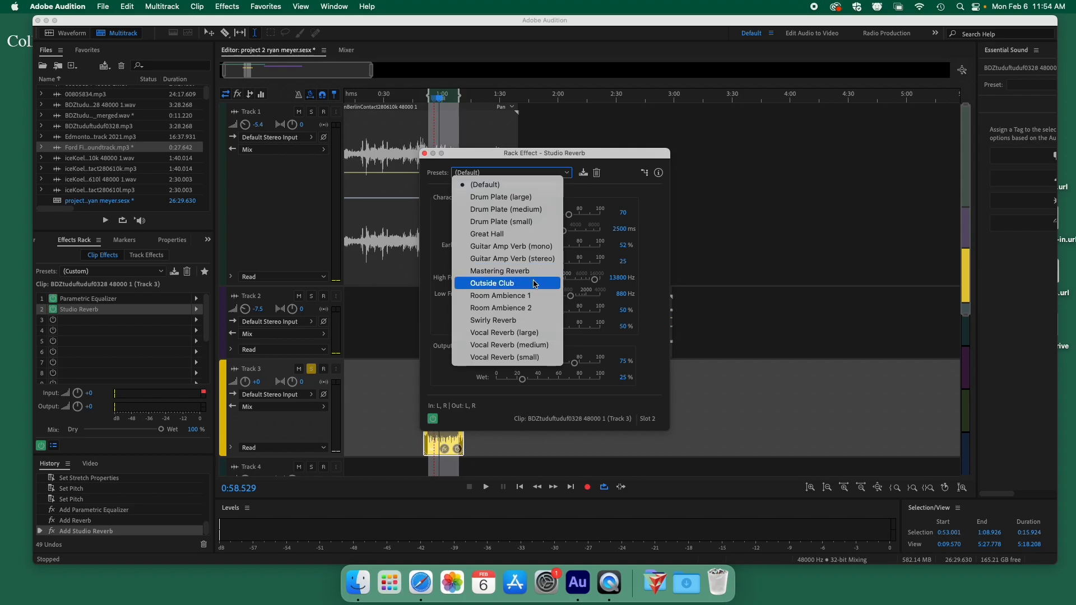
{"action": "left_click", "coordinate": [514, 235]}
{"action": "key", "text": "space"}
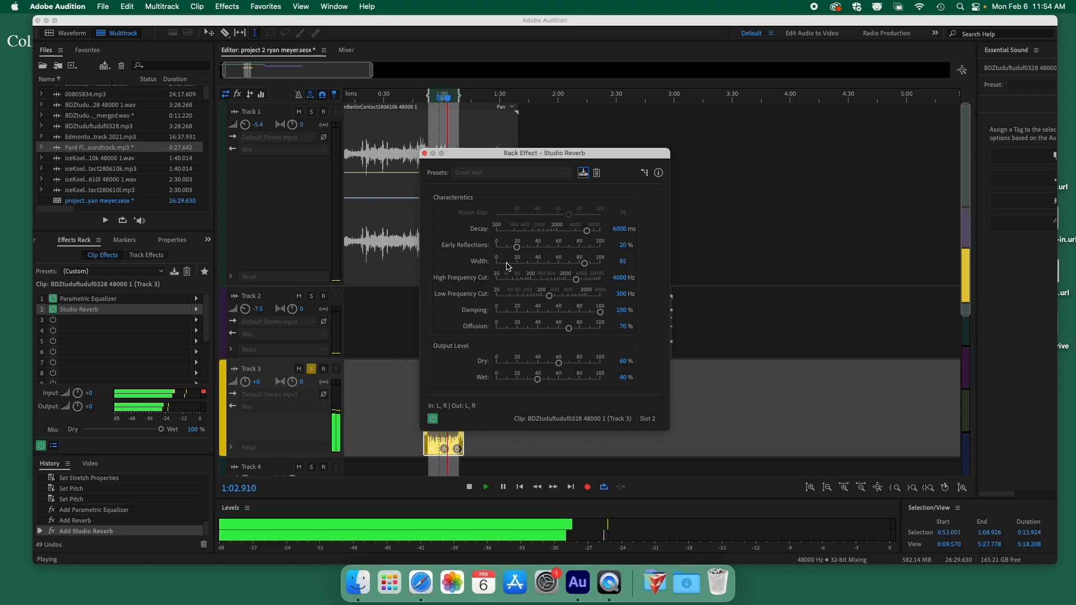
{"action": "key", "text": "space"}
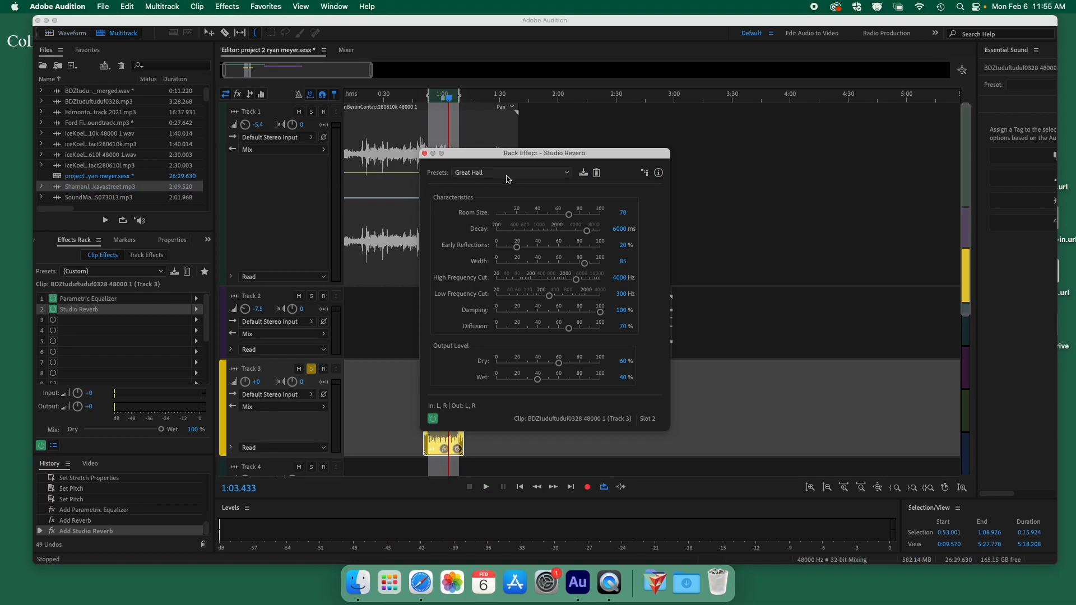
{"action": "left_click", "coordinate": [425, 154]}
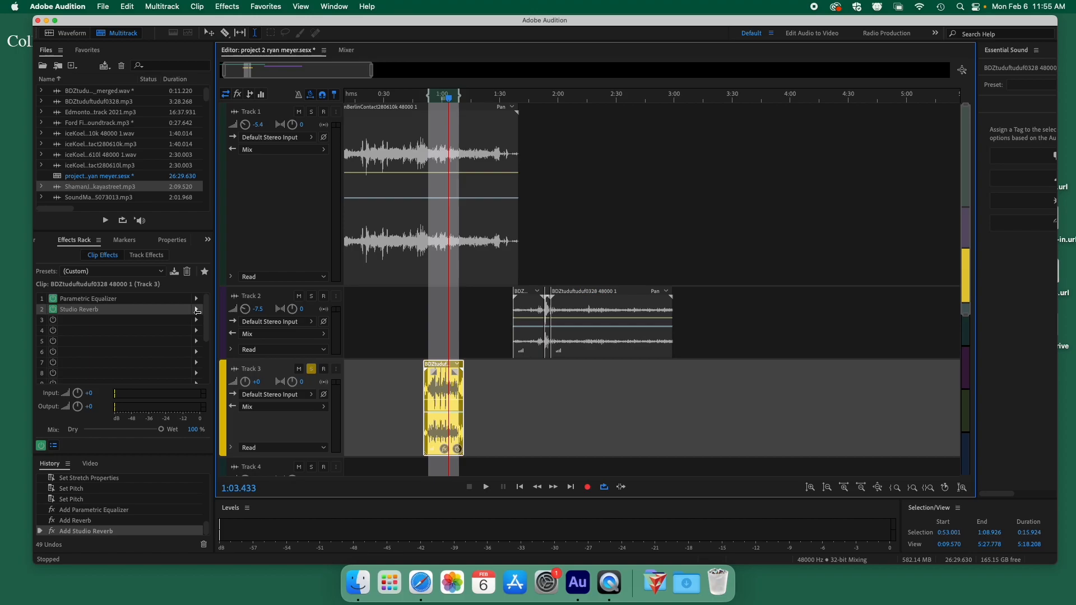
Swap the second slot to Flanger and compare it bypassed while playing from 0:55.3.
{"action": "left_click", "coordinate": [195, 308]}
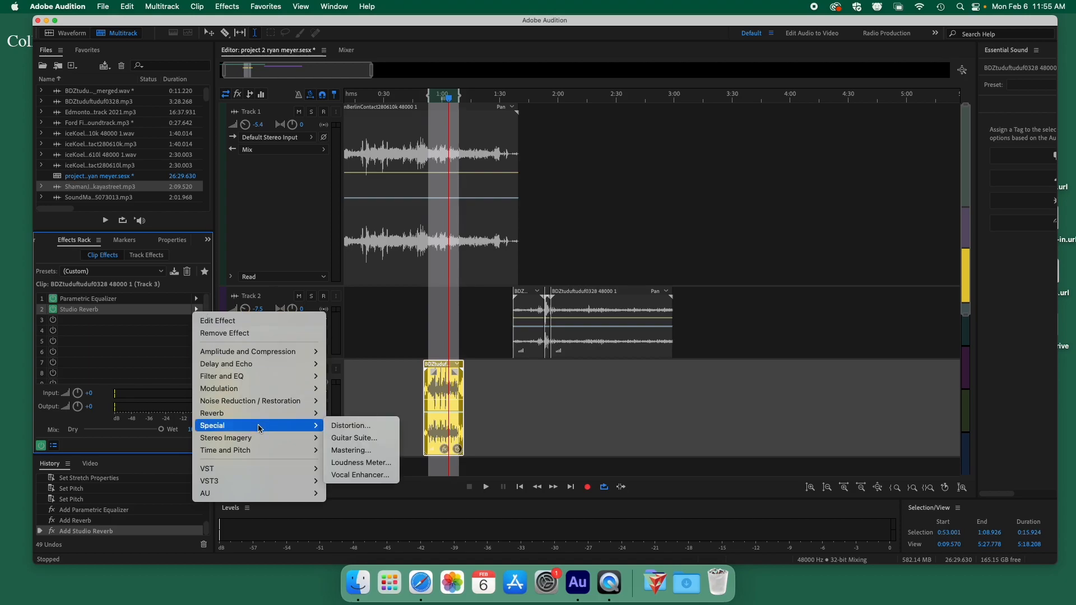
{"action": "mouse_move", "coordinate": [242, 389]}
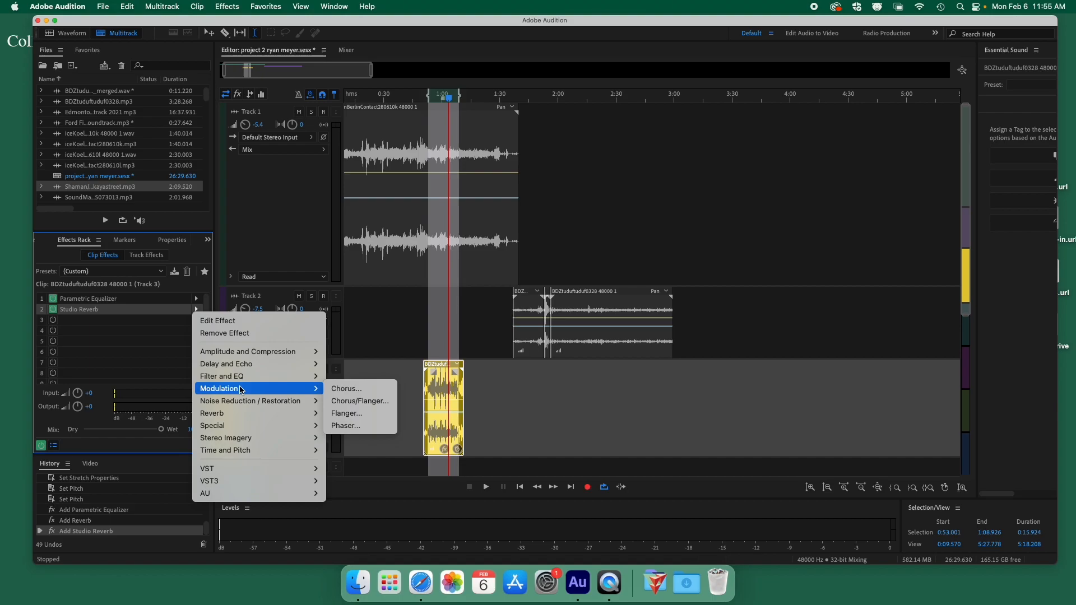
{"action": "left_click", "coordinate": [370, 416]}
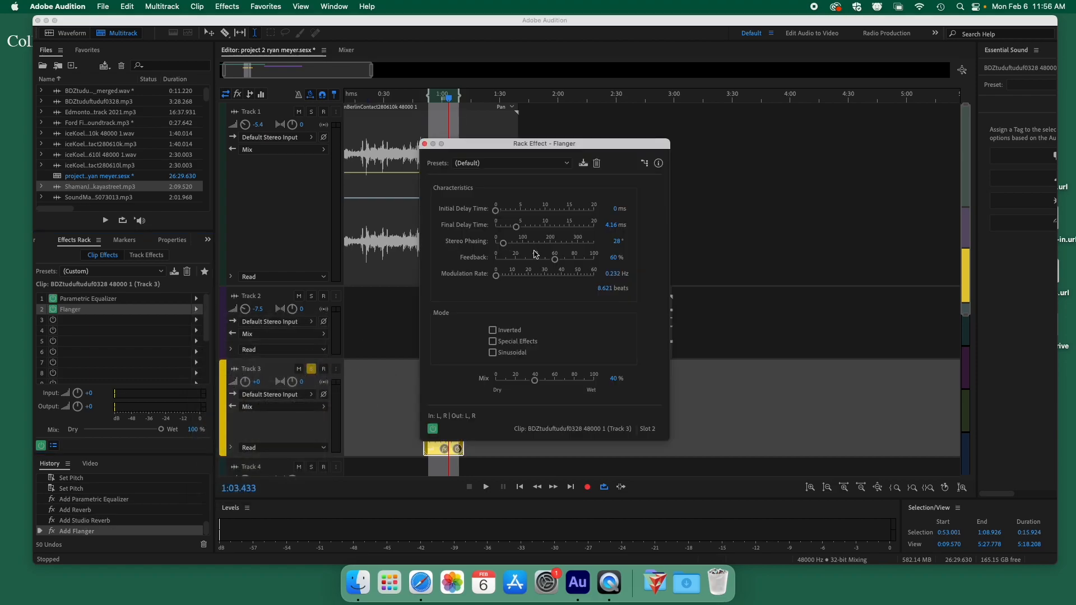
{"action": "left_click_drag", "start_coordinate": [497, 144], "coordinate": [725, 151]}
{"action": "key", "text": "space"}
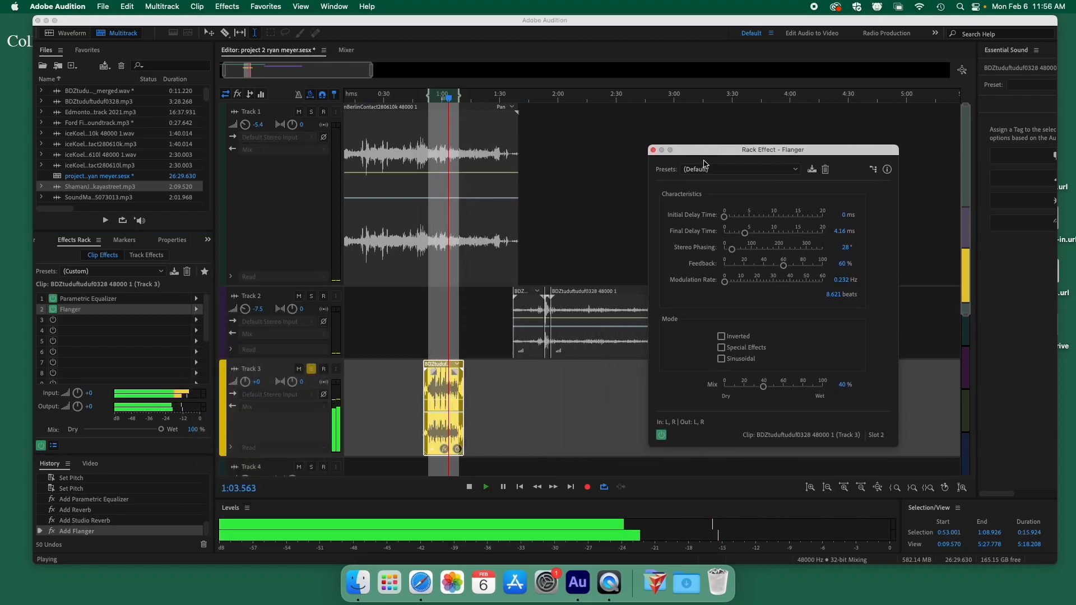
{"action": "left_click", "coordinate": [661, 435]}
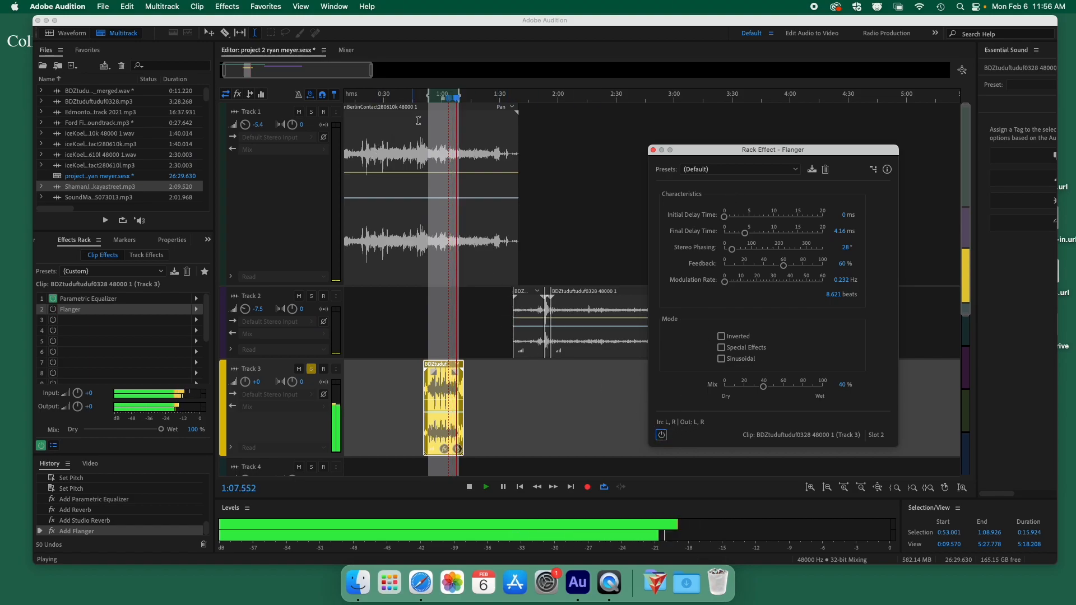
{"action": "left_click", "coordinate": [434, 101]}
{"action": "key", "text": "space"}
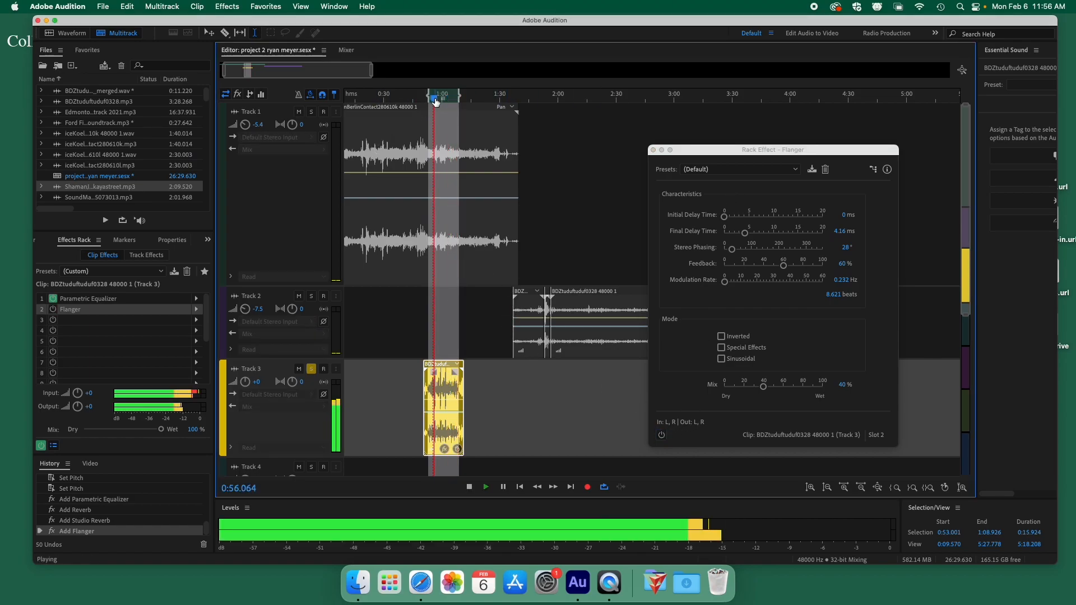
{"action": "left_click", "coordinate": [661, 435]}
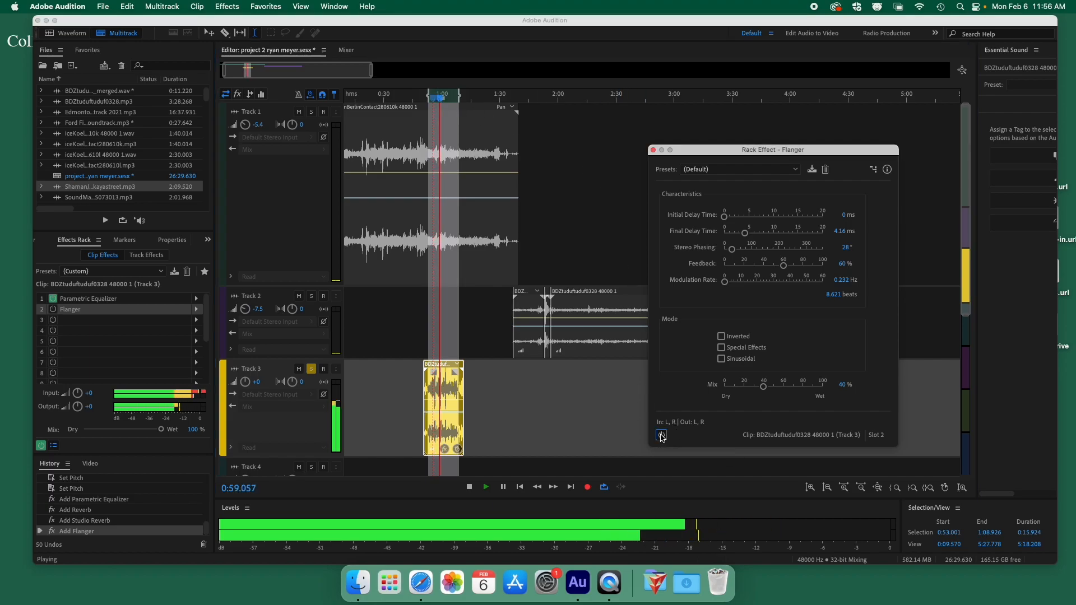
Apply the Robotic Flanger preset with feedback 78.7% and modulation rate about 11.4 Hz.
{"action": "left_click", "coordinate": [724, 169]}
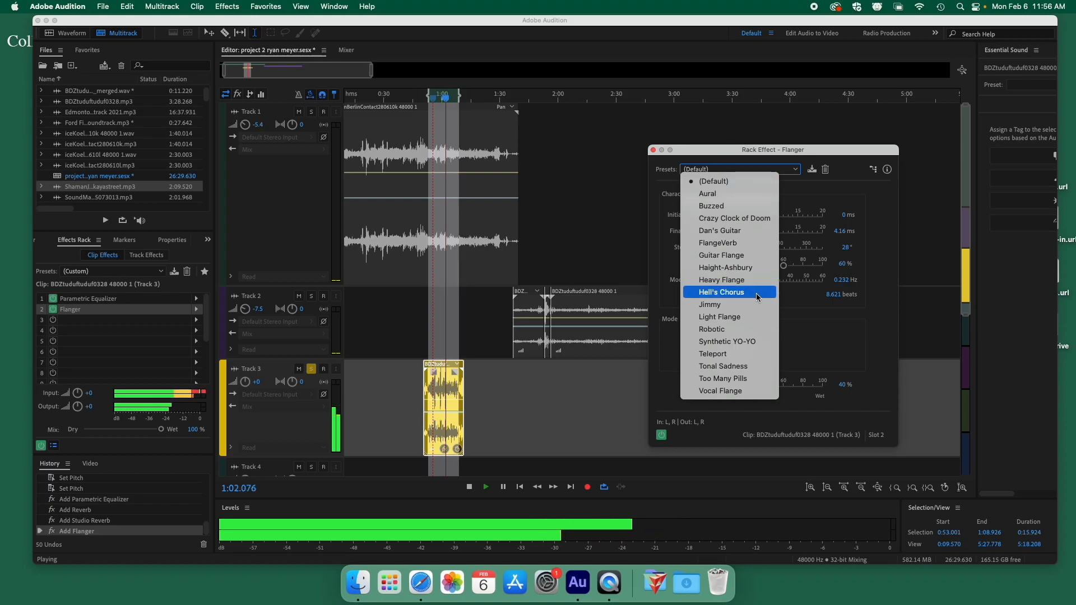
{"action": "left_click", "coordinate": [736, 330]}
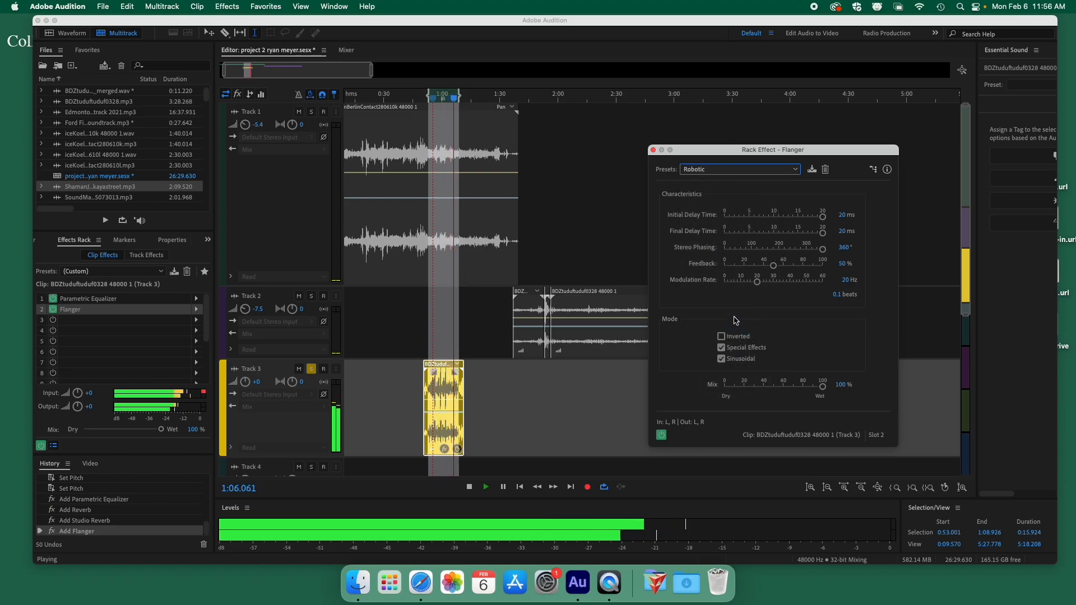
{"action": "left_click", "coordinate": [733, 169]}
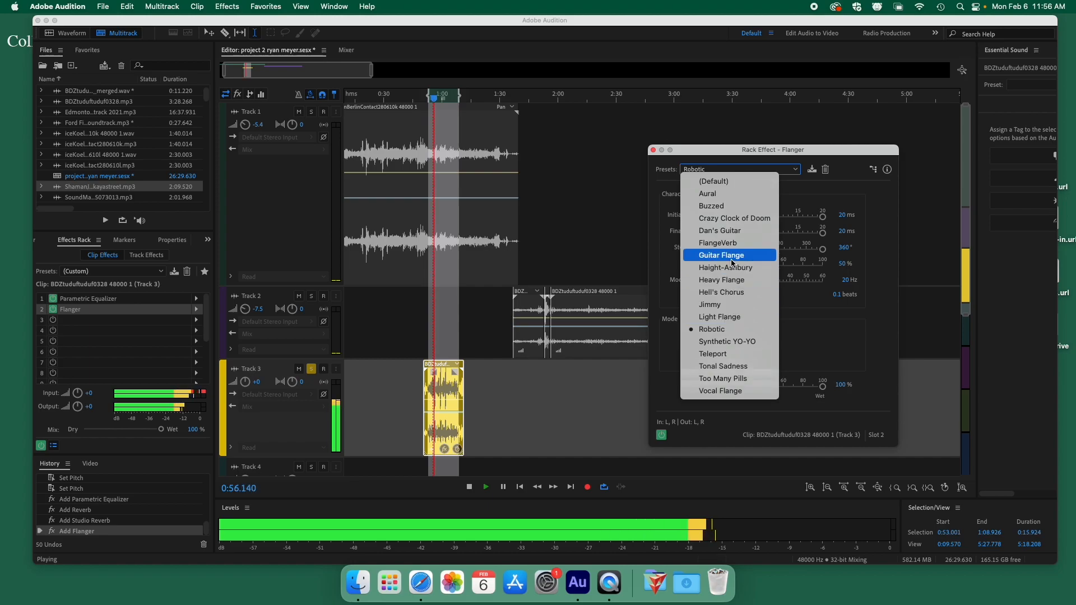
{"action": "left_click", "coordinate": [839, 327]}
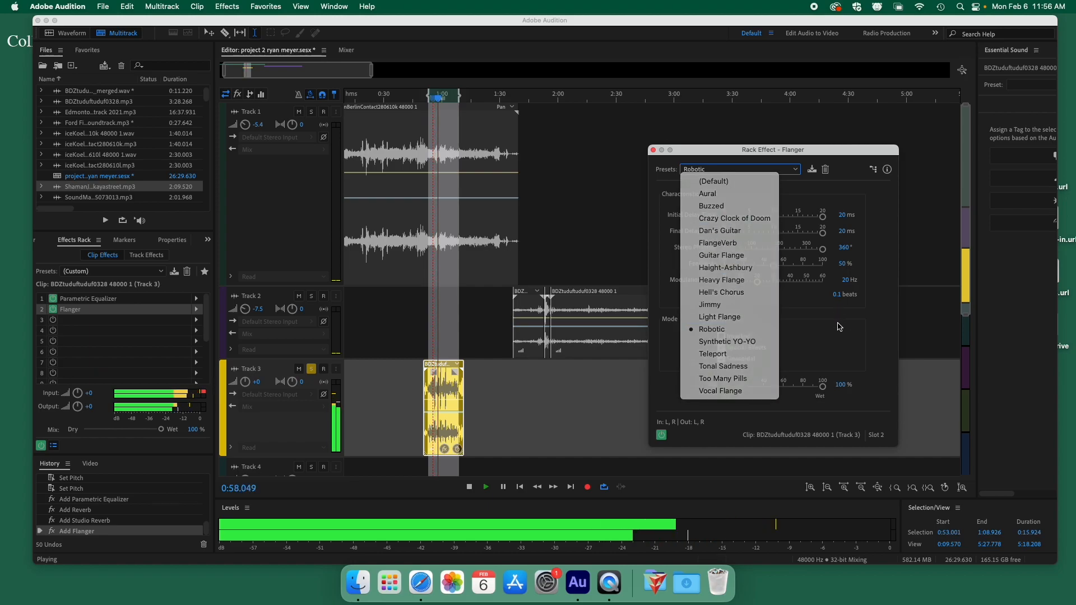
{"action": "left_click_drag", "start_coordinate": [774, 265], "coordinate": [804, 268]}
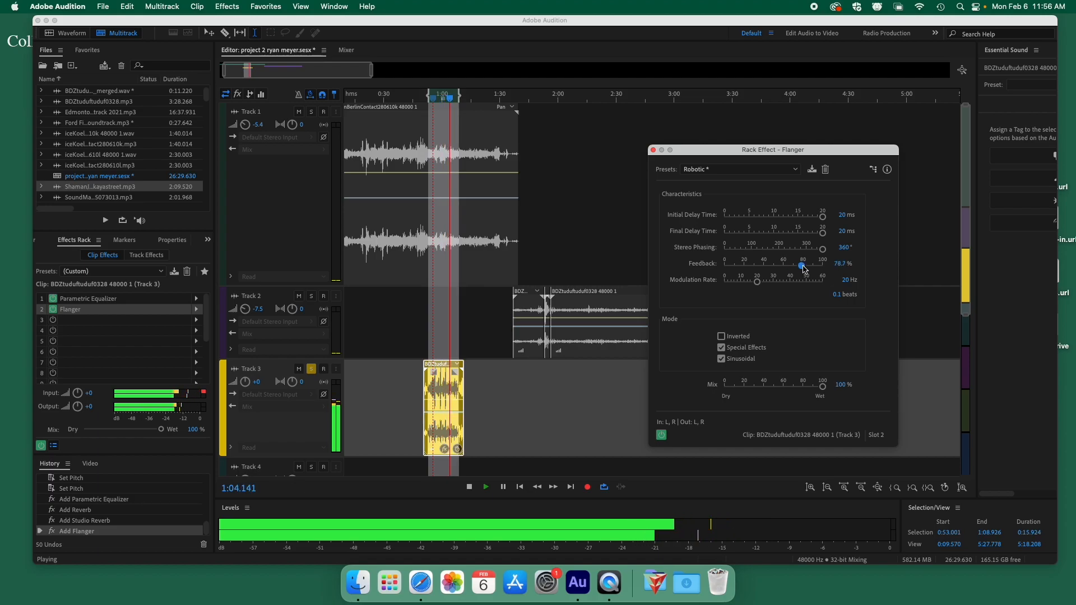
{"action": "mouse_move", "coordinate": [755, 288]}
{"action": "left_mouse_down"}
{"action": "mouse_move", "coordinate": [767, 287]}
{"action": "mouse_move", "coordinate": [744, 286]}
{"action": "left_mouse_up"}
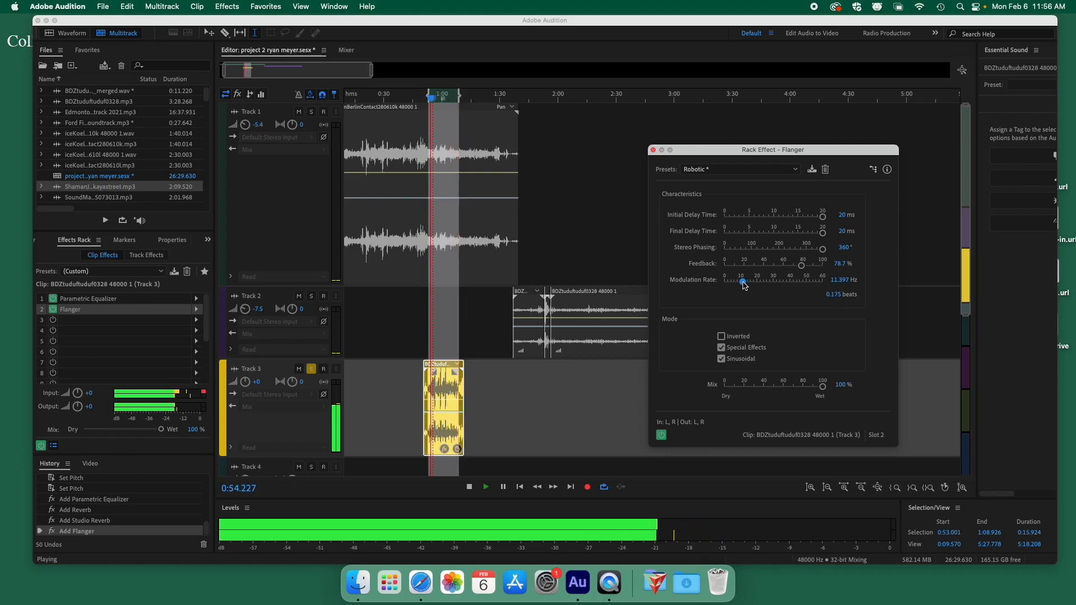
{"action": "key", "text": "space"}
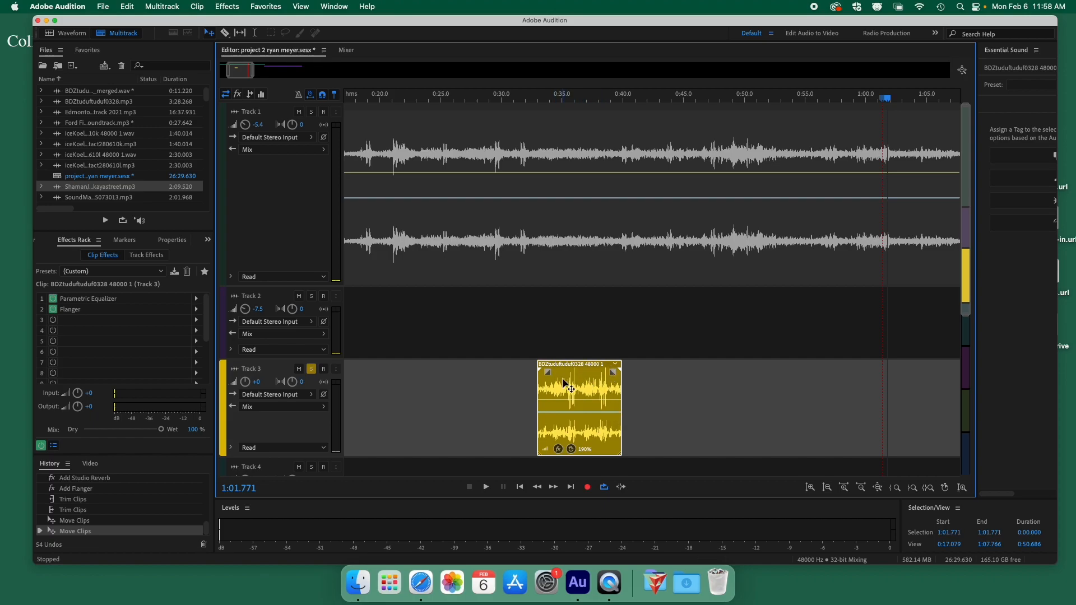
Zoom into the Track 3 clip and drag its fade-in handle rightward to create a fade-in.
{"action": "scroll", "coordinate": [533, 267], "scroll_direction": "up", "scroll_amount": 4}
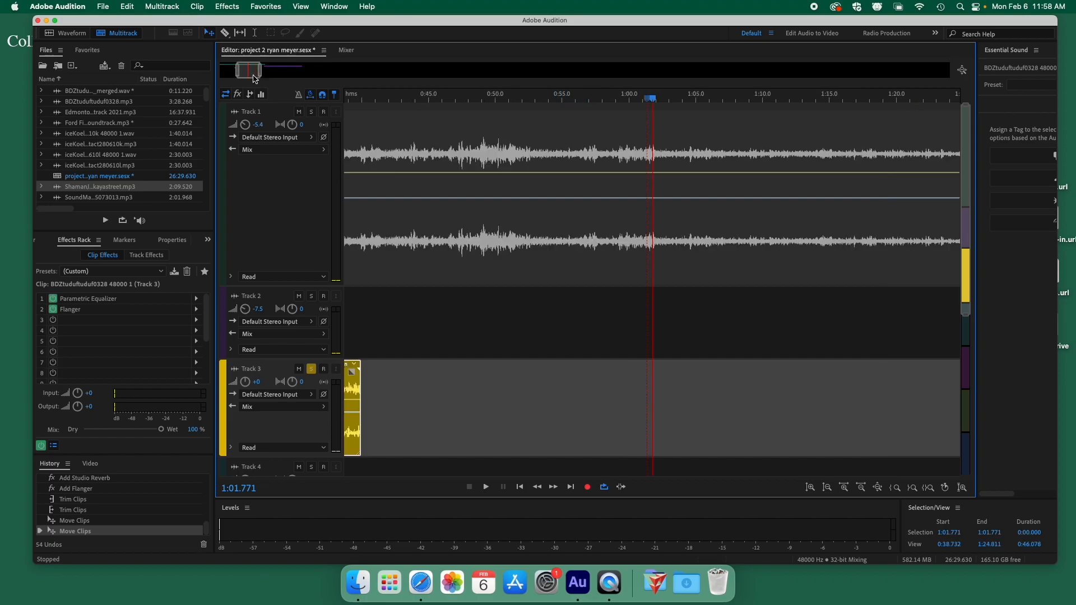
{"action": "scroll", "coordinate": [495, 185], "scroll_direction": "left", "scroll_amount": 10}
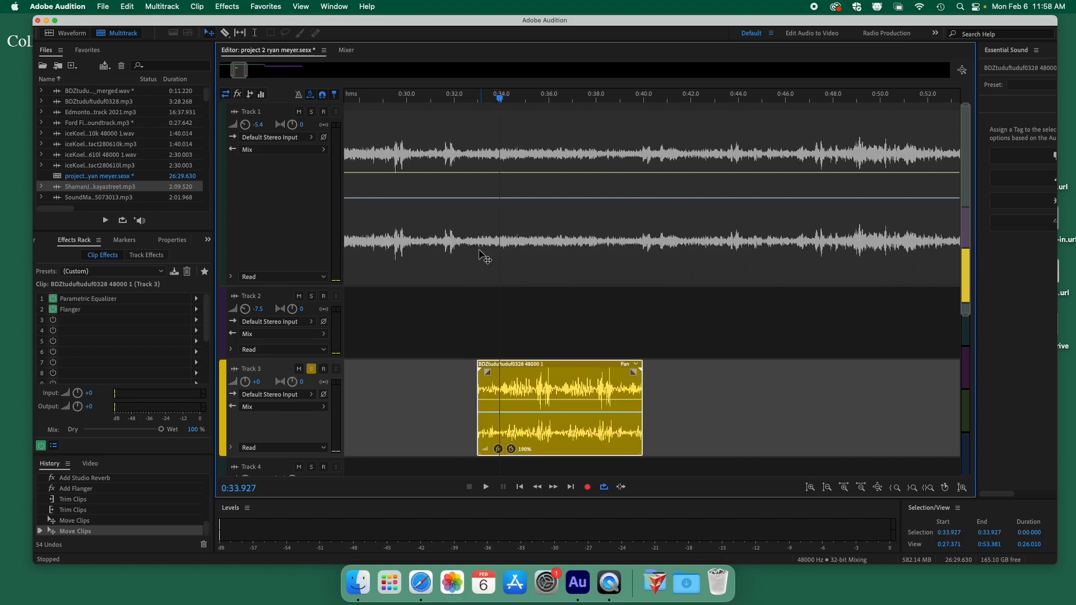
{"action": "scroll", "coordinate": [497, 377], "scroll_direction": "up", "scroll_amount": 5}
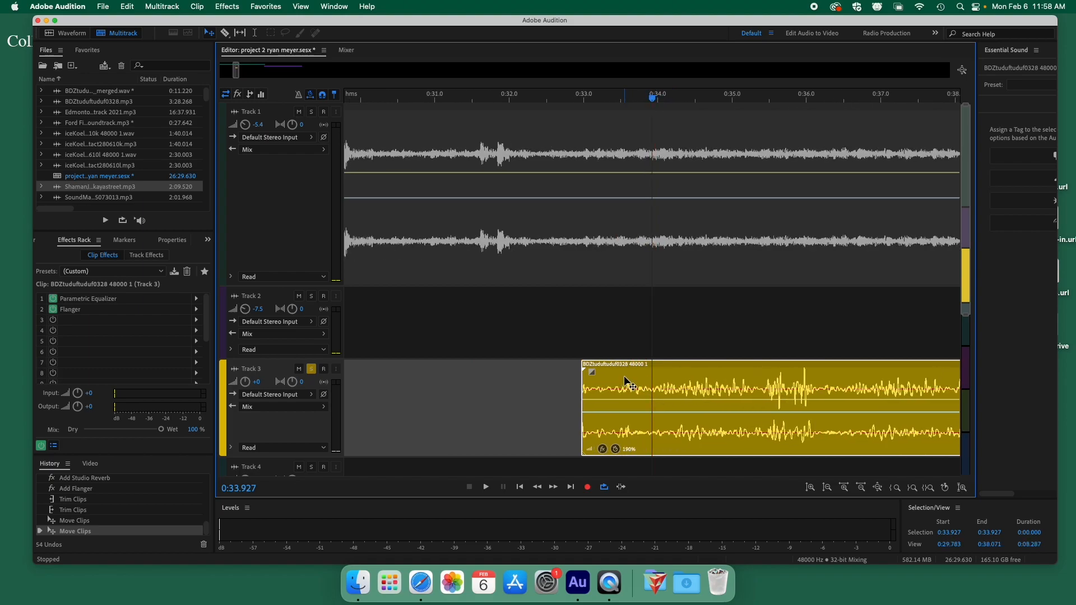
{"action": "mouse_move", "coordinate": [594, 374]}
{"action": "left_mouse_down"}
{"action": "mouse_move", "coordinate": [695, 372]}
{"action": "mouse_move", "coordinate": [699, 386]}
{"action": "mouse_move", "coordinate": [697, 372]}
{"action": "mouse_move", "coordinate": [634, 372]}
{"action": "mouse_move", "coordinate": [682, 374]}
{"action": "mouse_move", "coordinate": [688, 399]}
{"action": "mouse_move", "coordinate": [691, 371]}
{"action": "mouse_move", "coordinate": [704, 367]}
{"action": "mouse_move", "coordinate": [705, 416]}
{"action": "mouse_move", "coordinate": [712, 357]}
{"action": "mouse_move", "coordinate": [713, 408]}
{"action": "mouse_move", "coordinate": [723, 372]}
{"action": "left_mouse_up"}
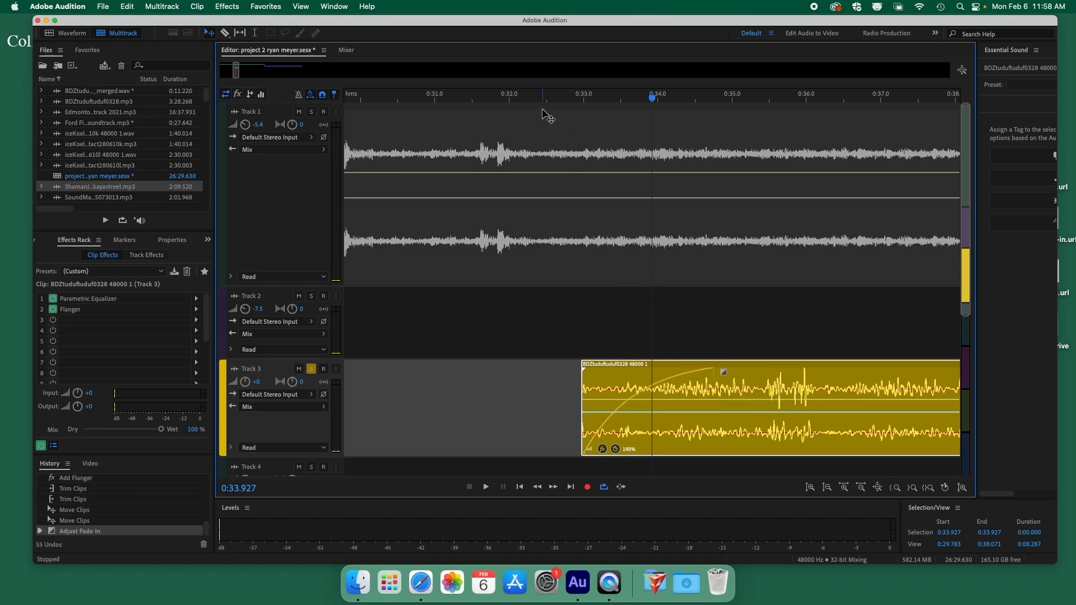
Lengthen the Track 3 clip's fade-in and play it back from about 0:32.8.
{"action": "left_click", "coordinate": [559, 101]}
{"action": "key", "text": "space"}
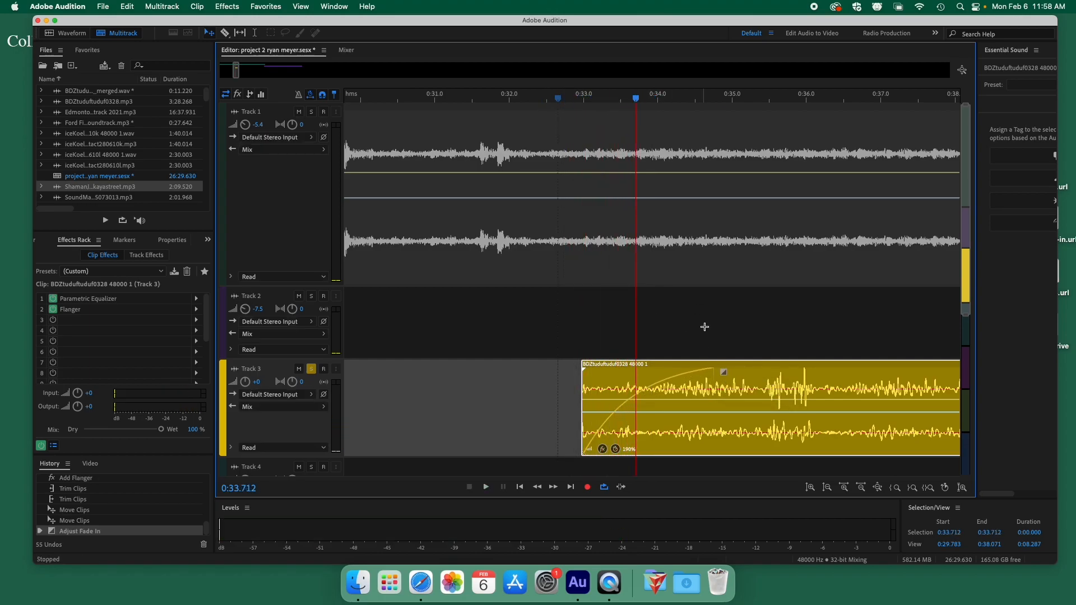
{"action": "left_click_drag", "start_coordinate": [725, 372], "coordinate": [902, 387]}
{"action": "left_click", "coordinate": [569, 98]}
{"action": "key", "text": "space"}
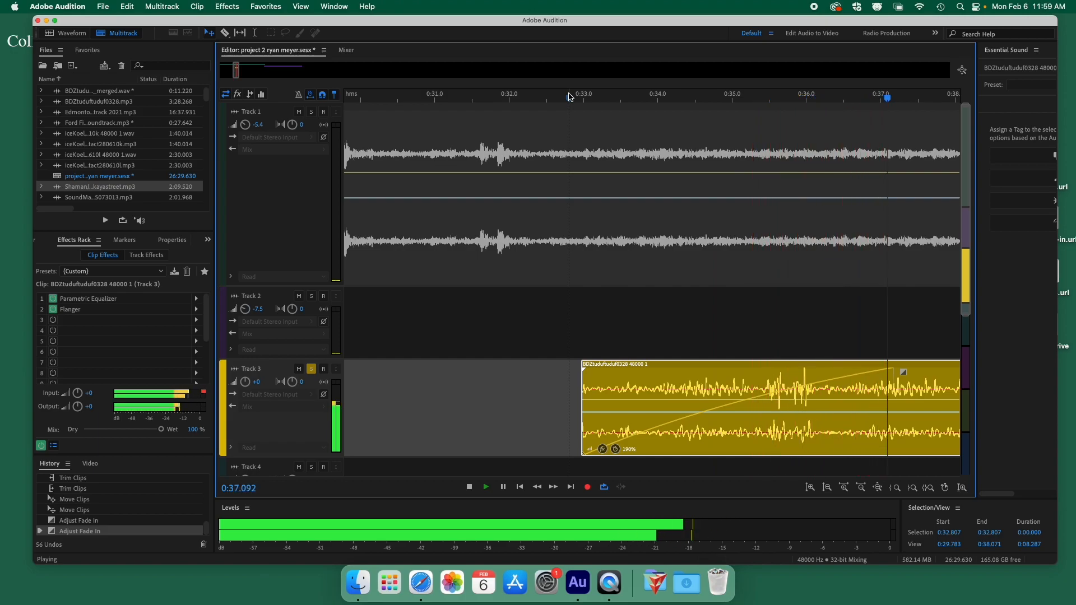
{"action": "key", "text": "space"}
Bend the fade-in into a slow-starting curve and preview it.
{"action": "left_click_drag", "start_coordinate": [902, 372], "coordinate": [909, 408]}
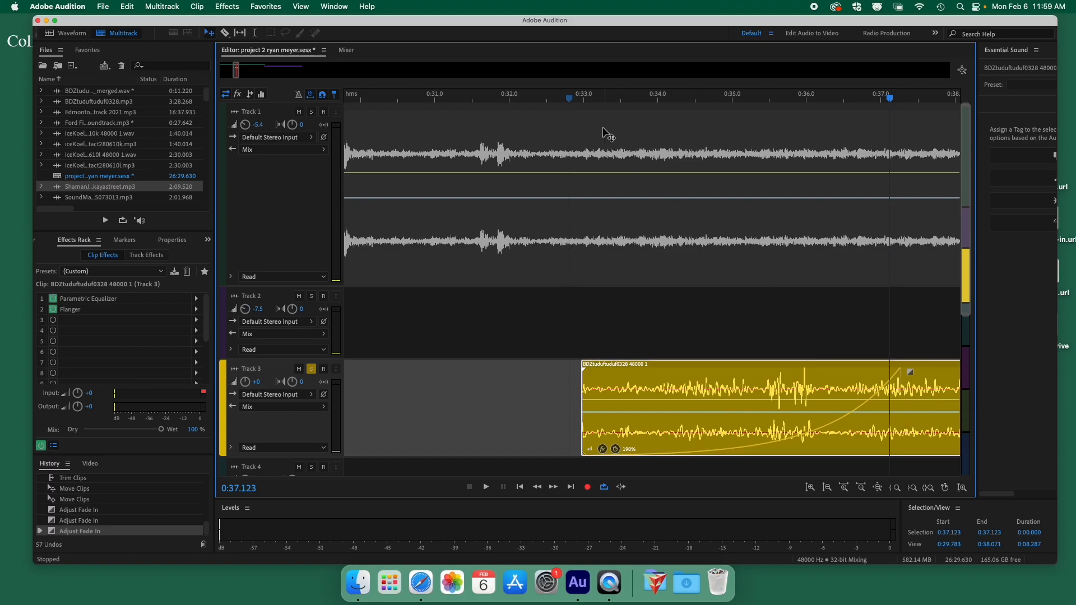
{"action": "left_click", "coordinate": [567, 99]}
{"action": "key", "text": "space"}
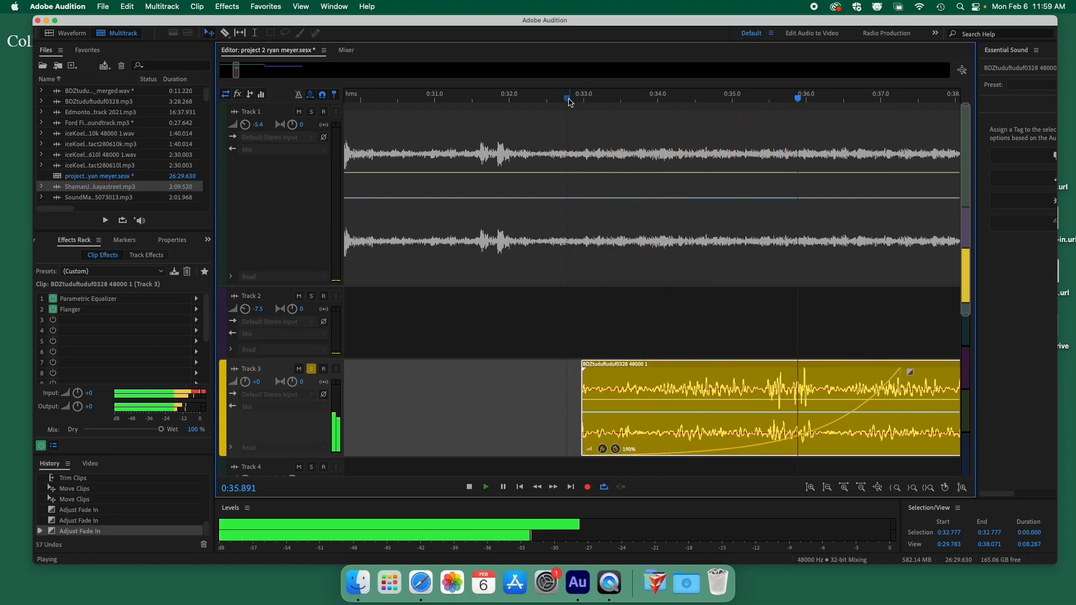
{"action": "key", "text": "space"}
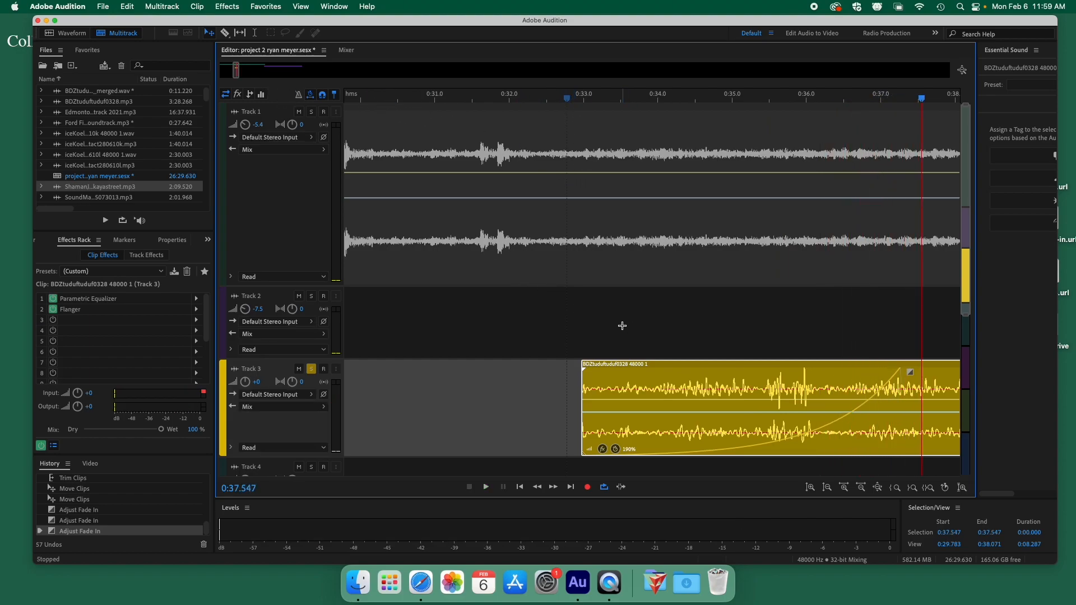
{"action": "scroll", "coordinate": [622, 326], "scroll_direction": "right", "scroll_amount": 10}
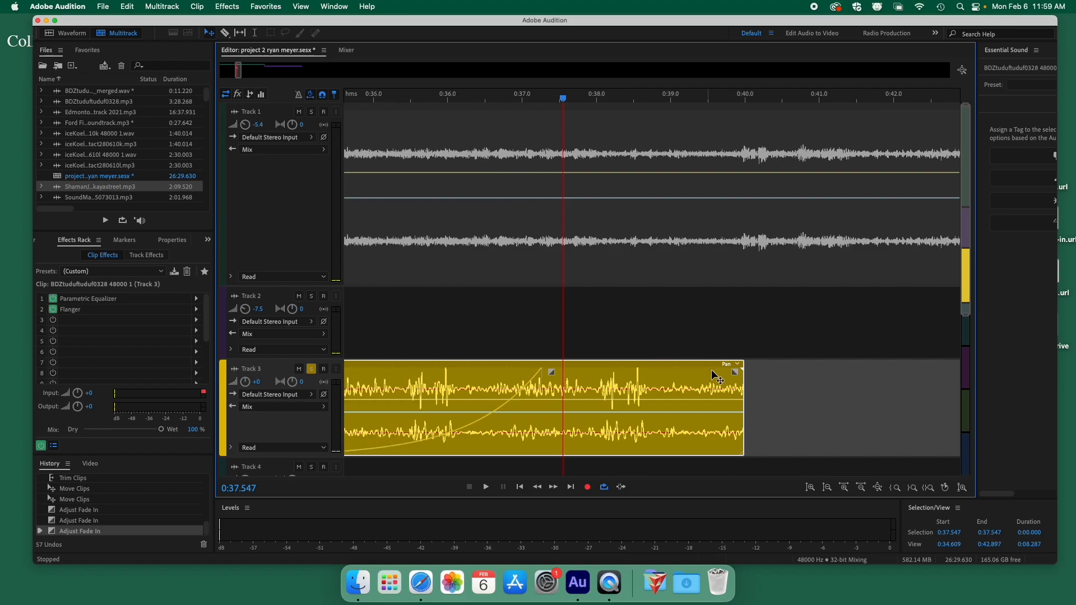
Add a fade-out to the Track 3 clip's end and preview it from 0:36.1.
{"action": "left_click_drag", "start_coordinate": [735, 374], "coordinate": [465, 408]}
{"action": "left_click", "coordinate": [459, 97]}
{"action": "key", "text": "space"}
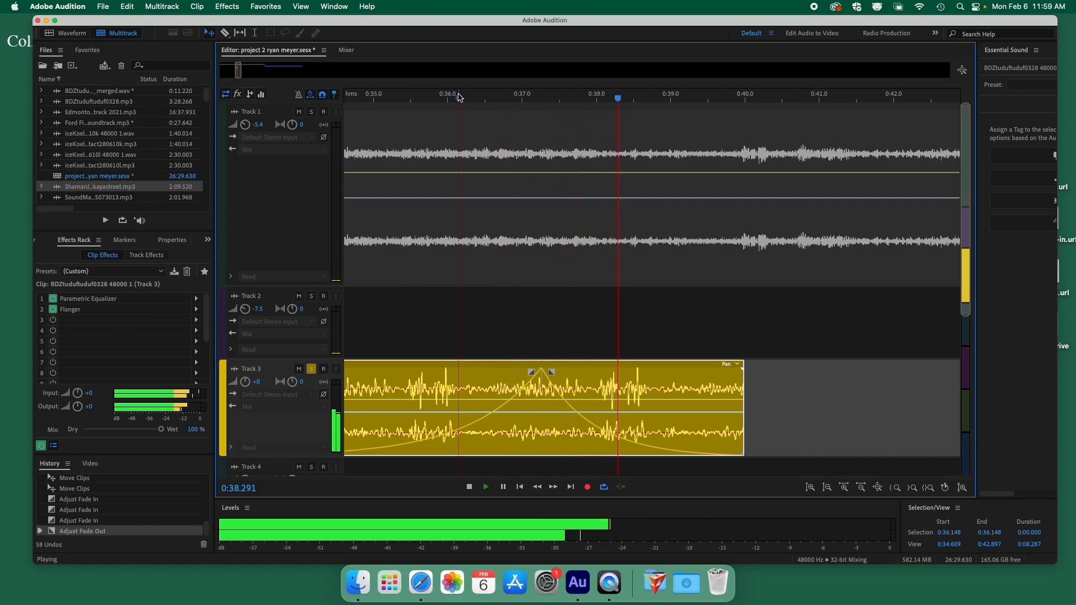
{"action": "key", "text": "space"}
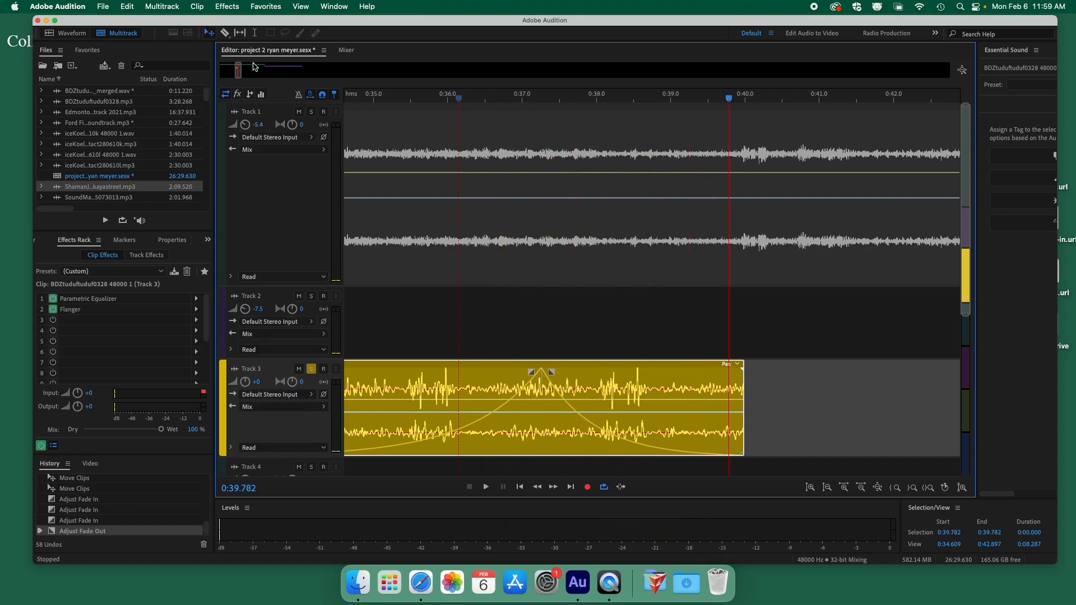
Zoom out to the whole clip and play it from 0:32.6 to hear both fades.
{"action": "left_click_drag", "start_coordinate": [234, 69], "coordinate": [228, 75]}
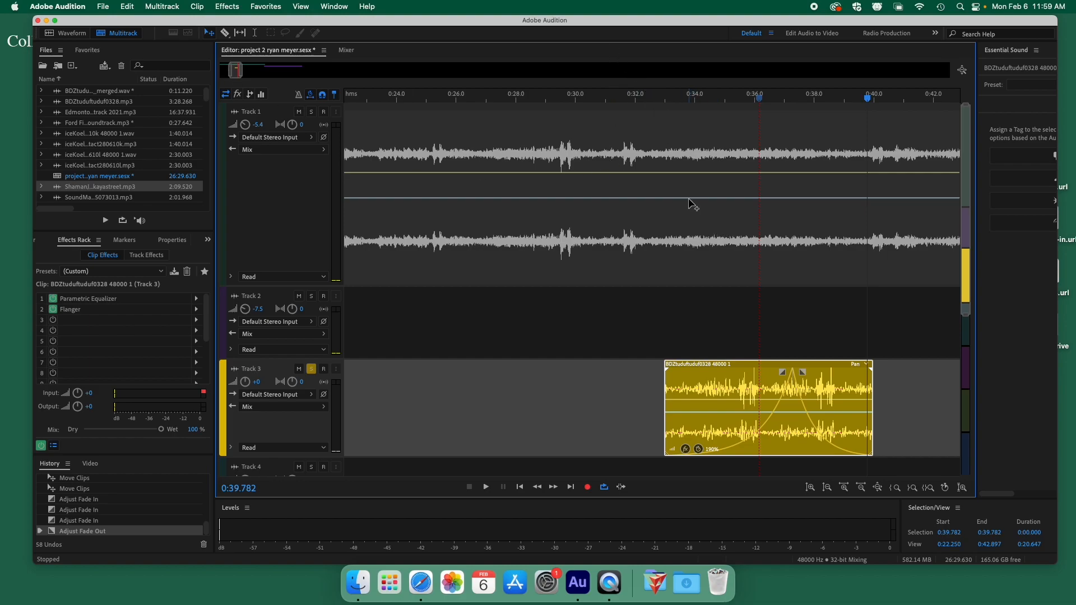
{"action": "left_click", "coordinate": [654, 99]}
{"action": "key", "text": "space"}
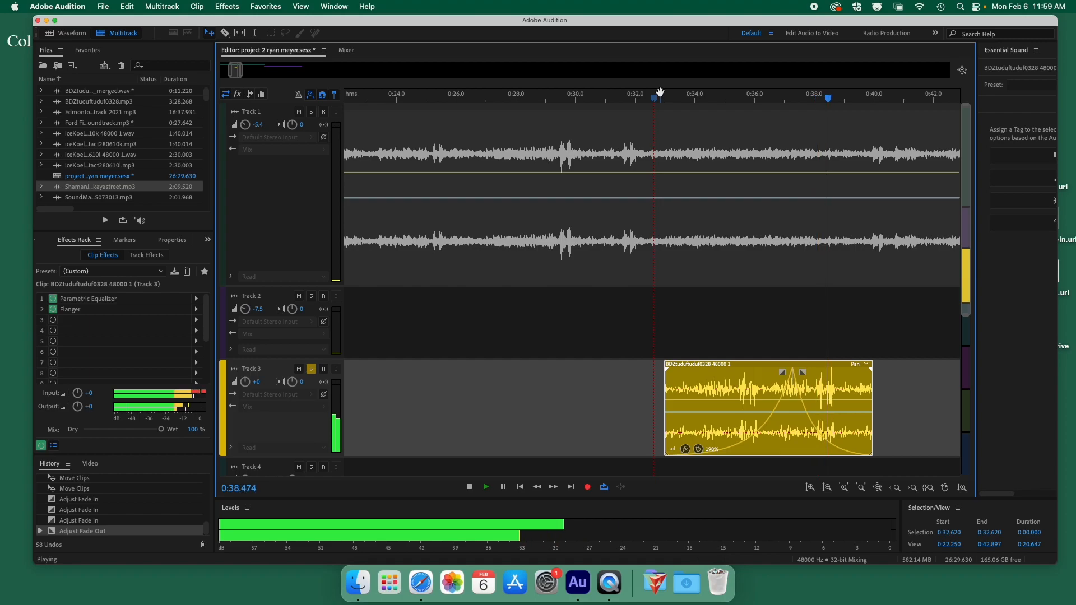
{"action": "key", "text": "space"}
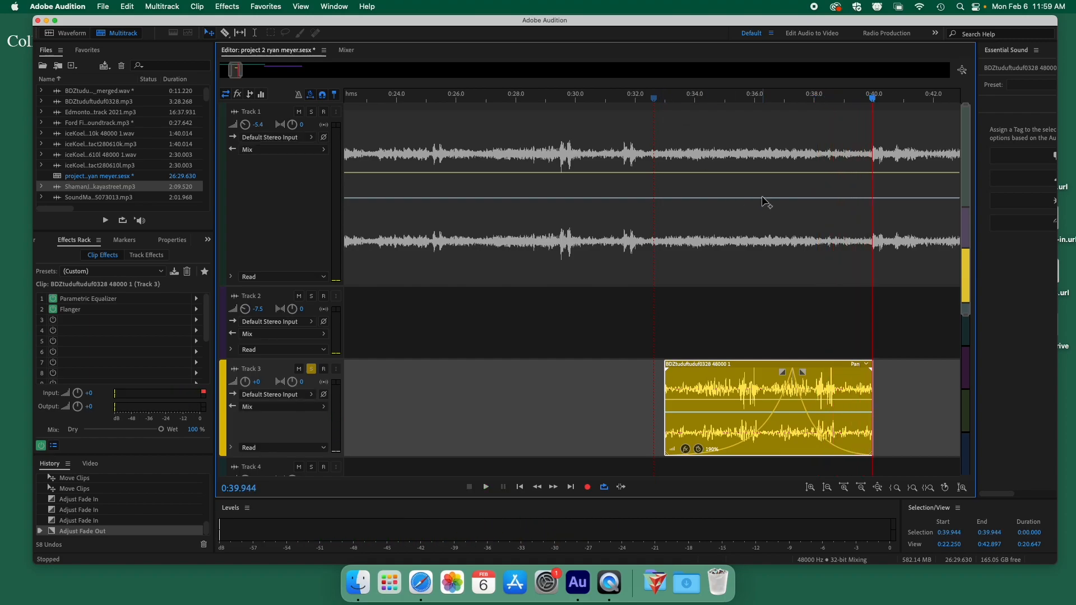
Zoom out over most of the session and turn off Solo on Track 3.
{"action": "left_click_drag", "start_coordinate": [246, 72], "coordinate": [291, 72]}
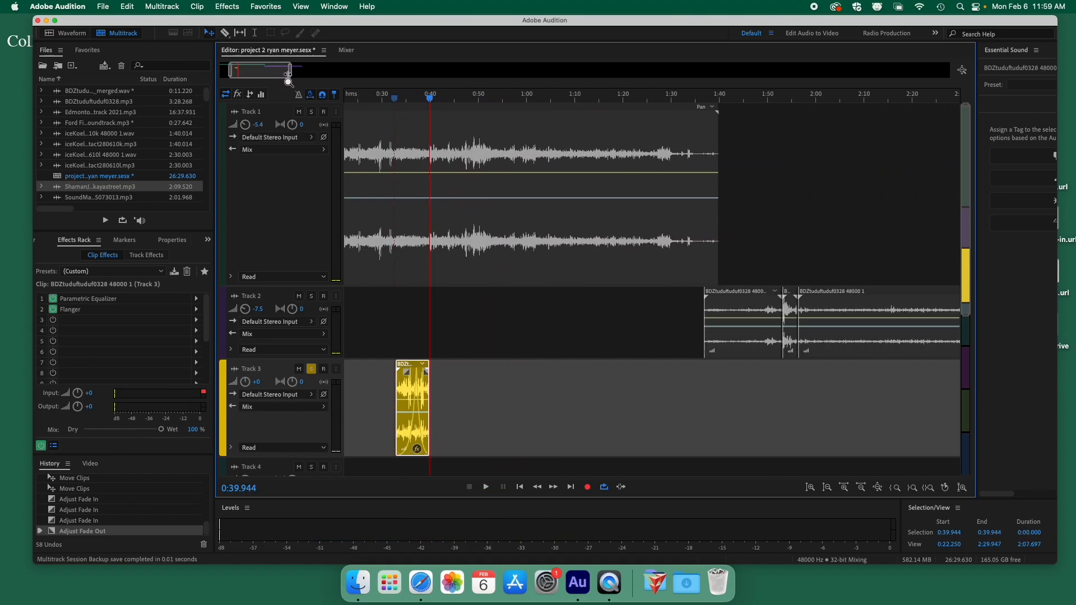
{"action": "left_click", "coordinate": [312, 369]}
{"action": "key", "text": "space"}
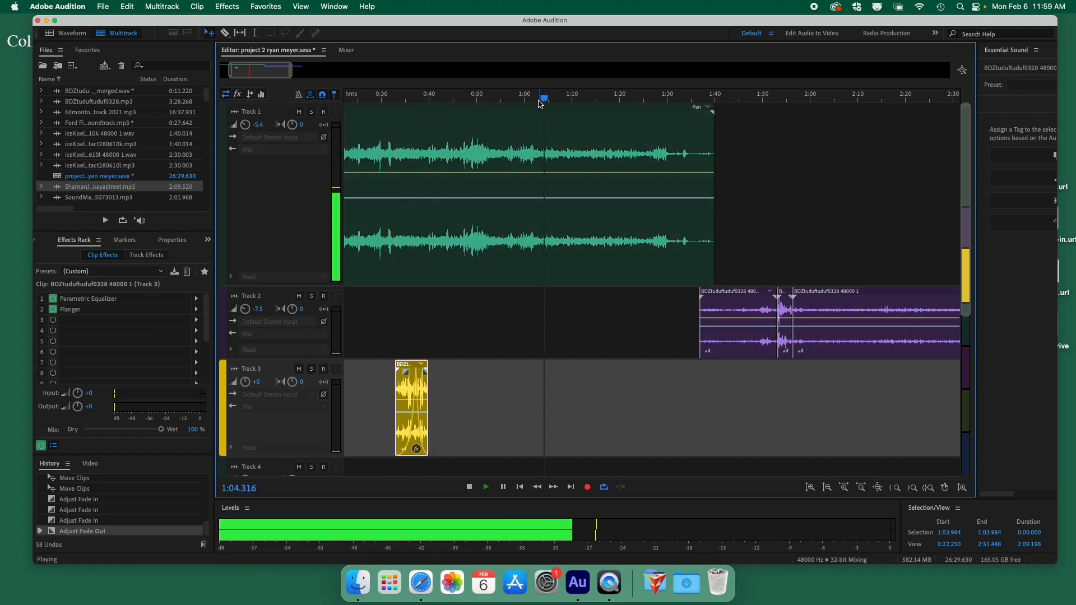
{"action": "key", "text": "space"}
Move the Track 3 clip to start around 1:05 and play the session from there.
{"action": "left_click_drag", "start_coordinate": [419, 409], "coordinate": [567, 432]}
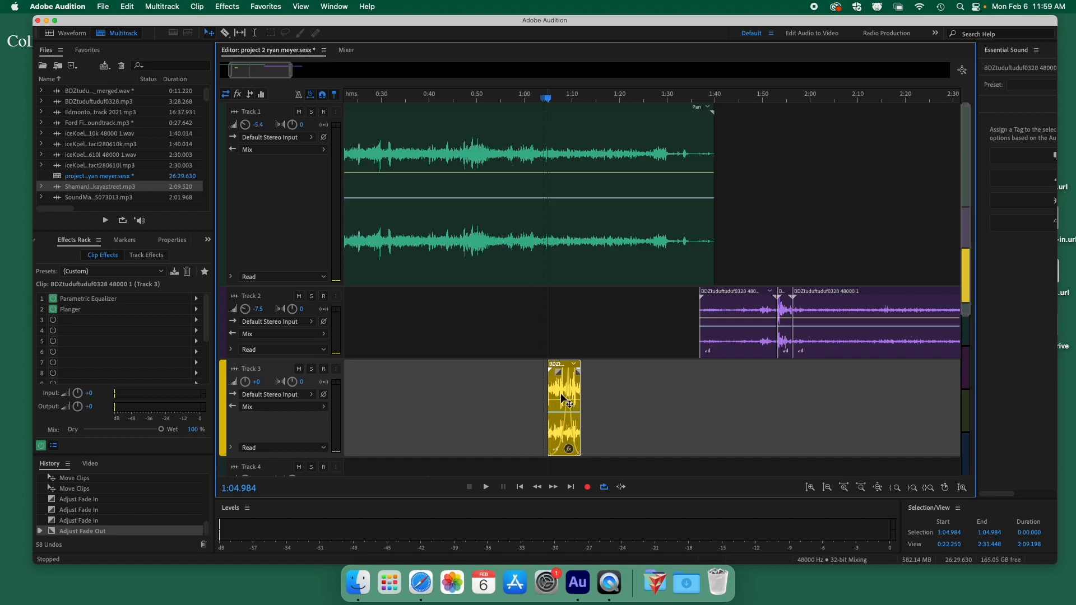
{"action": "key", "text": "space"}
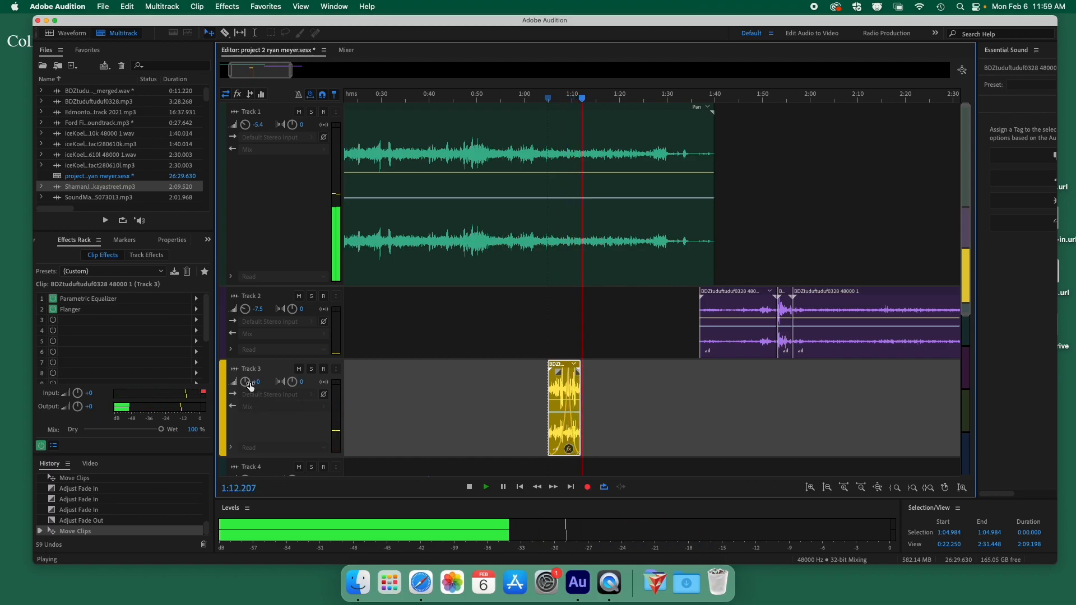
{"action": "key", "text": "space"}
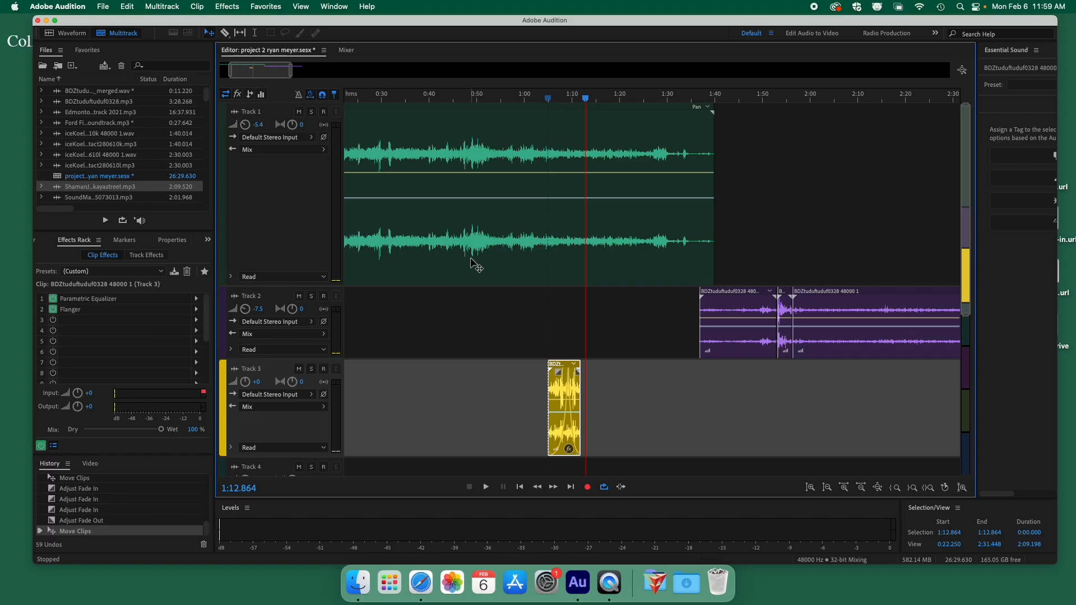
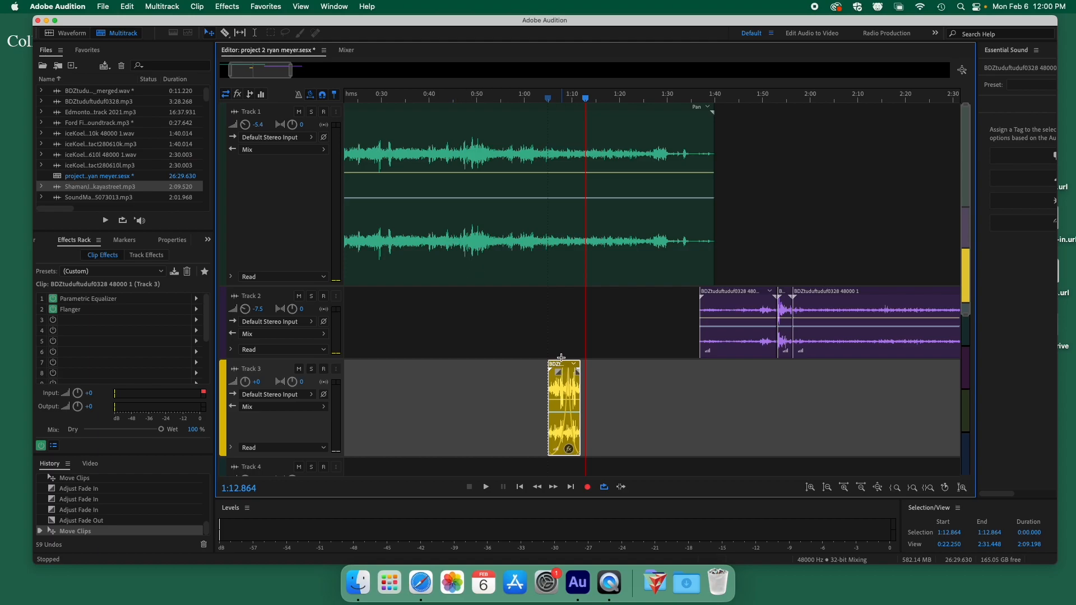
Zoom in on the clips and trim the Track 3 clip's start to a brief sliver near 1:12.
{"action": "left_click_drag", "start_coordinate": [291, 70], "coordinate": [259, 70]}
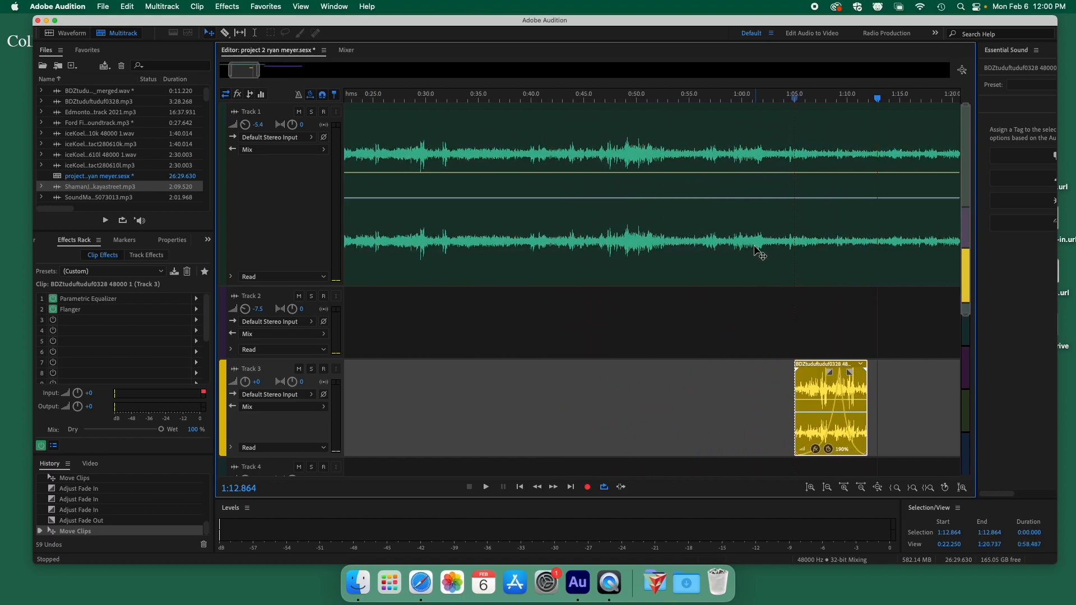
{"action": "left_click_drag", "start_coordinate": [795, 392], "coordinate": [847, 393]}
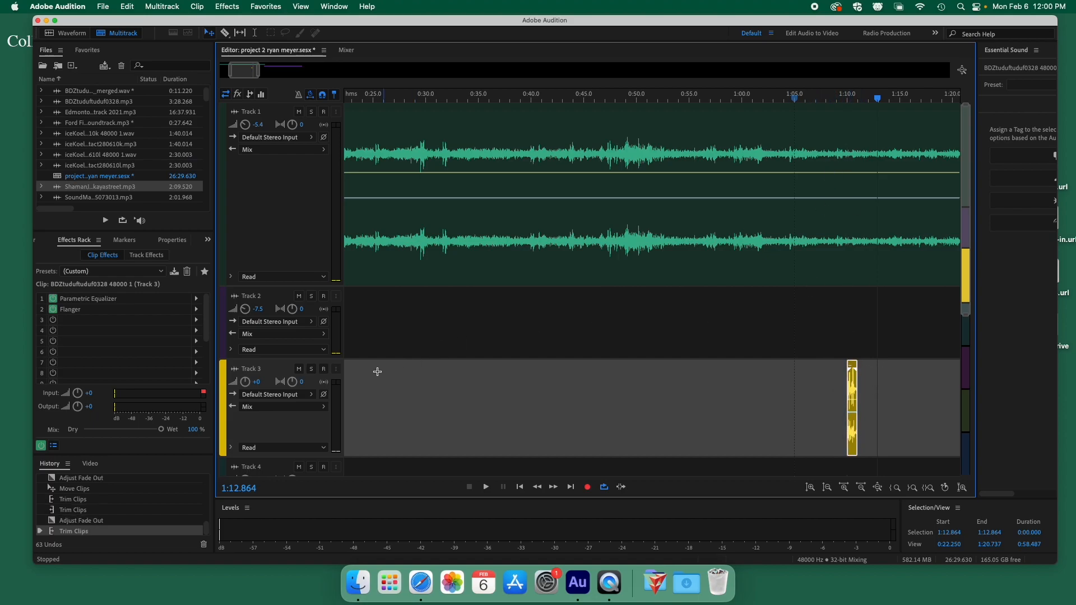
Solo Track 3, audition from about 1:09, and trim the clip to start near 1:10.4.
{"action": "left_click", "coordinate": [311, 370]}
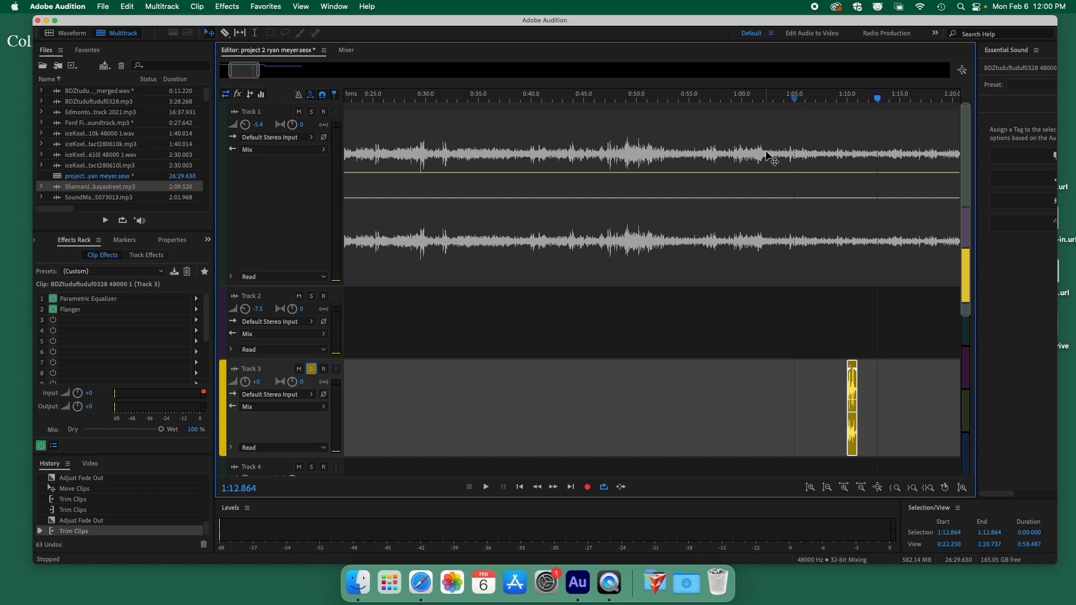
{"action": "key", "text": "equal"}
{"action": "left_click", "coordinate": [559, 99]}
{"action": "key", "text": "space"}
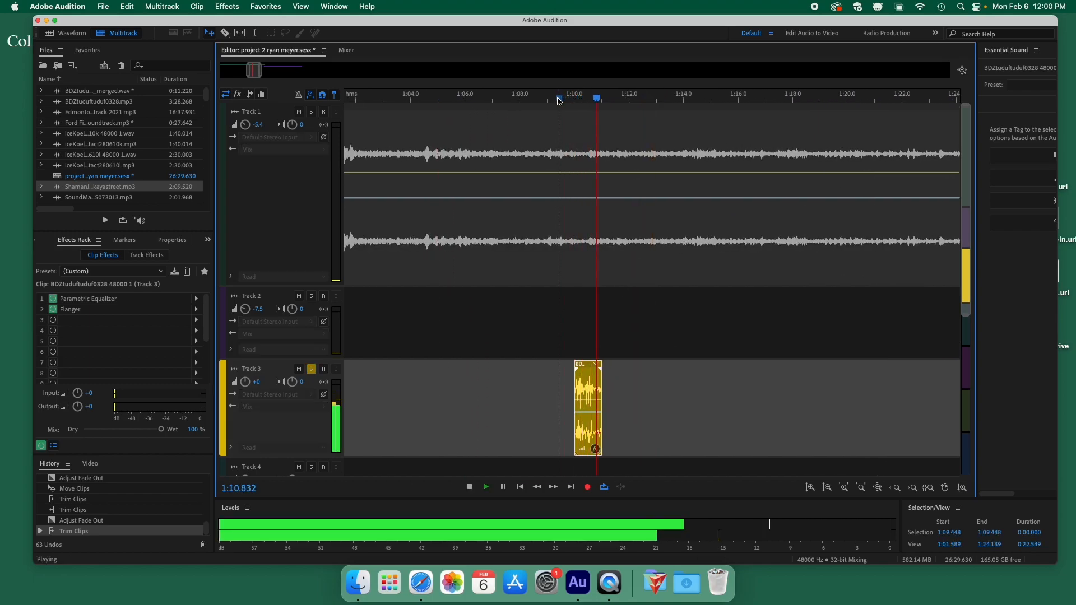
{"action": "key", "text": "space"}
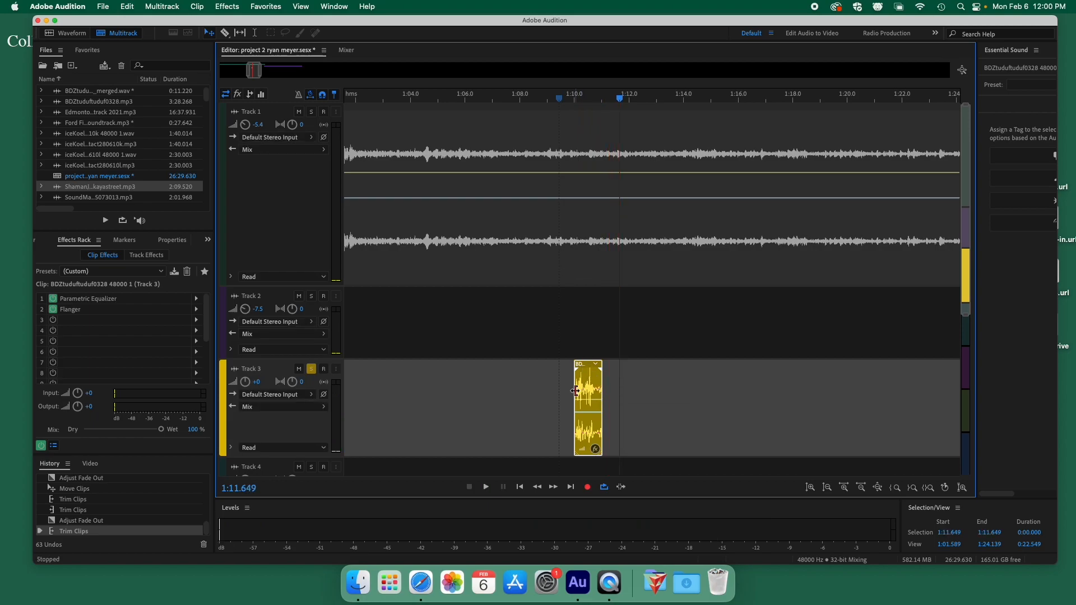
{"action": "left_click_drag", "start_coordinate": [574, 391], "coordinate": [589, 392]}
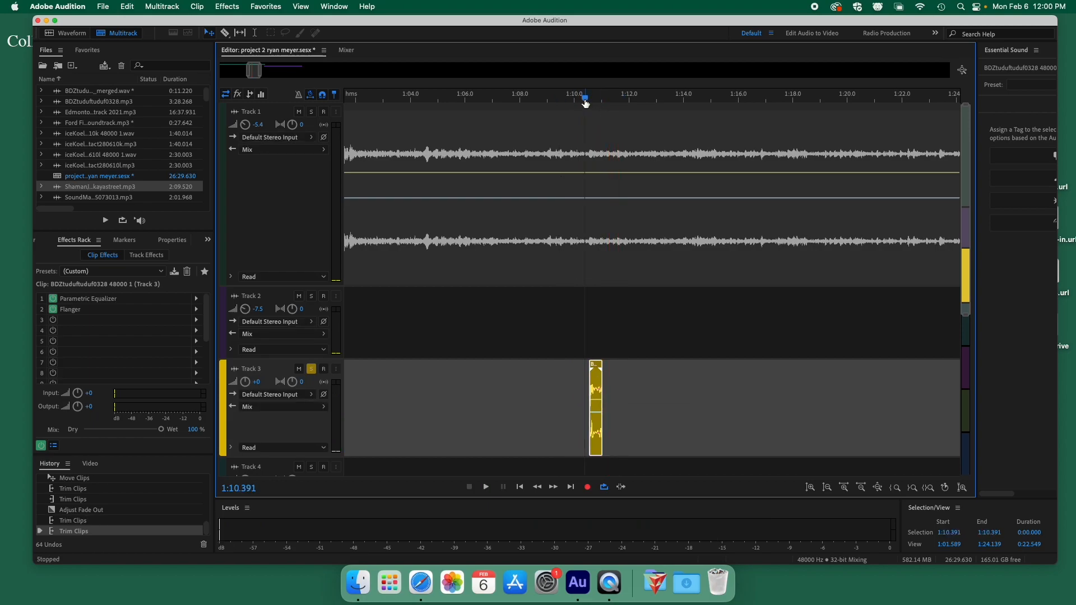
{"action": "key", "text": "space"}
{"action": "key", "text": "space"}
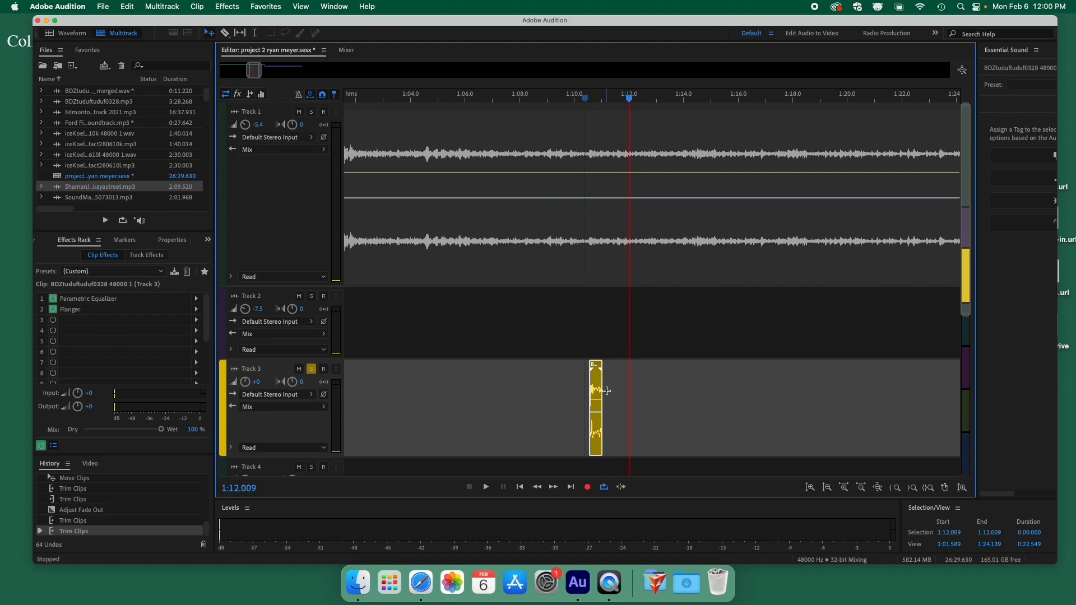
Alt-drag copies of the short Track 3 slice end to end through about 1:13 and play them.
{"action": "left_click_drag", "start_coordinate": [598, 390], "coordinate": [612, 387]}
{"action": "left_click_drag", "start_coordinate": [609, 388], "coordinate": [712, 380]}
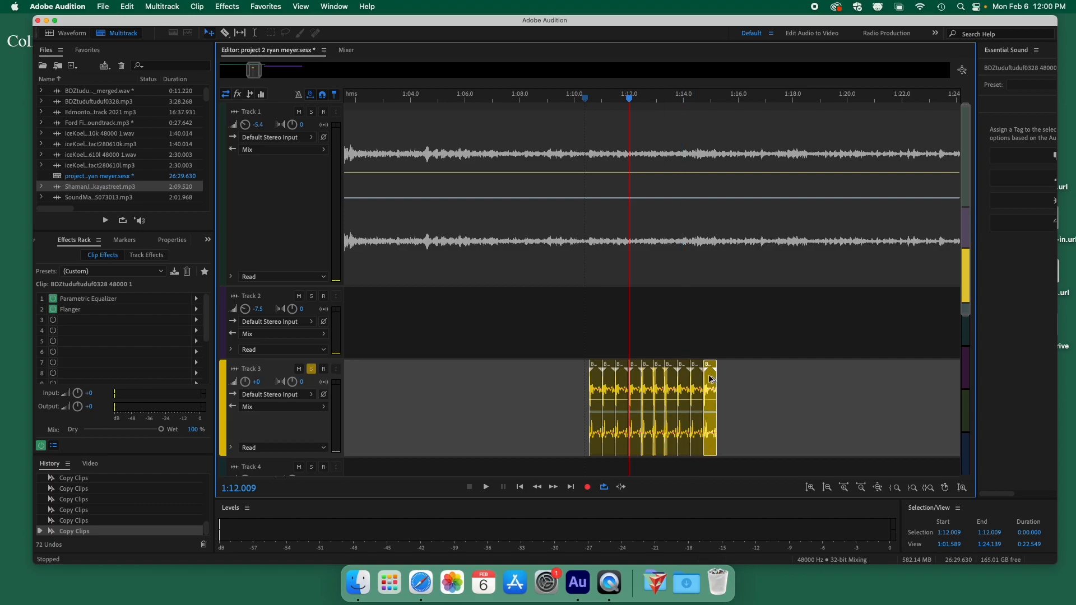
{"action": "left_click", "coordinate": [577, 98]}
{"action": "key", "text": "space"}
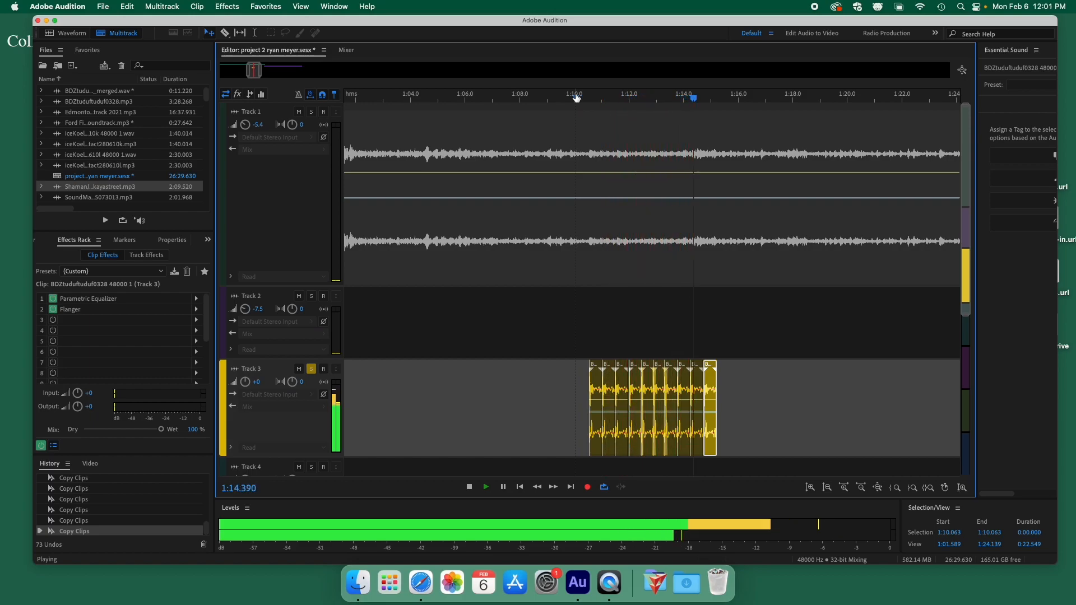
{"action": "key", "text": "space"}
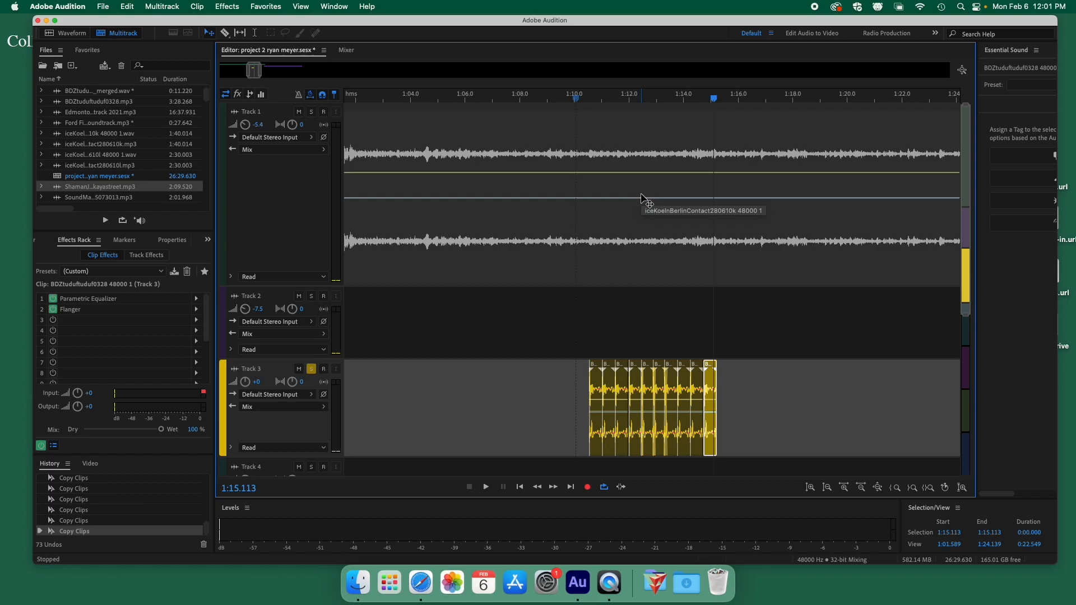
Select all of Track 3's copies and merge them into a single clip.
{"action": "left_click_drag", "start_coordinate": [777, 390], "coordinate": [611, 417]}
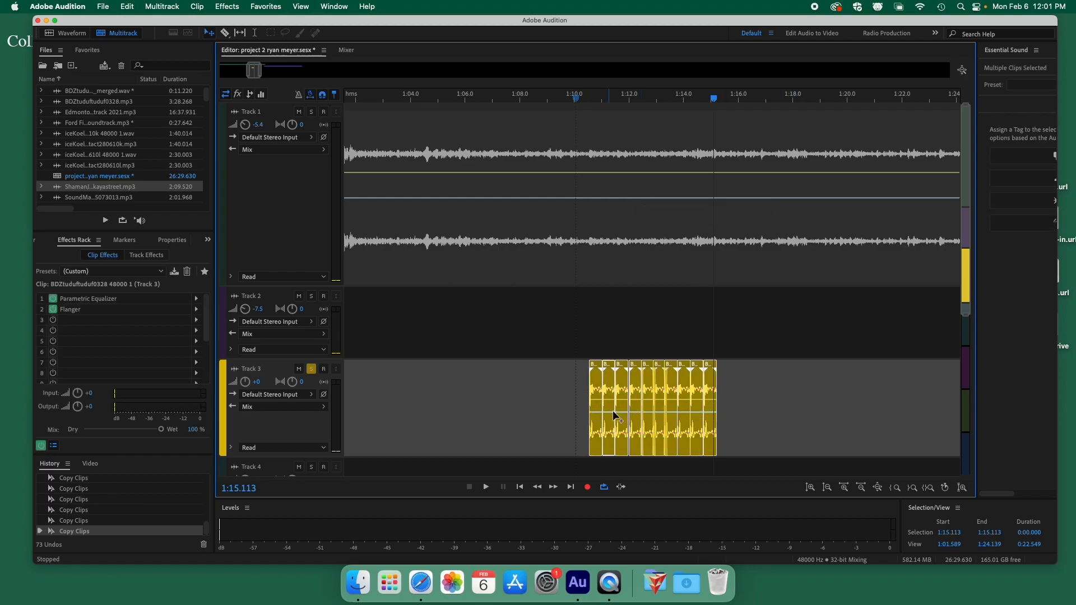
{"action": "right_click", "coordinate": [644, 389]}
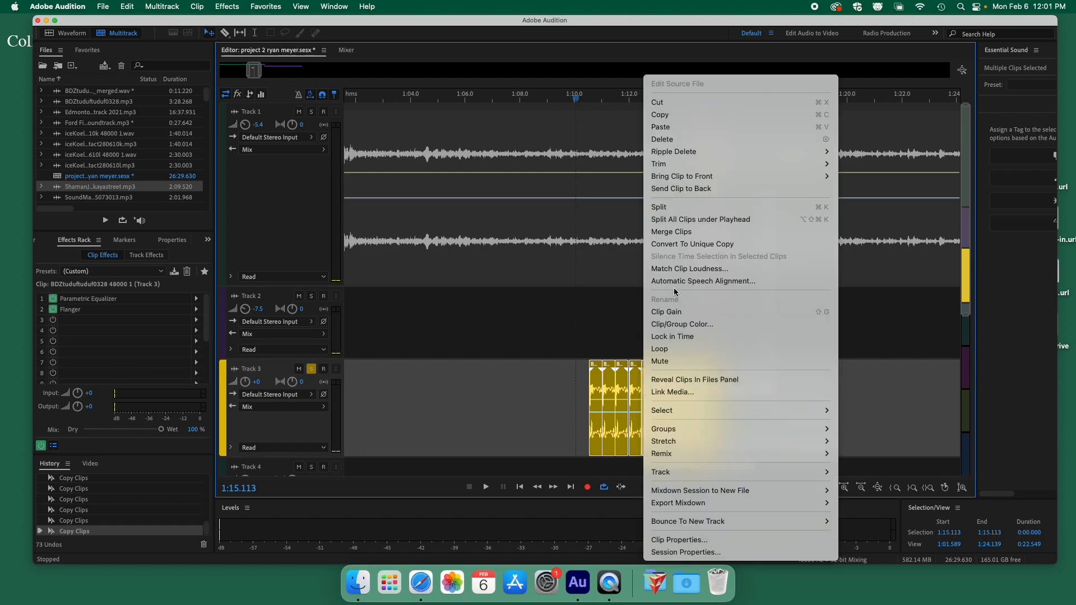
{"action": "left_click", "coordinate": [672, 231]}
Give the merged clip a fade-in and fade-out, then play it from about 1:10.3.
{"action": "left_click_drag", "start_coordinate": [599, 371], "coordinate": [621, 372]}
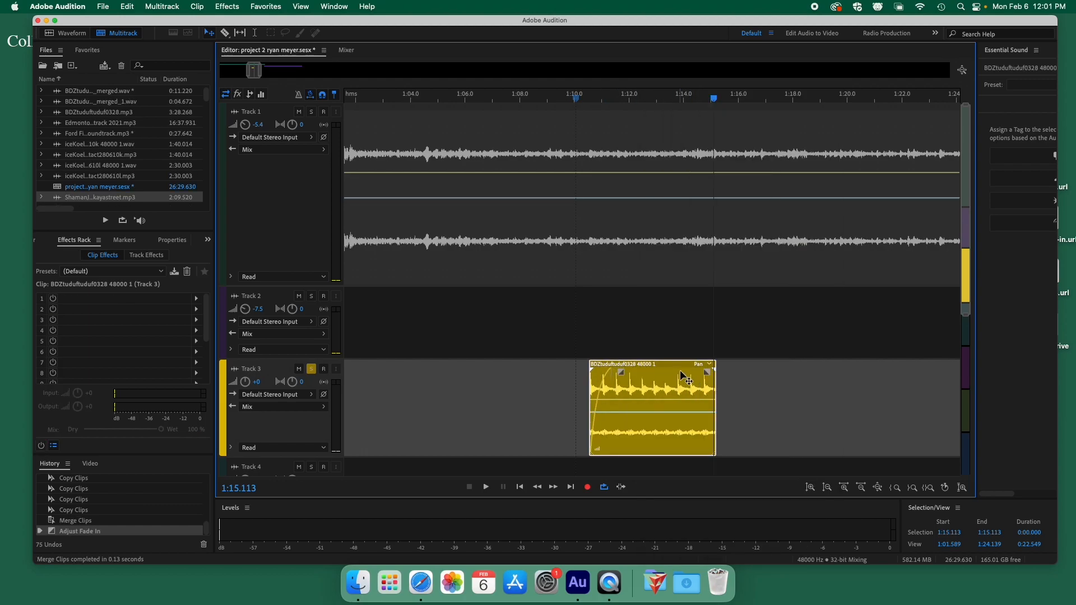
{"action": "left_click_drag", "start_coordinate": [708, 372], "coordinate": [634, 392]}
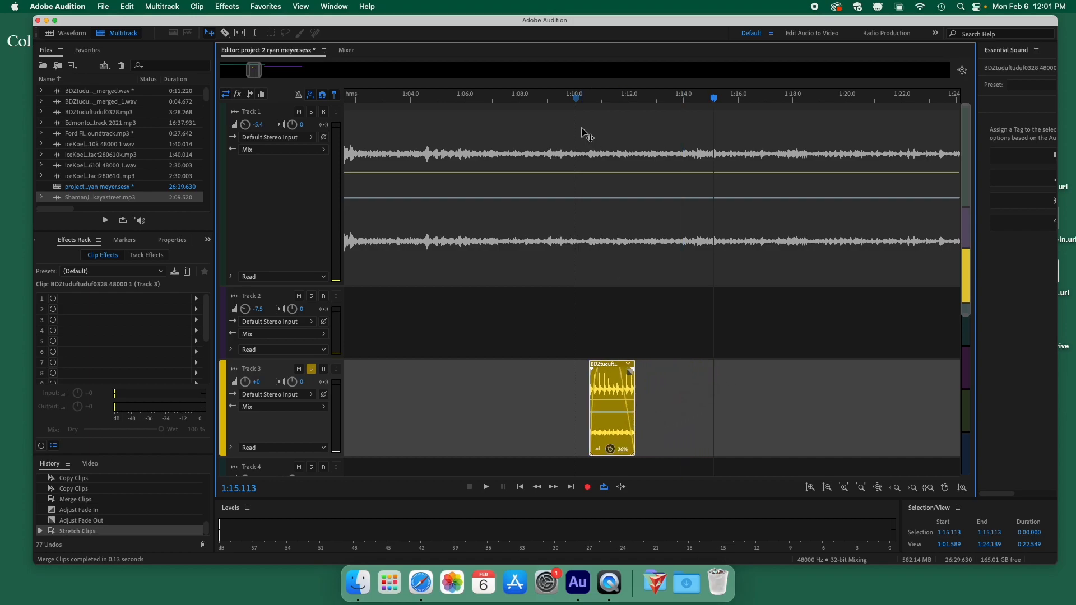
{"action": "left_click", "coordinate": [585, 98]}
{"action": "key", "text": "space"}
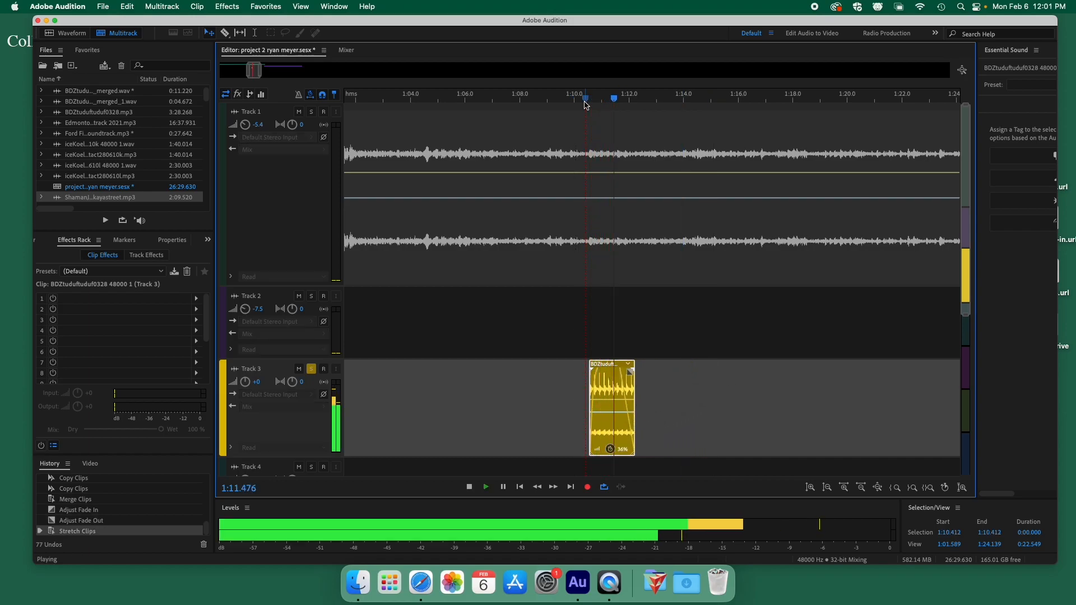
{"action": "key", "text": "space"}
{"action": "left_click", "coordinate": [581, 99]}
{"action": "key", "text": "space"}
{"action": "key", "text": "space"}
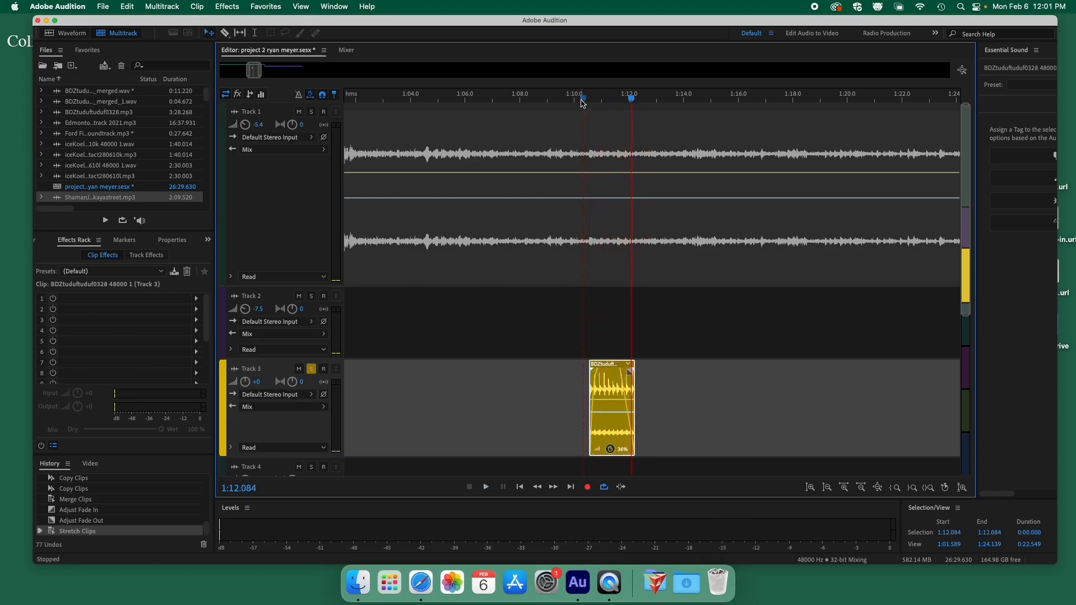
Add a Modulation > Phaser effect to slot 1 of the Track 3 clip's Effects Rack and listen.
{"action": "left_click", "coordinate": [196, 299]}
{"action": "mouse_move", "coordinate": [263, 402]}
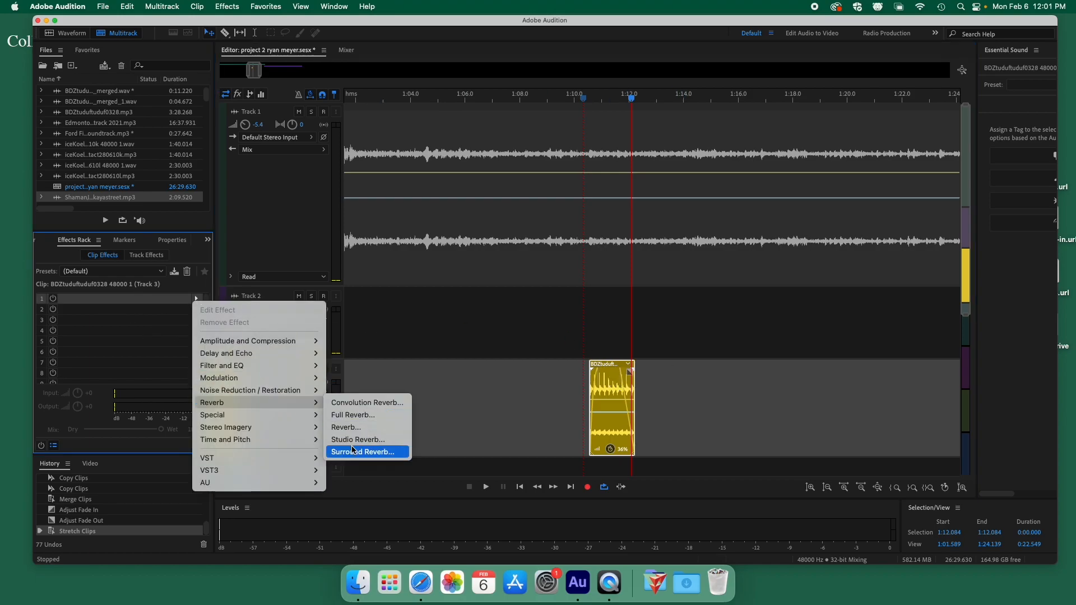
{"action": "mouse_move", "coordinate": [253, 377]}
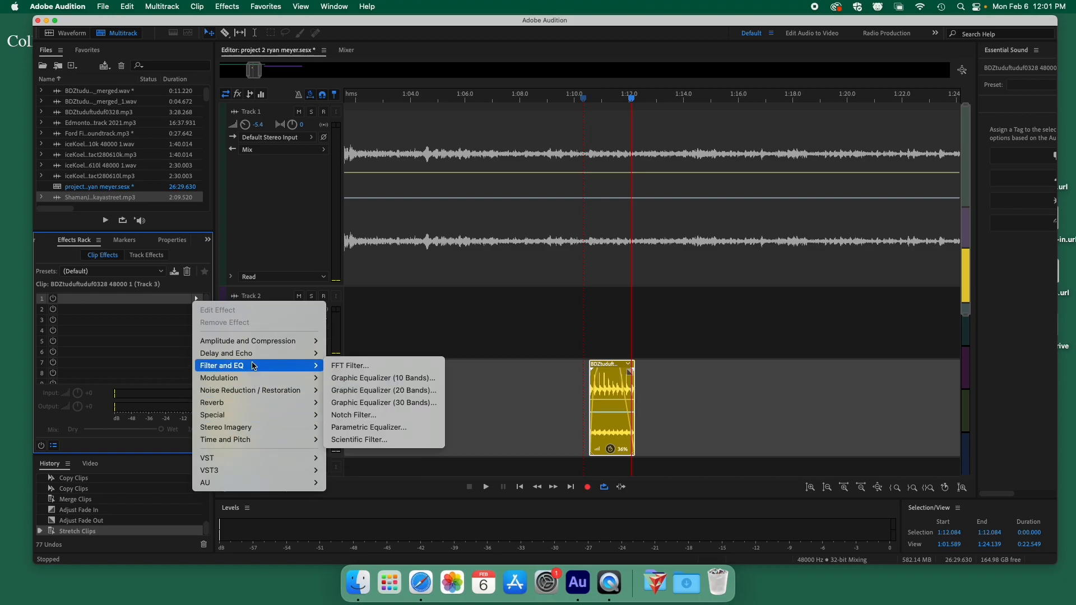
{"action": "left_click", "coordinate": [344, 416]}
{"action": "key", "text": "space"}
{"action": "key", "text": "space"}
{"action": "left_click_drag", "start_coordinate": [617, 168], "coordinate": [527, 155]}
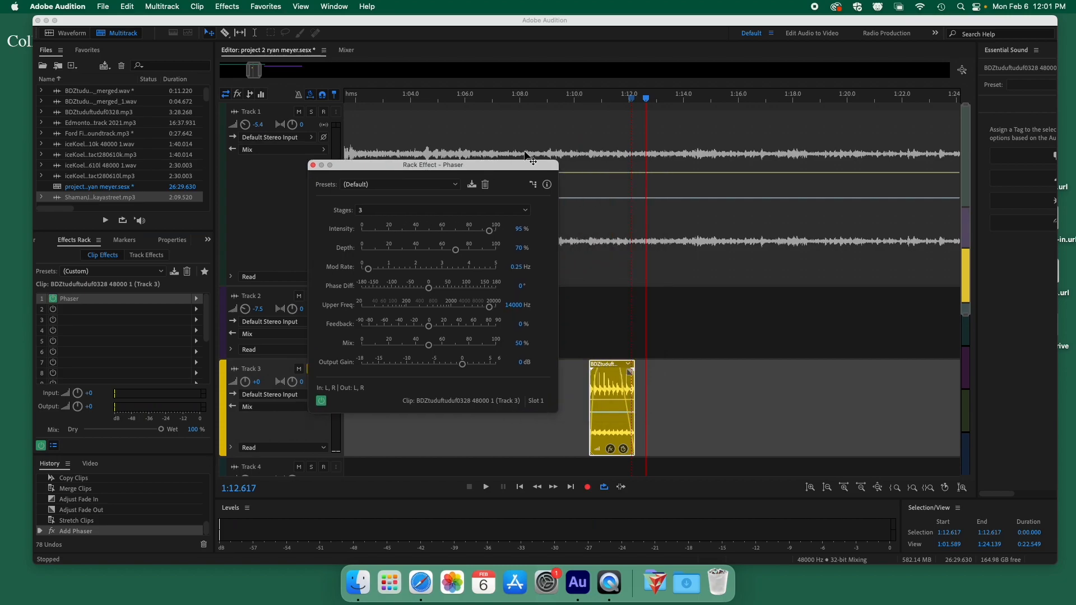
{"action": "left_click", "coordinate": [585, 99]}
{"action": "key", "text": "space"}
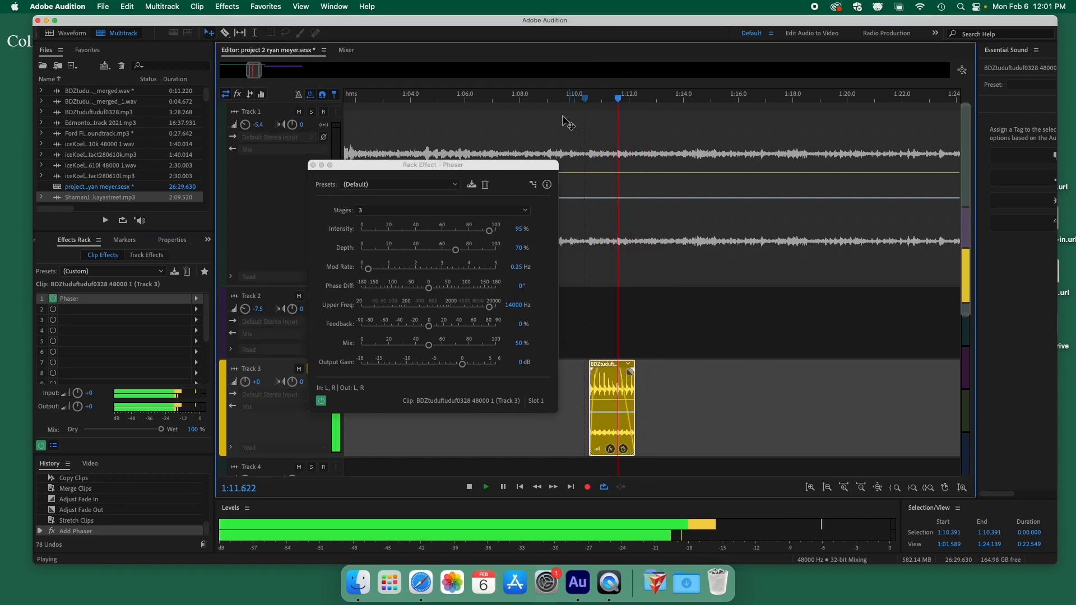
{"action": "key", "text": "space"}
Switch the Phaser to the Underwater preset and audition the clip from about 1:10.3.
{"action": "left_click", "coordinate": [439, 184]}
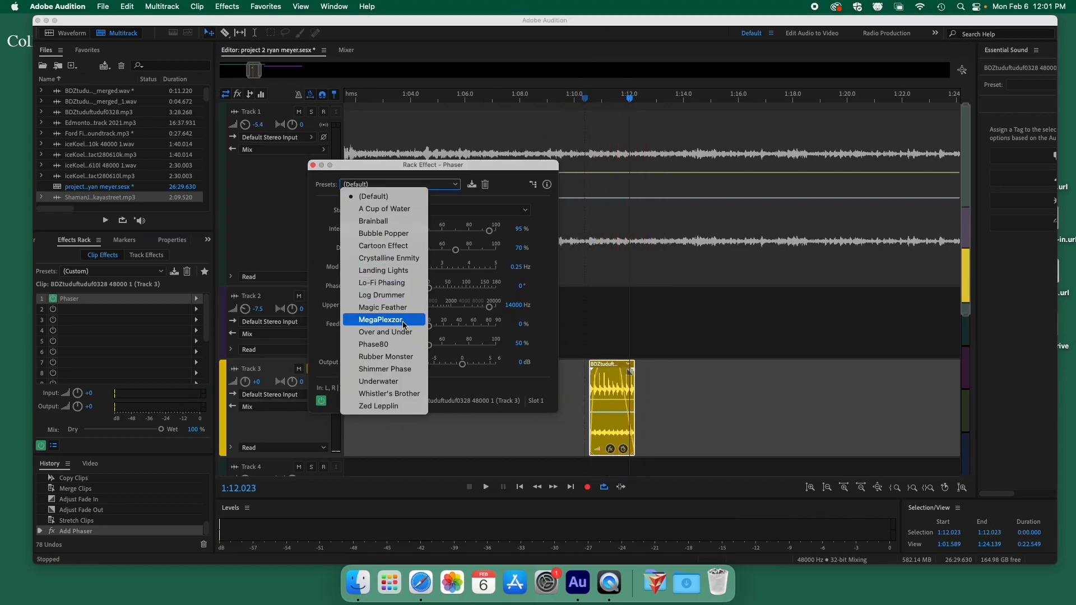
{"action": "left_click", "coordinate": [379, 381]}
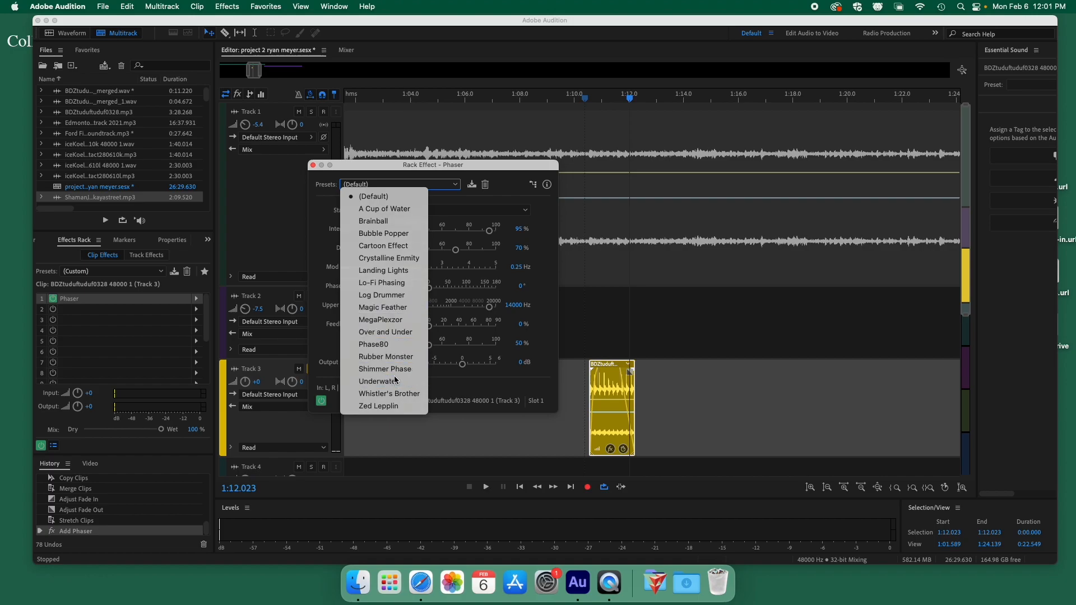
{"action": "left_click", "coordinate": [584, 98]}
{"action": "key", "text": "space"}
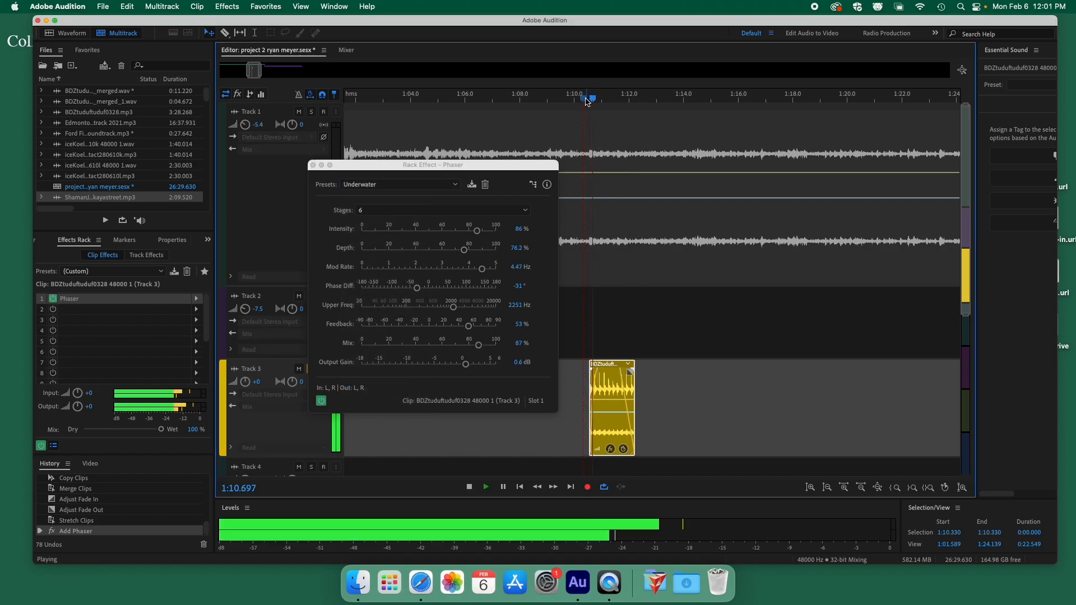
{"action": "key", "text": "space"}
{"action": "left_click", "coordinate": [585, 100]}
{"action": "key", "text": "space"}
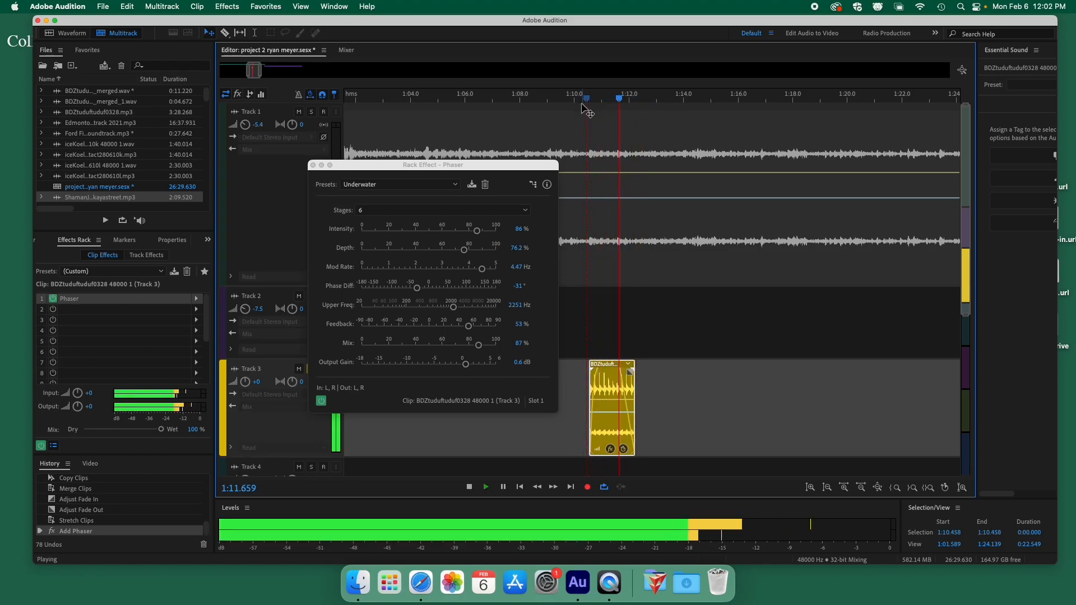
{"action": "key", "text": "space"}
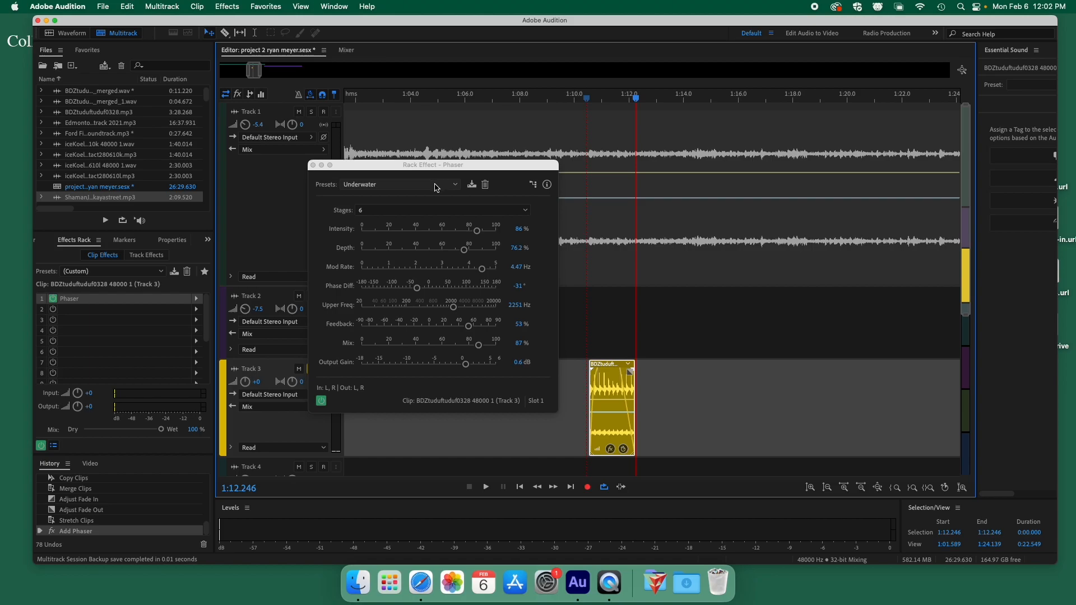
{"action": "left_click_drag", "start_coordinate": [351, 166], "coordinate": [314, 124]}
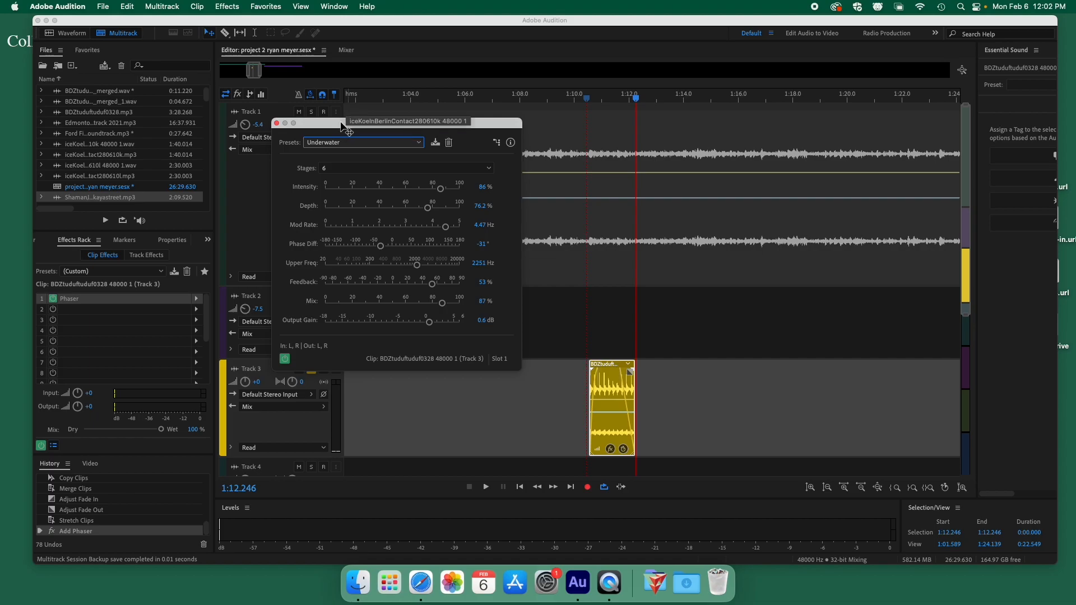
Close the Phaser window, unsolo Track 3, and solo Track 1.
{"action": "left_click", "coordinate": [276, 123]}
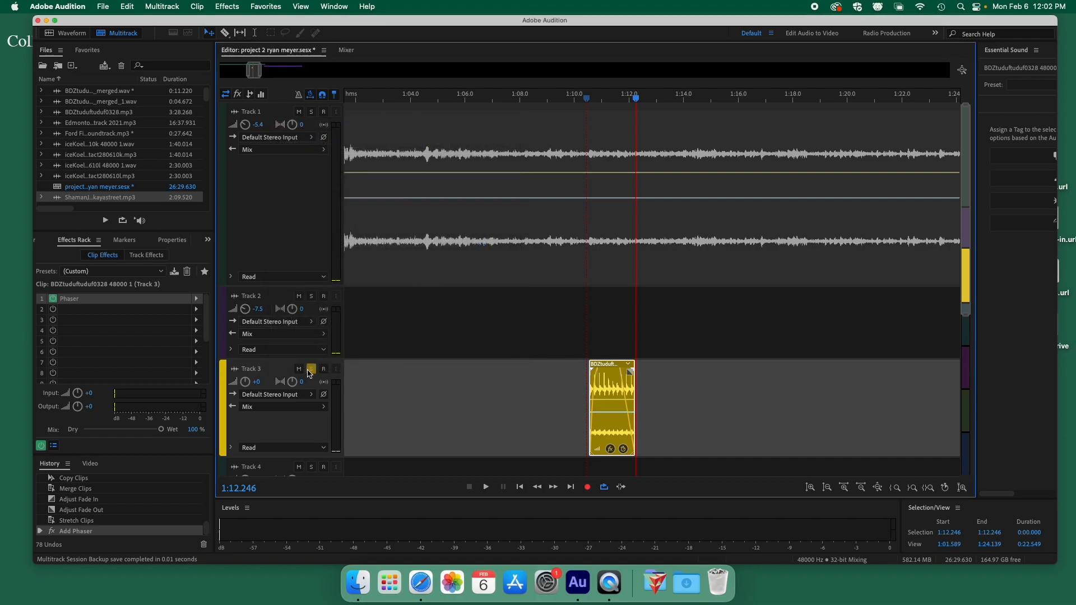
{"action": "left_click", "coordinate": [311, 369]}
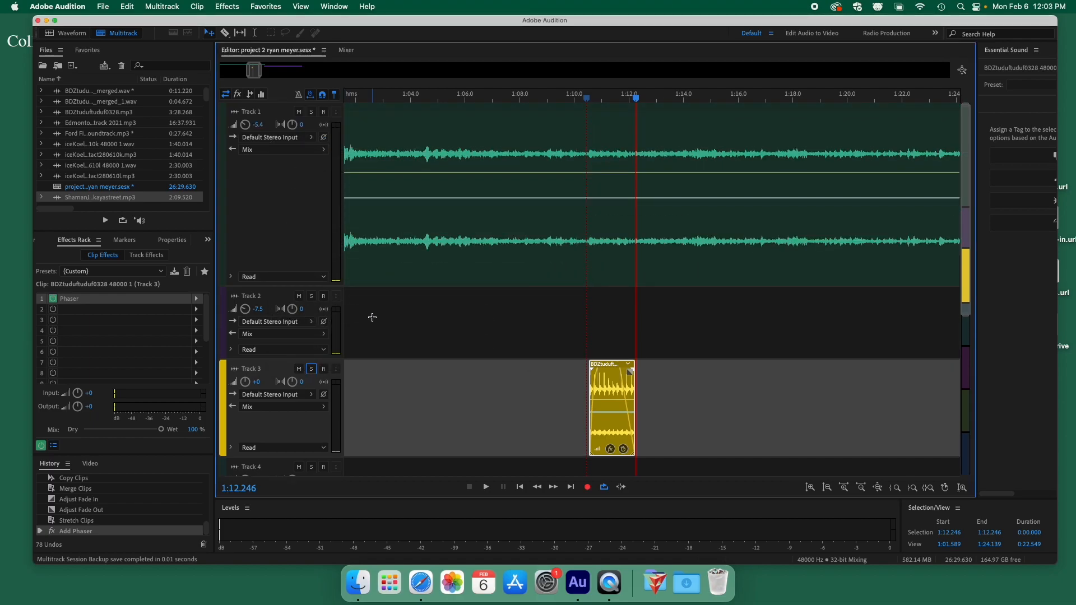
{"action": "left_click", "coordinate": [311, 111]}
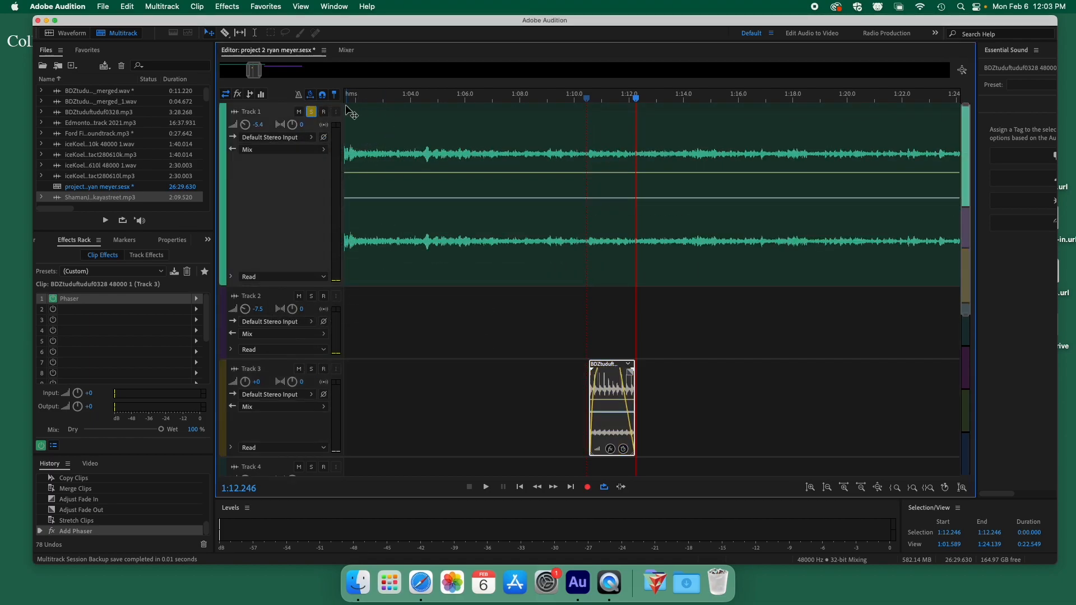
Play Track 1 from 1:02.738, then select its clip.
{"action": "left_click", "coordinate": [376, 98]}
{"action": "key", "text": "space"}
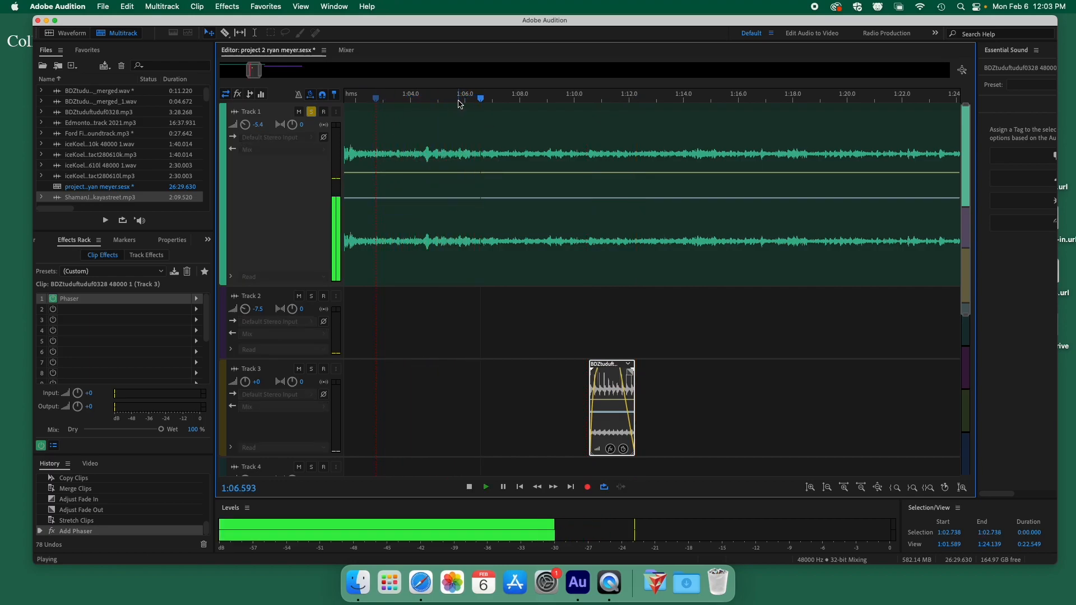
{"action": "scroll", "coordinate": [478, 207], "scroll_direction": "down", "scroll_amount": 3}
{"action": "scroll", "coordinate": [478, 205], "scroll_direction": "up", "scroll_amount": 3}
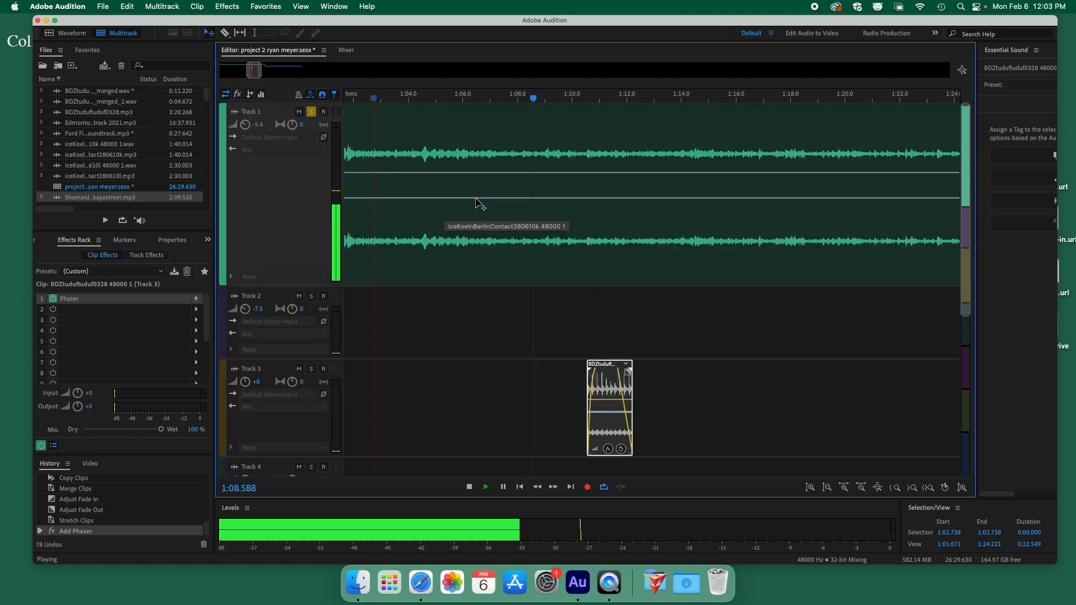
{"action": "key", "text": "space"}
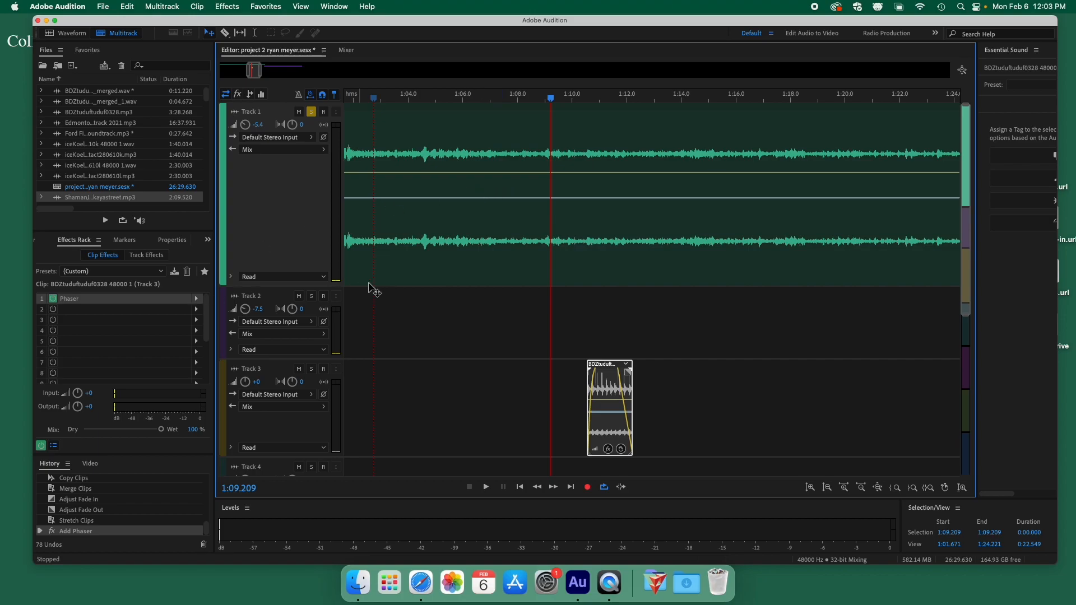
{"action": "left_click", "coordinate": [425, 148]}
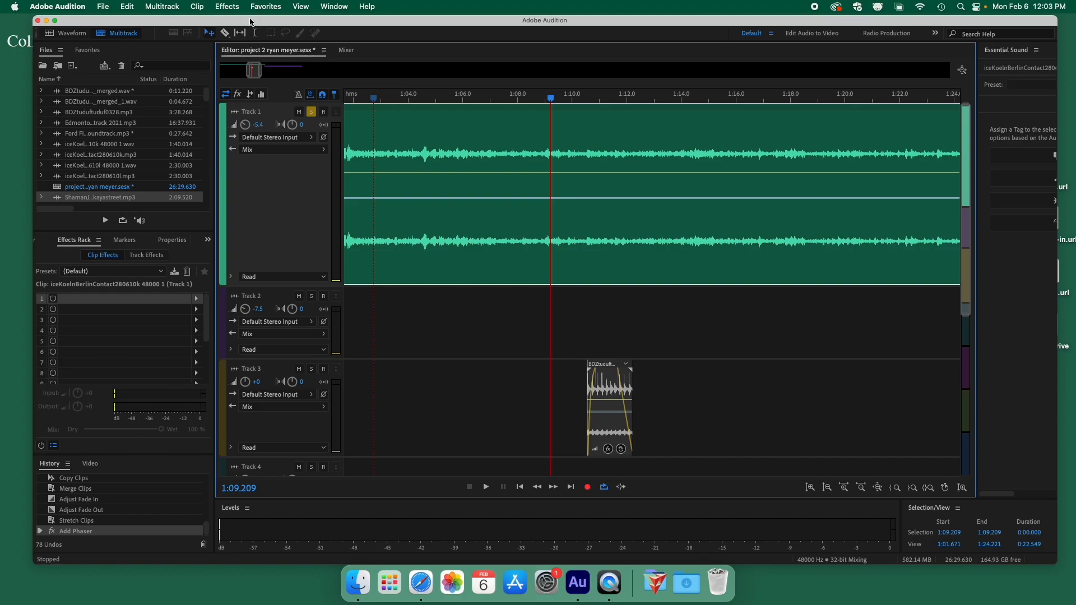
Zoom the timeline out until Track 1's whole clip, ending near 1:40, is visible.
{"action": "scroll", "coordinate": [423, 146], "scroll_direction": "down", "scroll_amount": 1}
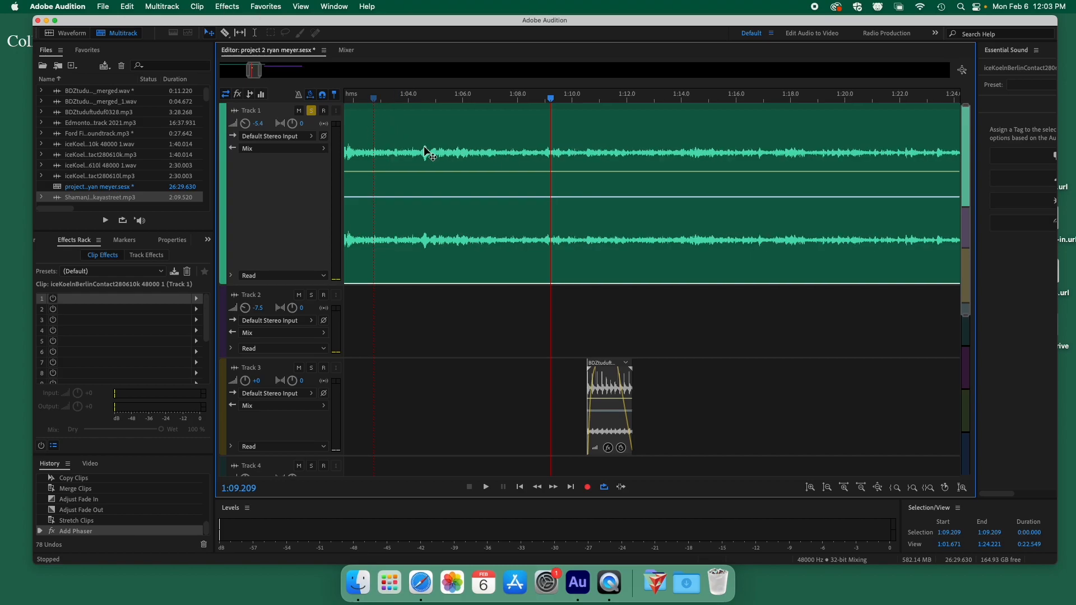
{"action": "scroll", "coordinate": [427, 157], "scroll_direction": "up", "scroll_amount": 1}
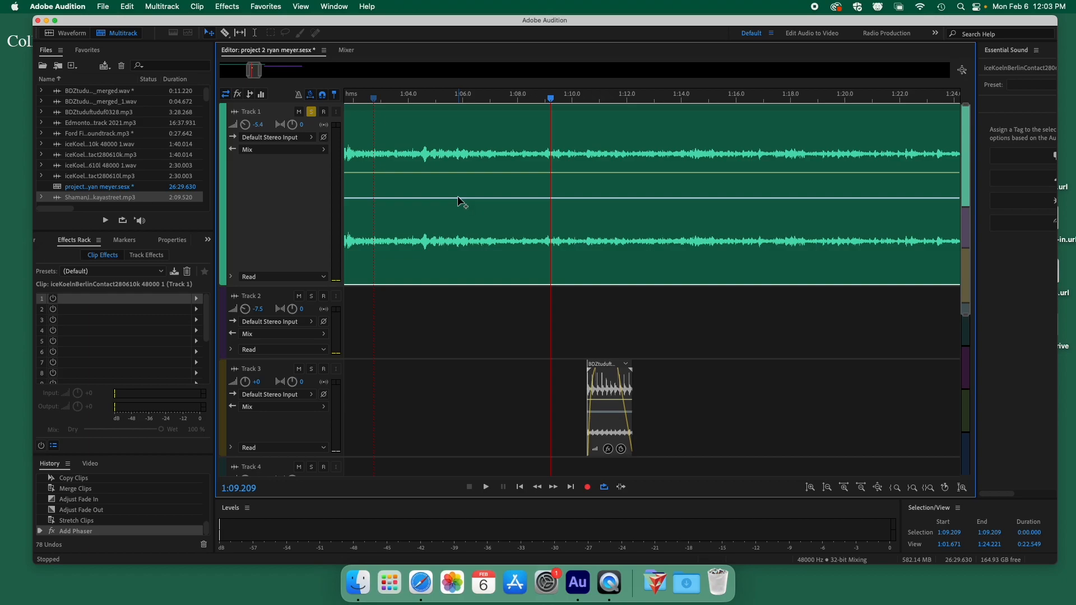
{"action": "scroll", "coordinate": [645, 196], "scroll_direction": "down", "scroll_amount": 5}
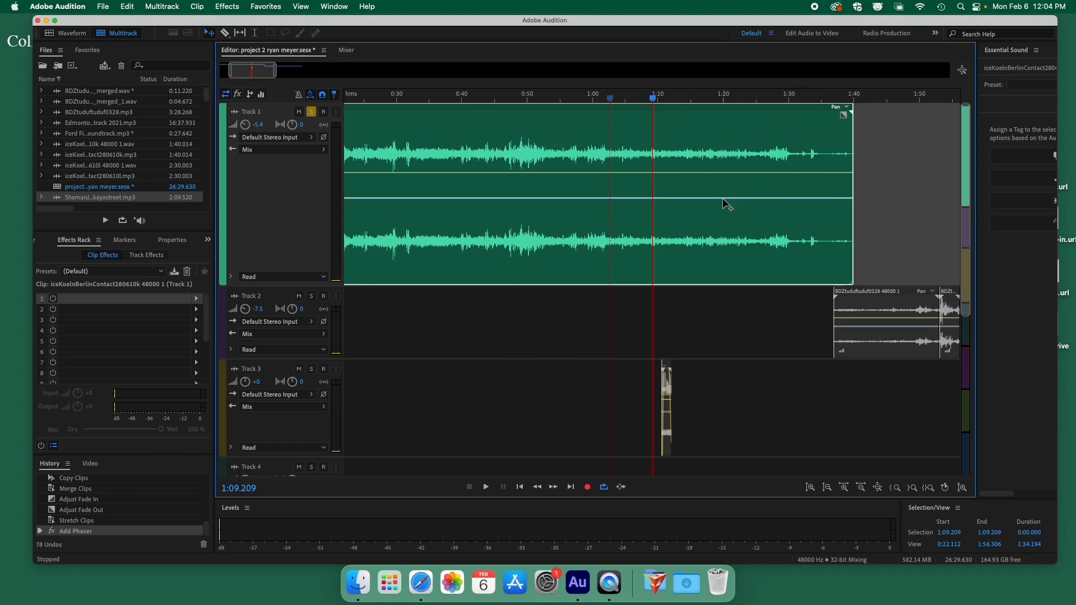
Add three pan keyframes on Track 1's clip, pull the middle one right, and play from 0:34.
{"action": "left_click", "coordinate": [579, 199]}
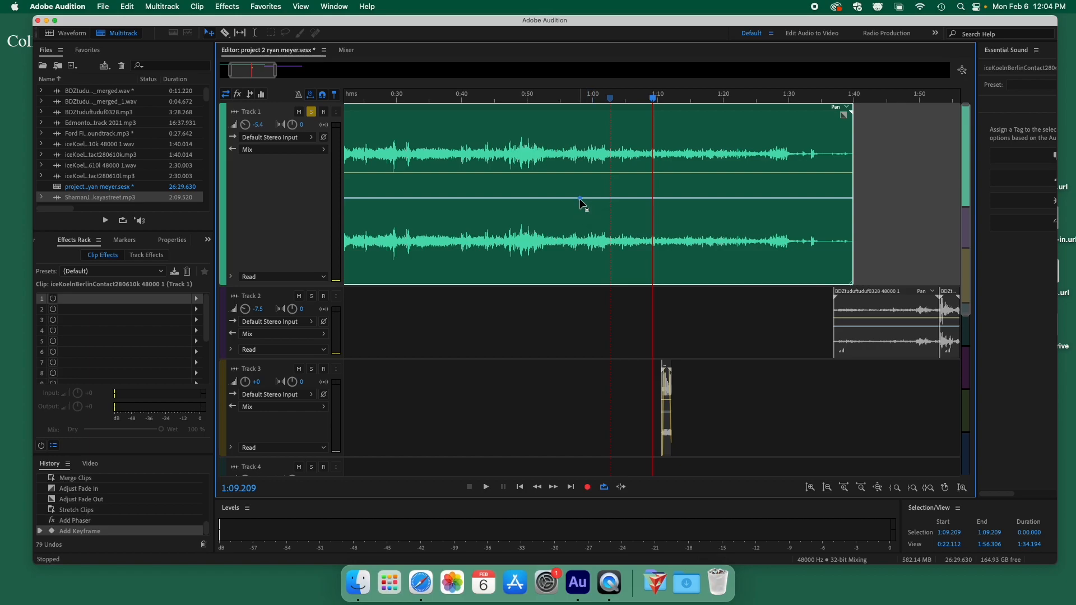
{"action": "left_click", "coordinate": [446, 198]}
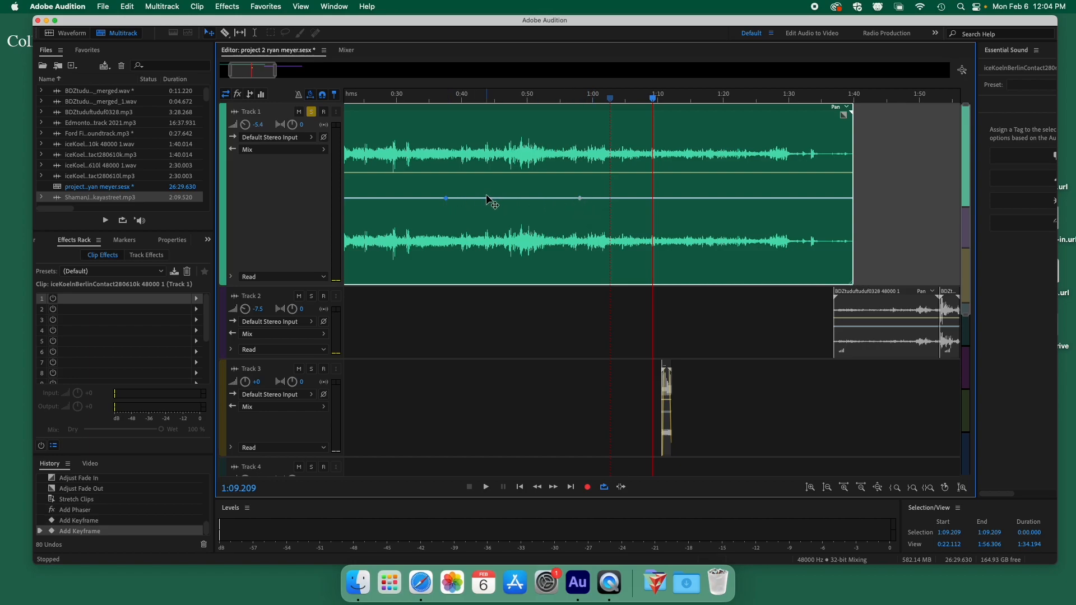
{"action": "left_click", "coordinate": [502, 199]}
{"action": "left_click_drag", "start_coordinate": [501, 198], "coordinate": [511, 268]}
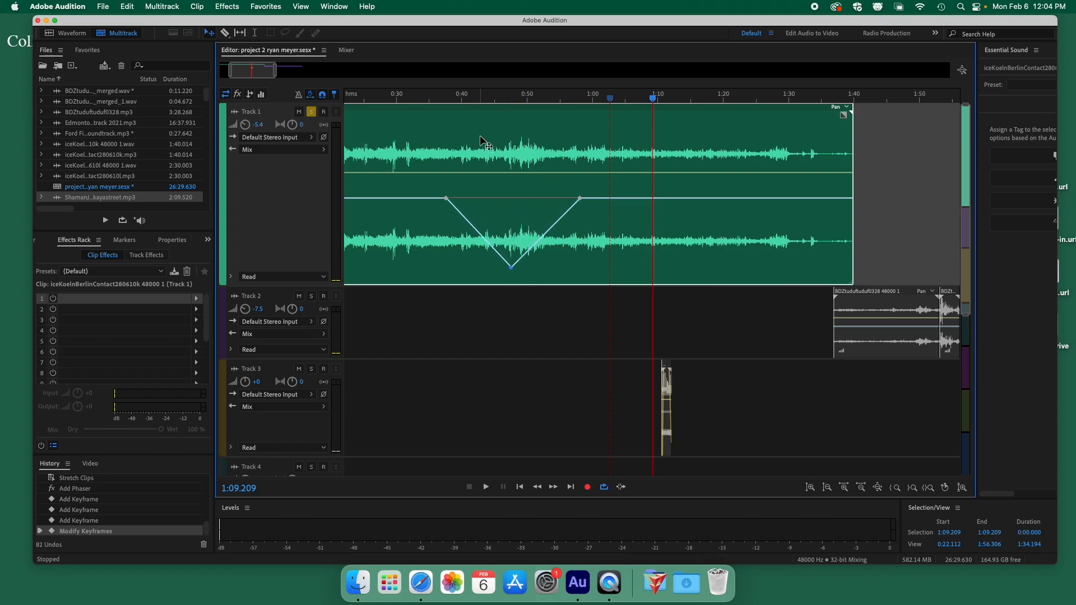
{"action": "left_click", "coordinate": [423, 99]}
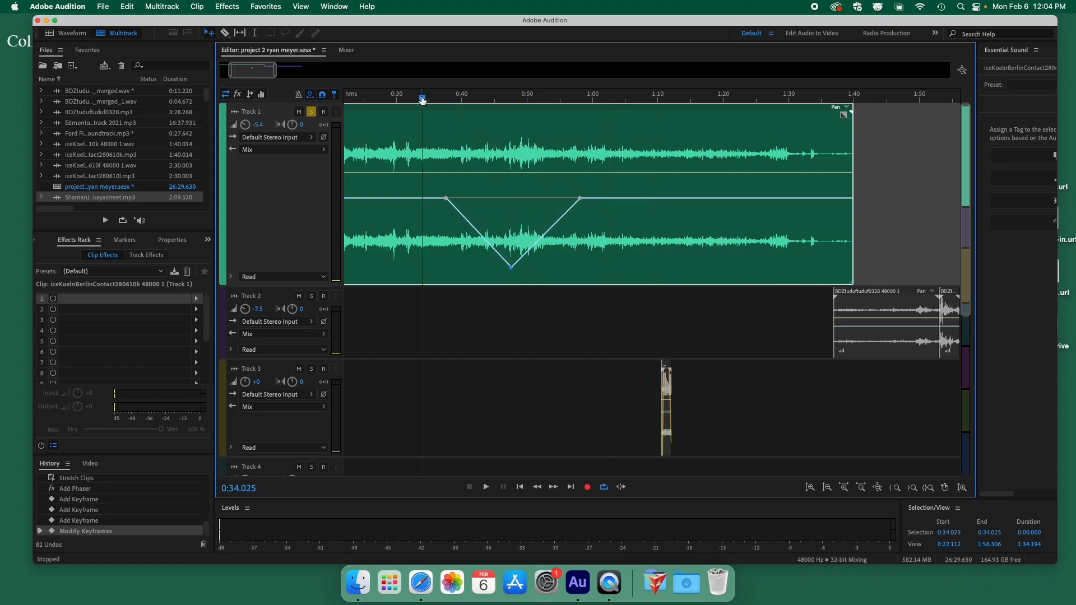
{"action": "key", "text": "space"}
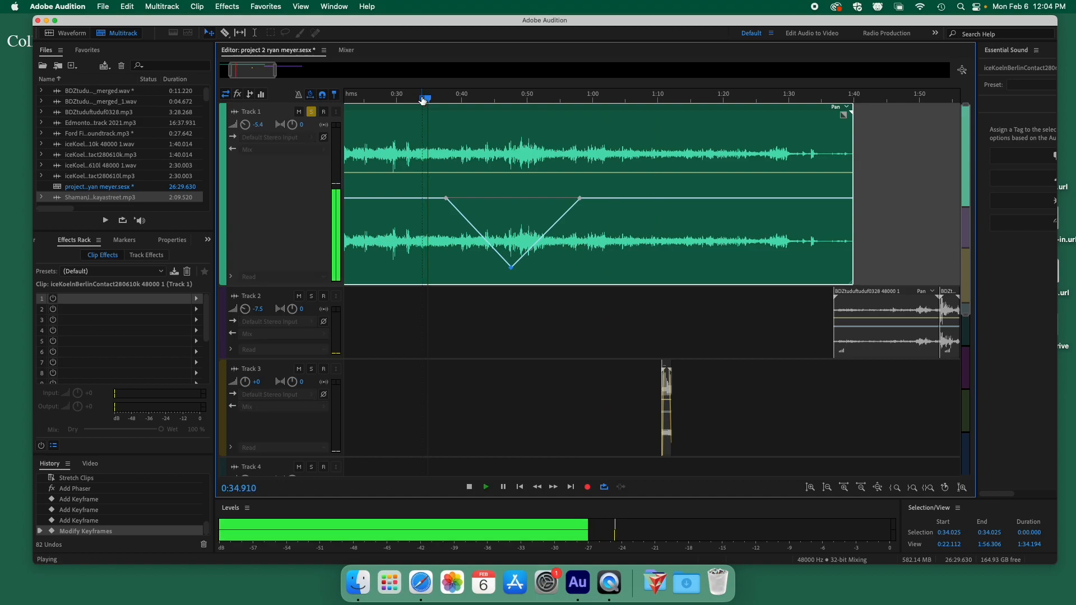
{"action": "key", "text": "space"}
Narrow the pan dip to about 0:37–0:41 and replay it.
{"action": "left_click_drag", "start_coordinate": [511, 268], "coordinate": [462, 265]}
{"action": "left_click_drag", "start_coordinate": [579, 198], "coordinate": [474, 199]}
{"action": "key", "text": "space"}
{"action": "key", "text": "space"}
{"action": "left_click_drag", "start_coordinate": [440, 99], "coordinate": [445, 100]}
{"action": "key", "text": "space"}
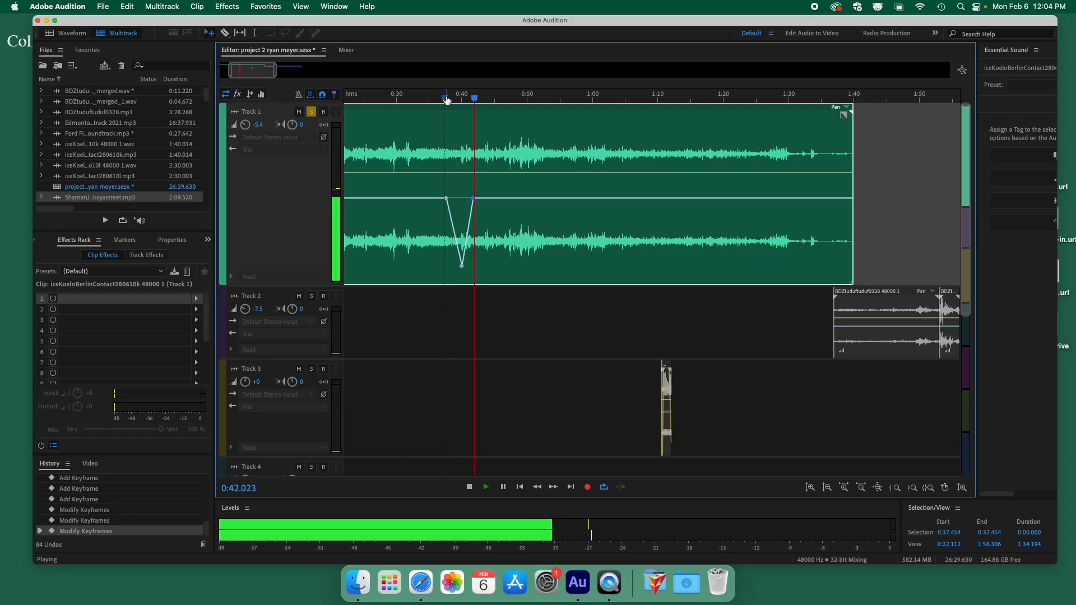
Stop playback at 0:42.528.
{"action": "key", "text": "space"}
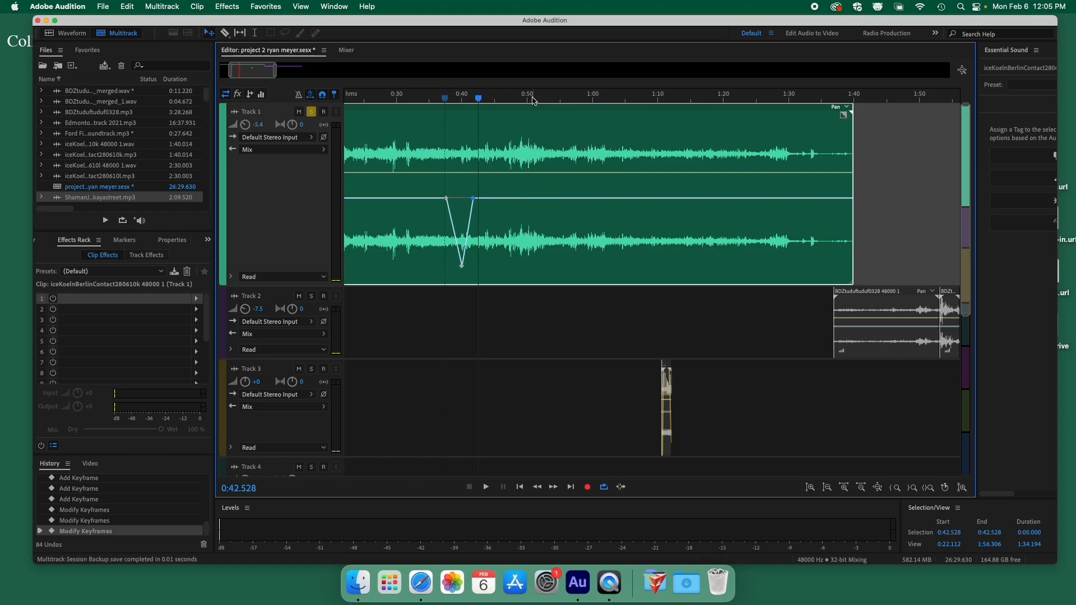
Add zigzag volume keyframes on Track 1's clip, dipping to about -17 dB, and play from 0:50.
{"action": "left_click", "coordinate": [537, 174]}
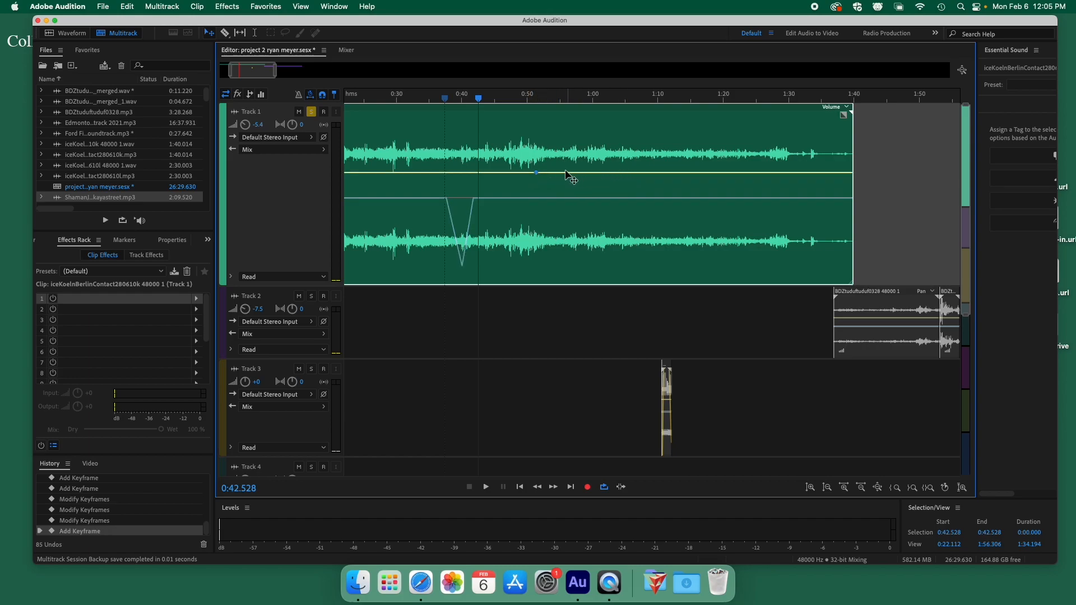
{"action": "left_click", "coordinate": [607, 172]}
{"action": "left_click", "coordinate": [635, 172]}
{"action": "left_click_drag", "start_coordinate": [580, 173], "coordinate": [560, 249]}
{"action": "left_click_drag", "start_coordinate": [607, 172], "coordinate": [615, 236]}
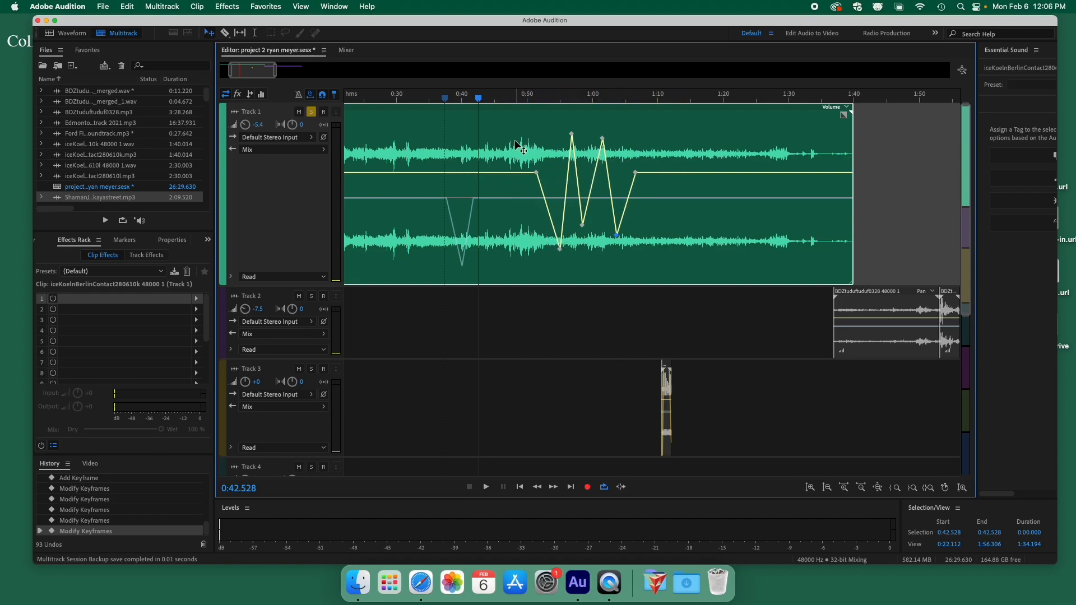
{"action": "left_click", "coordinate": [530, 102]}
{"action": "key", "text": "space"}
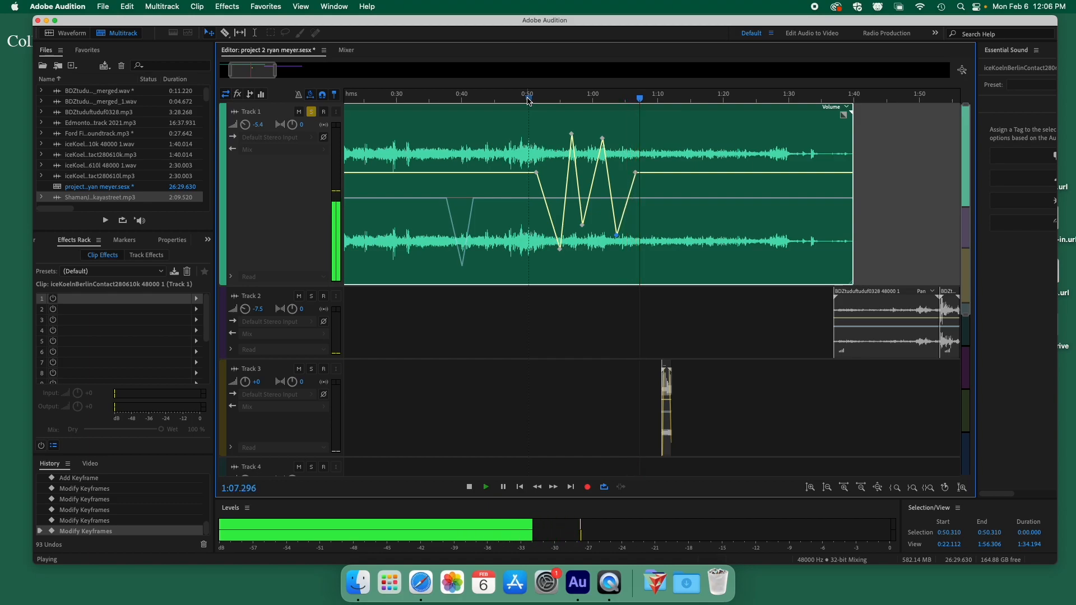
{"action": "key", "text": "space"}
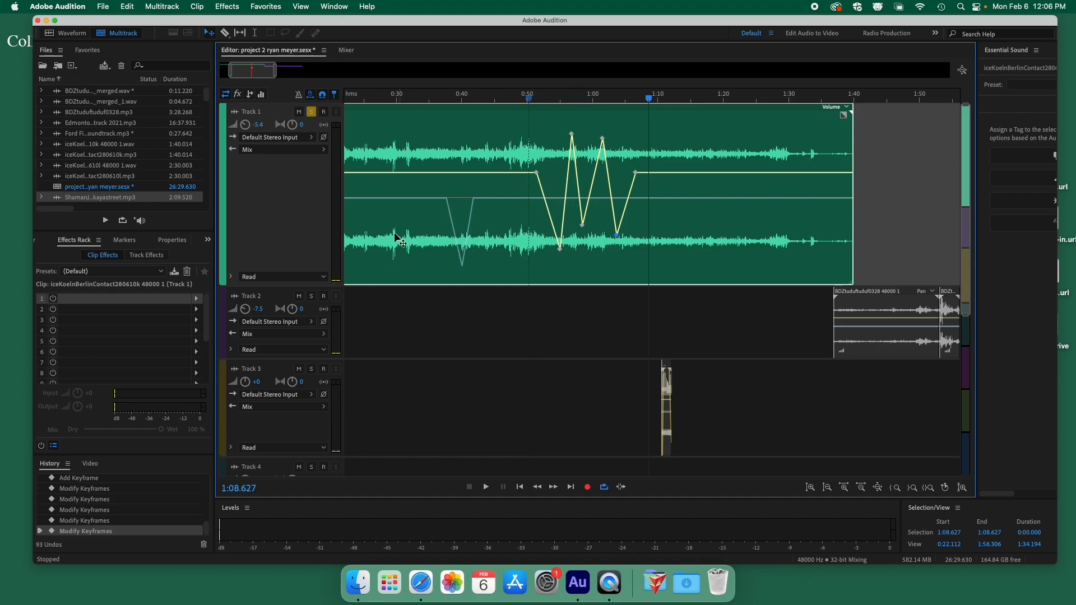
Add a Phaser effect with the Underwater preset to Track 1's clip.
{"action": "left_click", "coordinate": [600, 195]}
{"action": "left_click", "coordinate": [197, 299]}
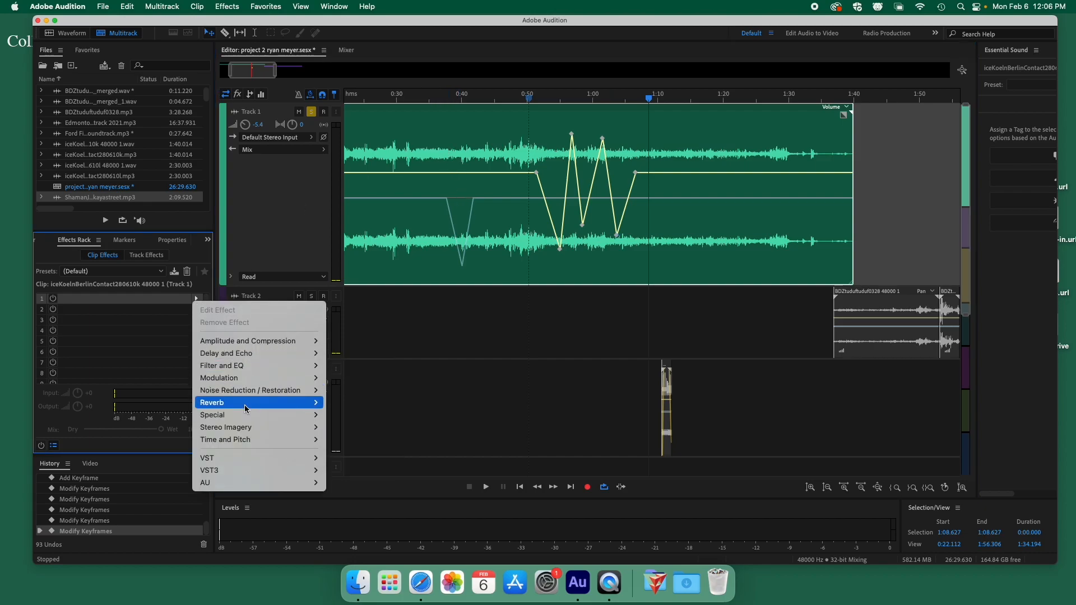
{"action": "mouse_move", "coordinate": [264, 378]}
{"action": "left_click", "coordinate": [342, 416]}
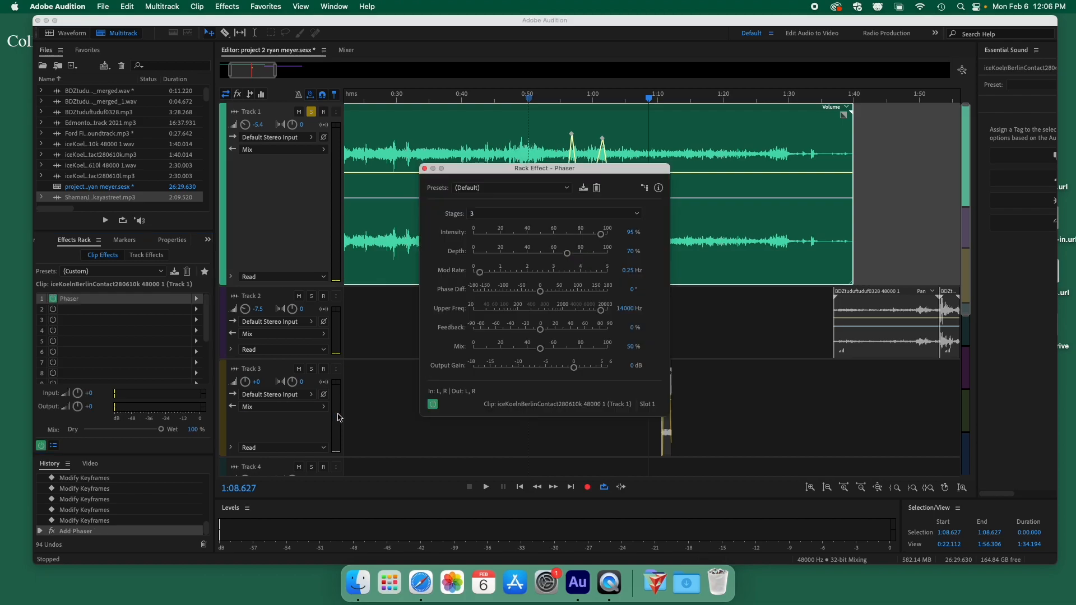
{"action": "left_click", "coordinate": [503, 189]}
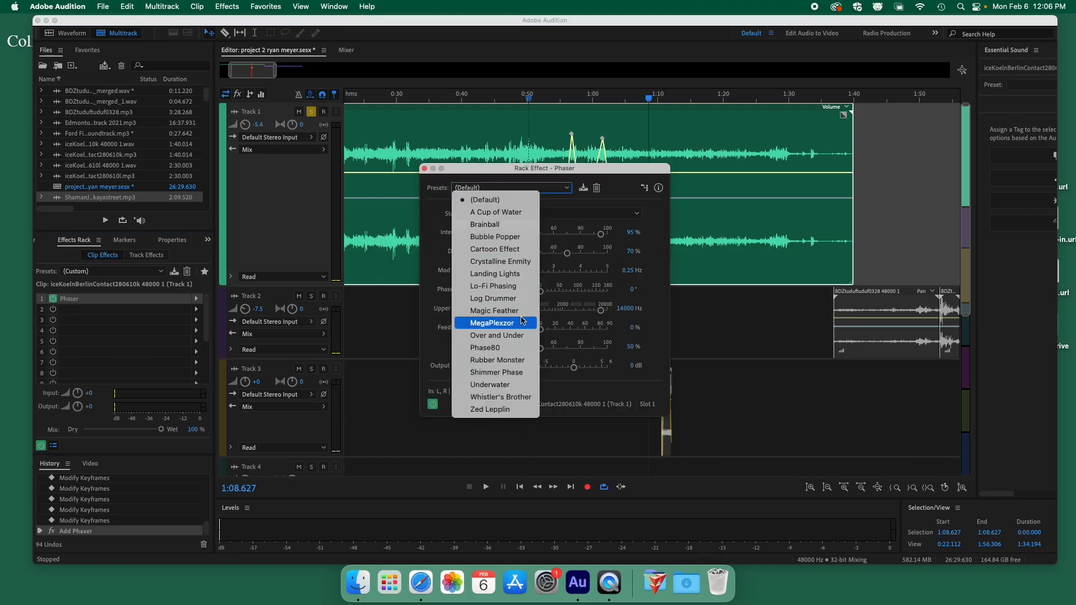
{"action": "left_click", "coordinate": [501, 385]}
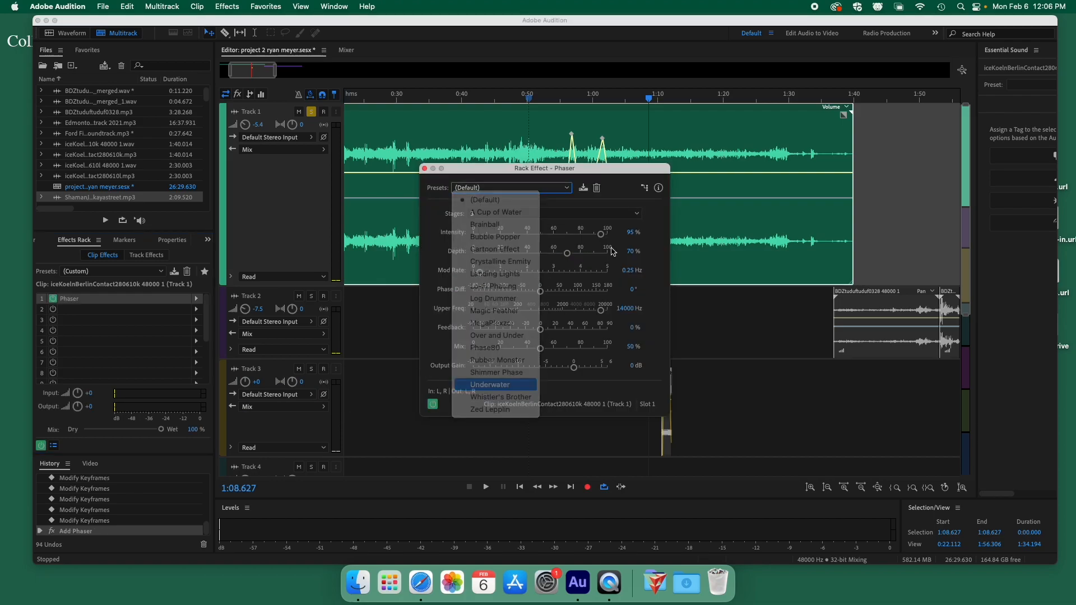
Play the session and raise Track 1's volume to -1.5 dB.
{"action": "key", "text": "space"}
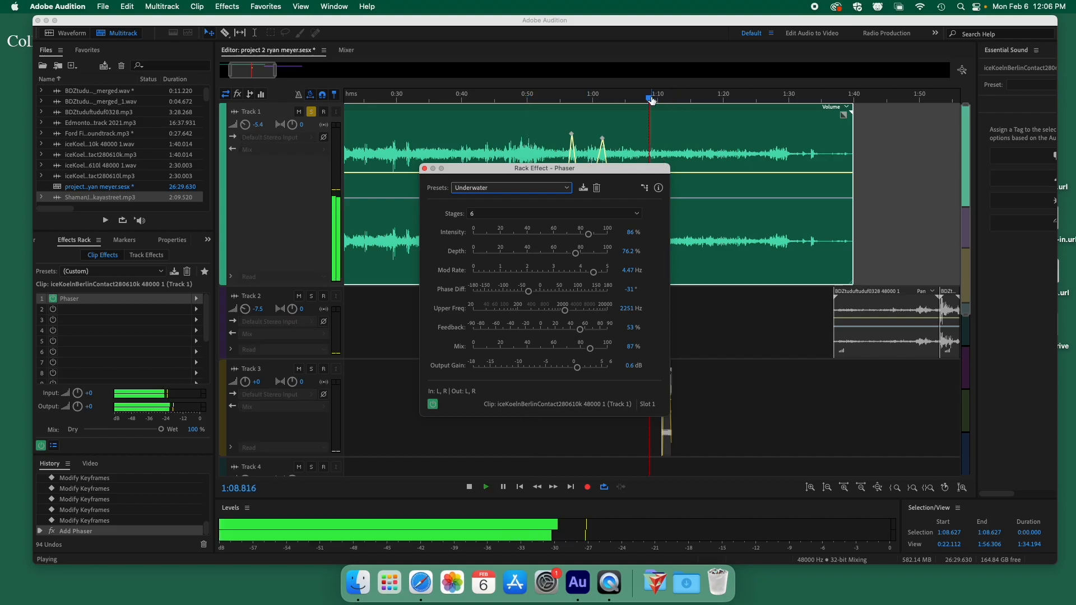
{"action": "left_click_drag", "start_coordinate": [615, 171], "coordinate": [465, 183]}
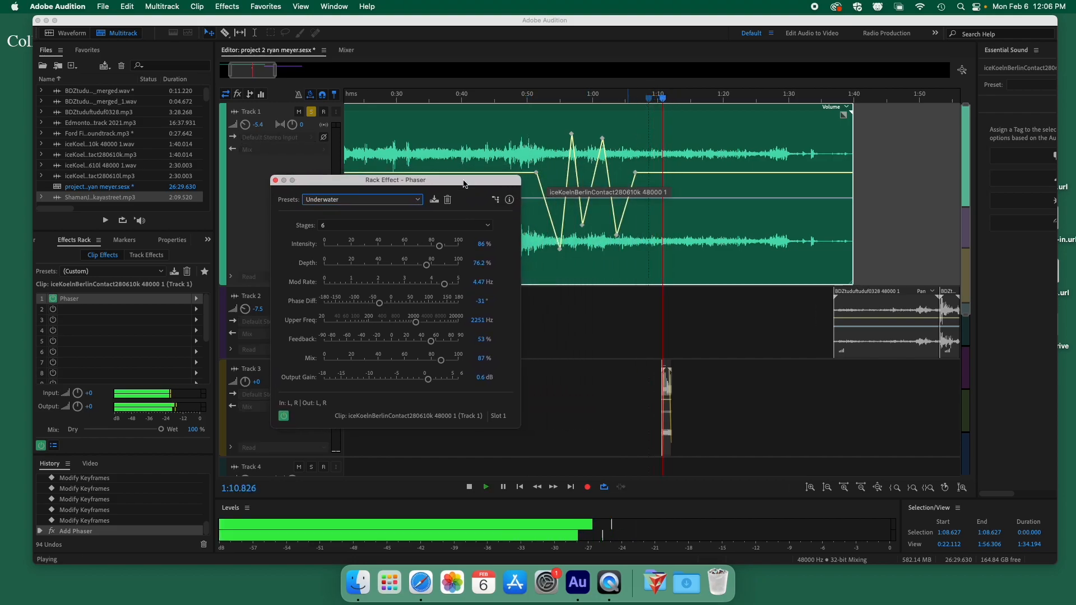
{"action": "left_click_drag", "start_coordinate": [245, 125], "coordinate": [253, 118]}
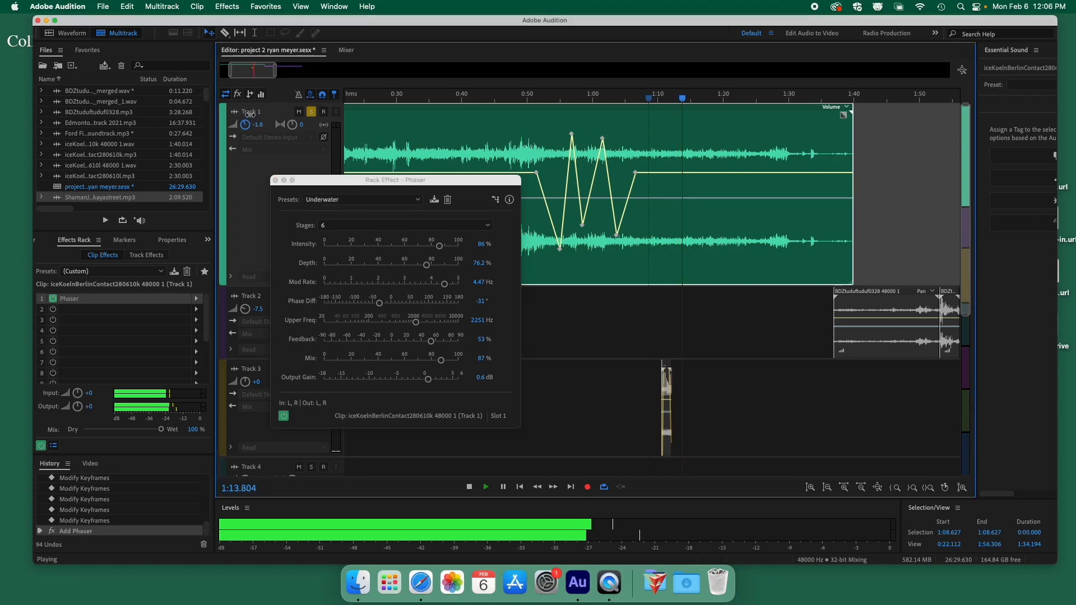
{"action": "left_click", "coordinate": [275, 180]}
{"action": "key", "text": "space"}
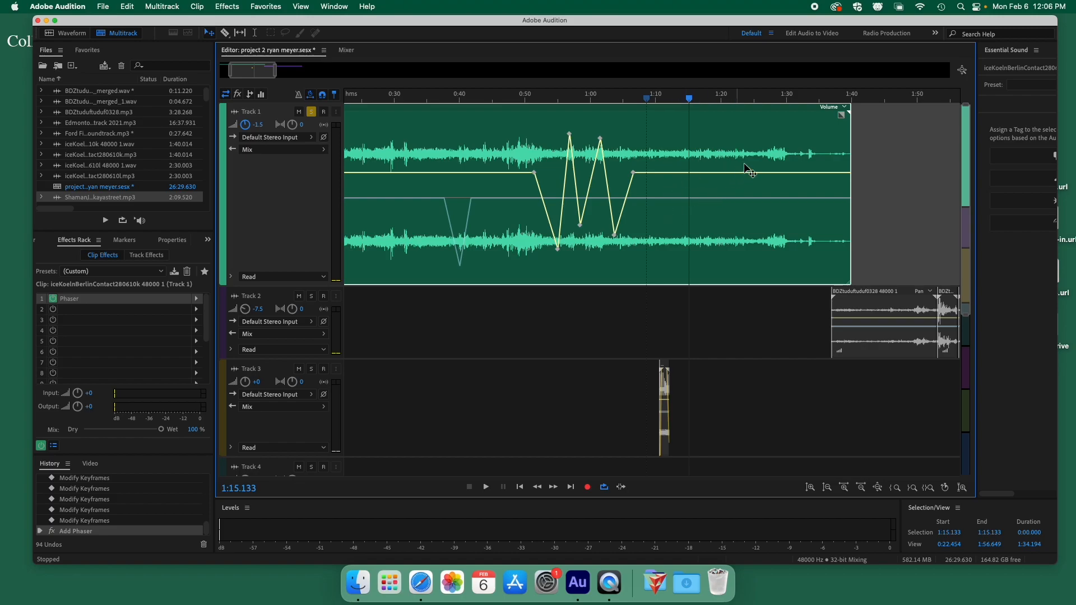
Show the Phaser Feedback envelope on Track 1's clip and add five keyframes.
{"action": "left_click", "coordinate": [845, 108]}
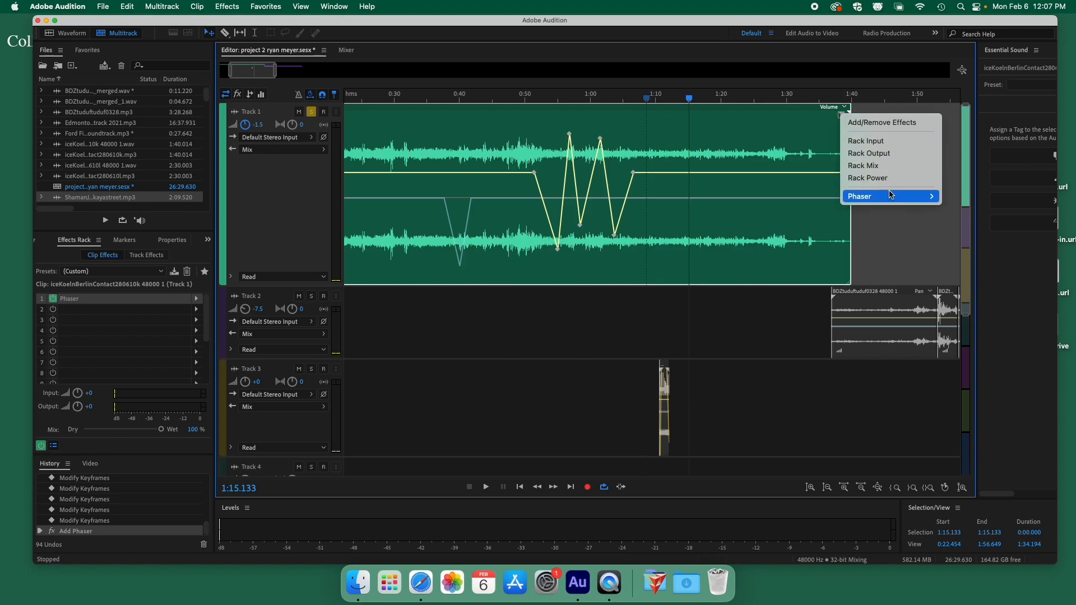
{"action": "mouse_move", "coordinate": [875, 203]}
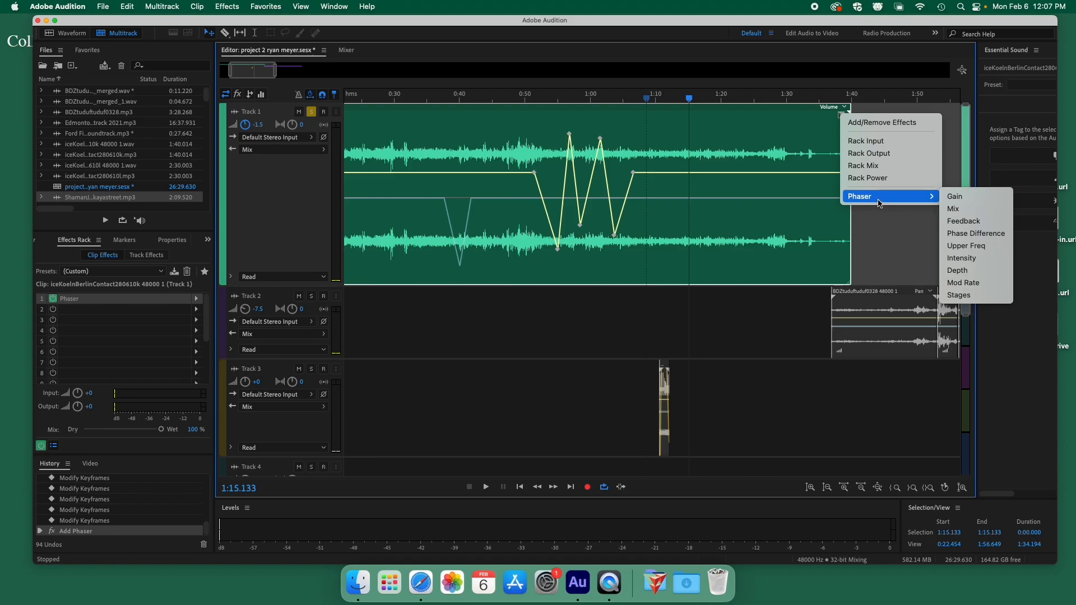
{"action": "left_click", "coordinate": [976, 222]}
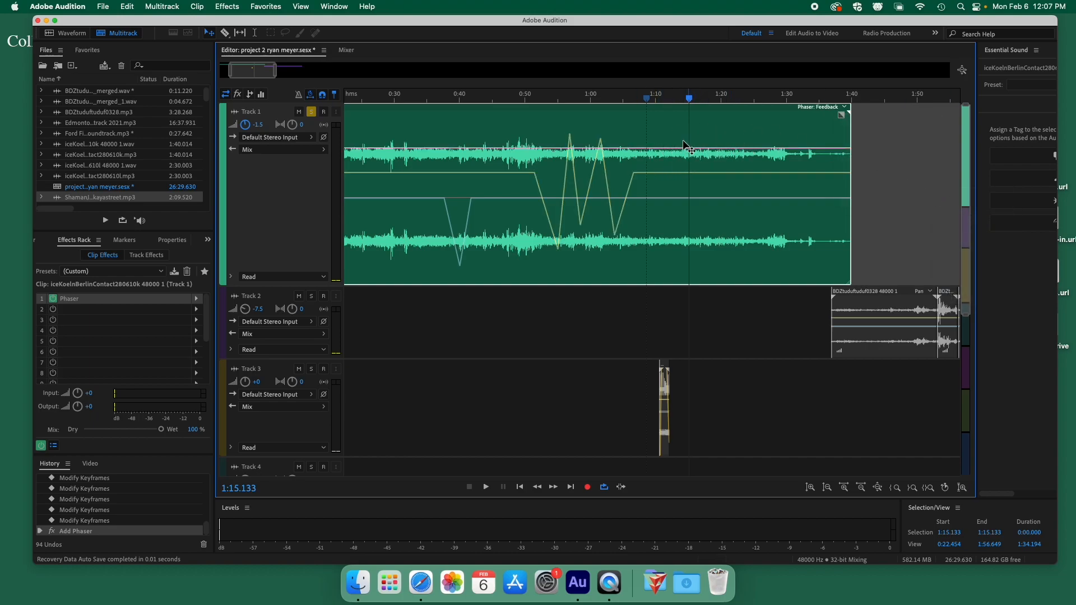
{"action": "left_click", "coordinate": [663, 149]}
{"action": "left_click", "coordinate": [682, 148]}
{"action": "left_click", "coordinate": [716, 148]}
{"action": "left_click", "coordinate": [740, 148]}
{"action": "left_click", "coordinate": [770, 148]}
Drag the Feedback keyframes into a high-low zigzag and play back from about 1:10.
{"action": "left_click_drag", "start_coordinate": [682, 148], "coordinate": [682, 244]}
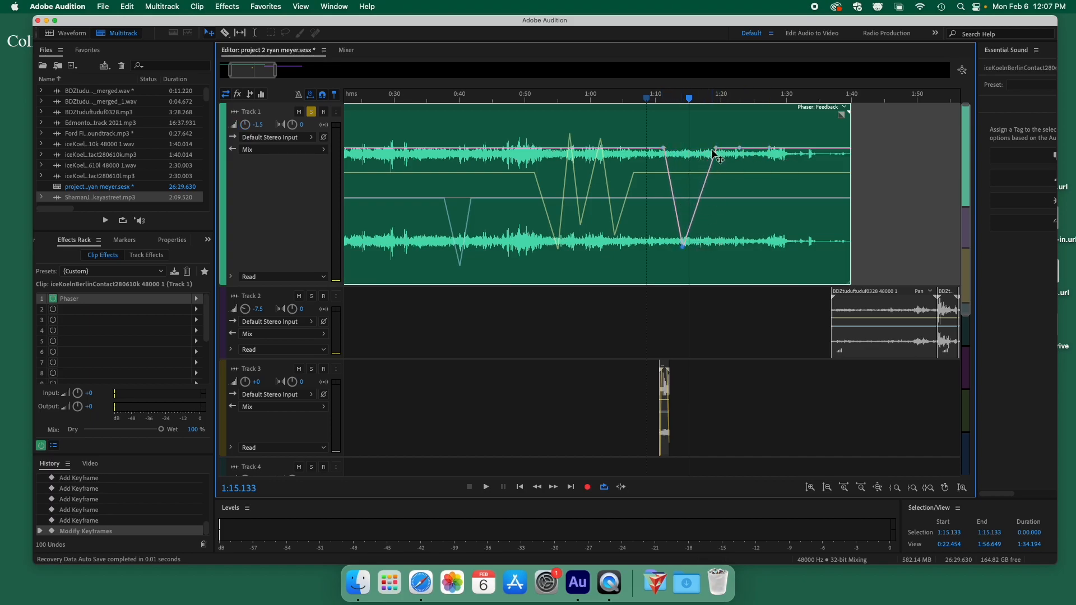
{"action": "left_click_drag", "start_coordinate": [715, 148], "coordinate": [709, 213]}
{"action": "left_click_drag", "start_coordinate": [731, 160], "coordinate": [740, 253]}
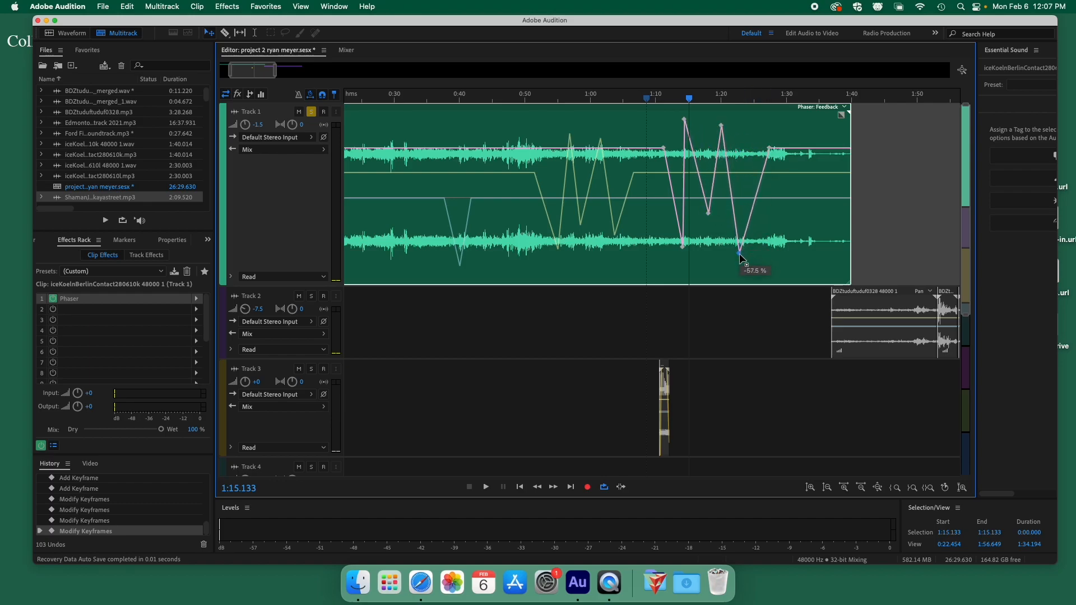
{"action": "left_click_drag", "start_coordinate": [770, 149], "coordinate": [750, 139]}
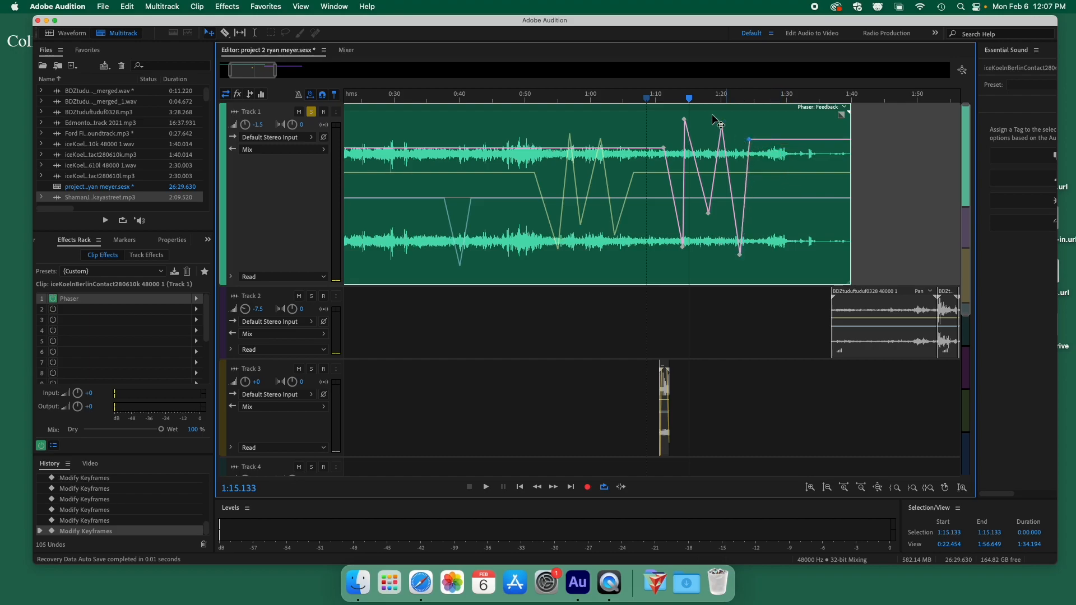
{"action": "left_click", "coordinate": [658, 100]}
{"action": "key", "text": "space"}
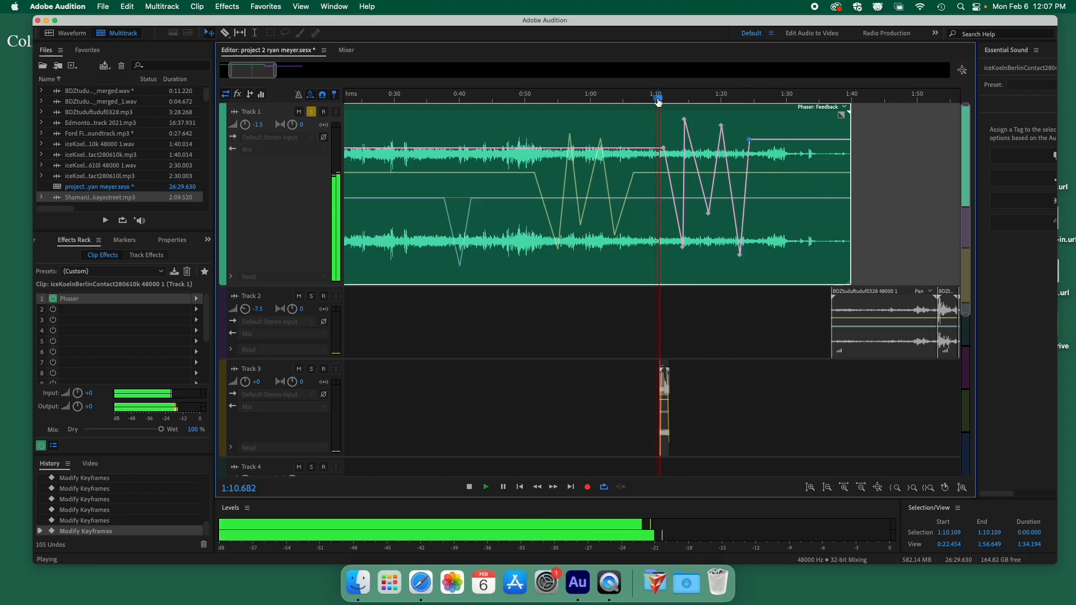
{"action": "left_click_drag", "start_coordinate": [681, 247], "coordinate": [682, 277]}
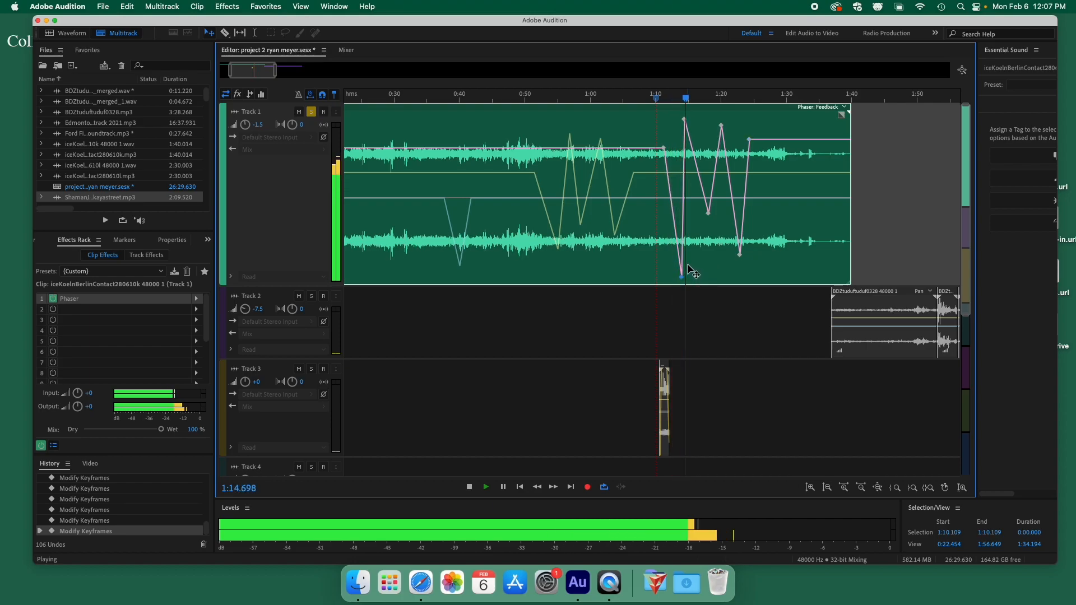